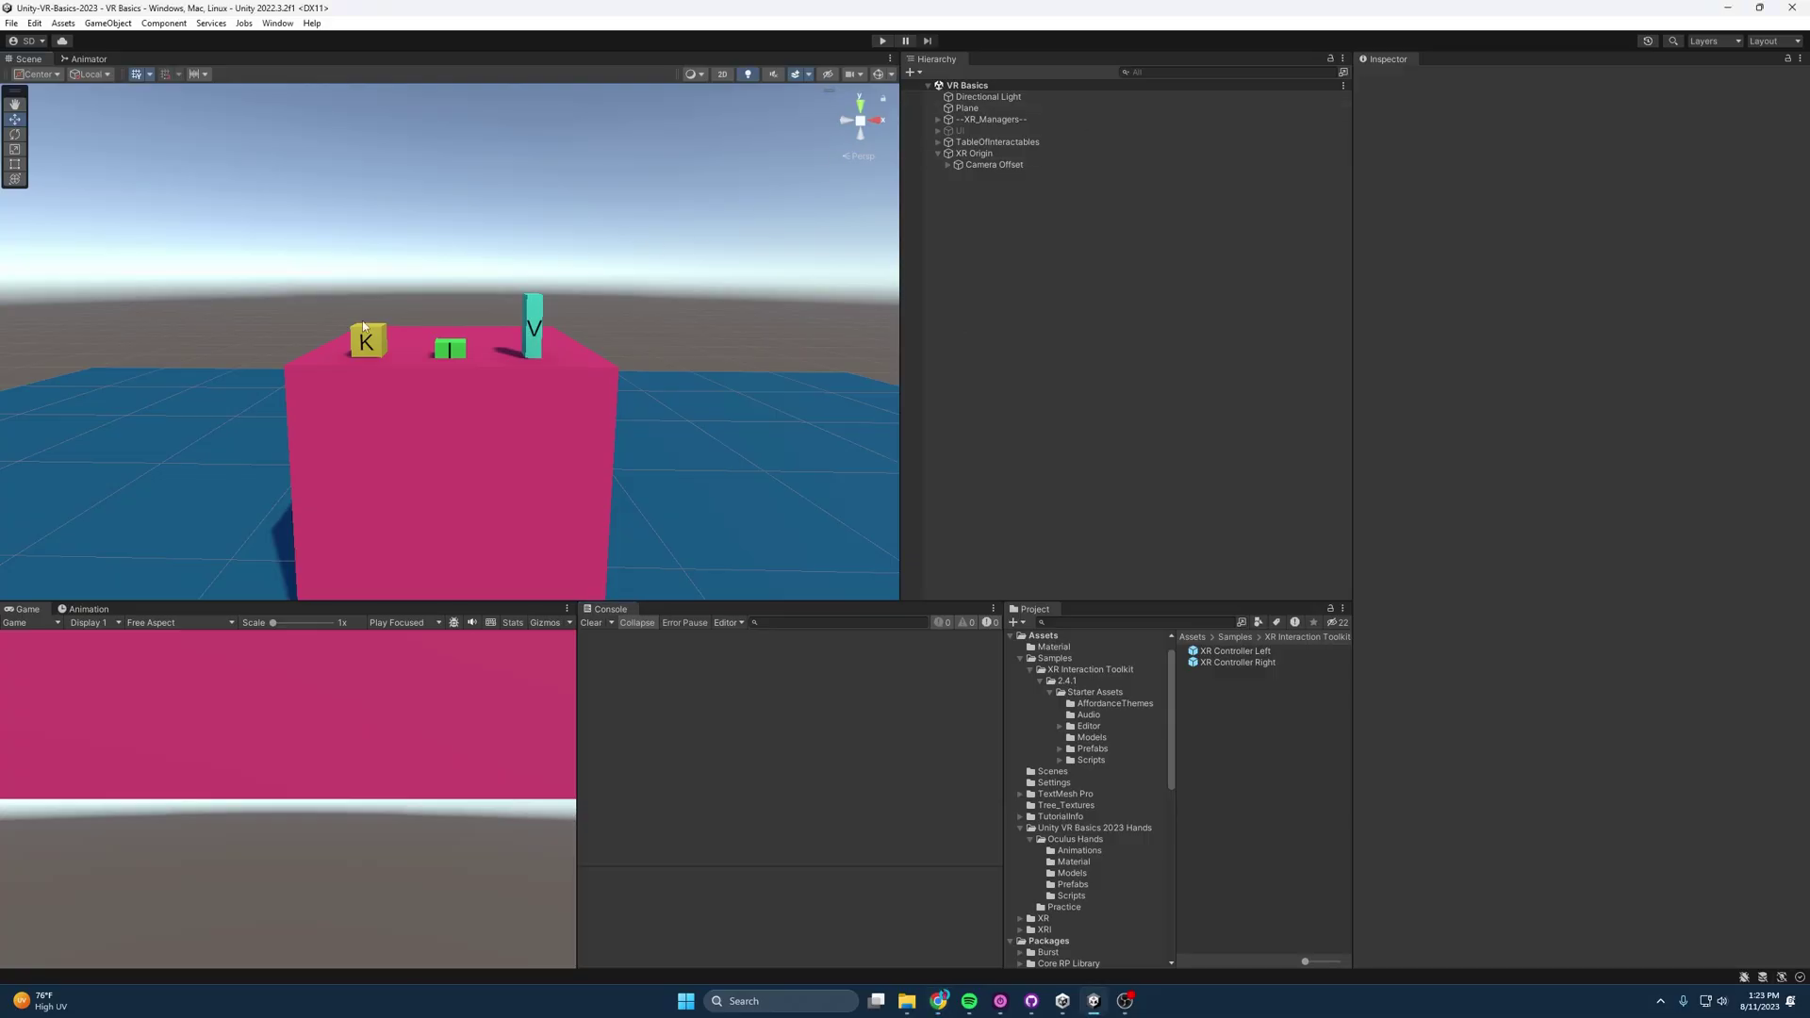
Inspect the grab interactables' settings, including the yellow K block and the Velocity Tracking block
click(363, 332)
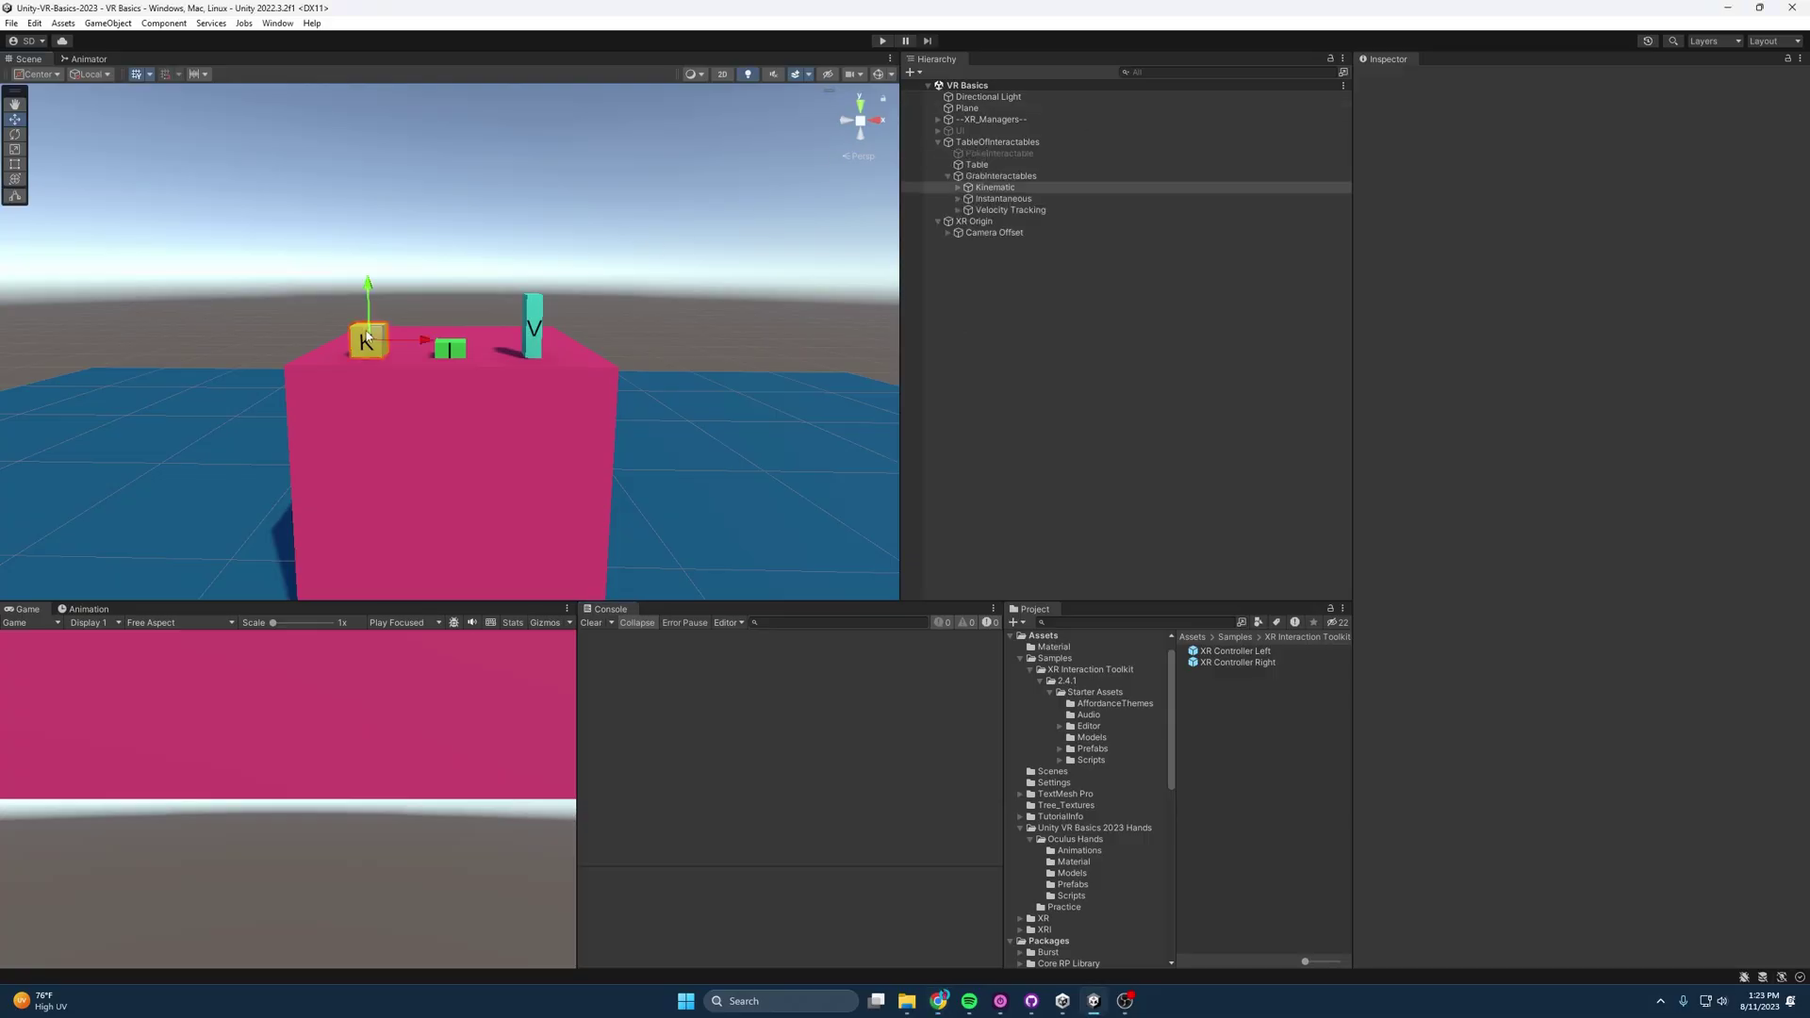
click(980, 199)
click(983, 210)
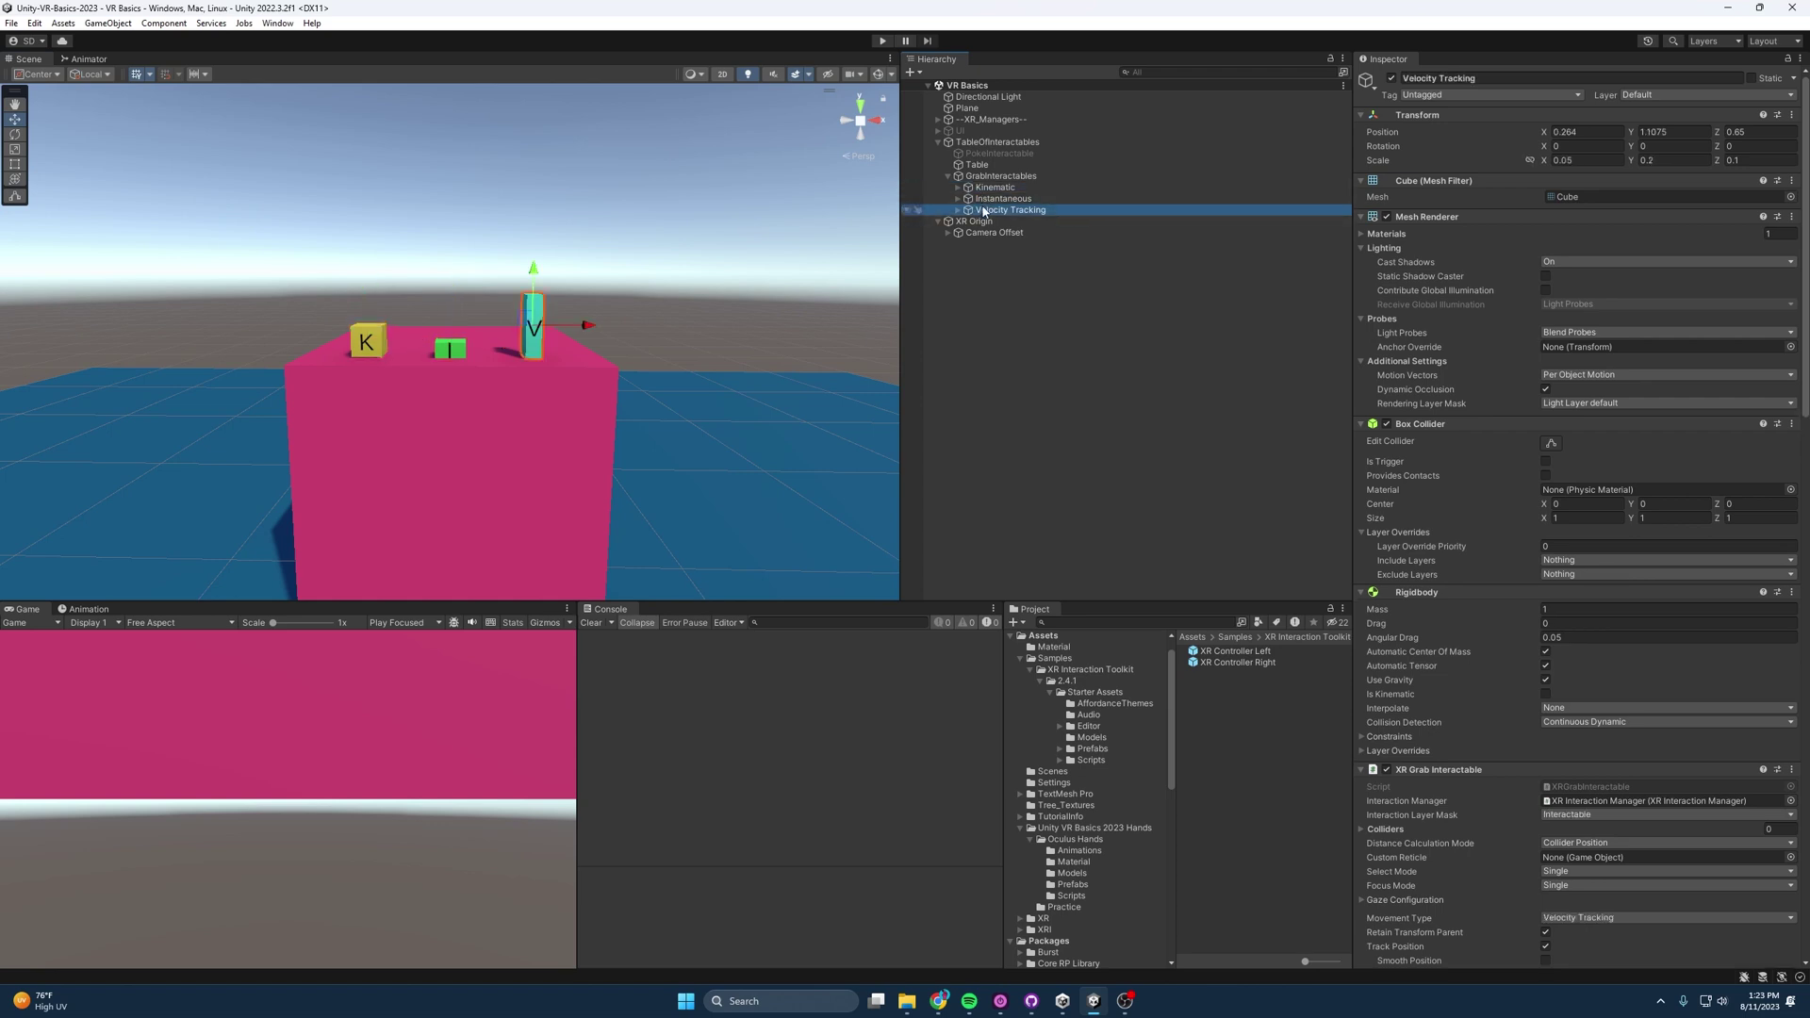
click(940, 140)
click(1020, 251)
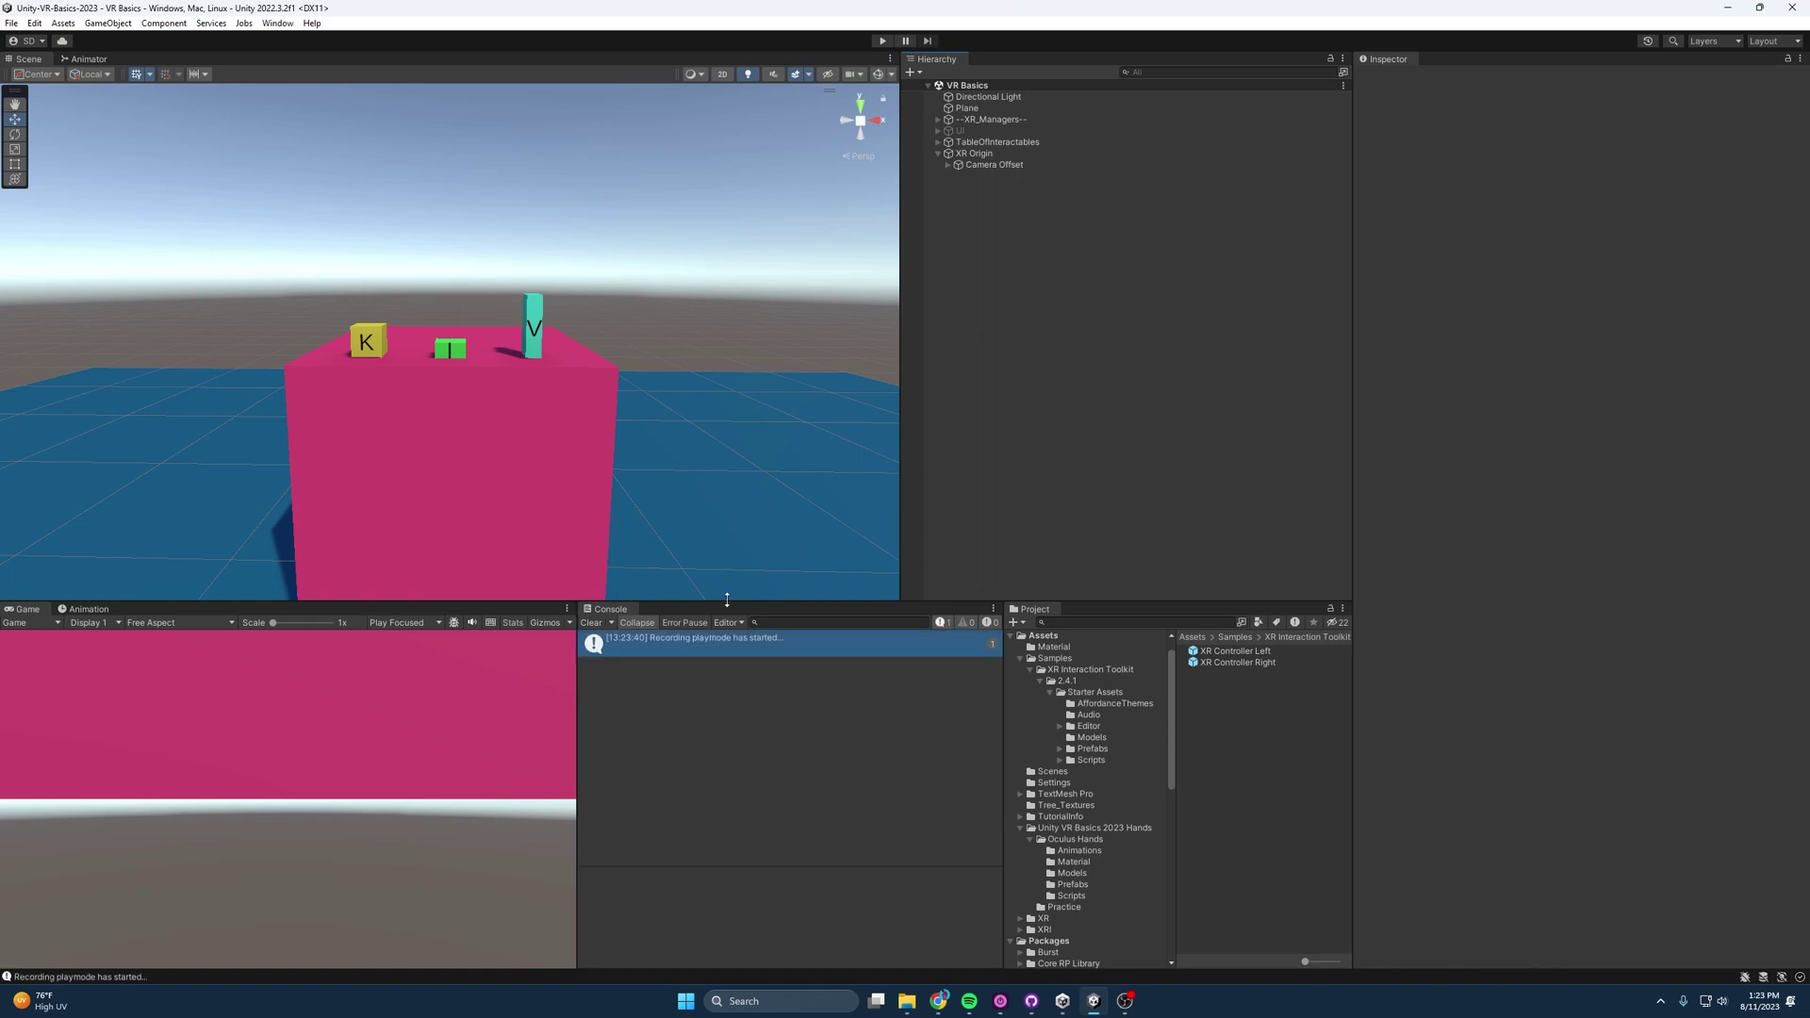
Open the Package Manager and search the Unity Registry for 'xr hands'
click(273, 25)
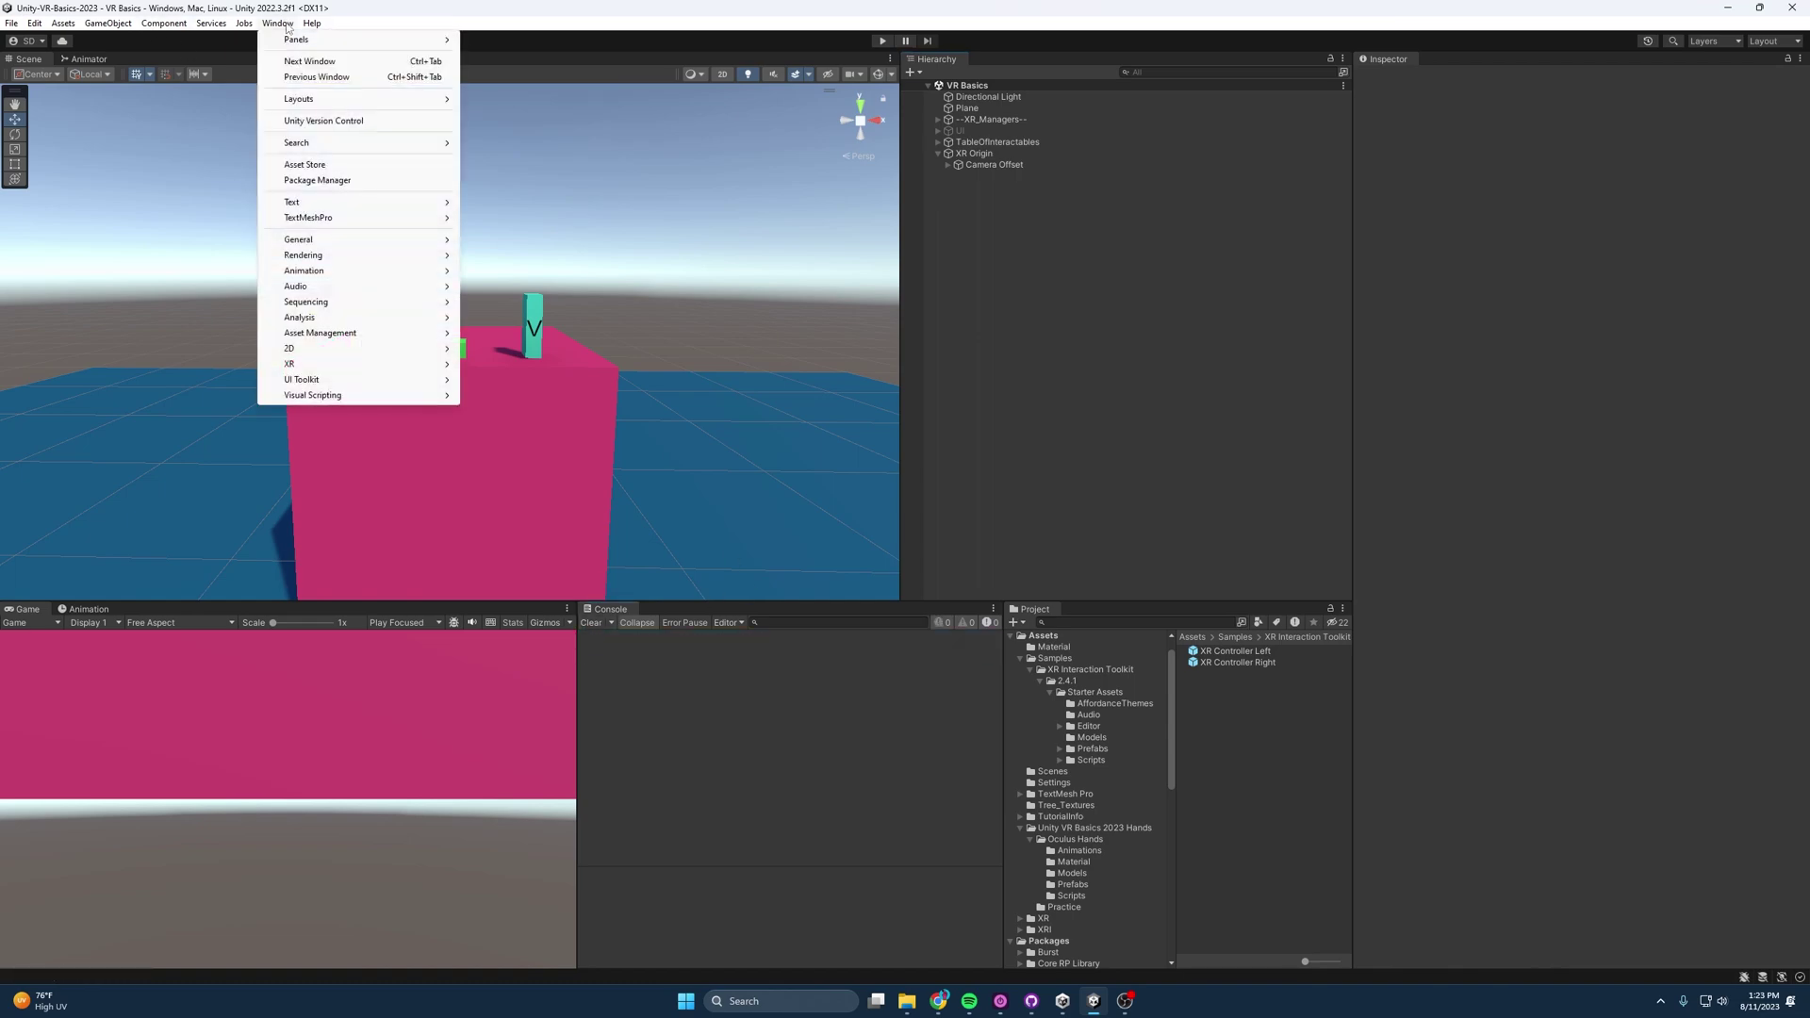
click(326, 181)
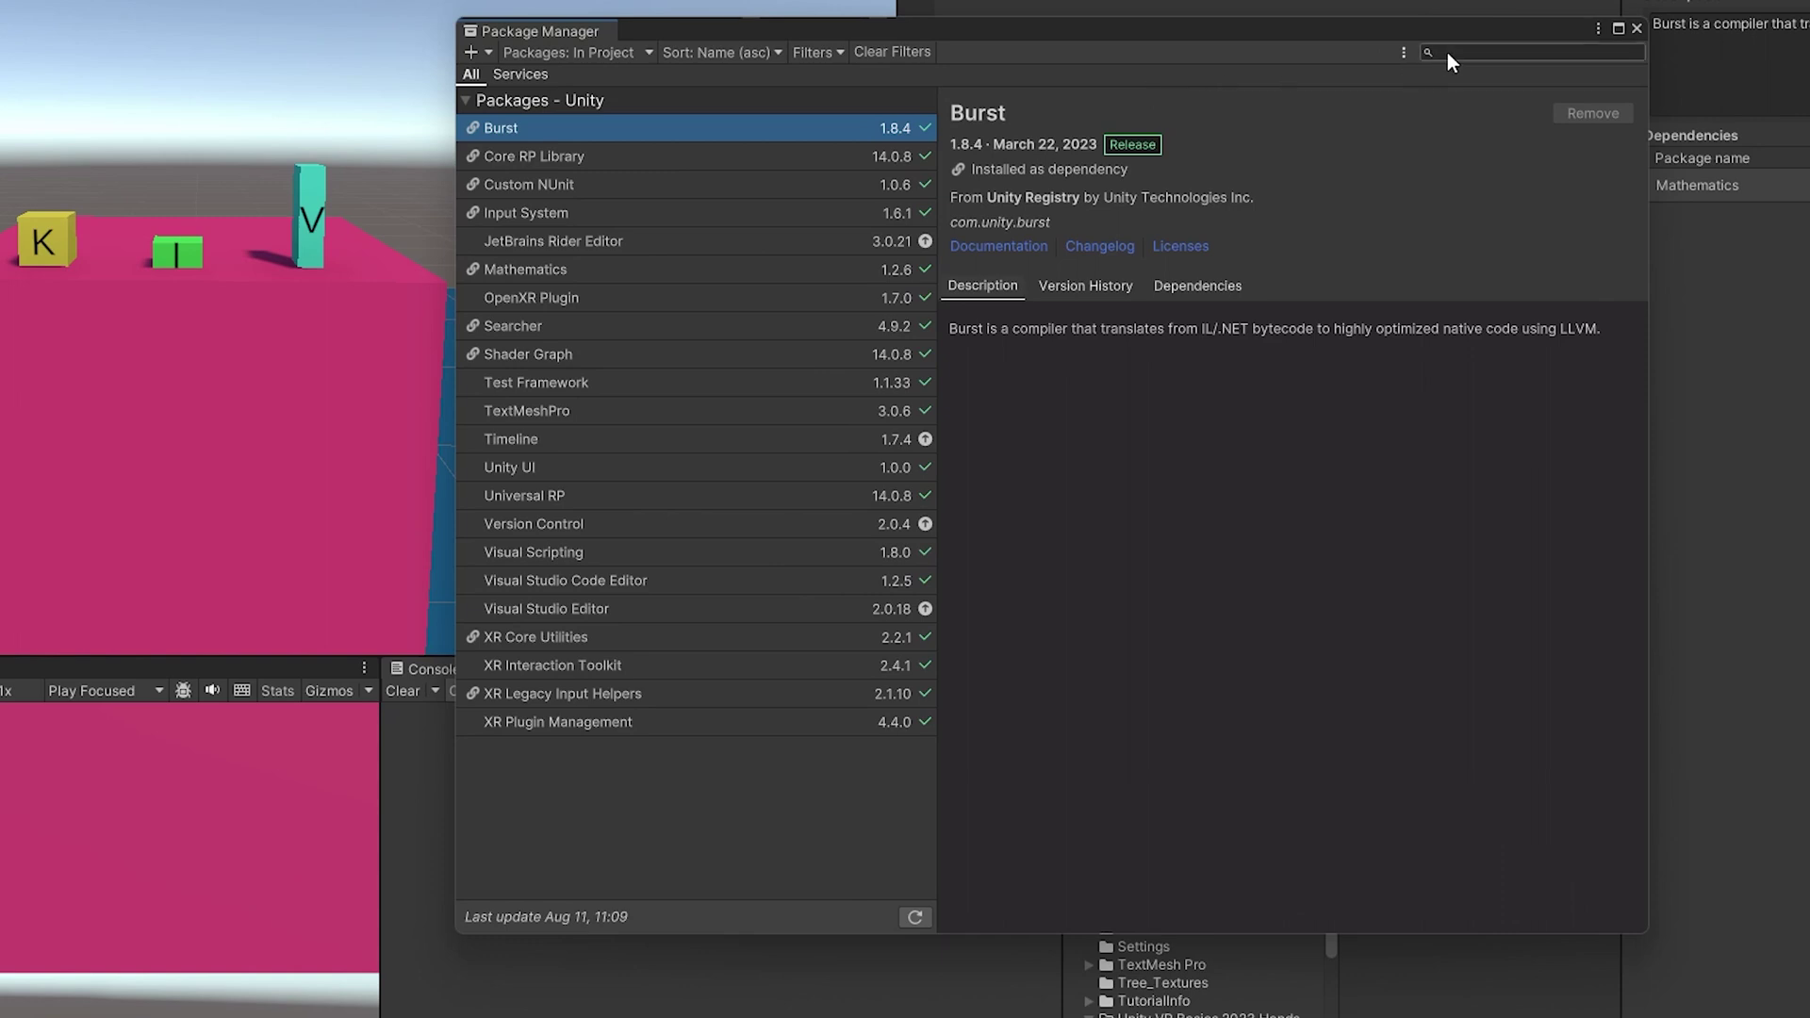
click(580, 53)
click(582, 79)
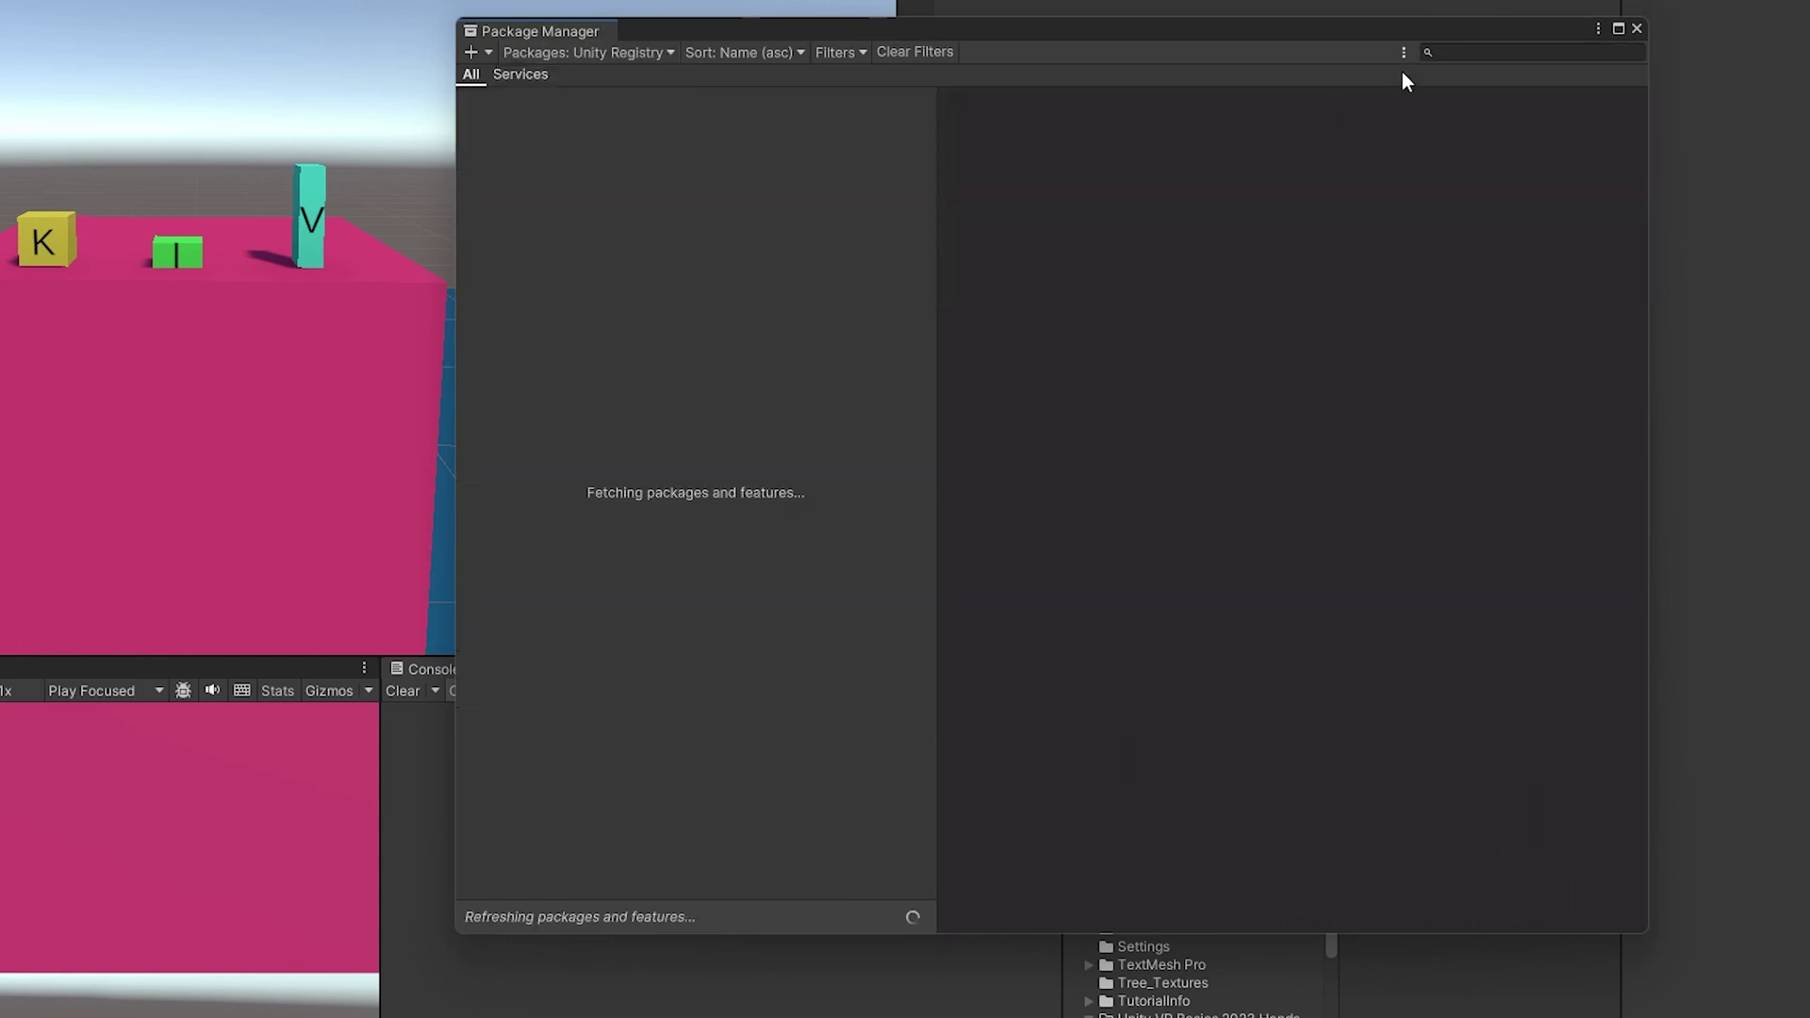
click(1444, 53)
text(xr hands)
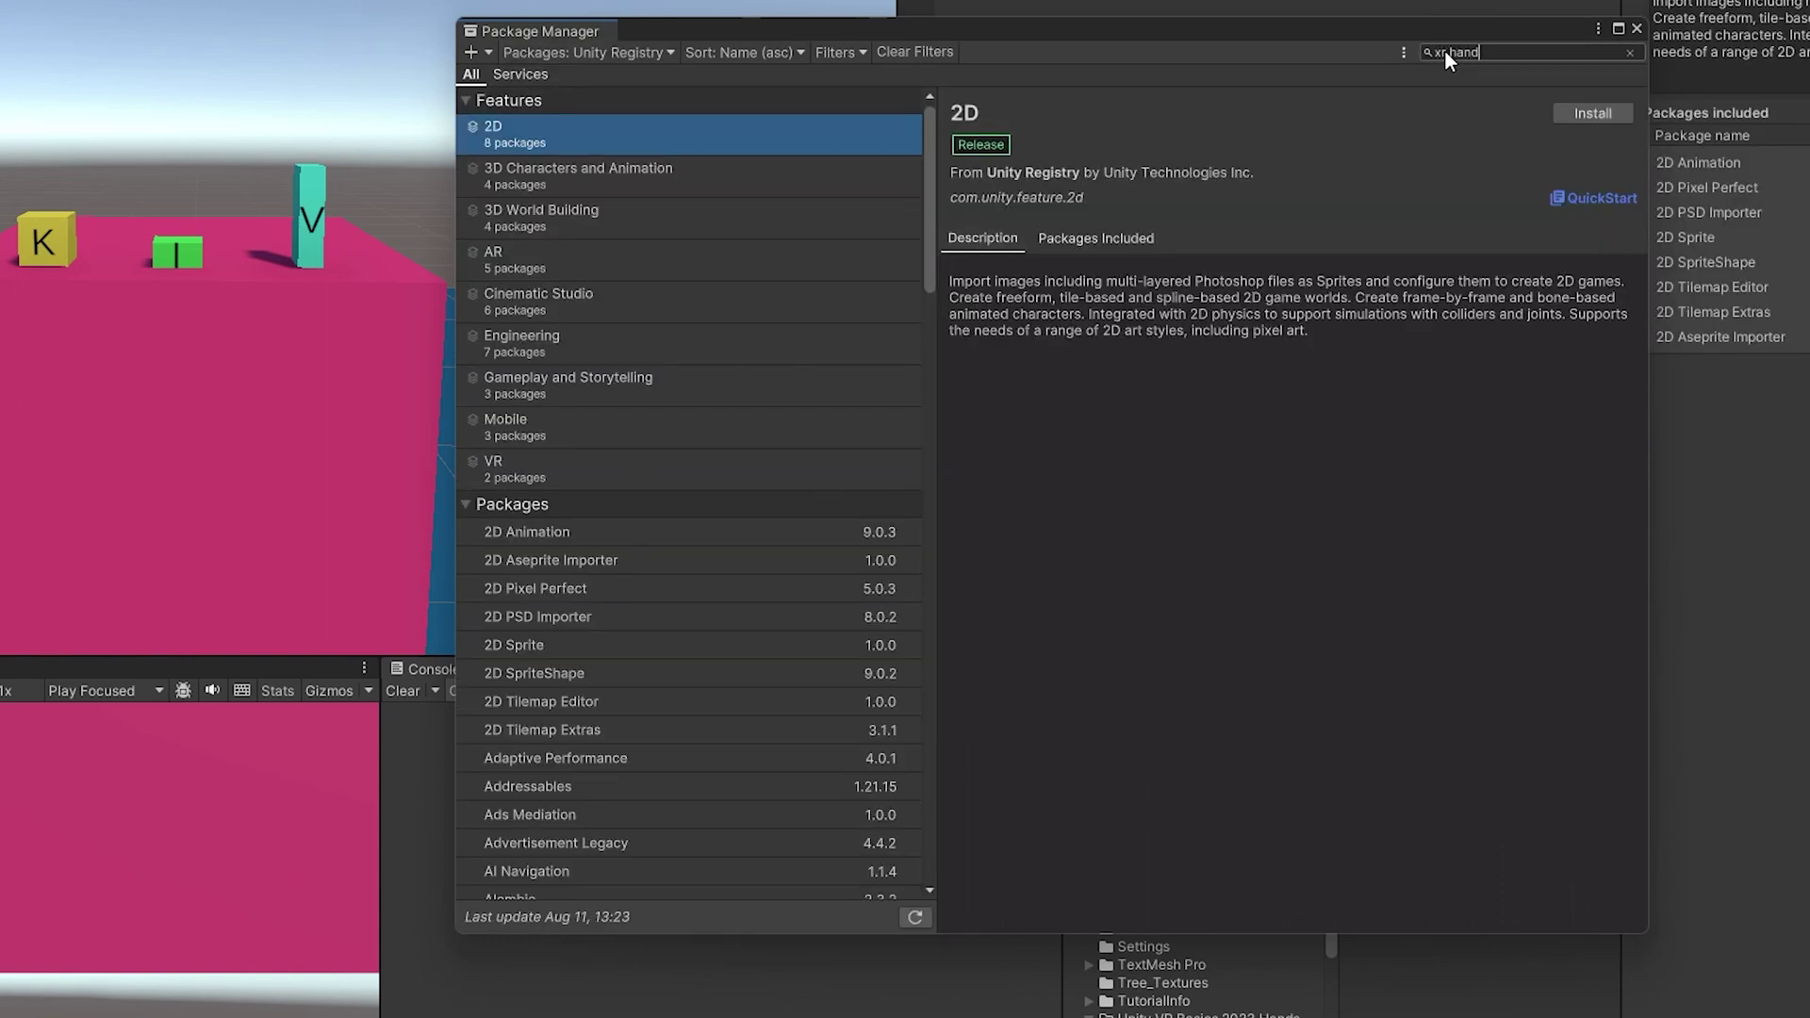
Install XR Hands 1.1.0 and import its HandVisualizer sample
click(1593, 114)
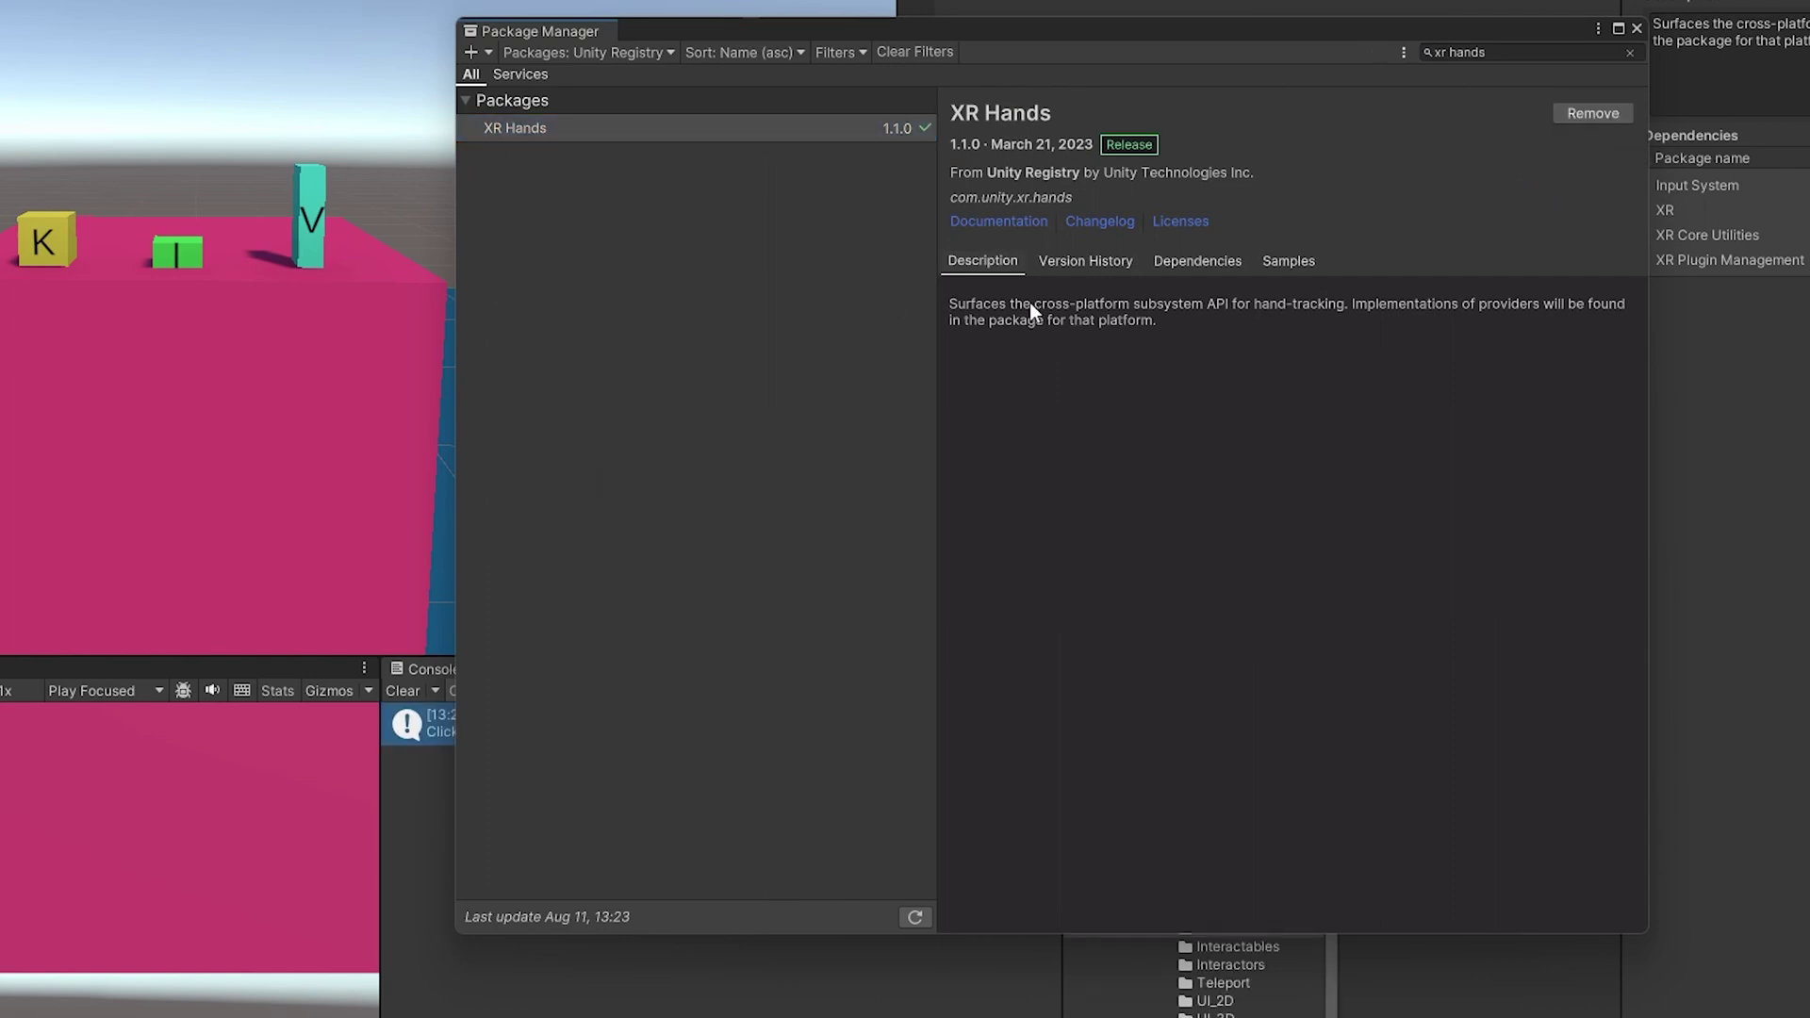
click(1308, 271)
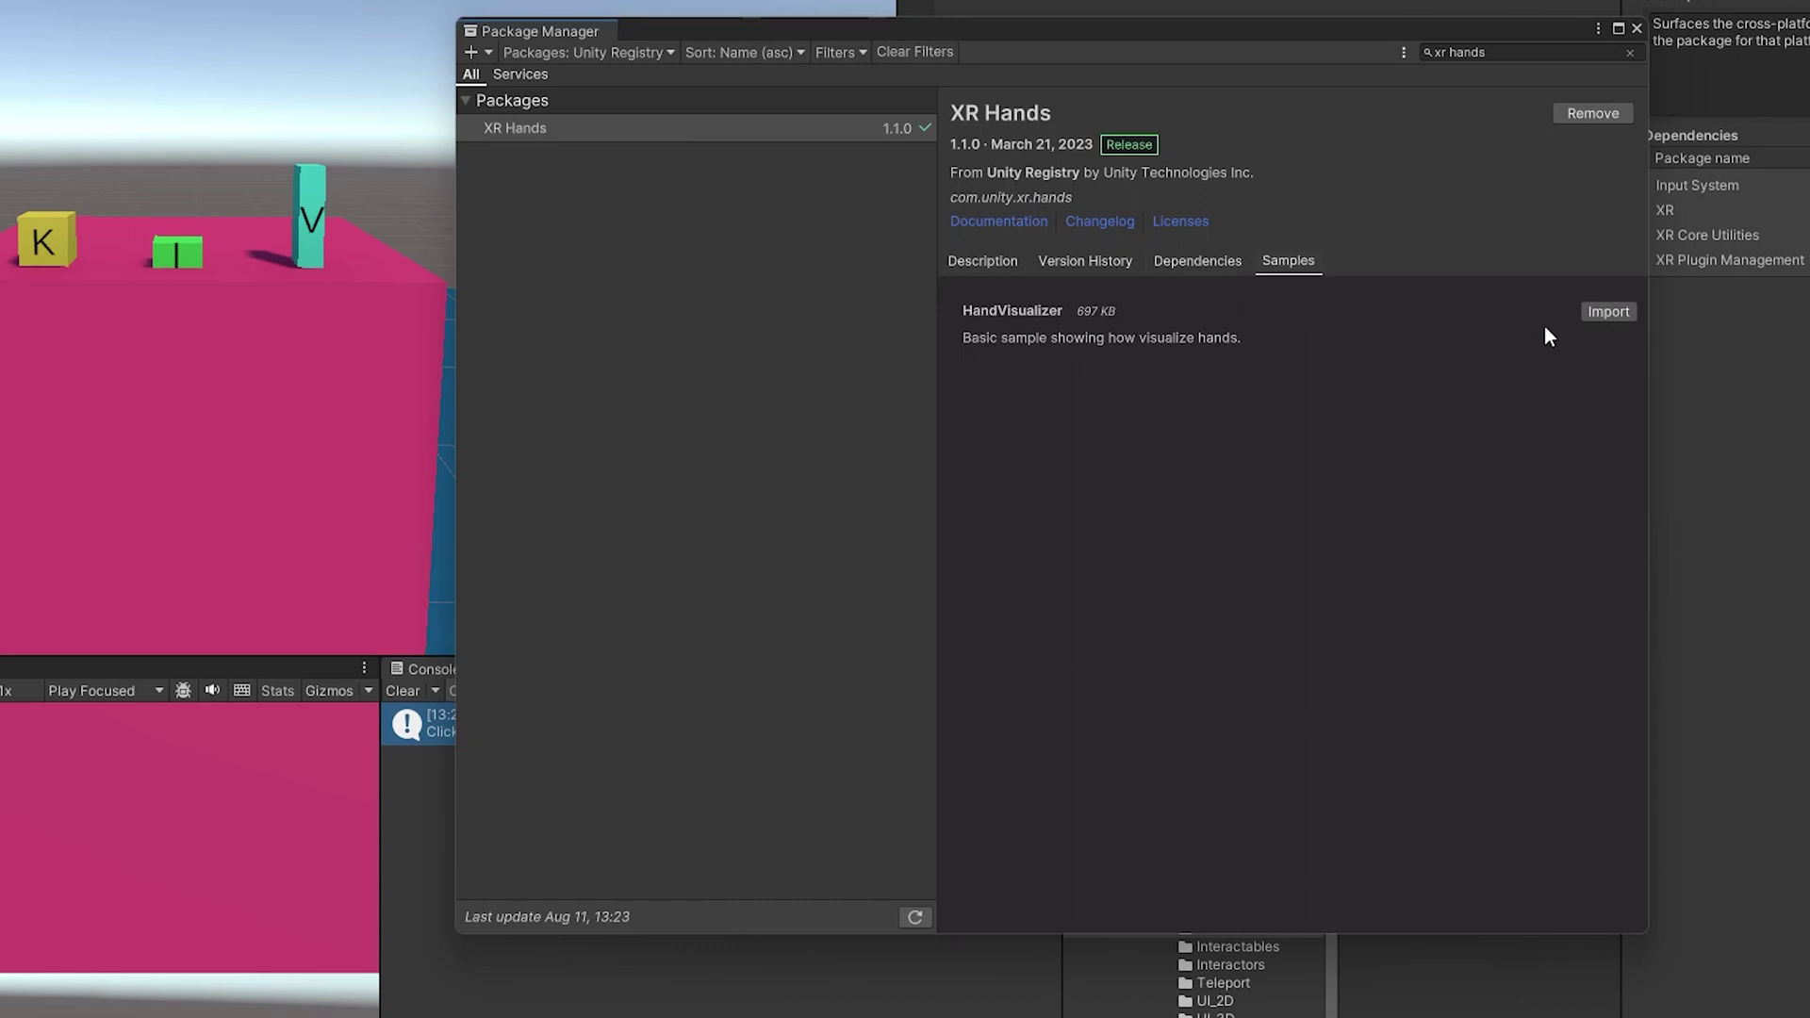
click(1592, 311)
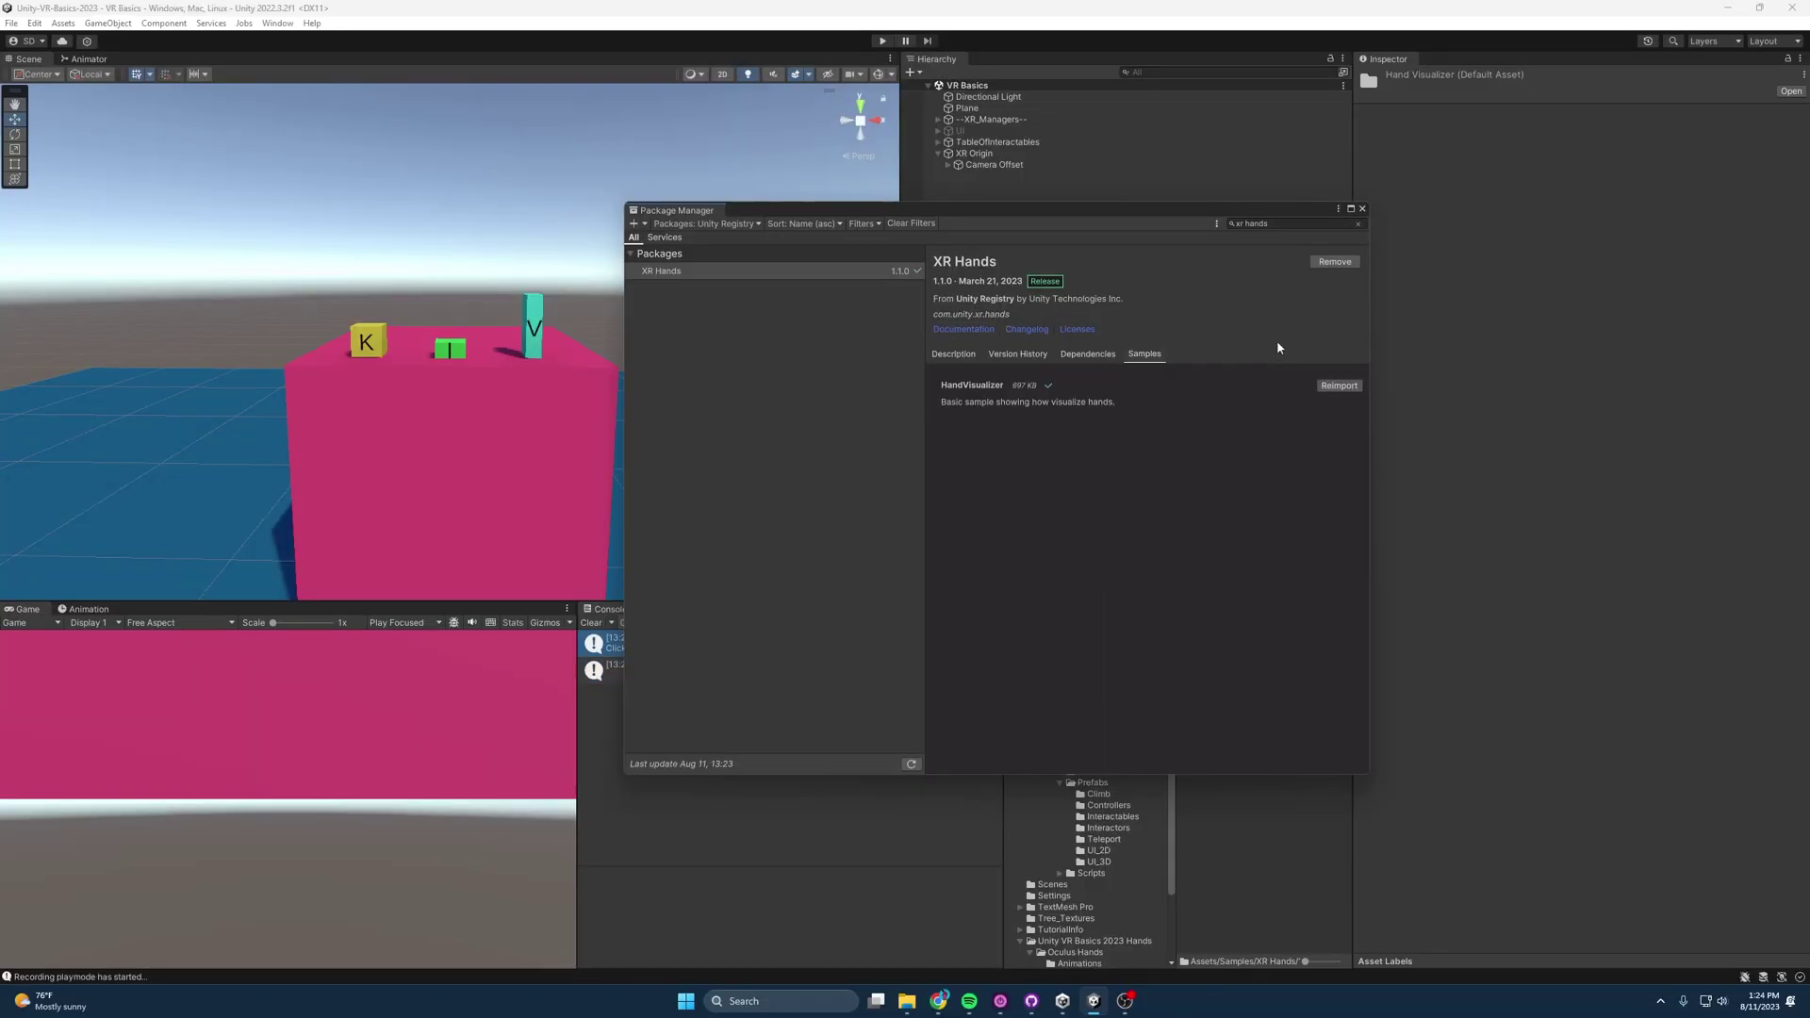
Enable Hand Tracking Subsystem and Meta Hand Tracking Aim in OpenXR settings, and check the Android tab too
click(1361, 209)
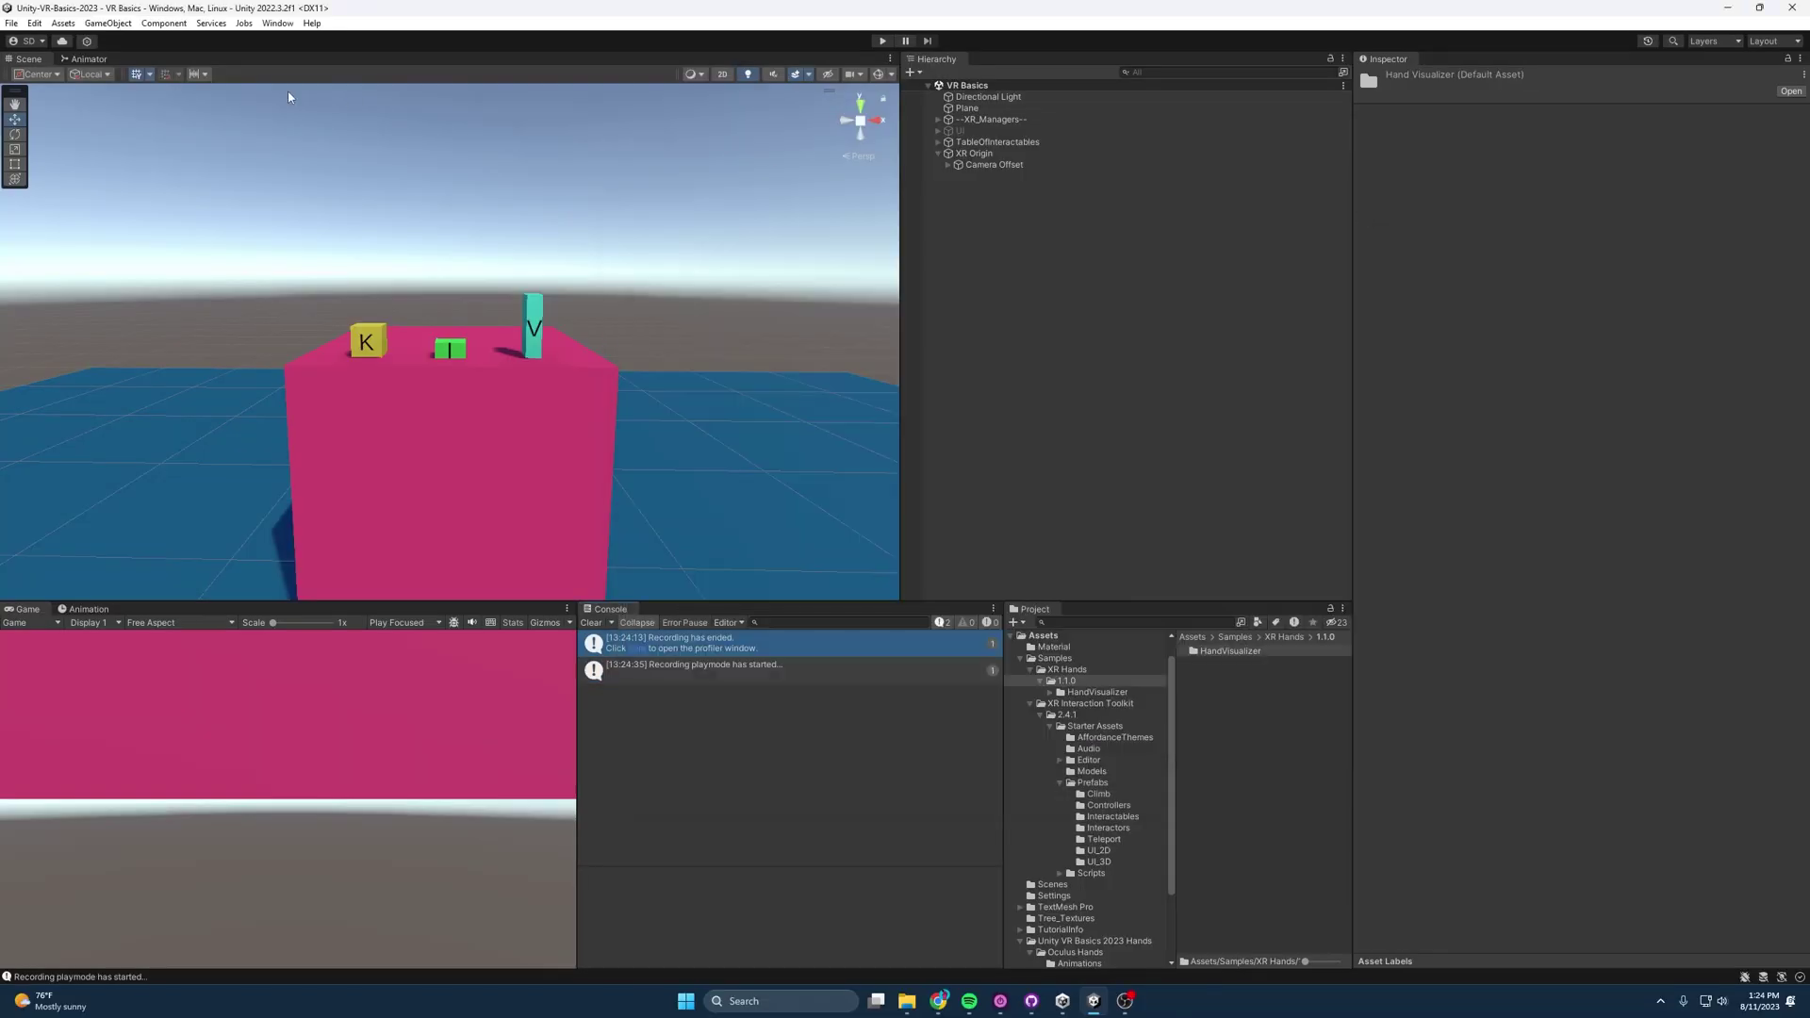
click(11, 24)
mouse_move(33, 22)
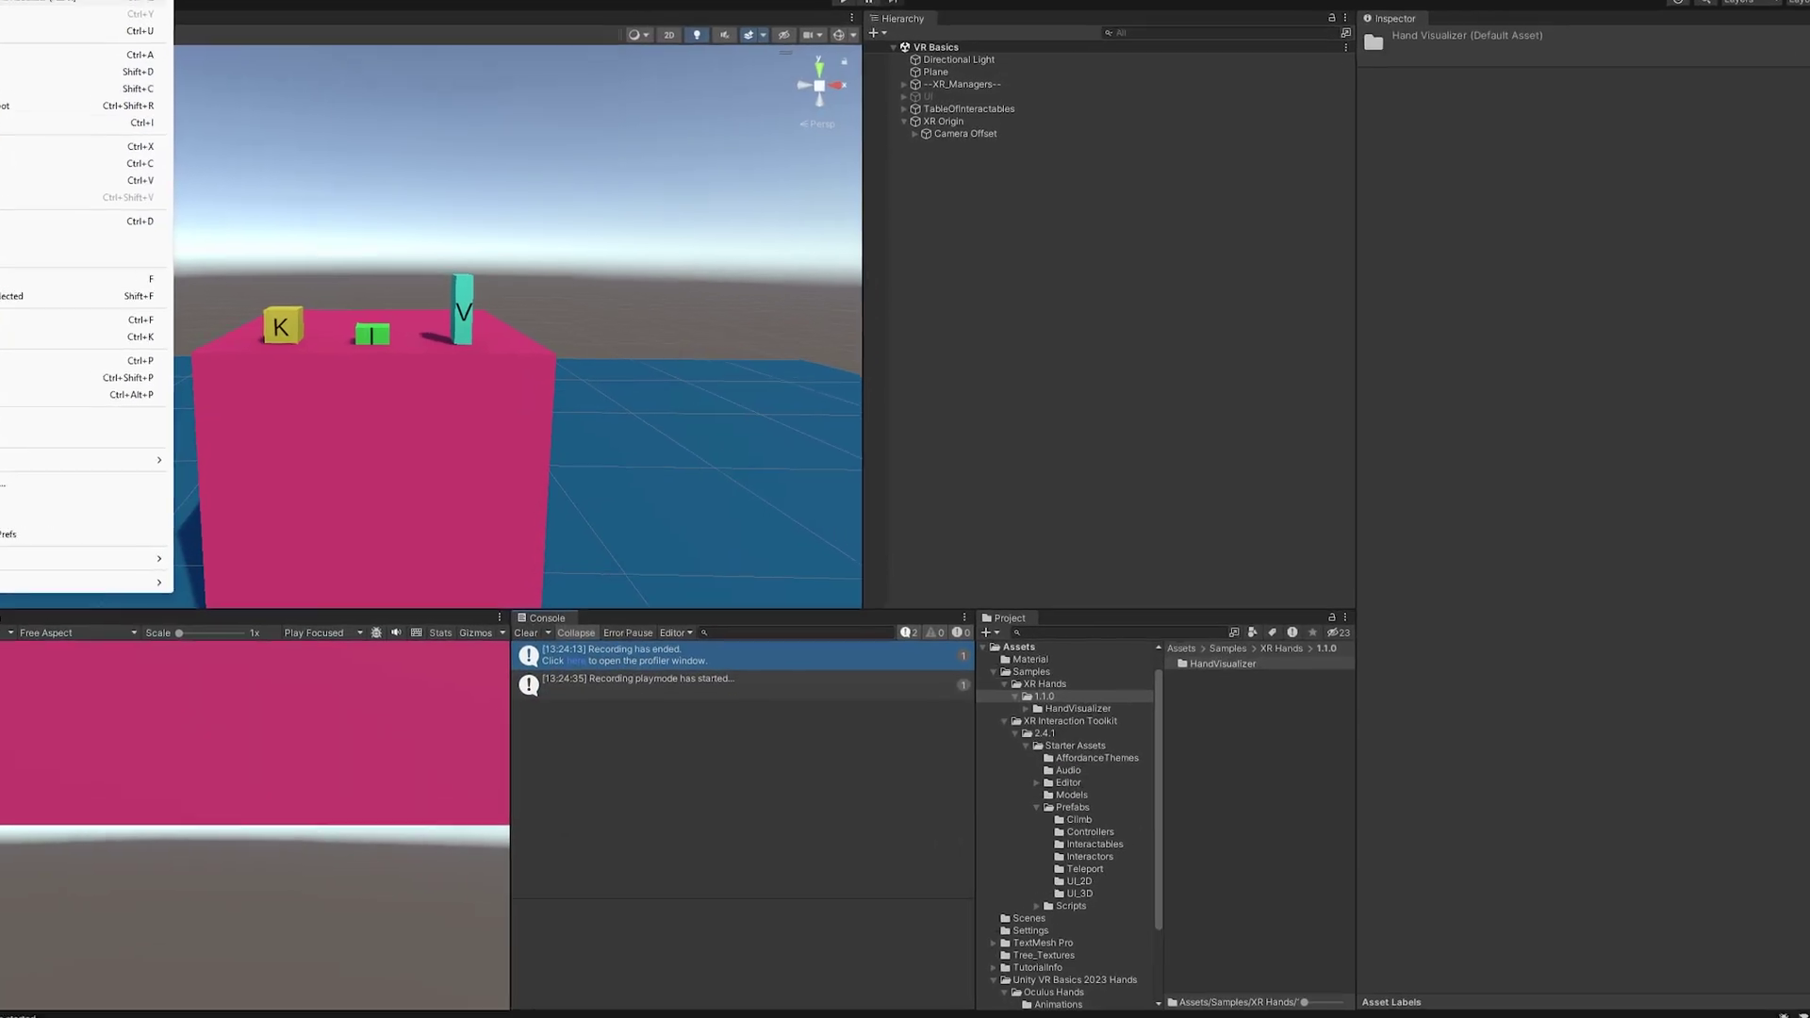
click(57, 477)
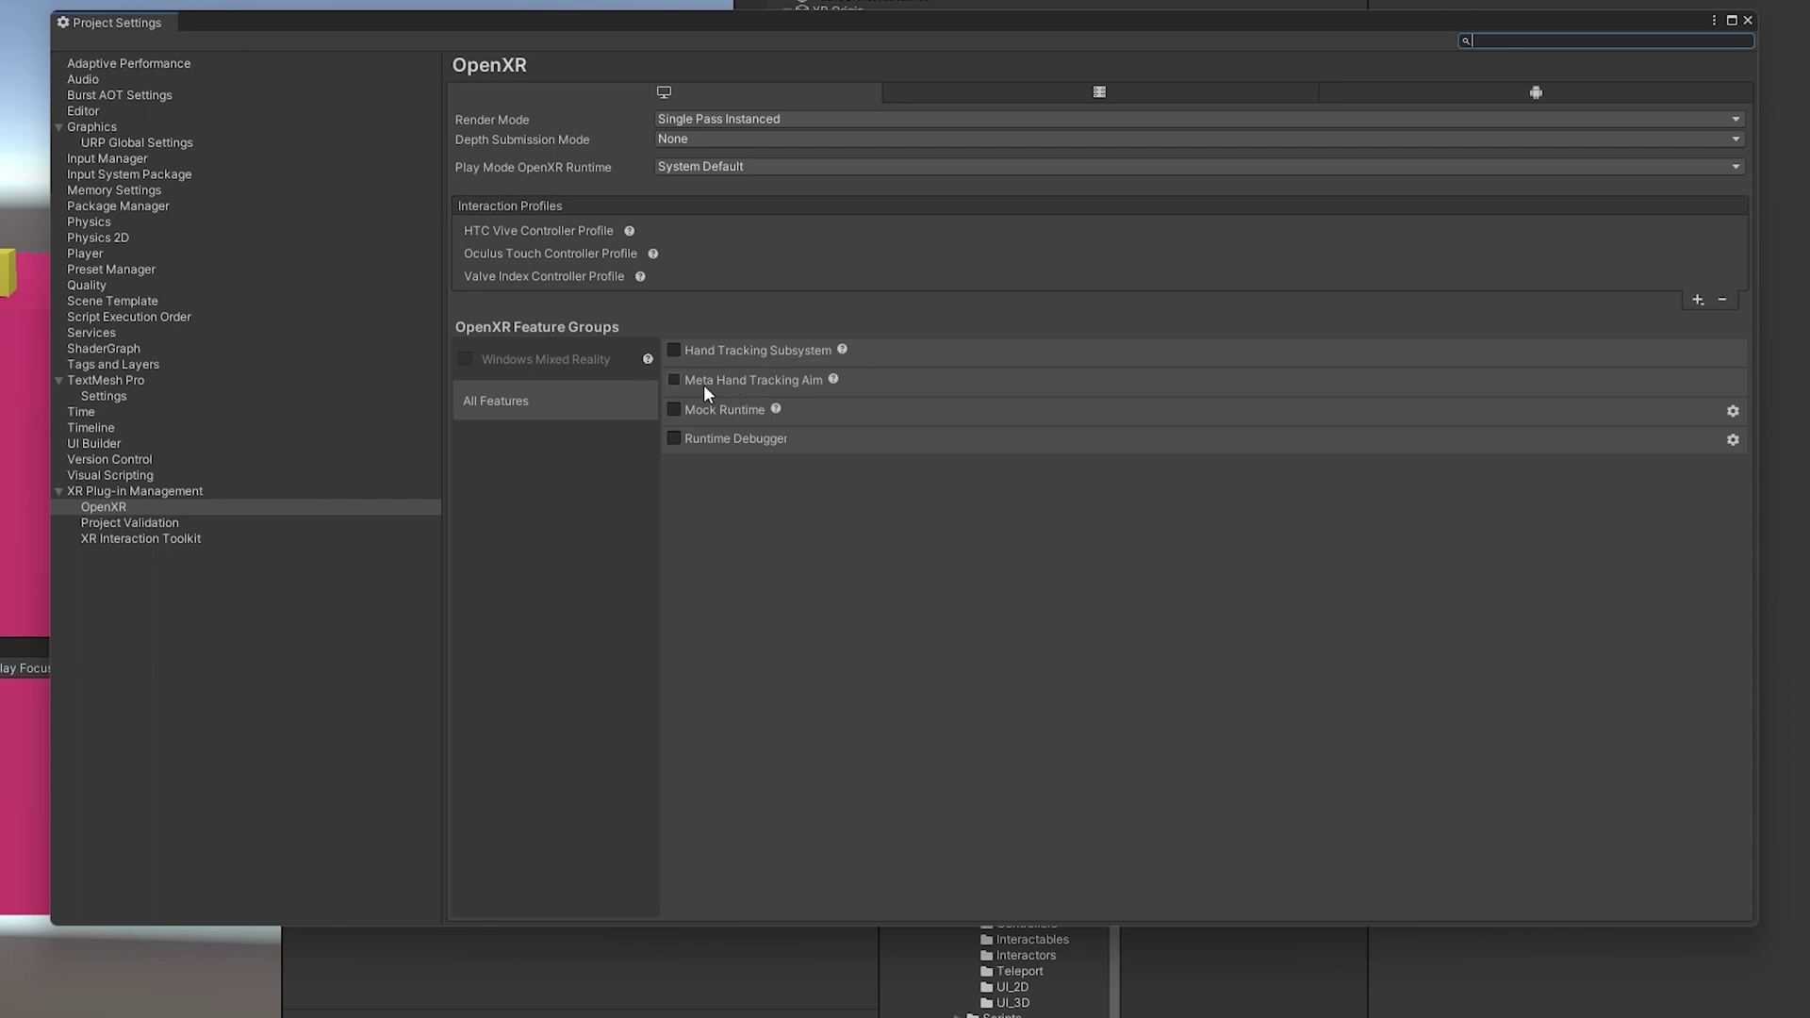
click(674, 380)
click(674, 350)
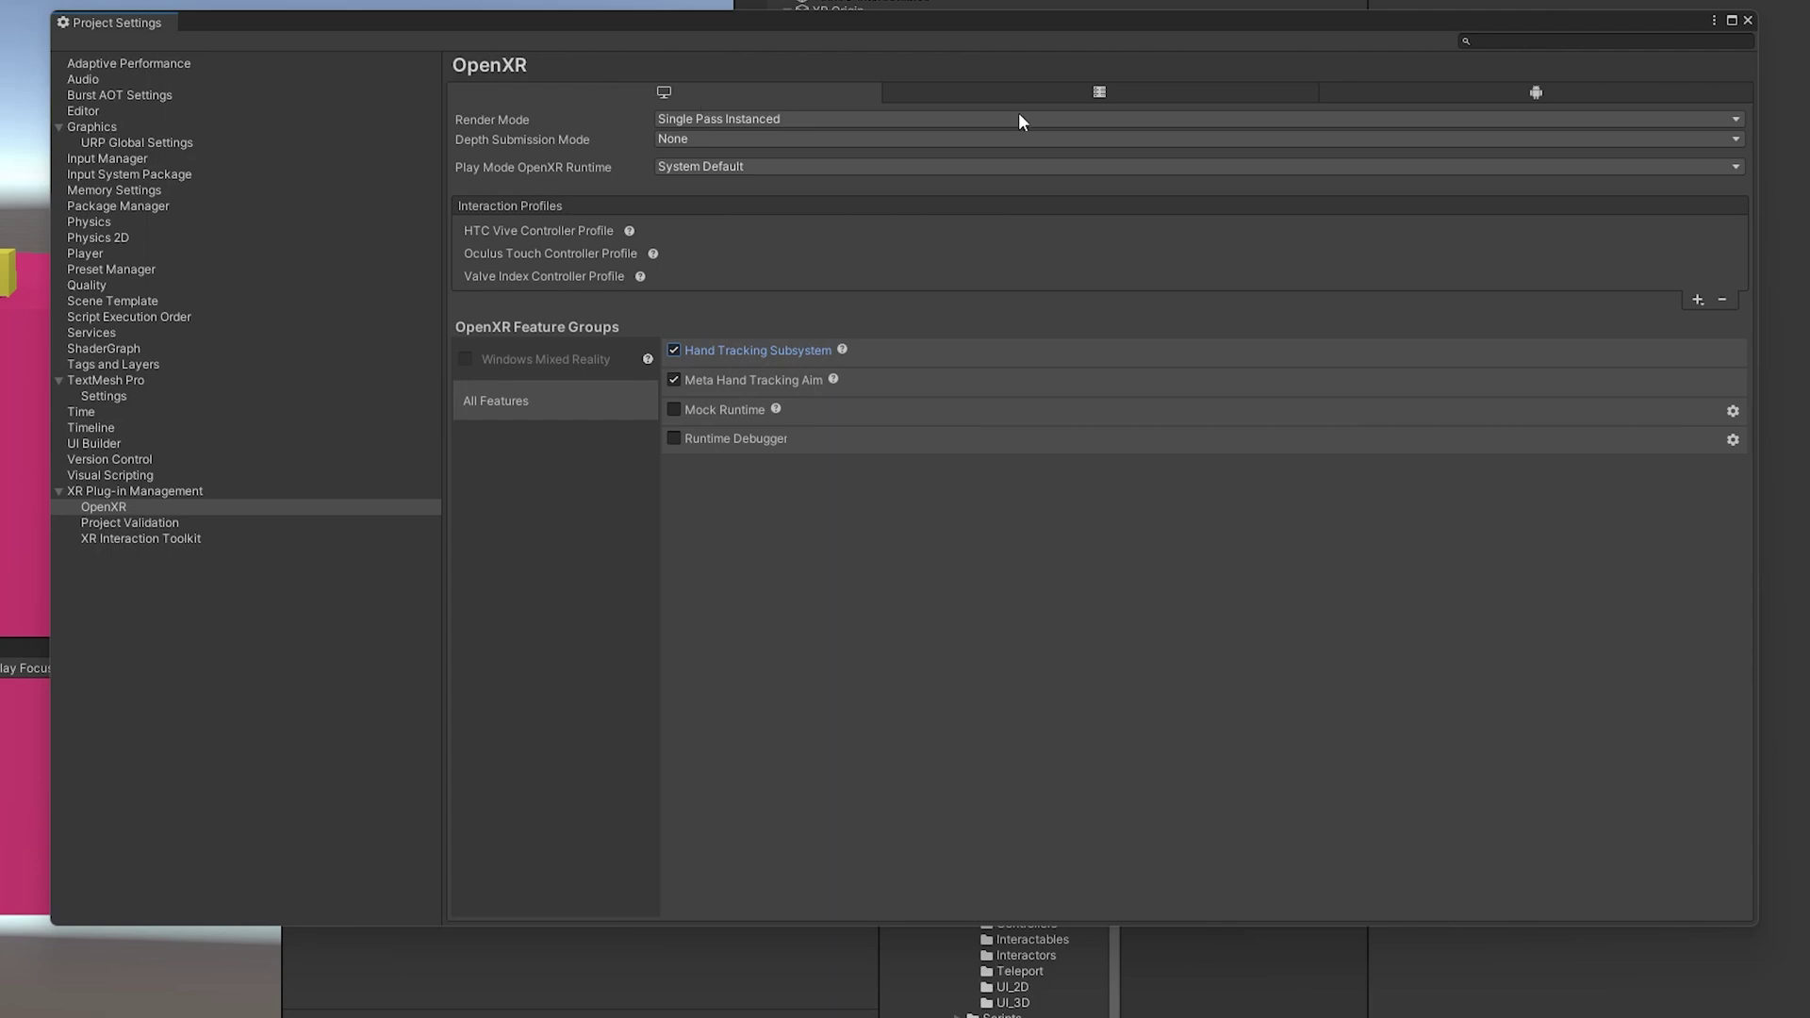
click(1536, 92)
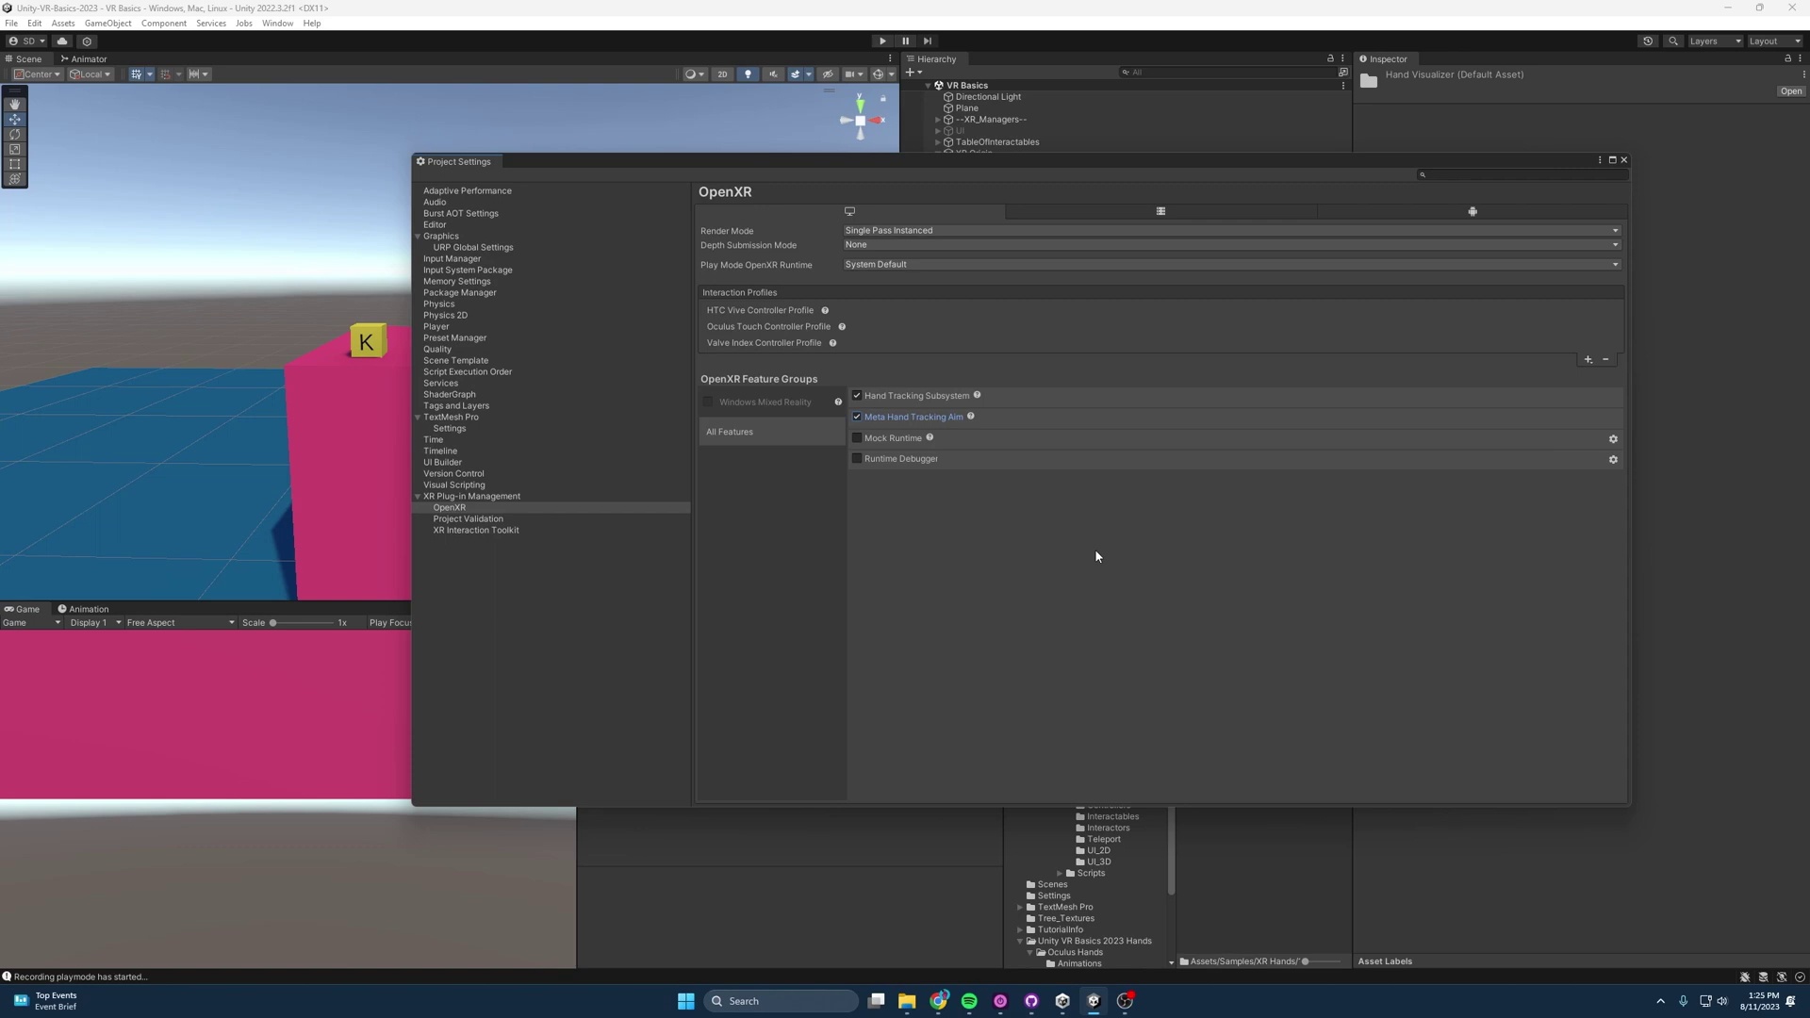
Create an empty child of Camera Offset named 'XR Hands'
click(1624, 159)
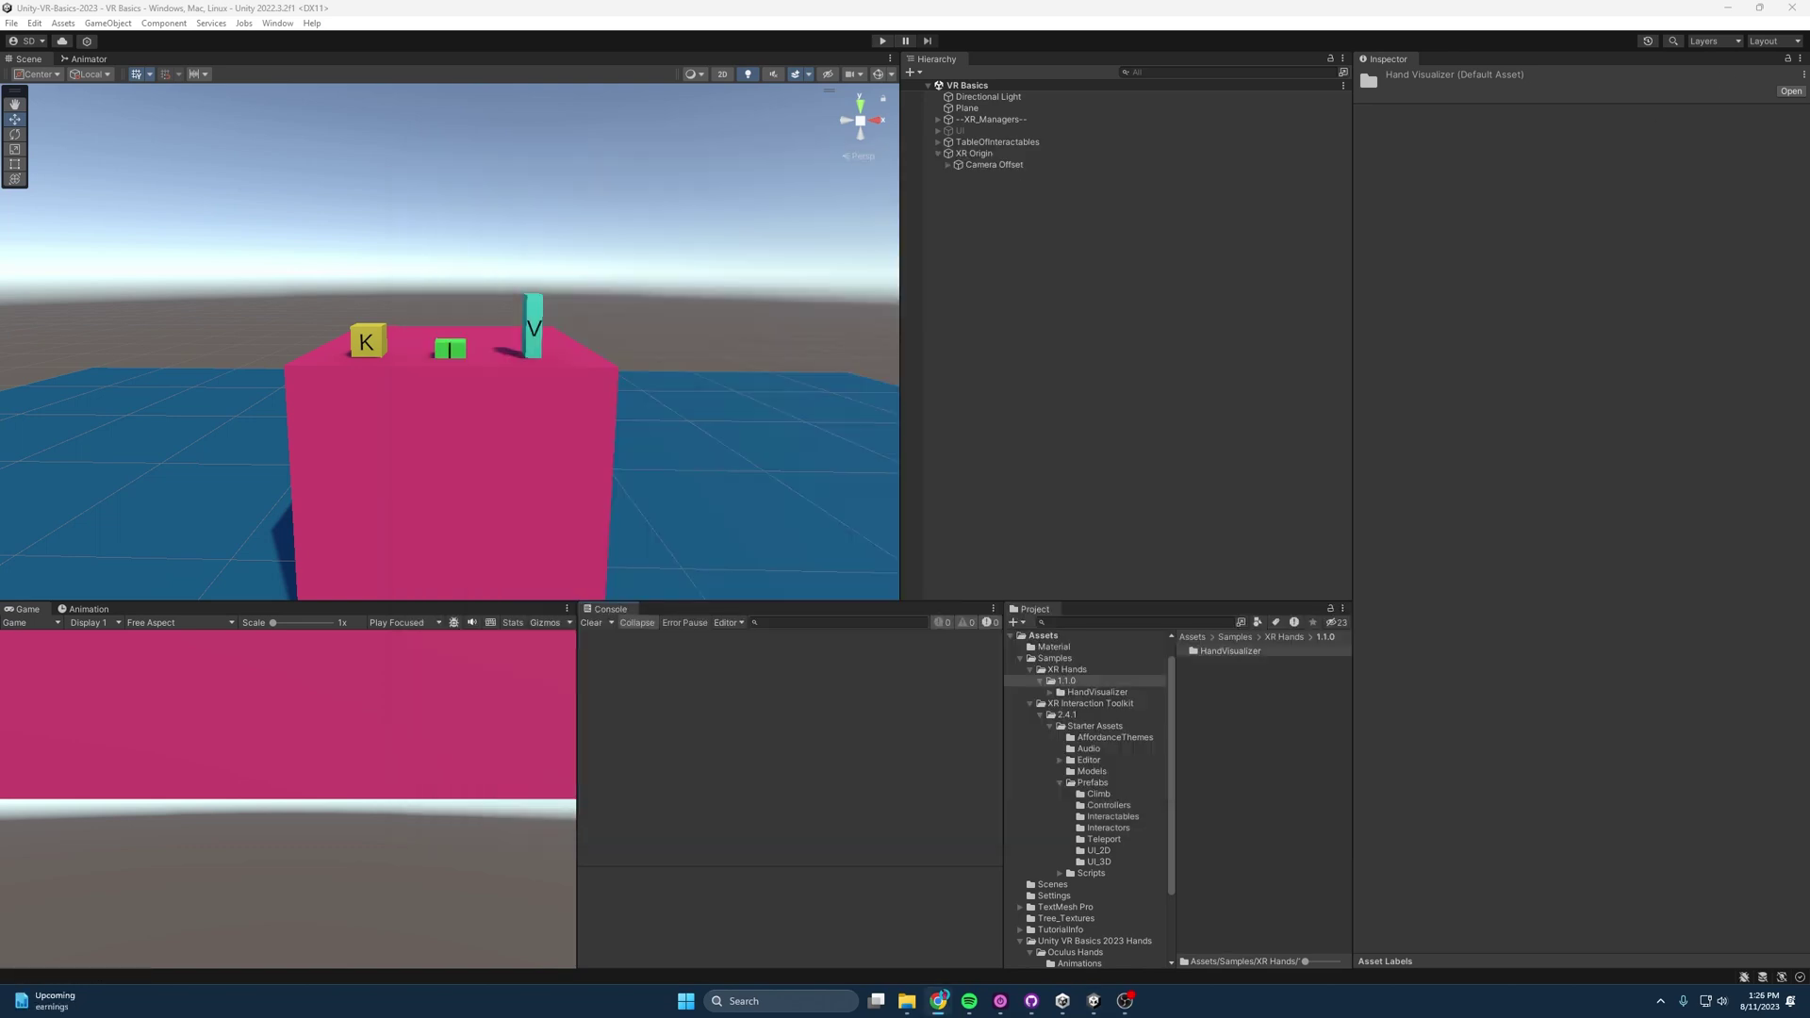
click(947, 165)
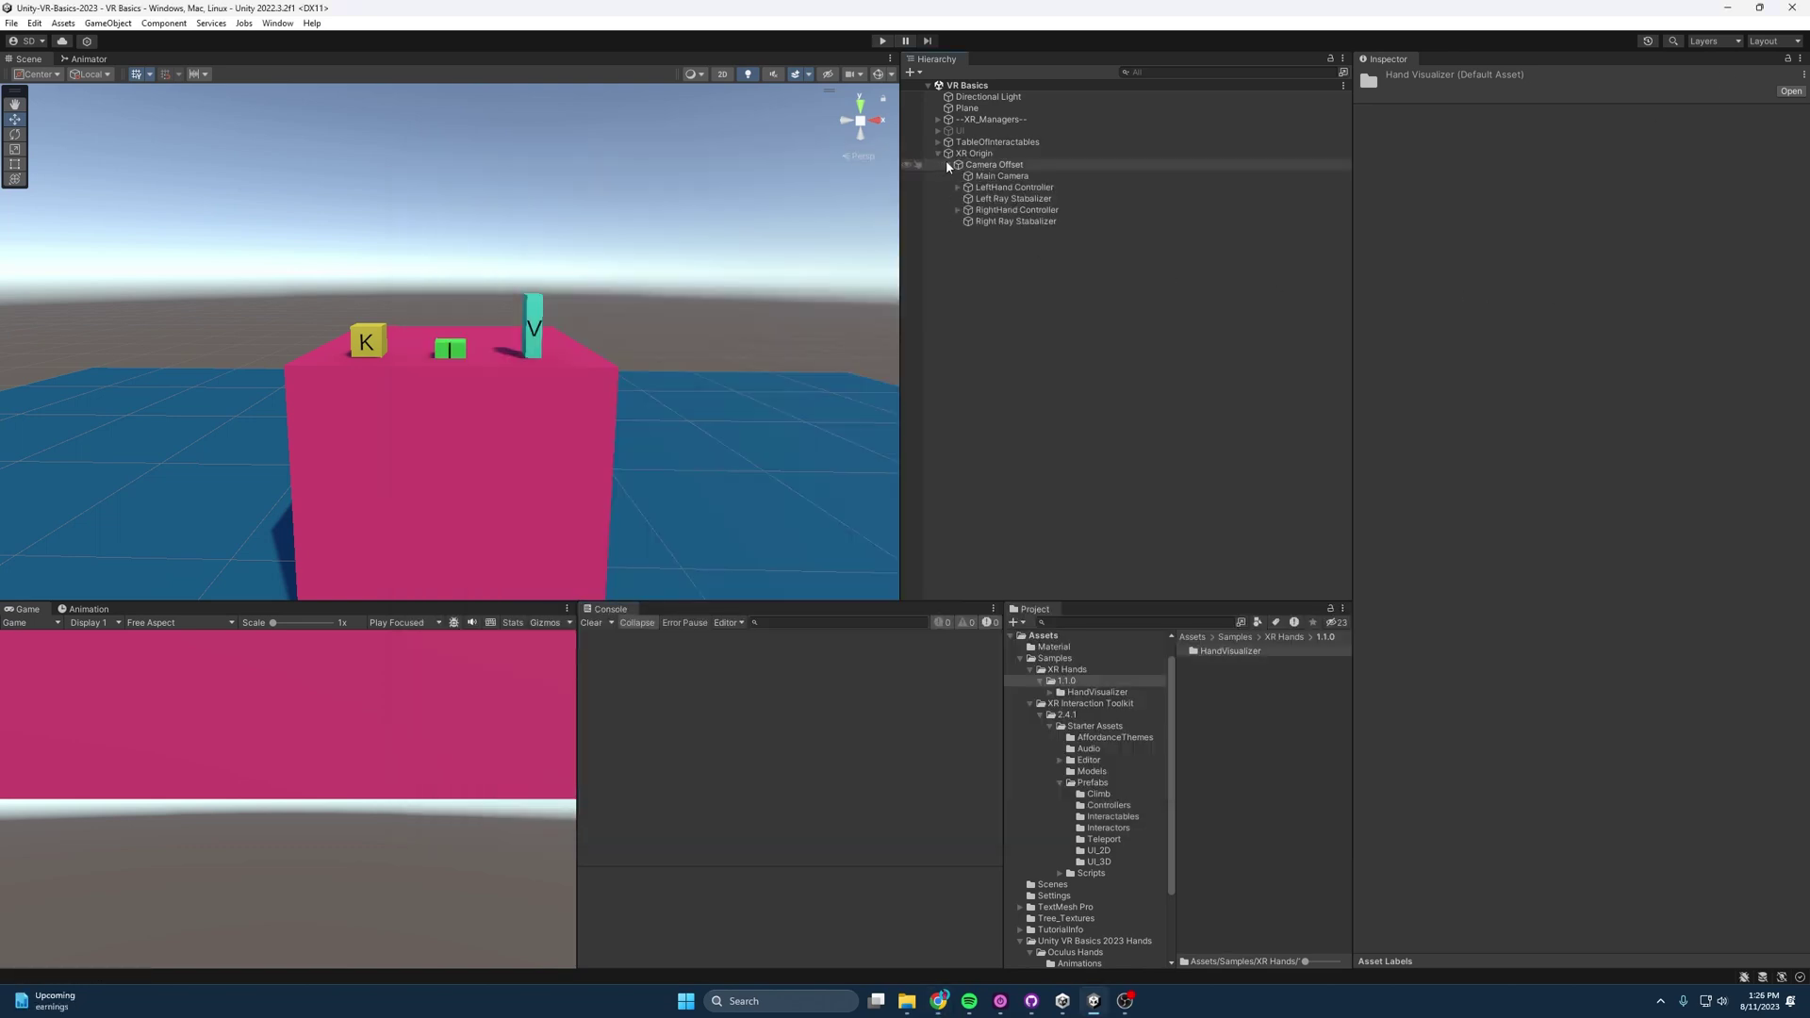
right_click(996, 167)
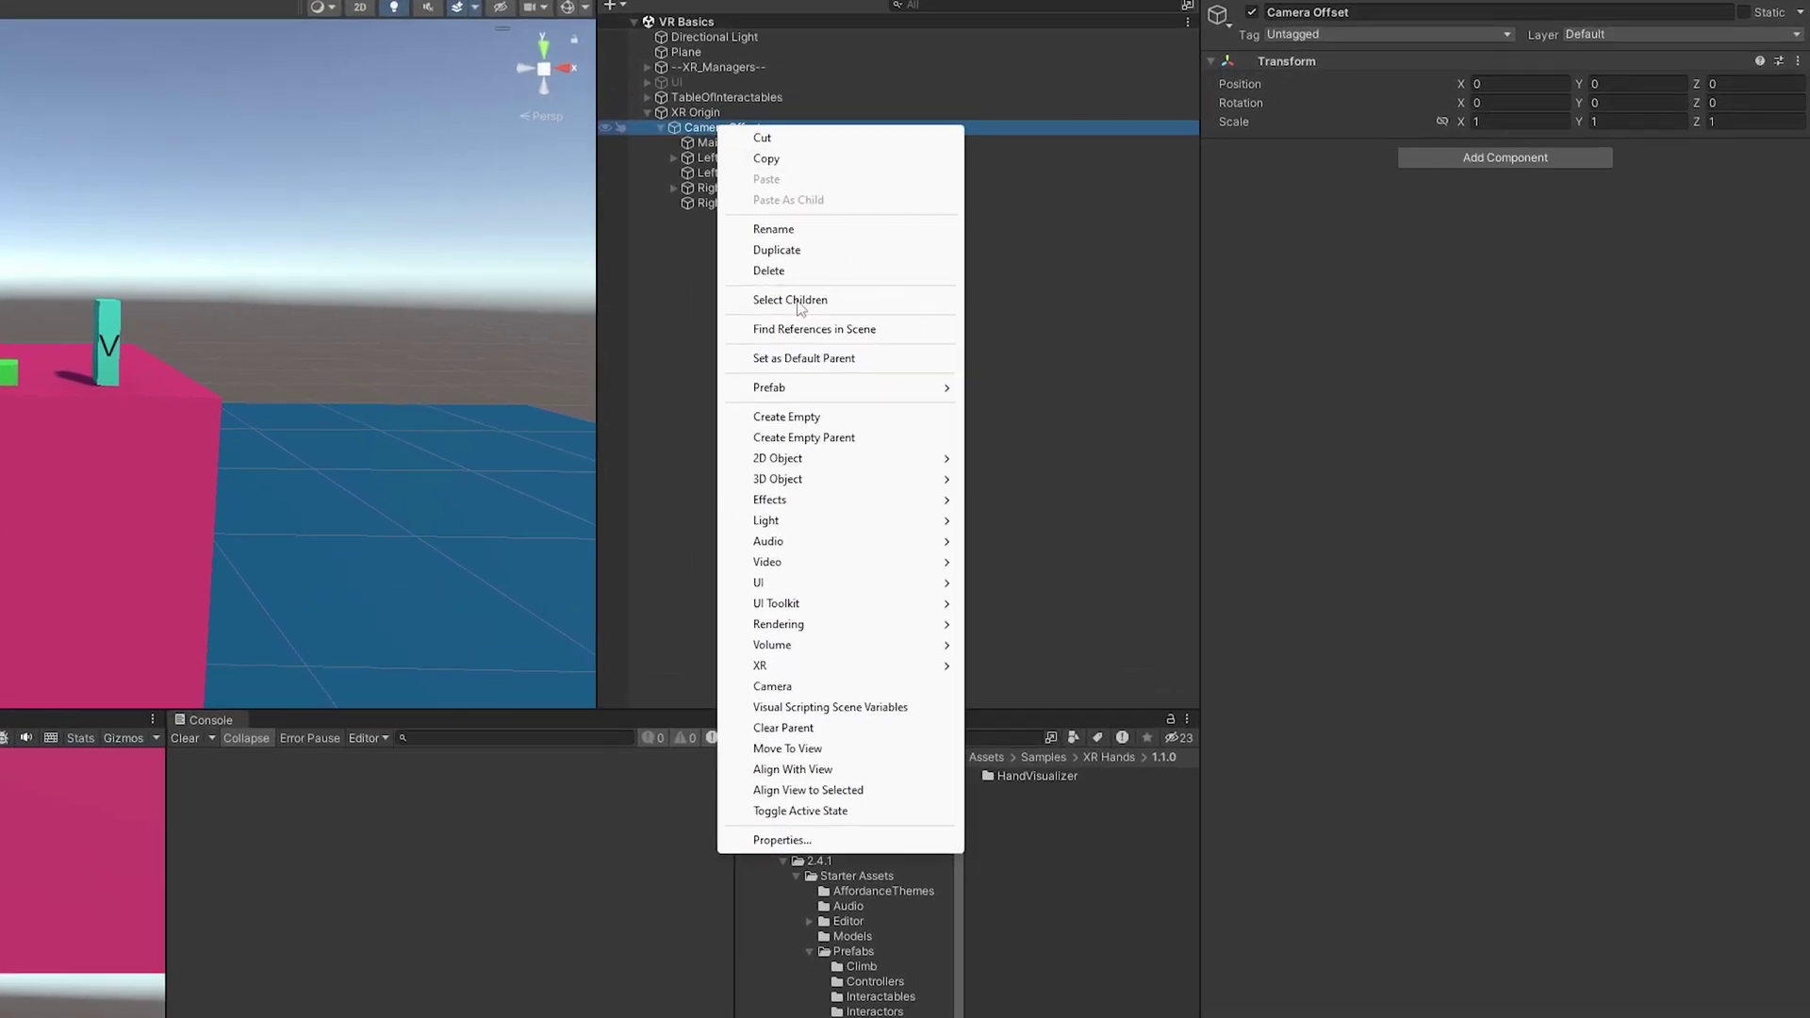
click(978, 390)
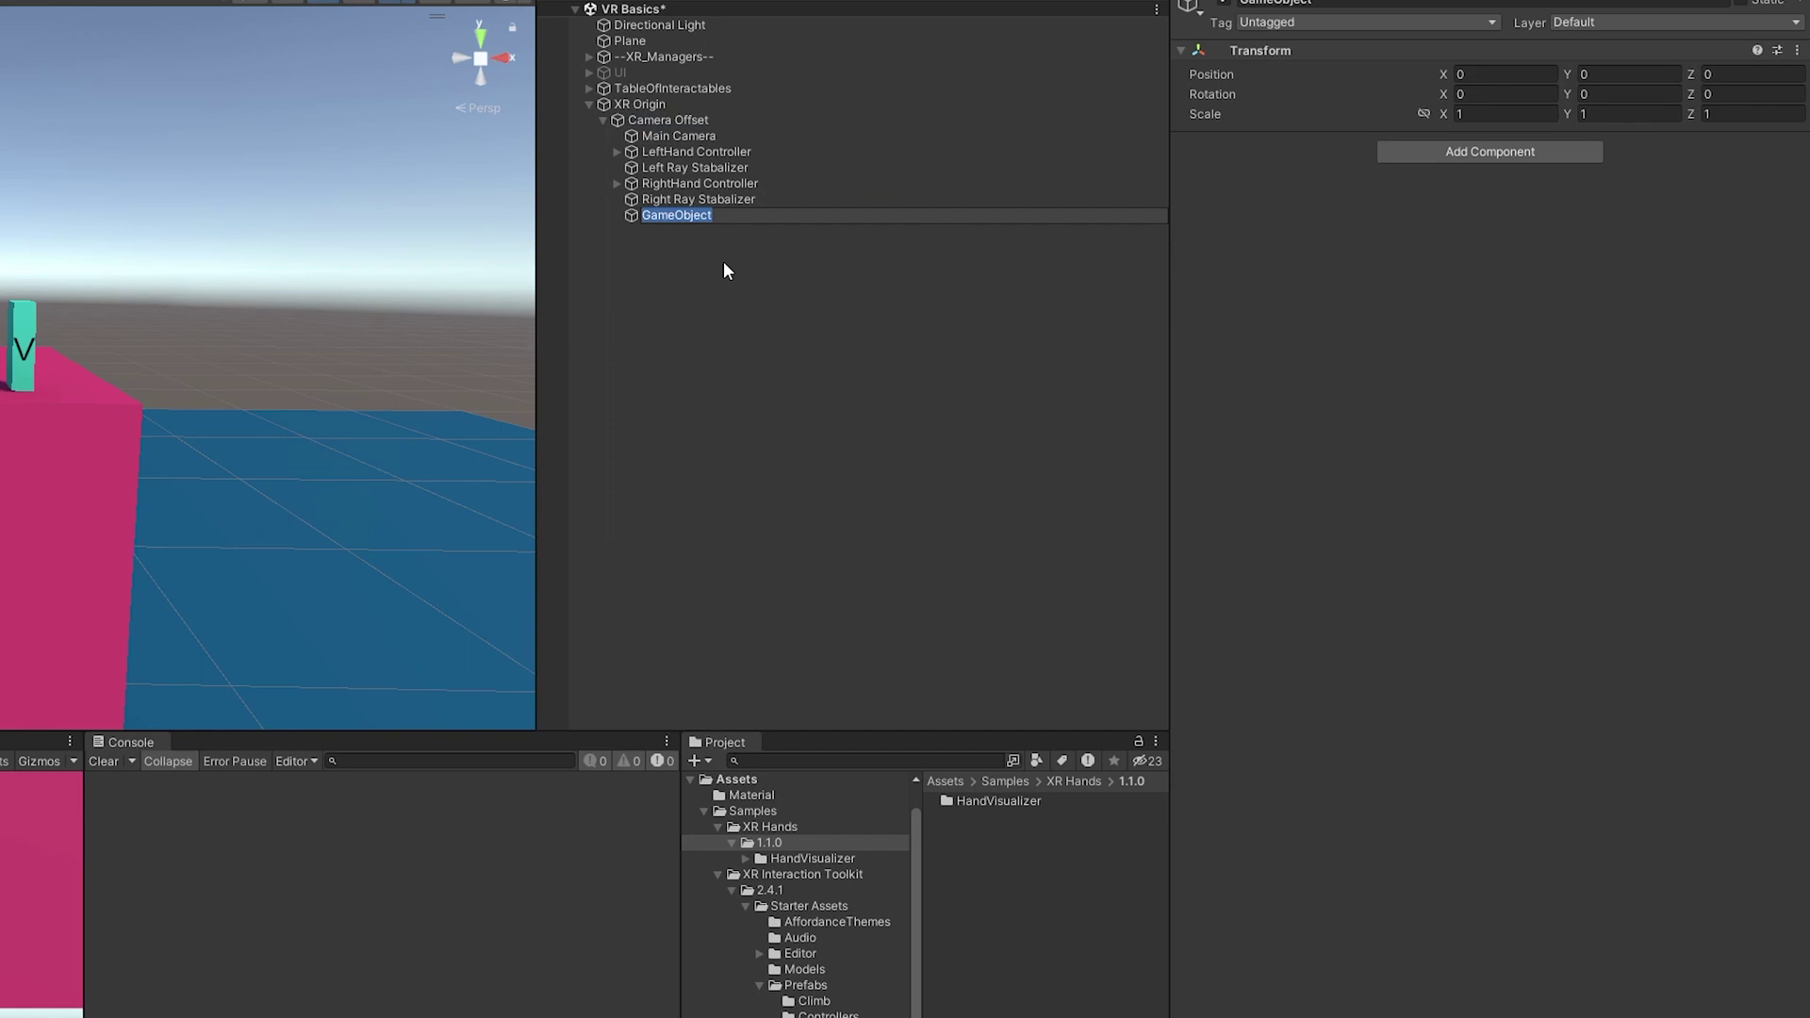
text(XR Hands)
key(Return)
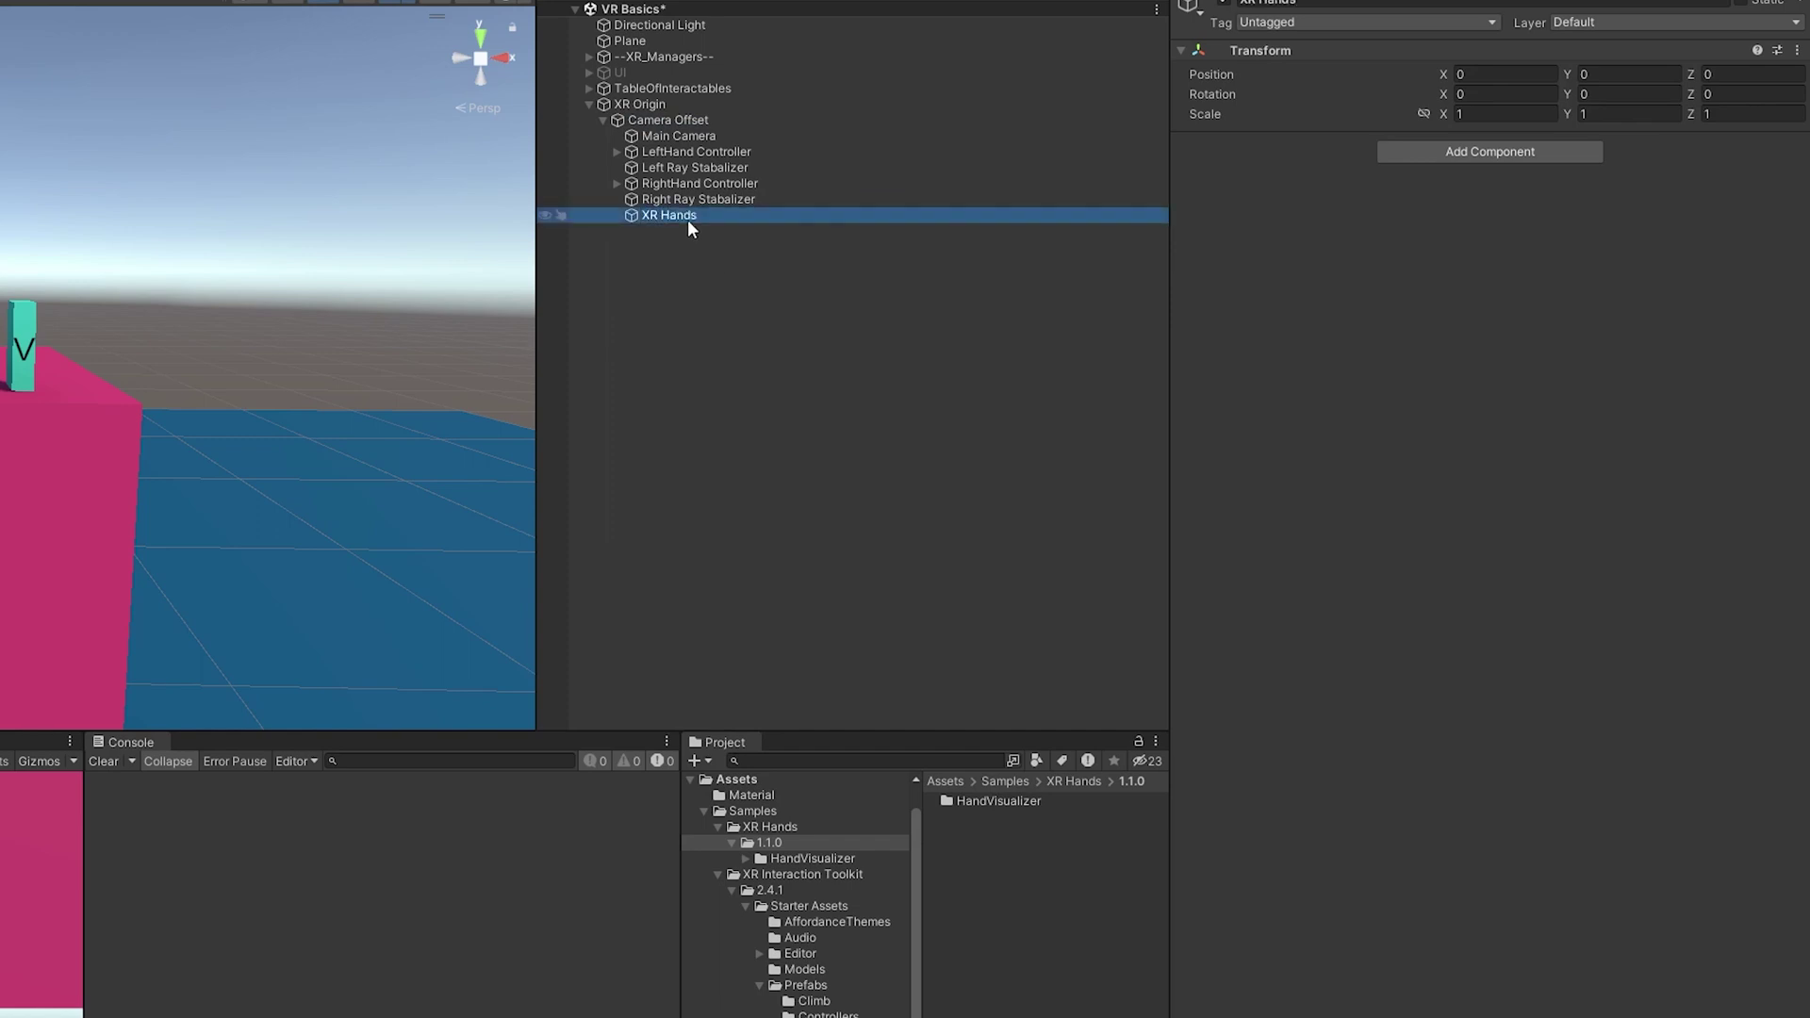
Add a 'Hand Visualizer' child under XR Hands carrying the Hand Visualizer script
right_click(682, 213)
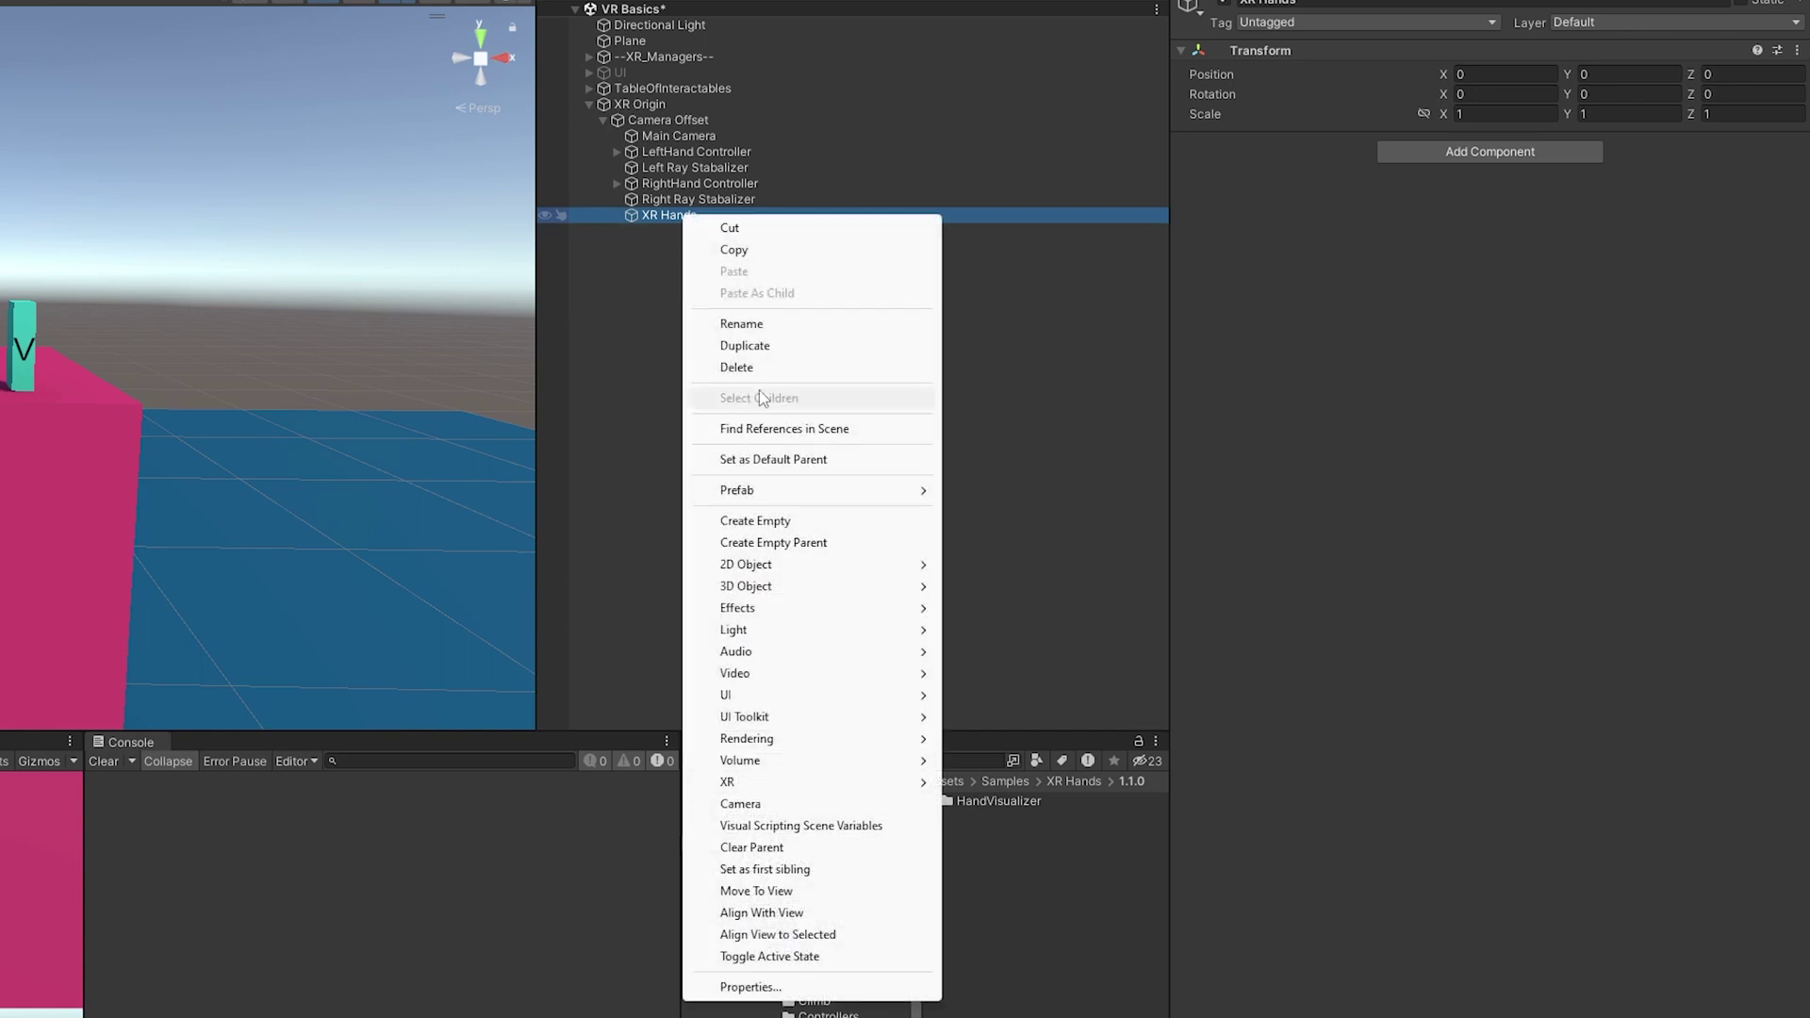
click(779, 520)
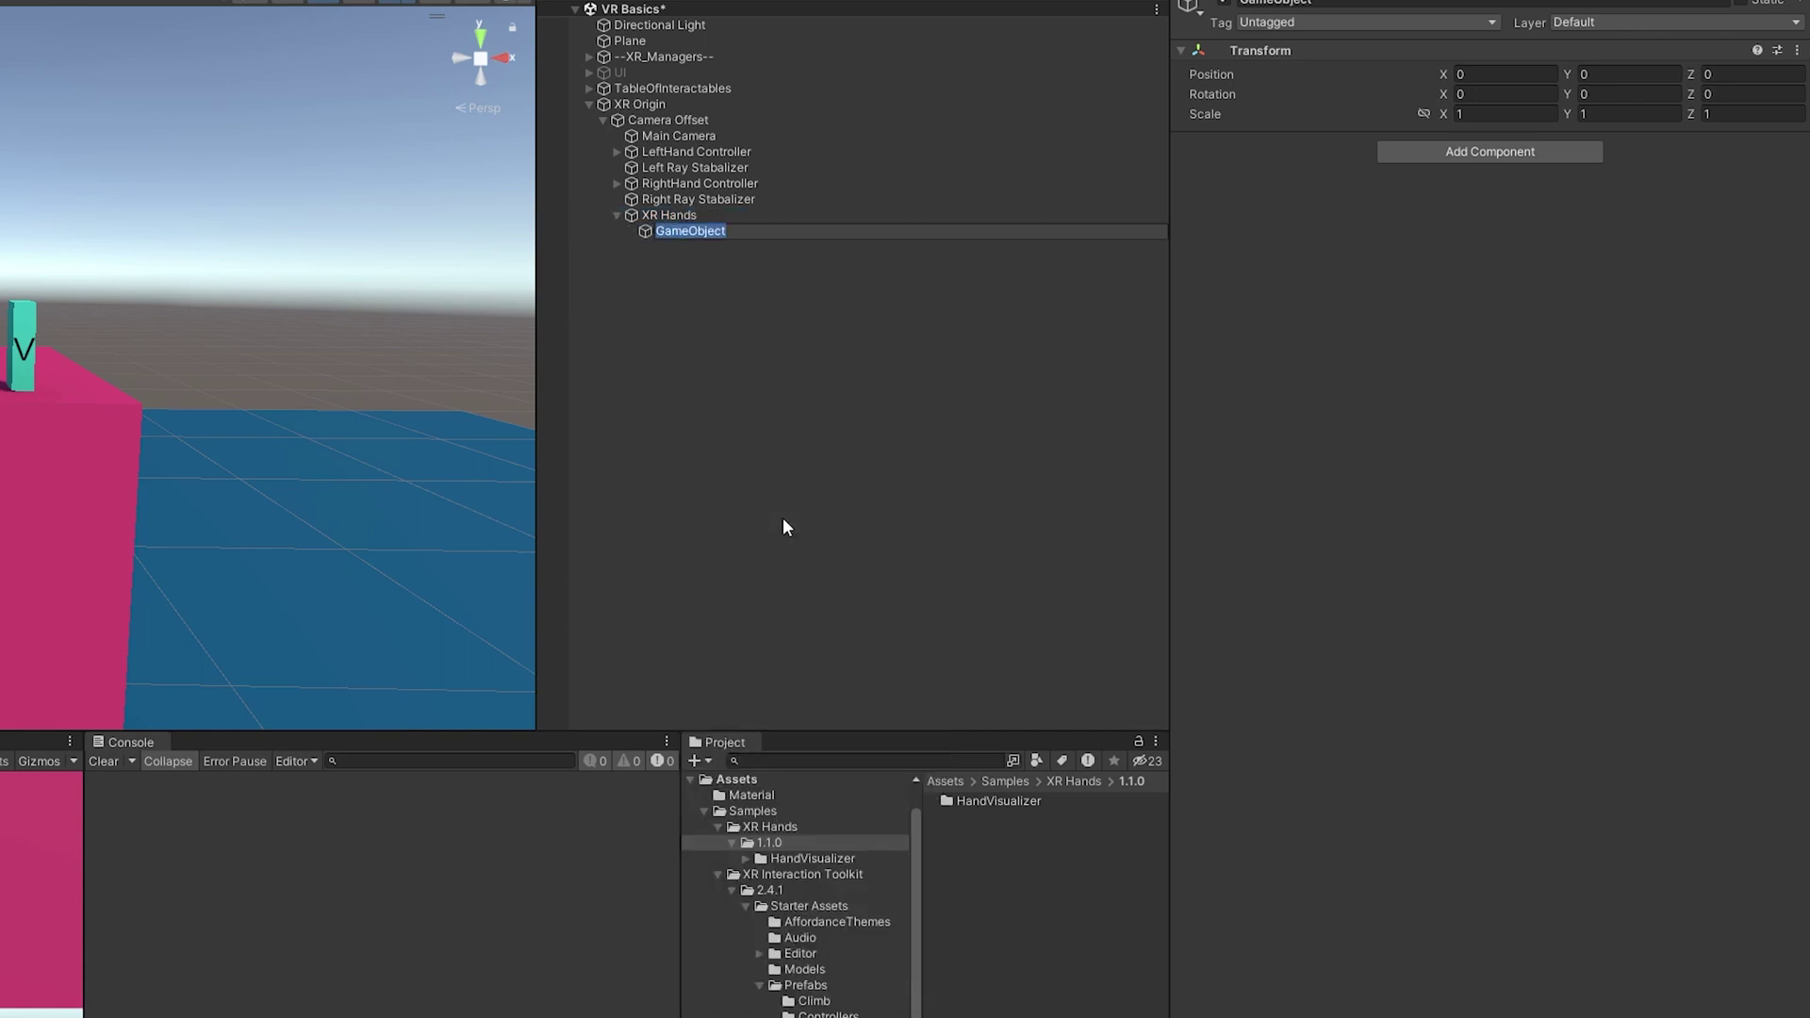
text(Hand Visualizer)
key(Return)
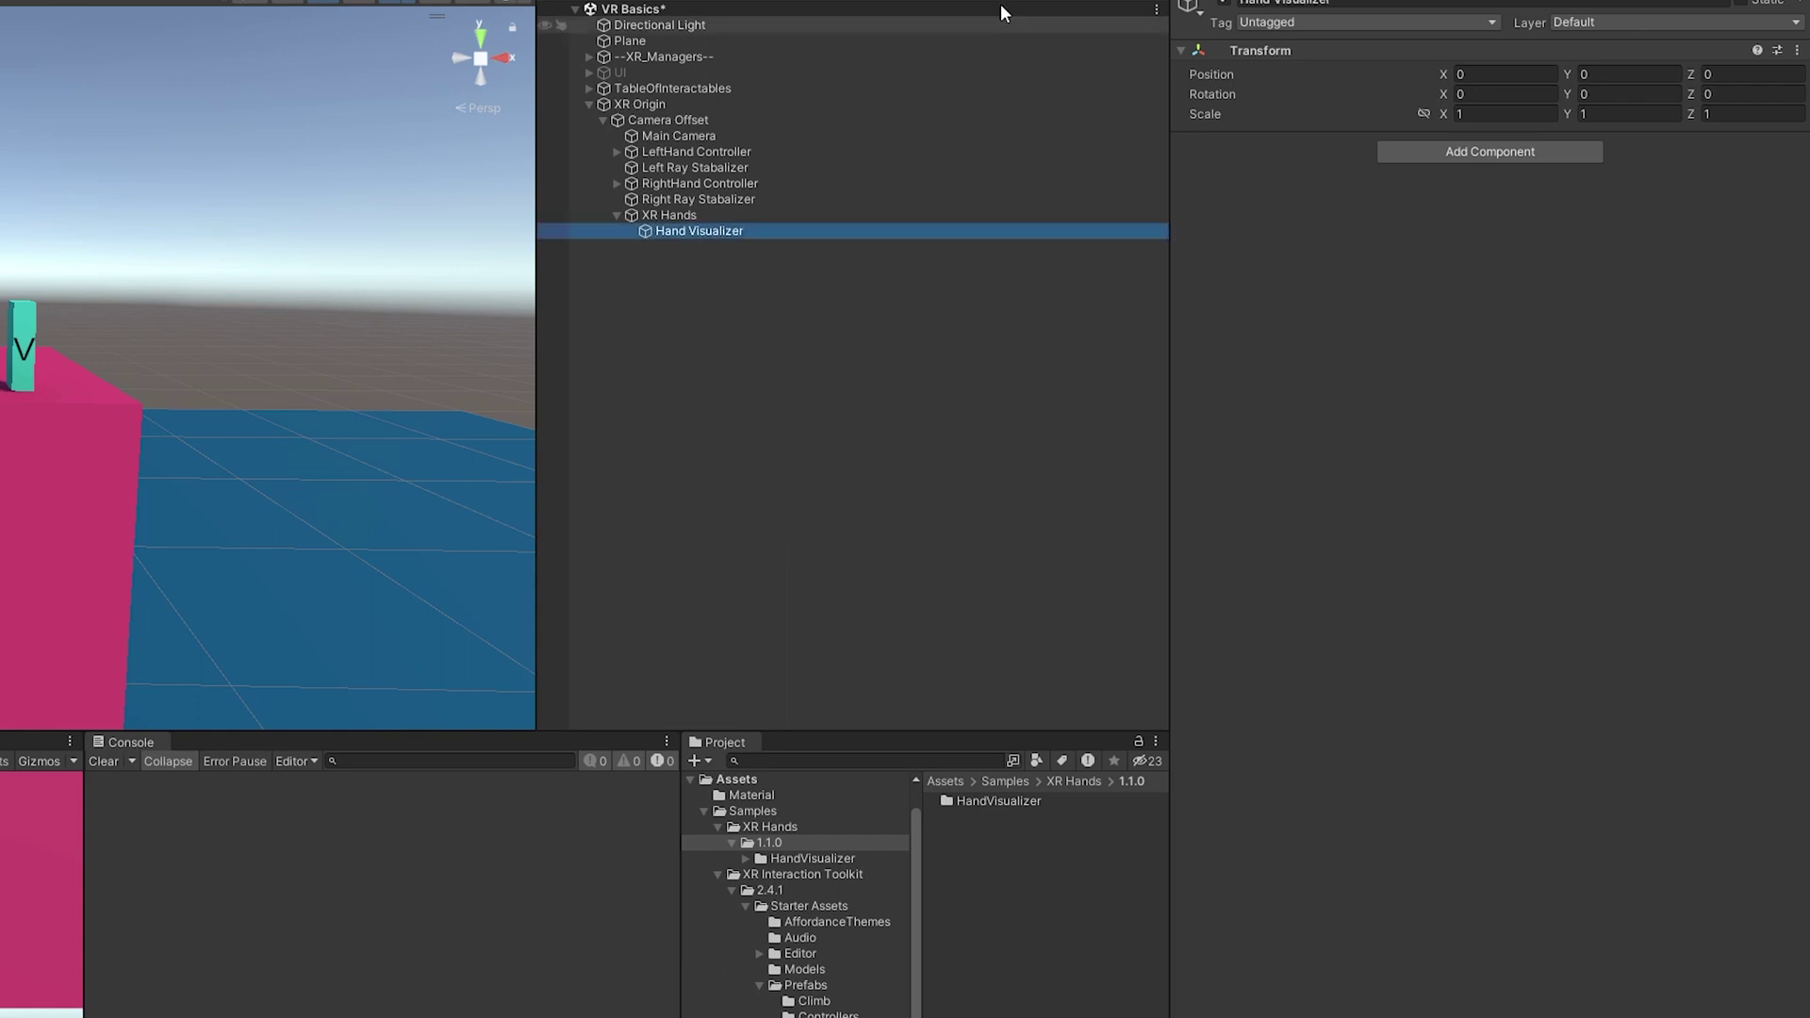
click(1486, 158)
text(hand visualizer)
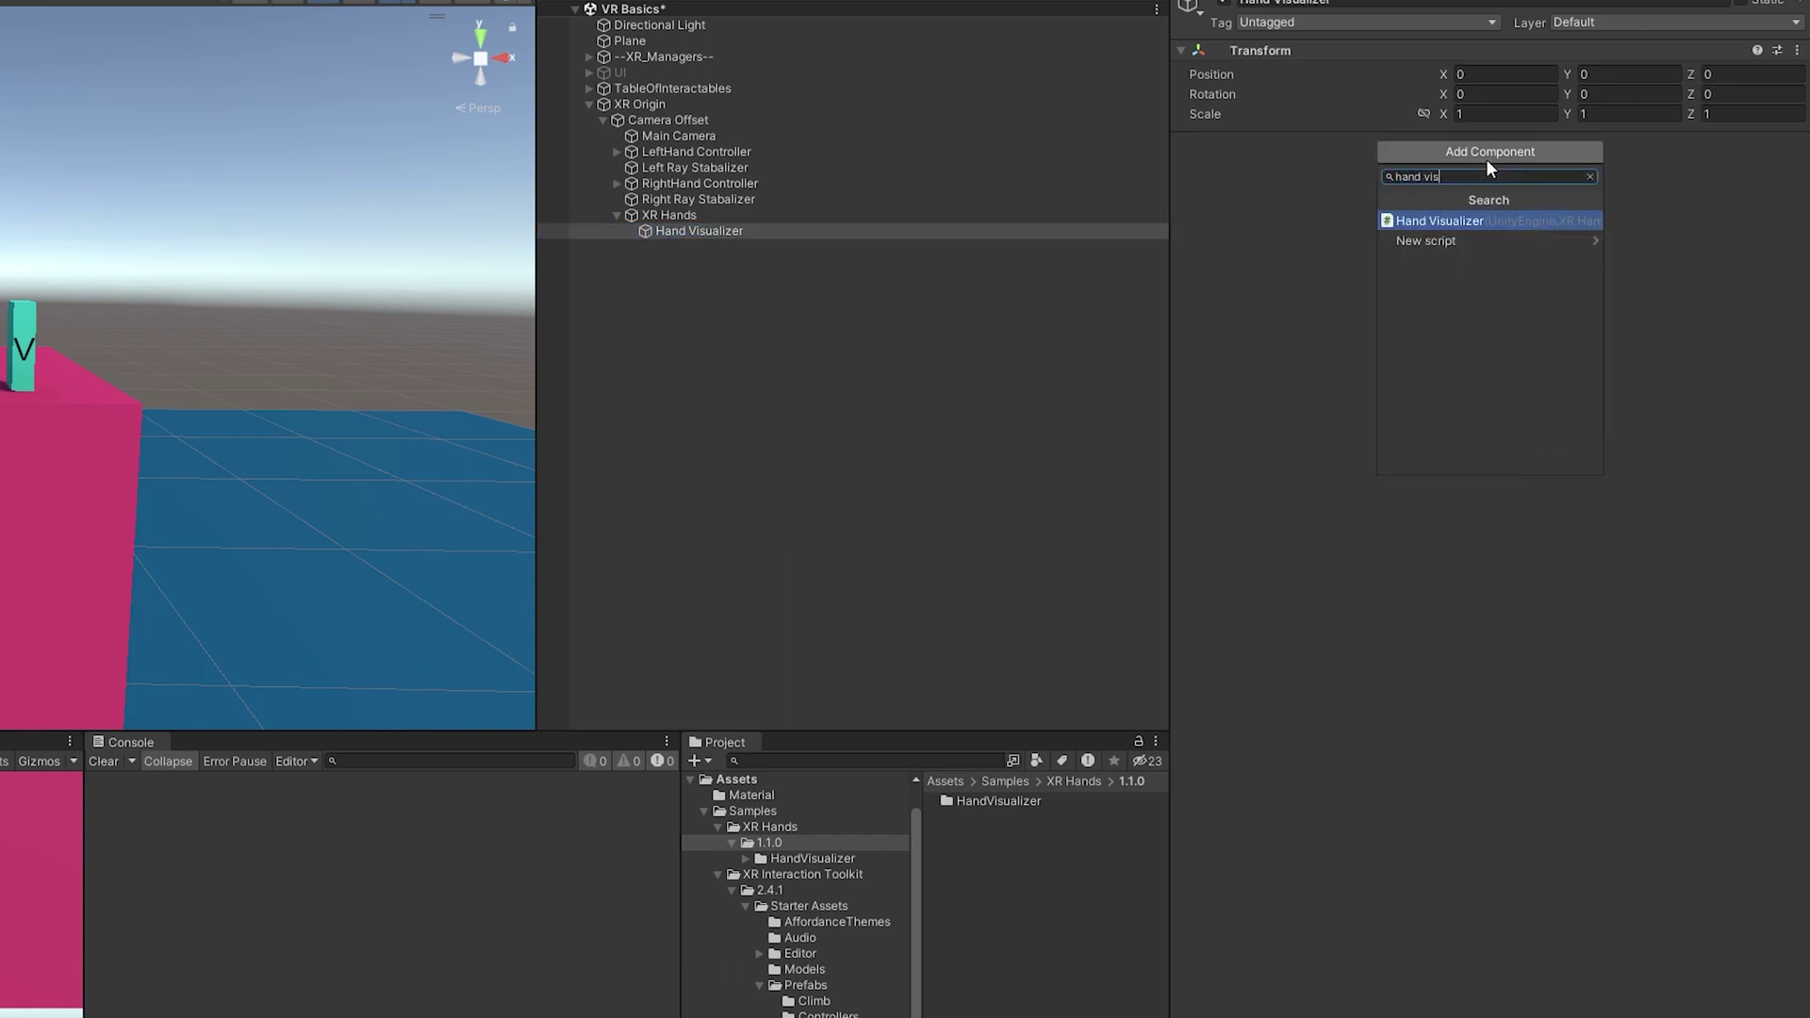
key(Return)
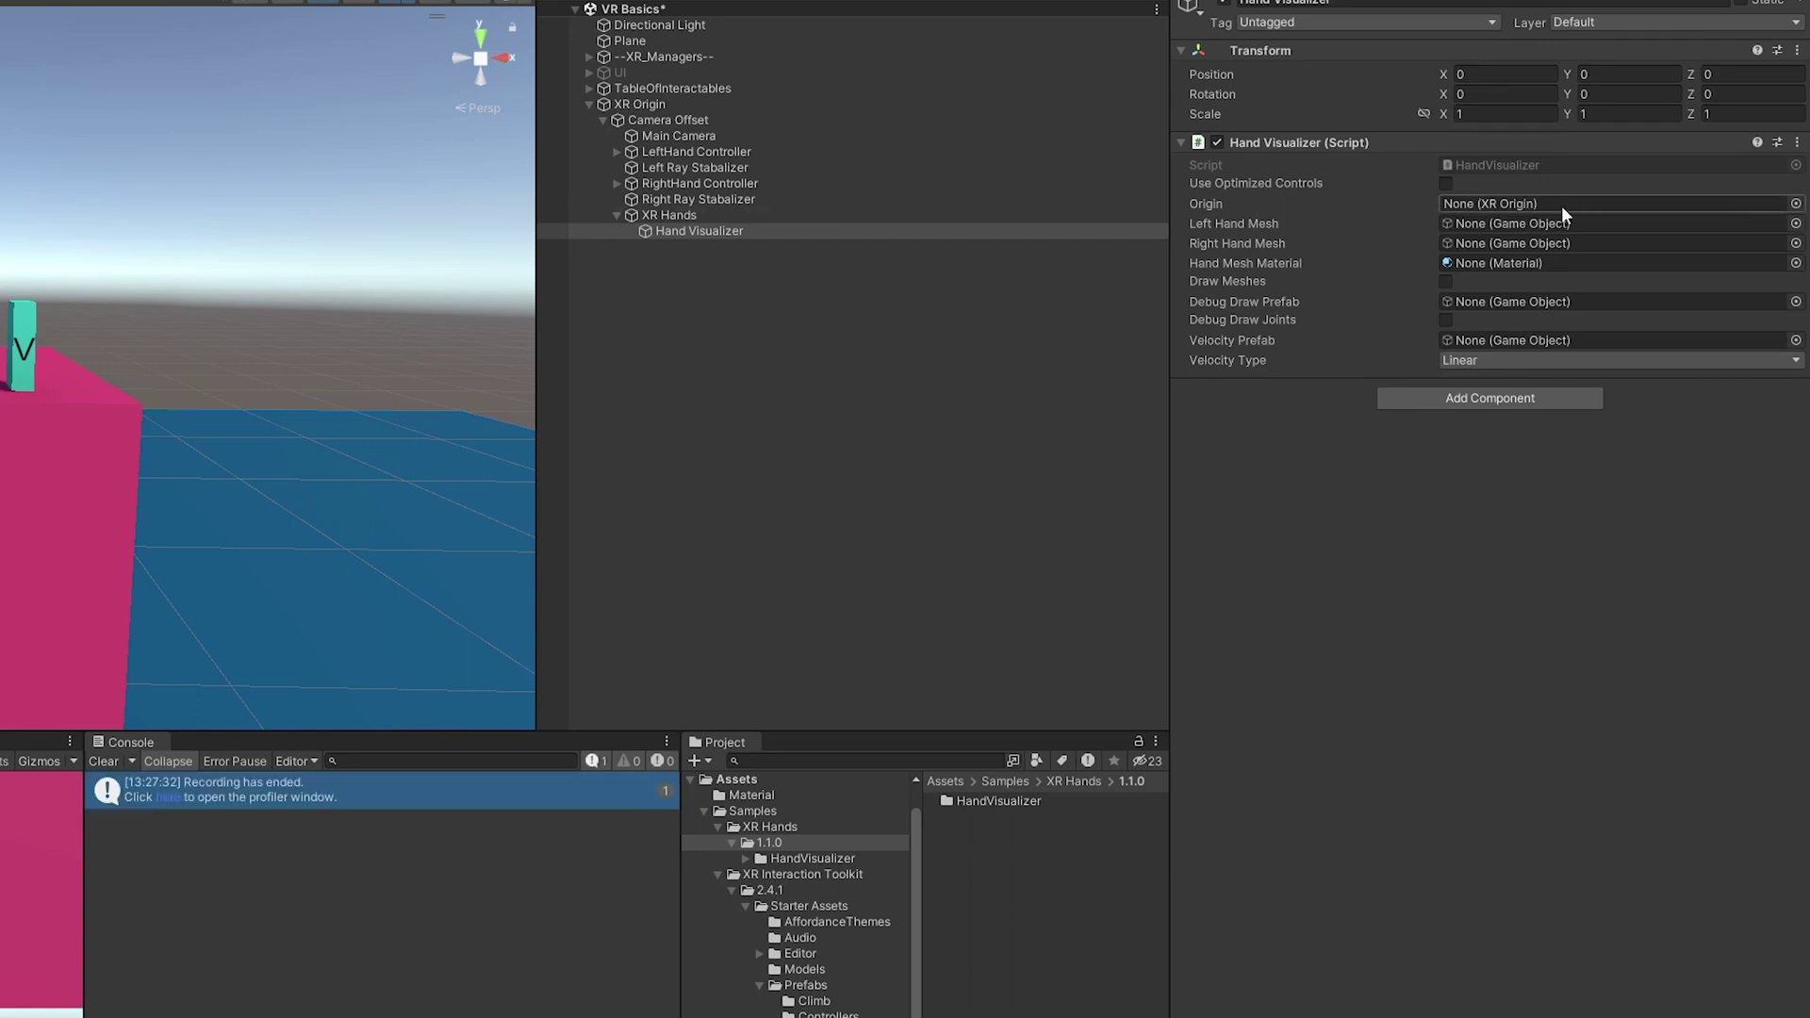
Set the visualizer's Origin to XR Origin and assign the LeftHand model as the left hand mesh
drag(646, 104, 1533, 201)
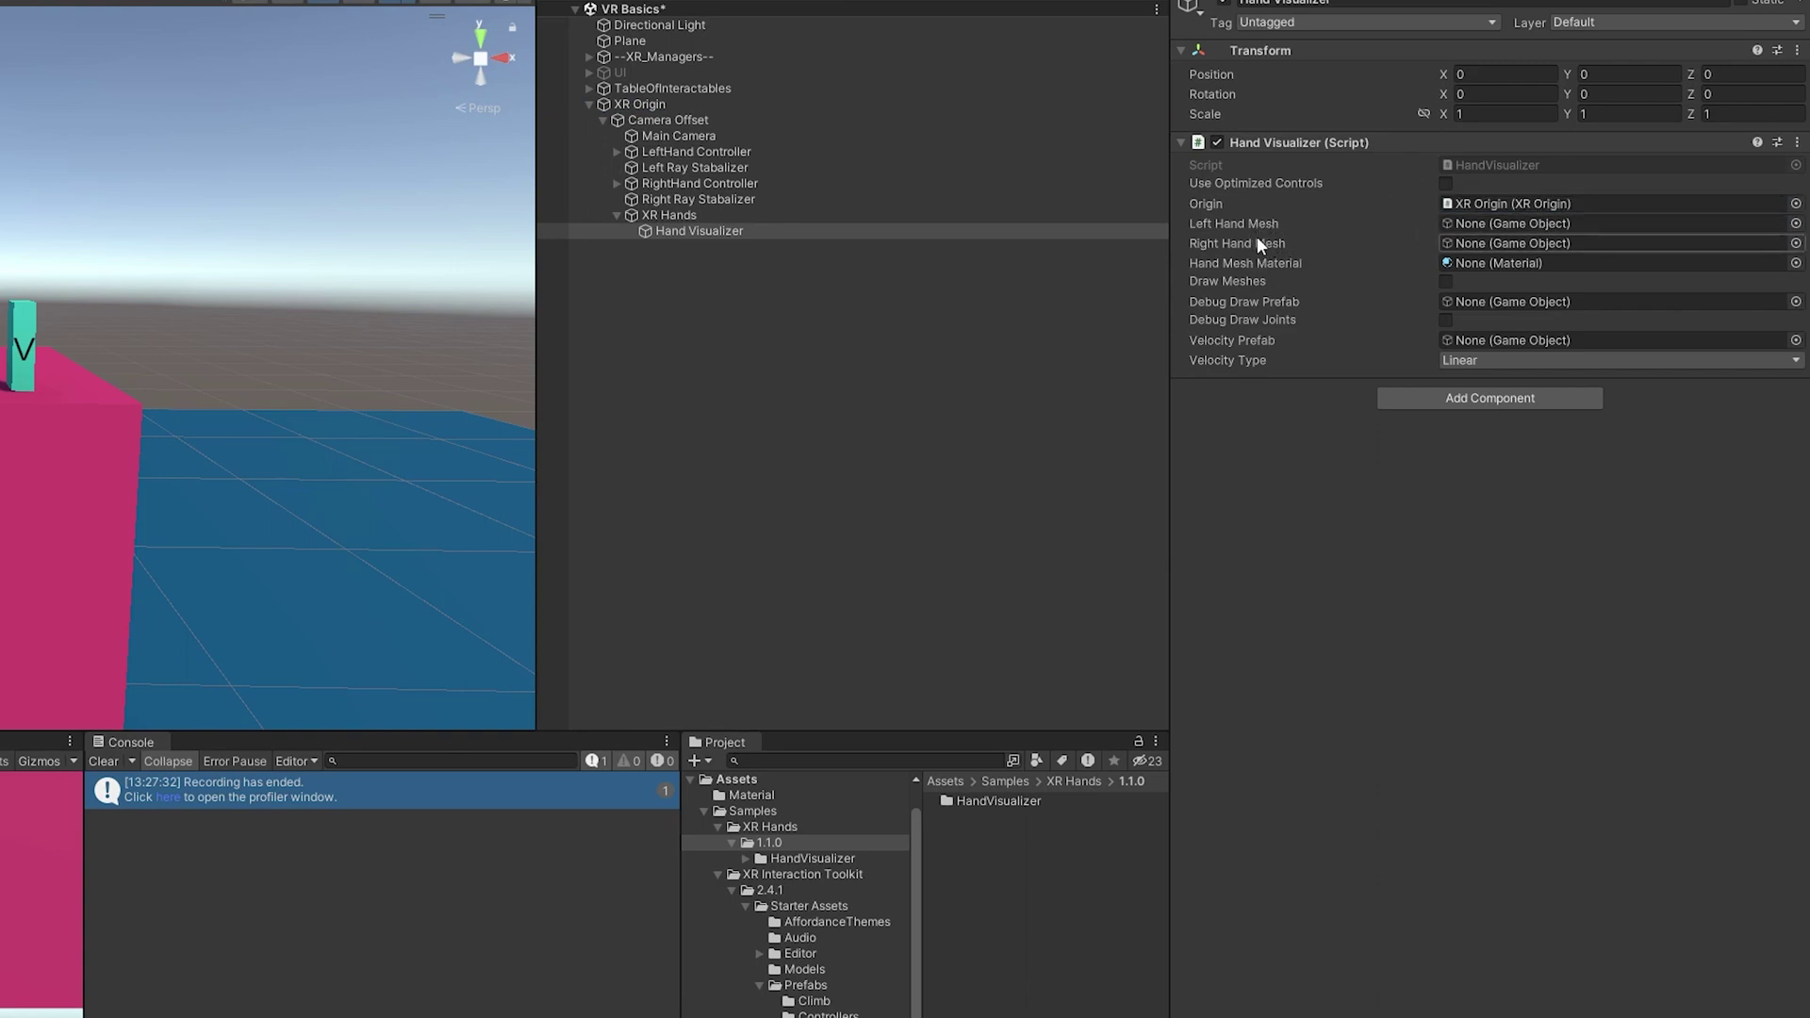
click(743, 850)
click(746, 858)
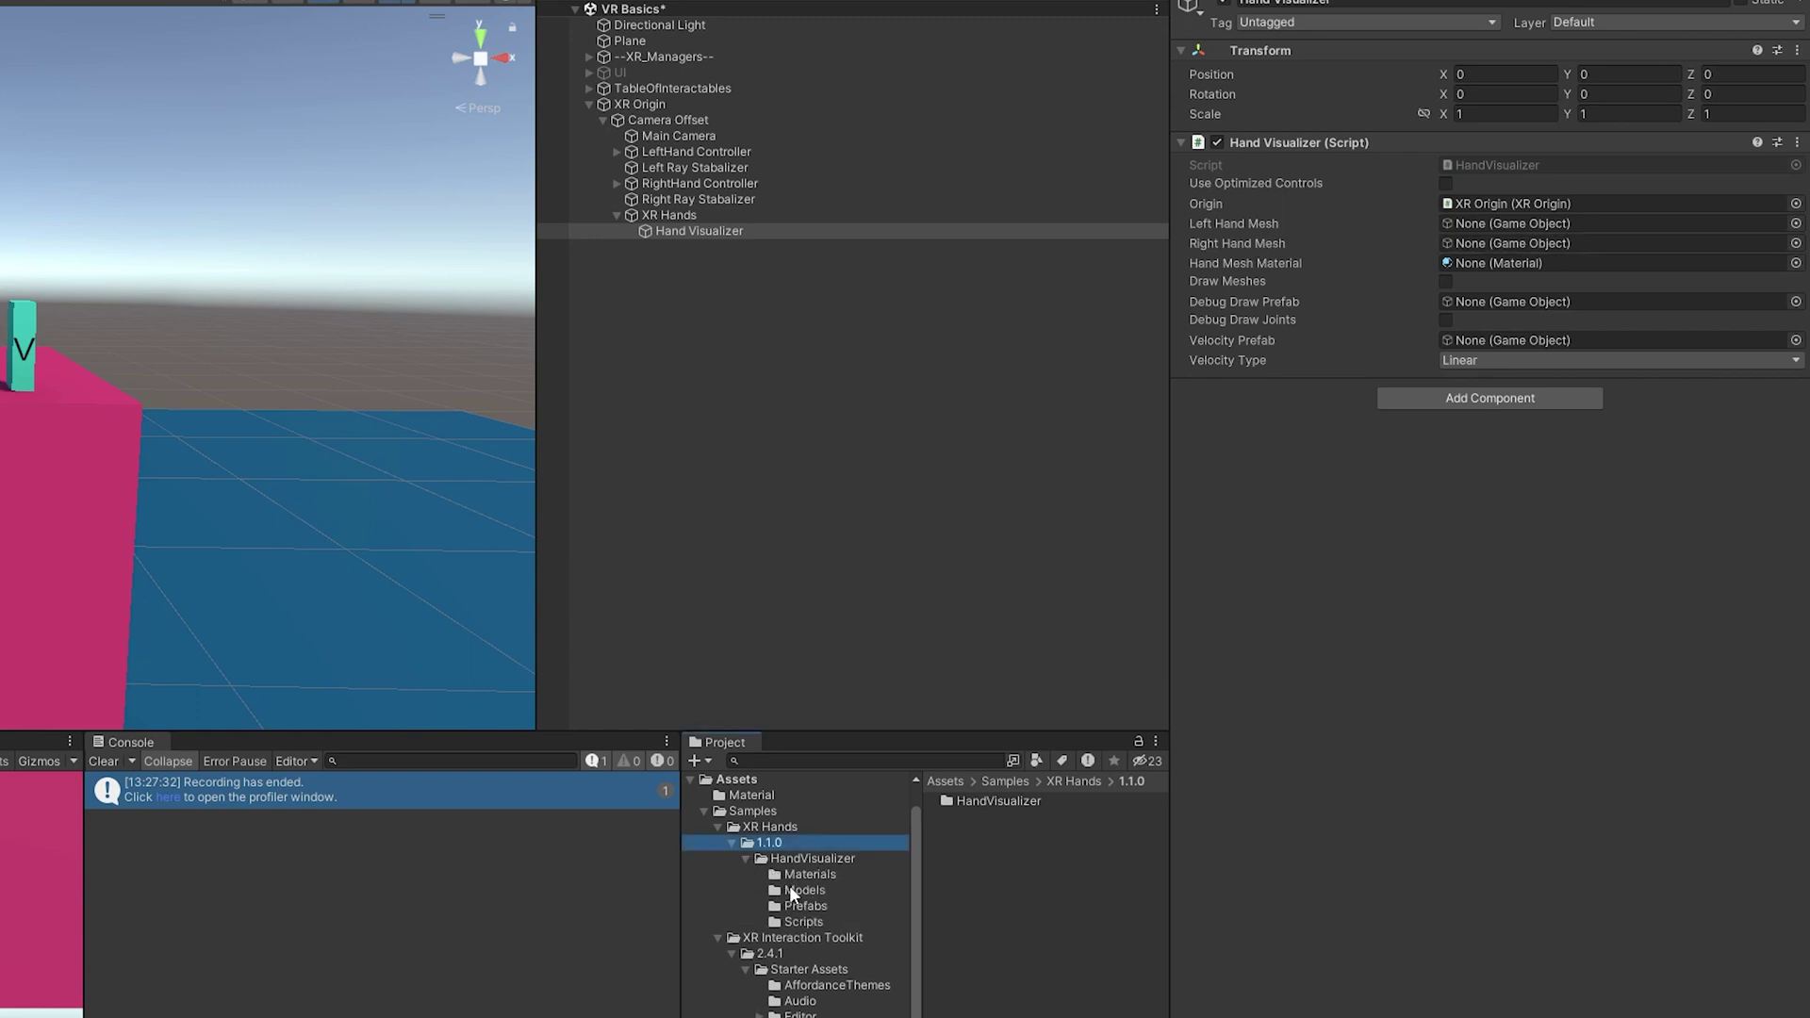
click(790, 890)
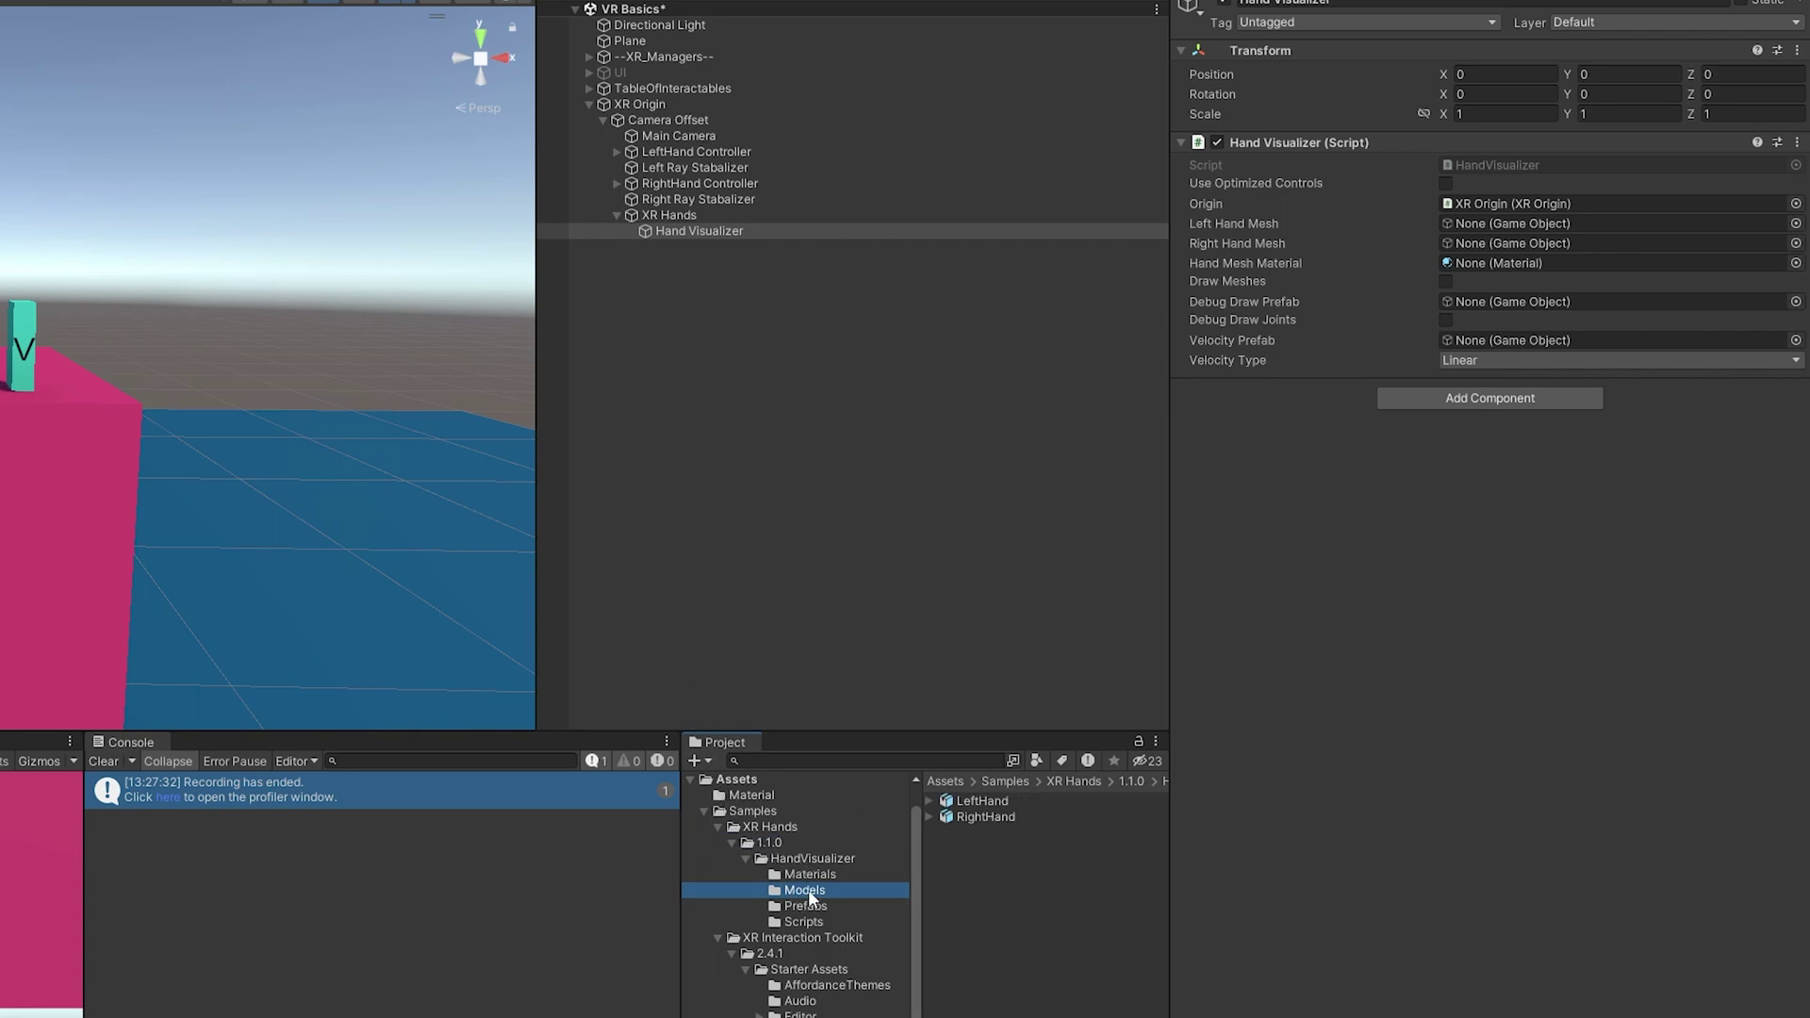
drag(977, 804, 1529, 241)
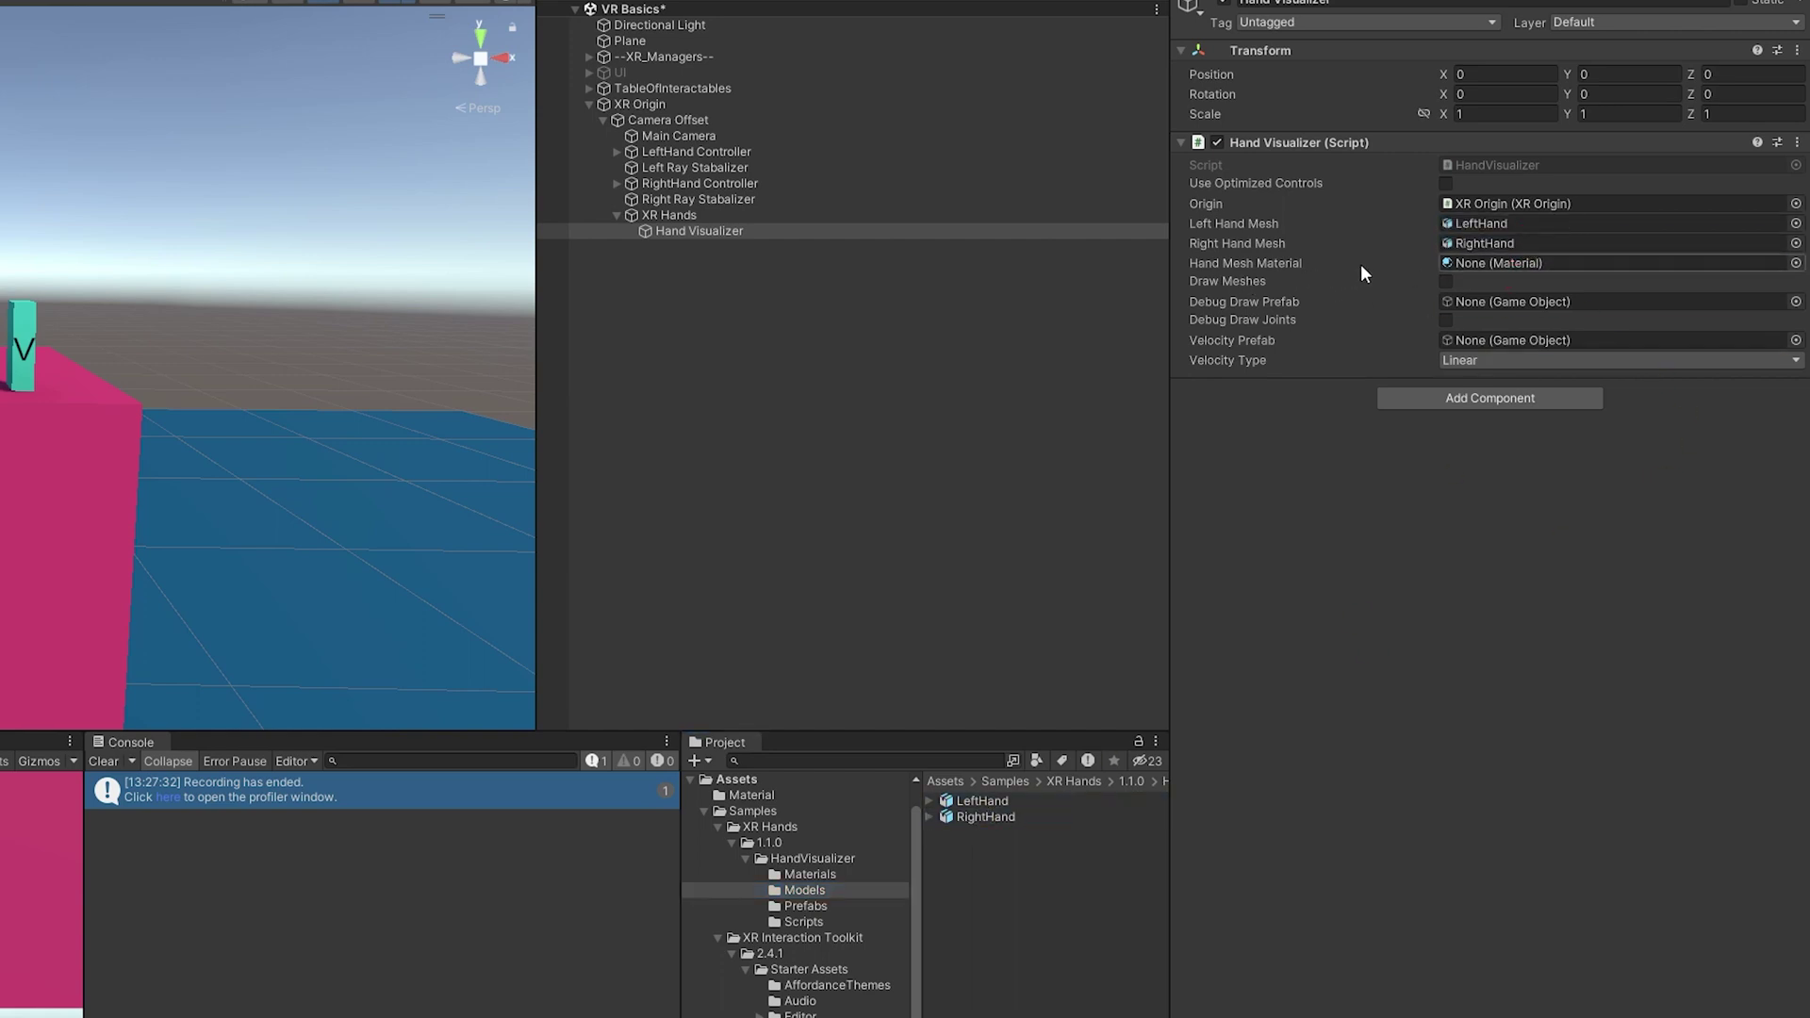
Assign the M_Hand material to the hand meshes and enable Draw Meshes
click(1796, 263)
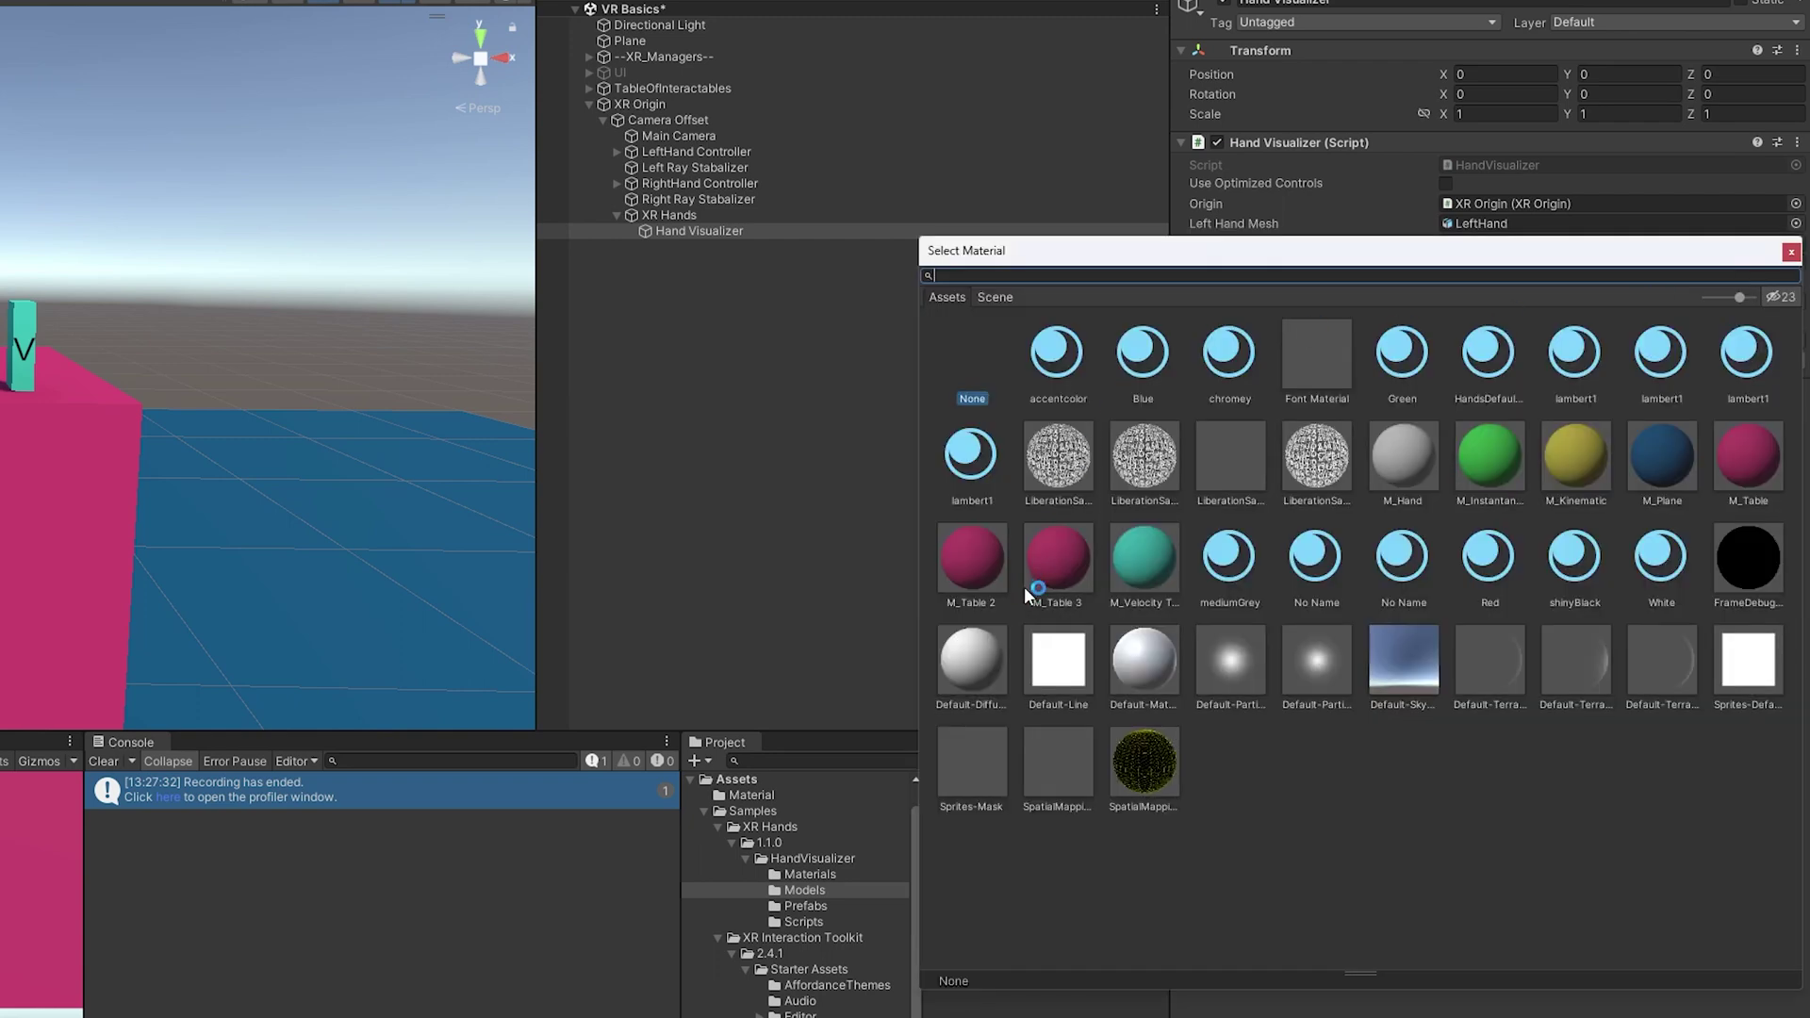
click(1396, 454)
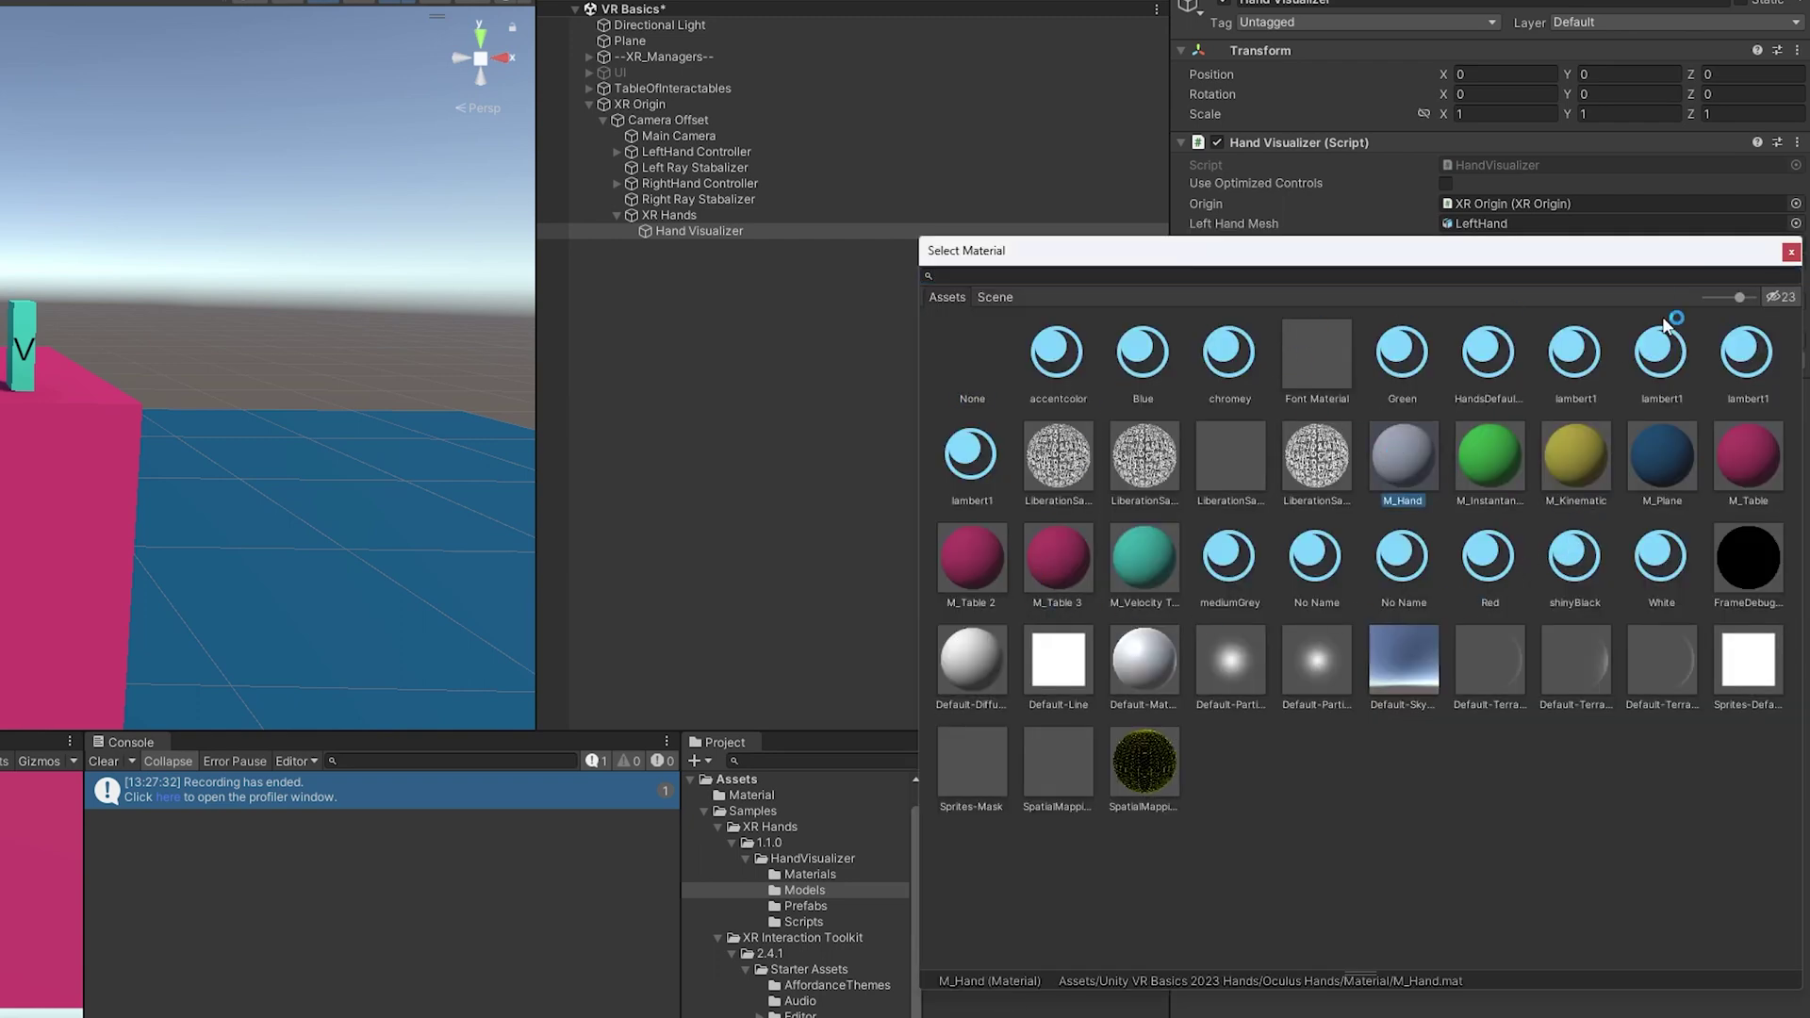
click(1792, 252)
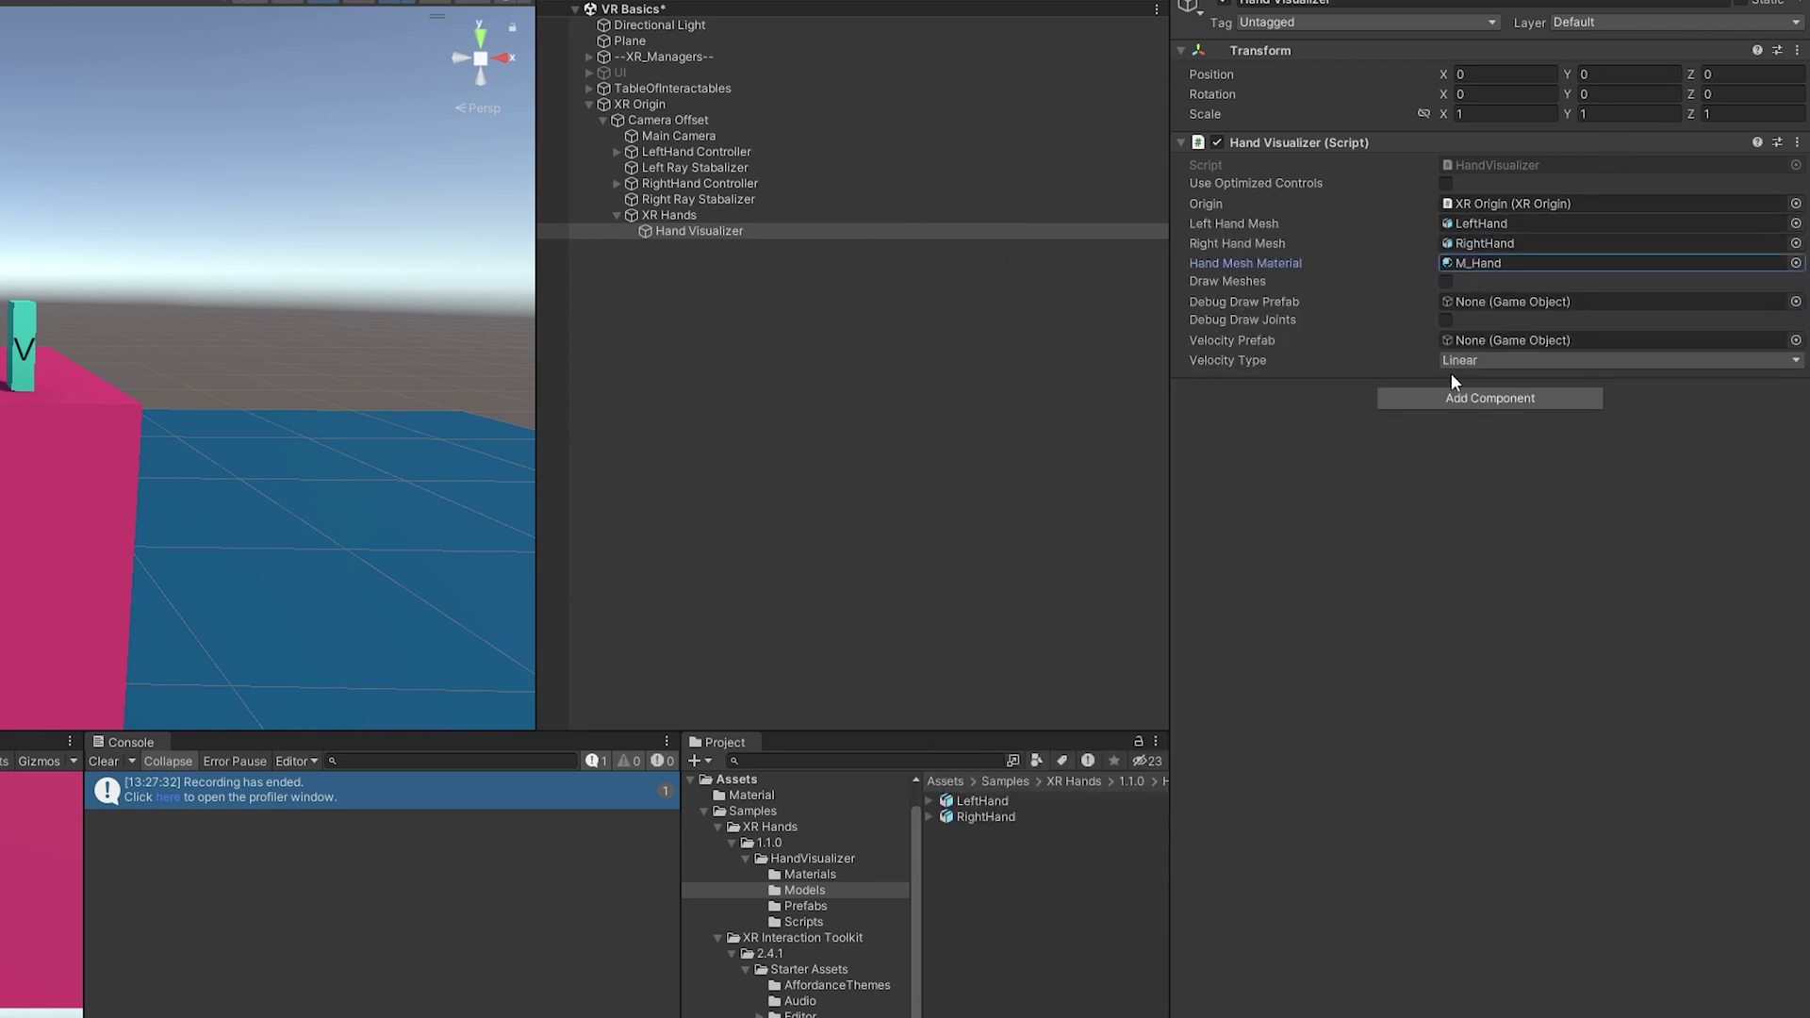
click(1446, 281)
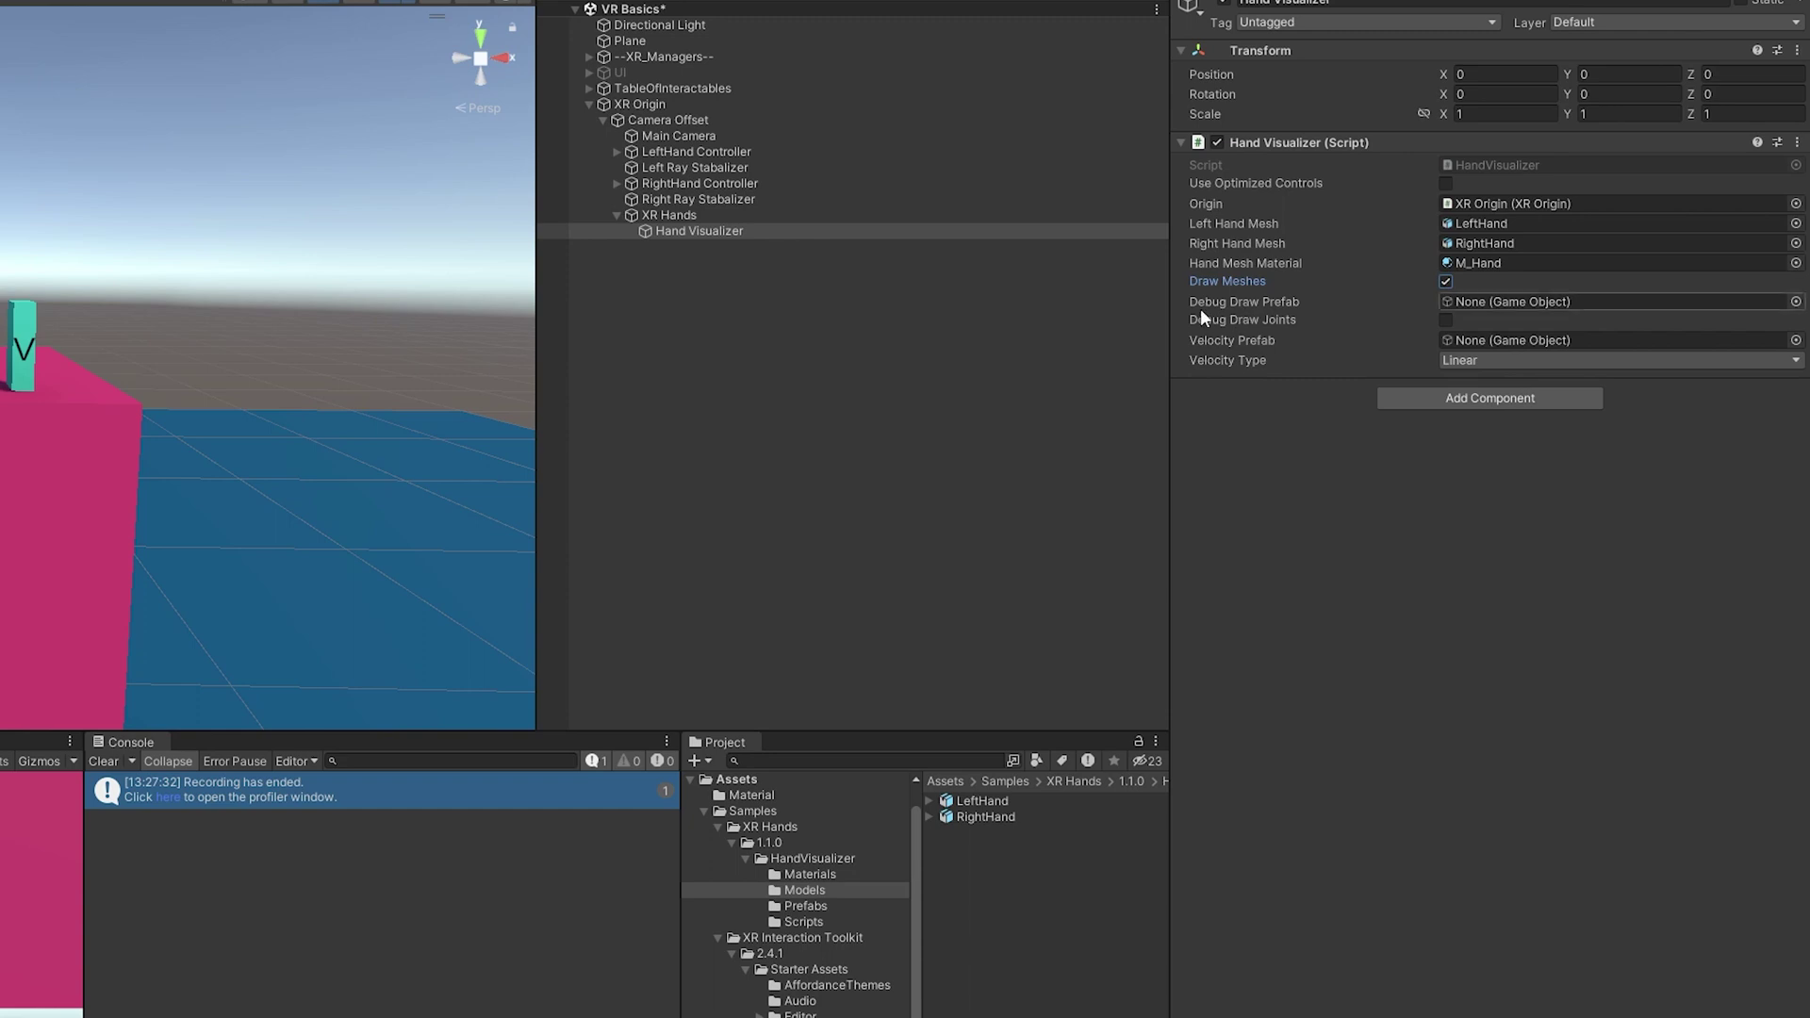
Assign Joint as Debug Draw Prefab and VelocityPrefab as Velocity Prefab, and enable Debug Draw Joints
click(833, 907)
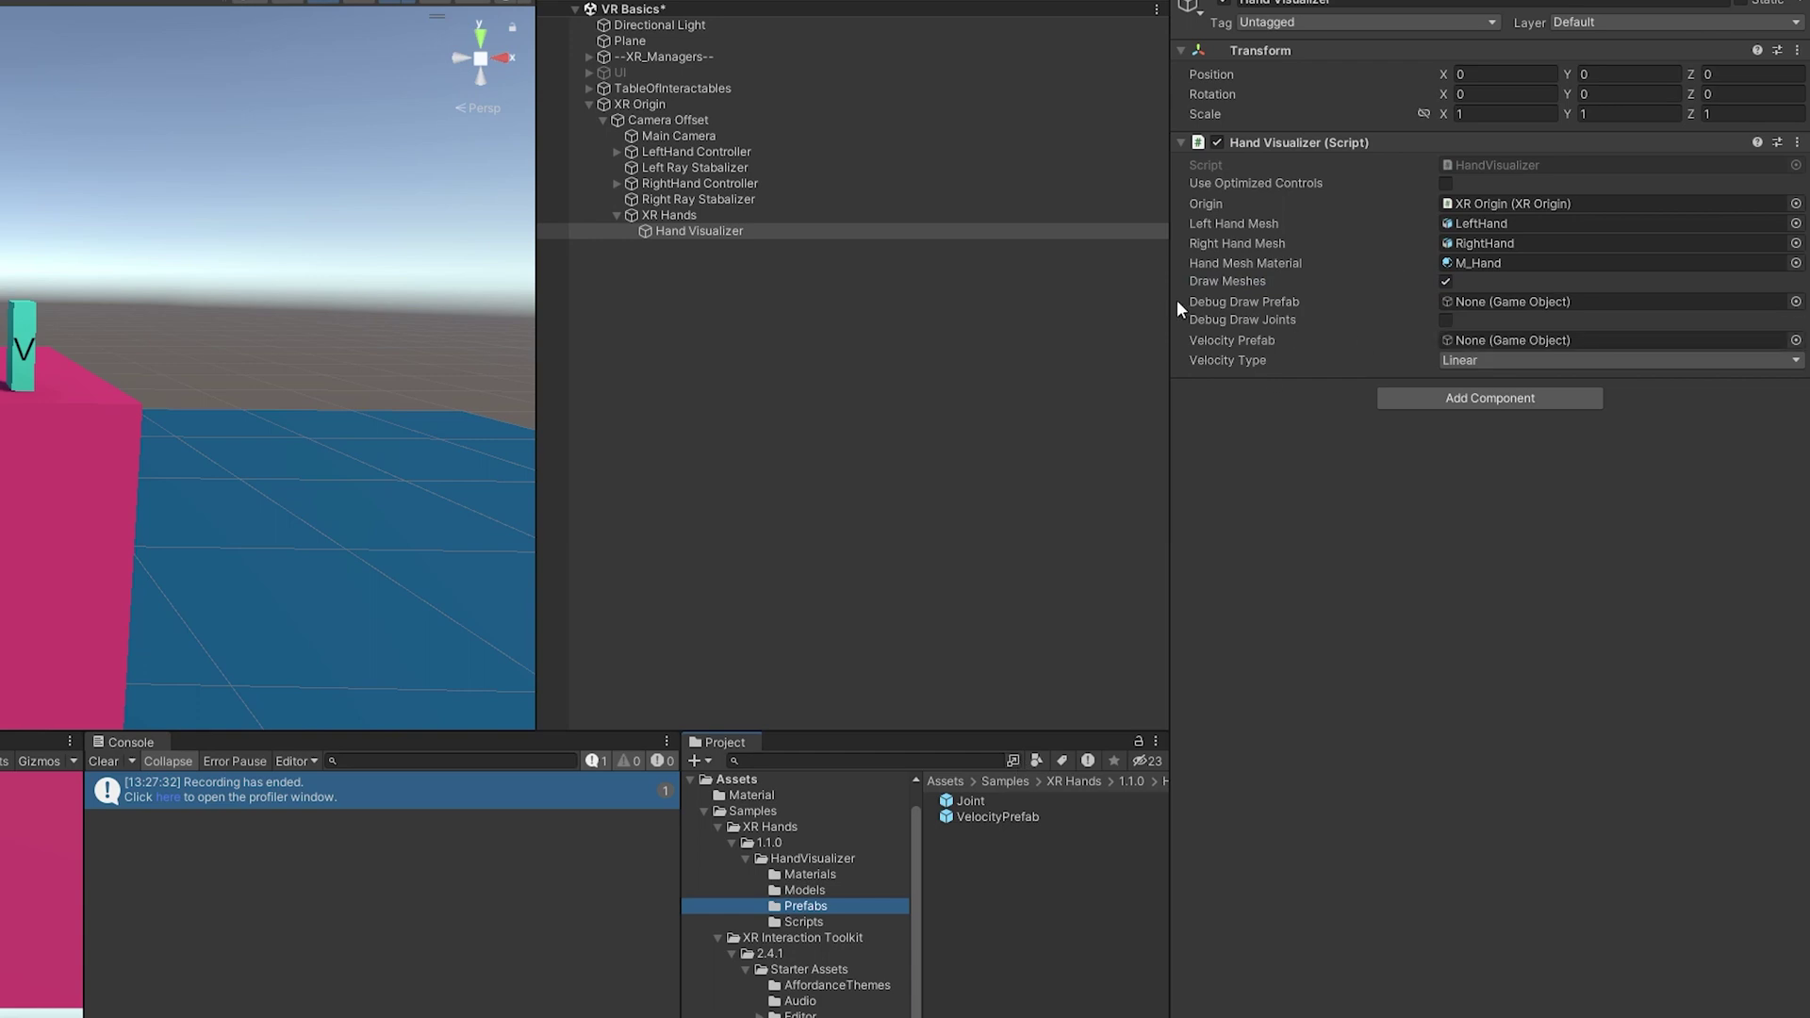
mouse_move(964, 801)
mouse_down()
mouse_move(1393, 436)
mouse_move(1480, 302)
mouse_up()
drag(1370, 599, 1499, 342)
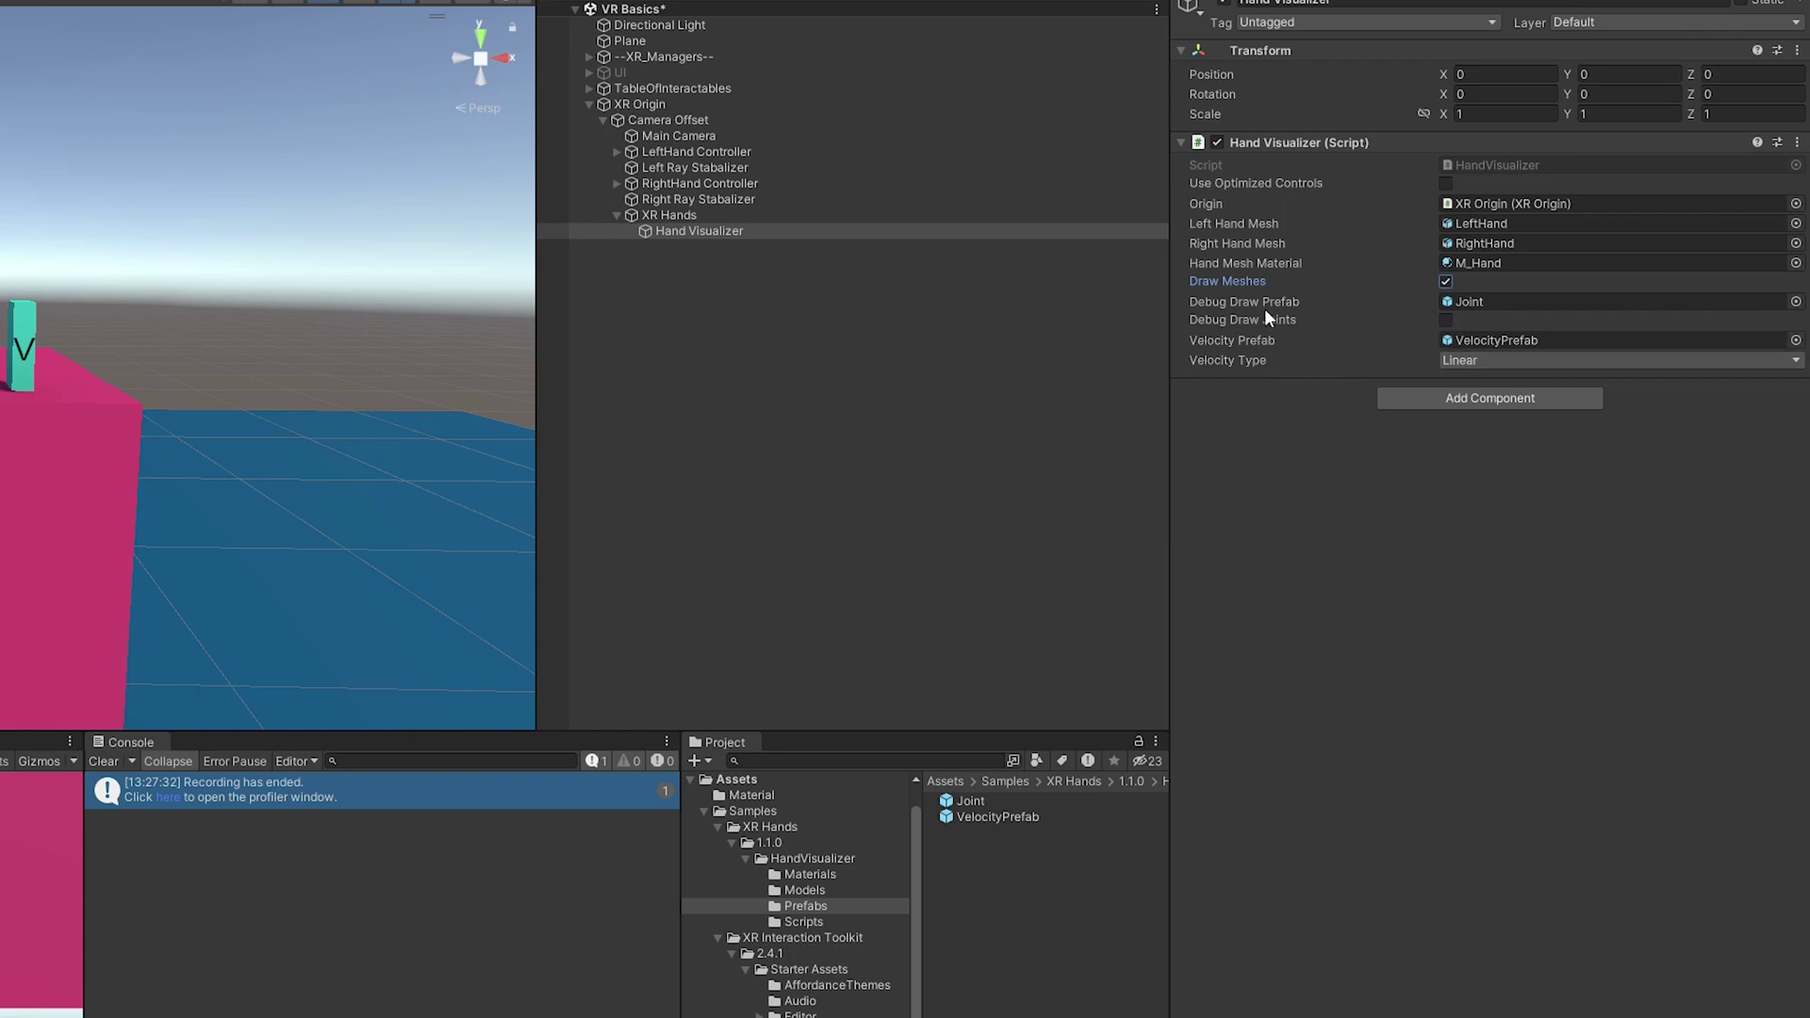
click(1444, 320)
Set the Hand Visualizer's Velocity Type to None
click(1469, 360)
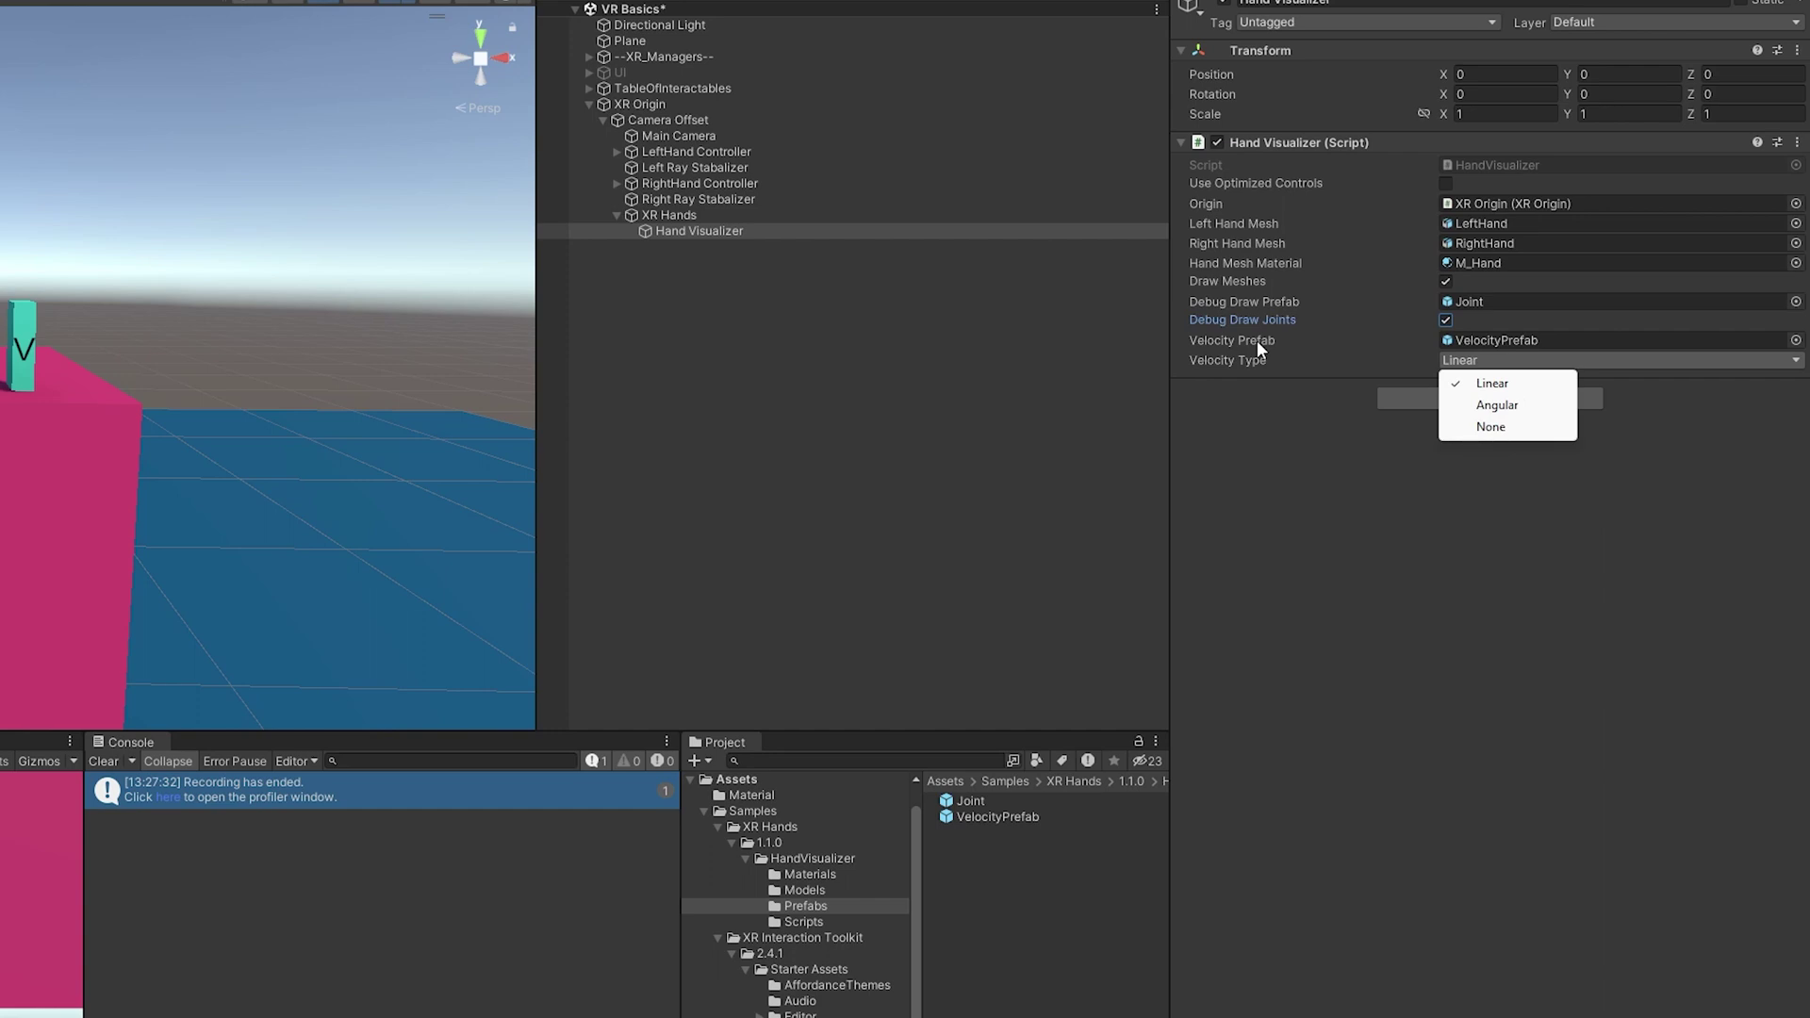
click(1453, 538)
click(1471, 360)
click(1467, 427)
click(1474, 360)
click(1563, 535)
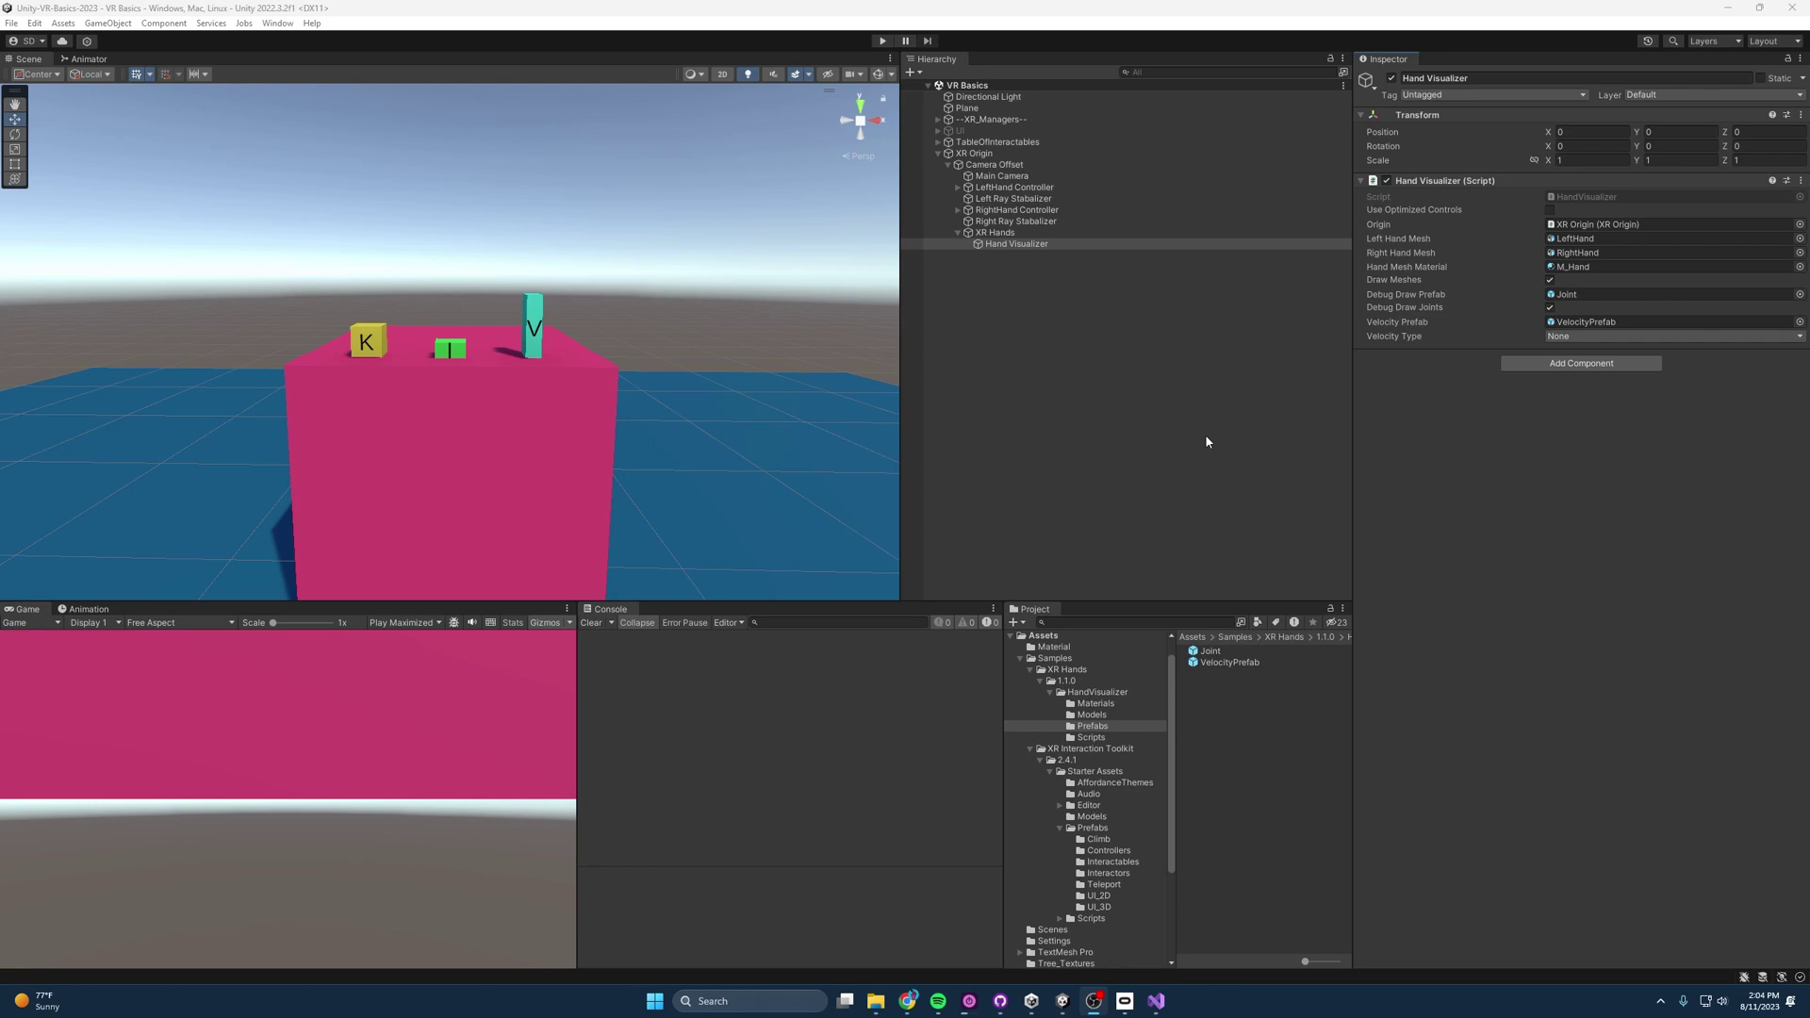
Select XR Origin in the Hierarchy to show its components in the Inspector
click(1044, 151)
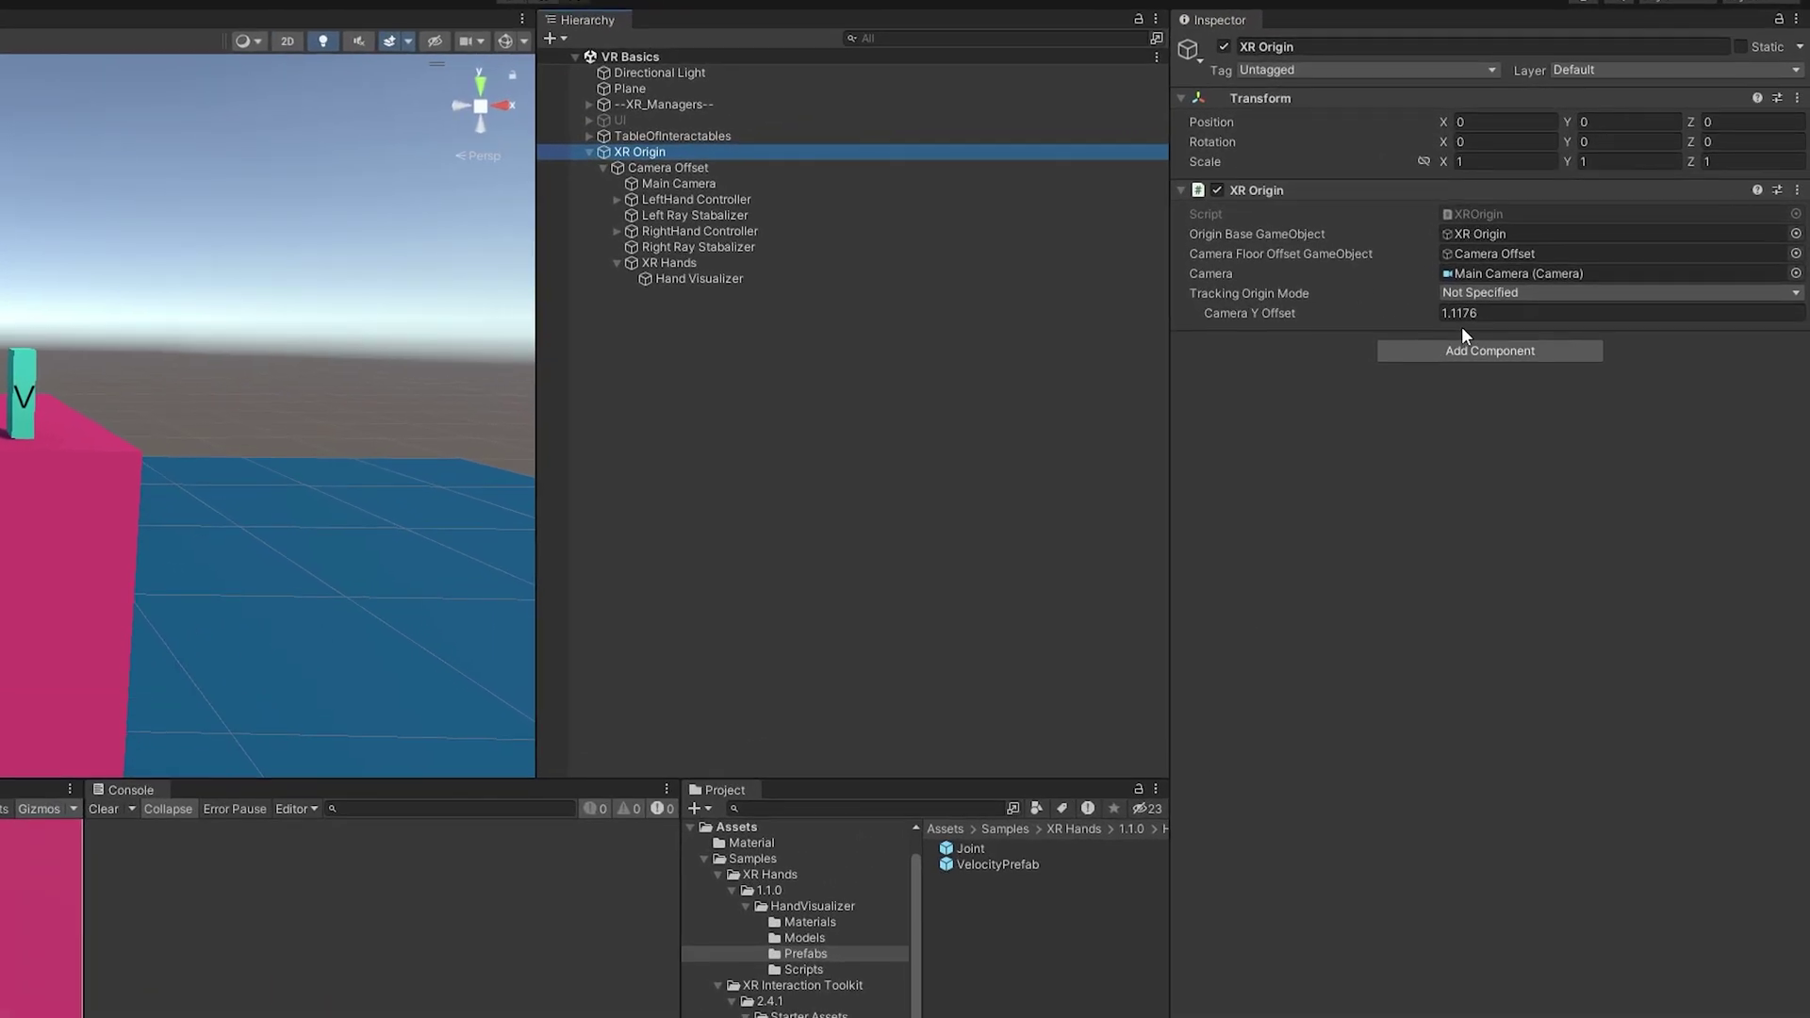
Add an XR Input Modality Manager component to XR Origin via an 'xr input' search
click(1464, 348)
text(xr input)
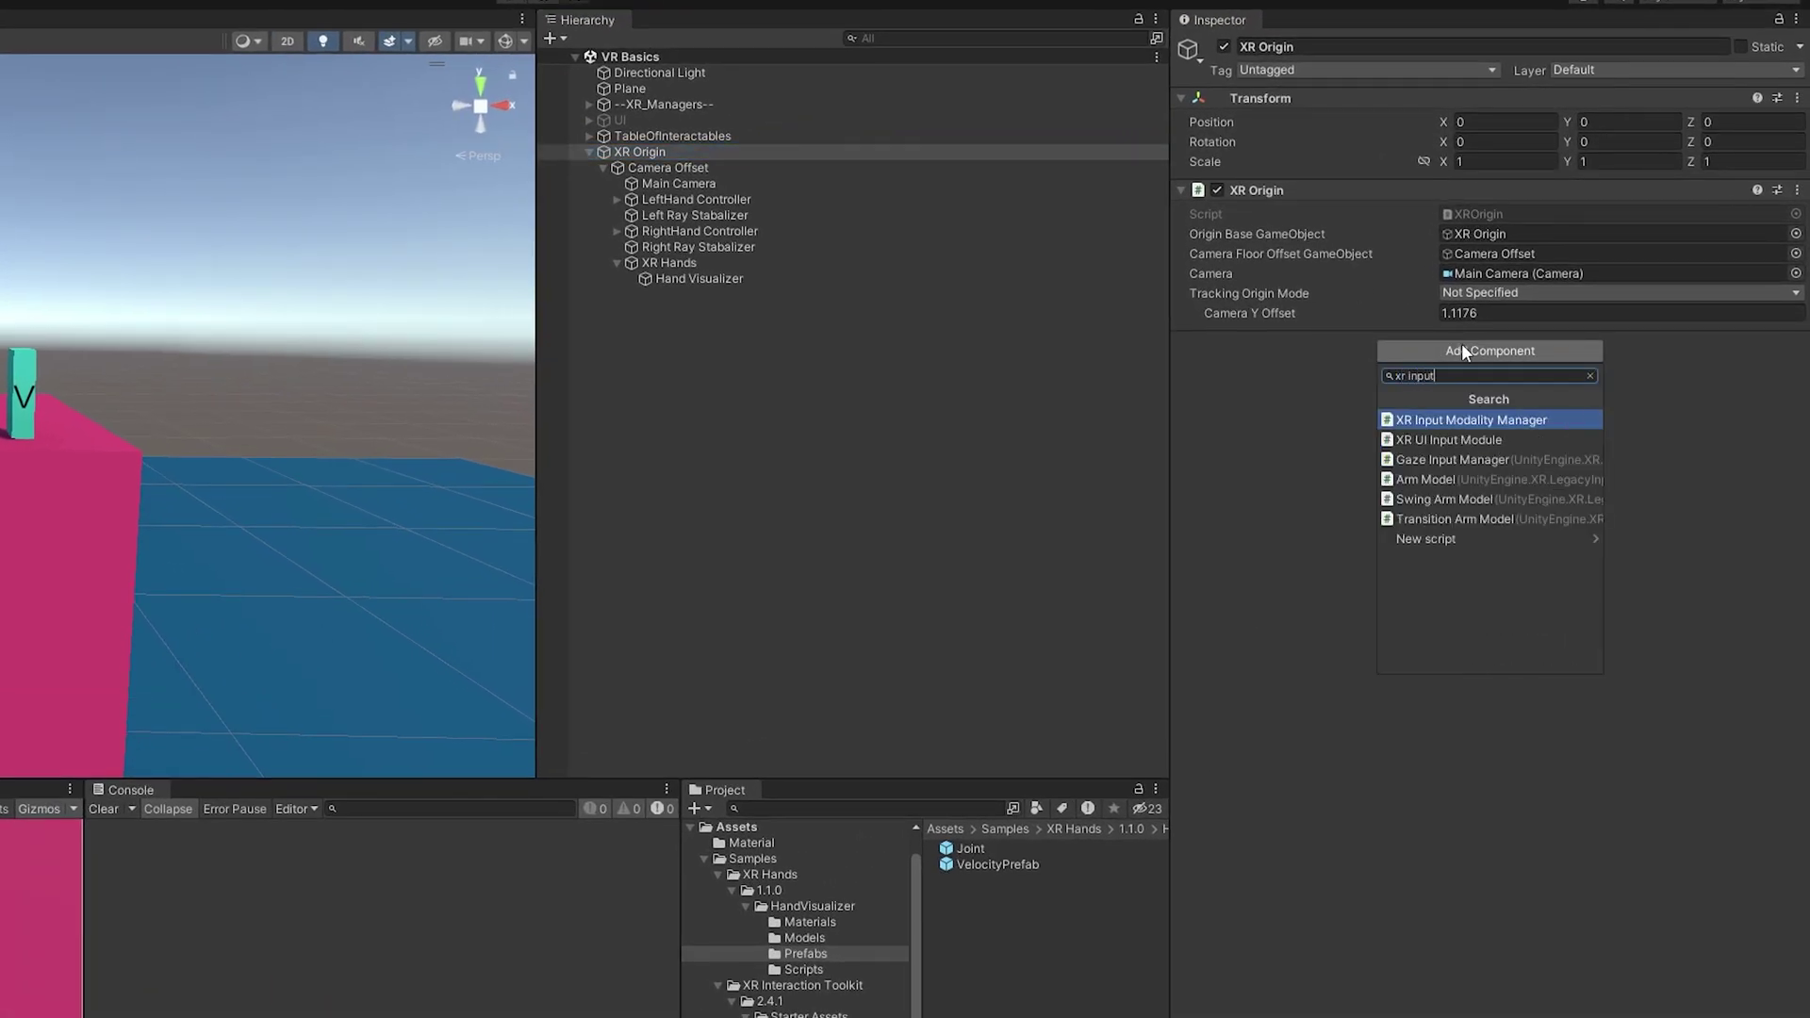
key(Return)
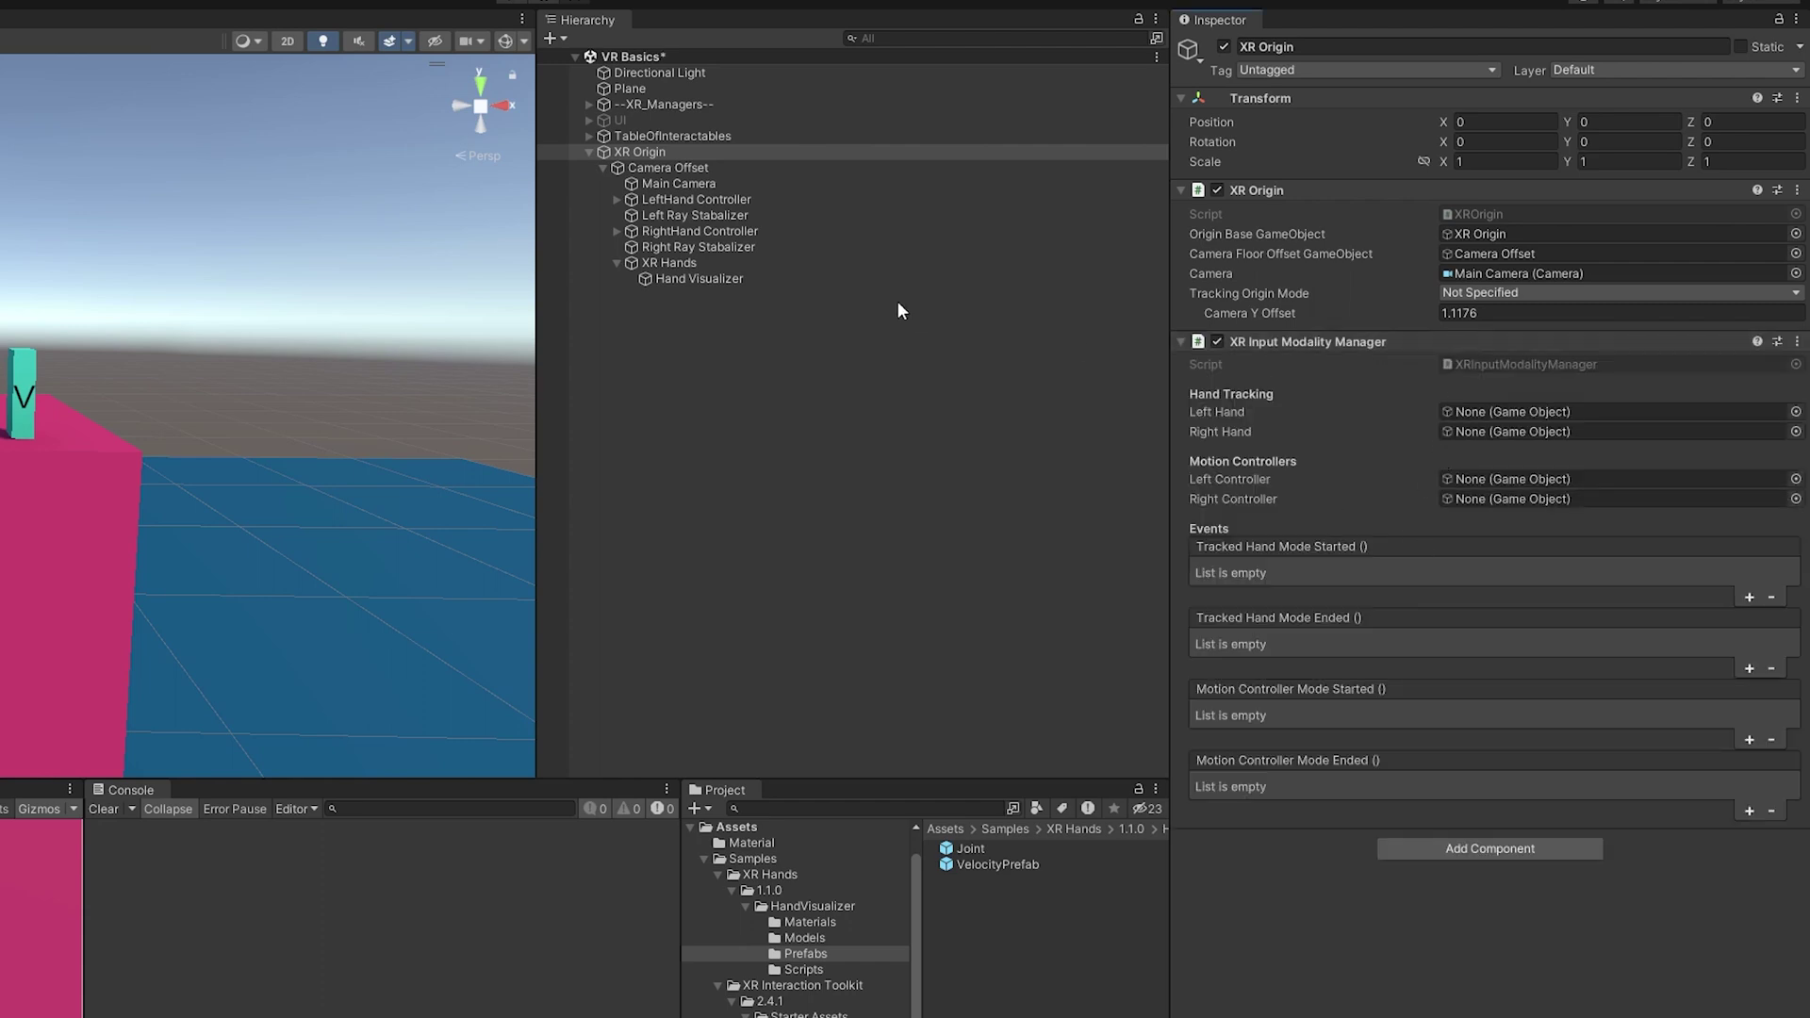
right_click(667, 264)
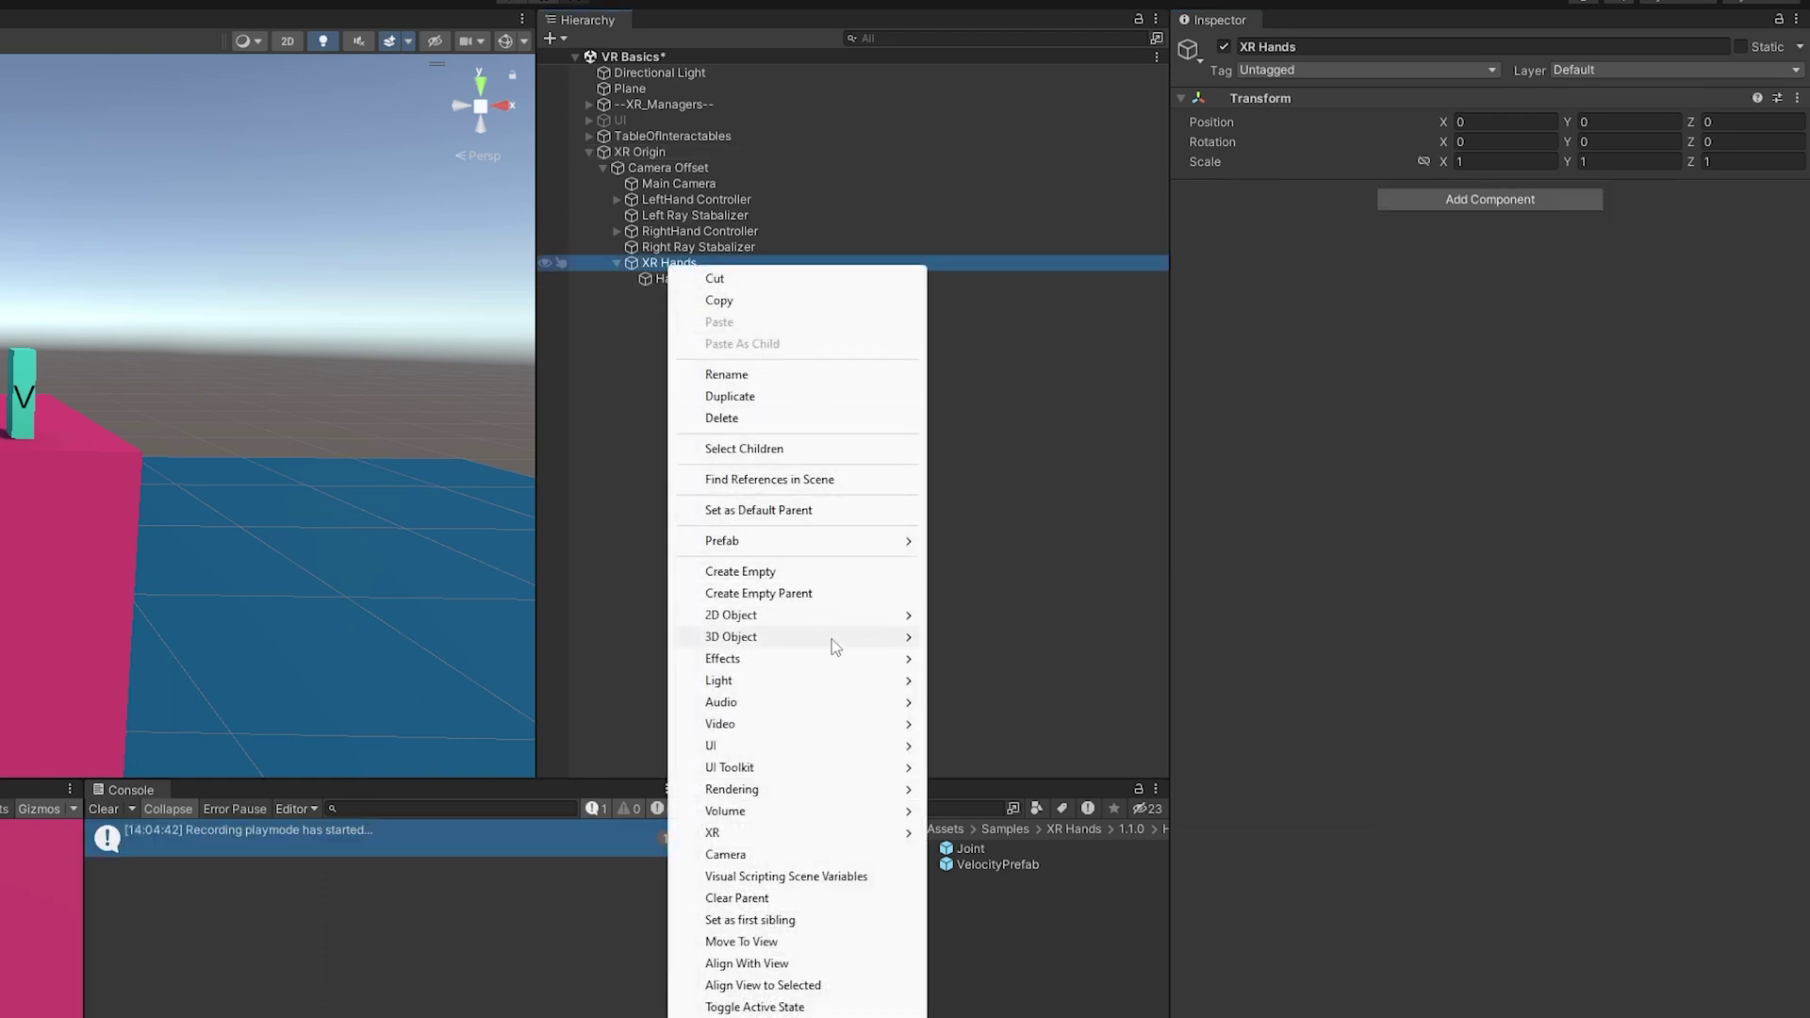
Create an empty child under XR Hands named 'XR Left Hand'
click(825, 579)
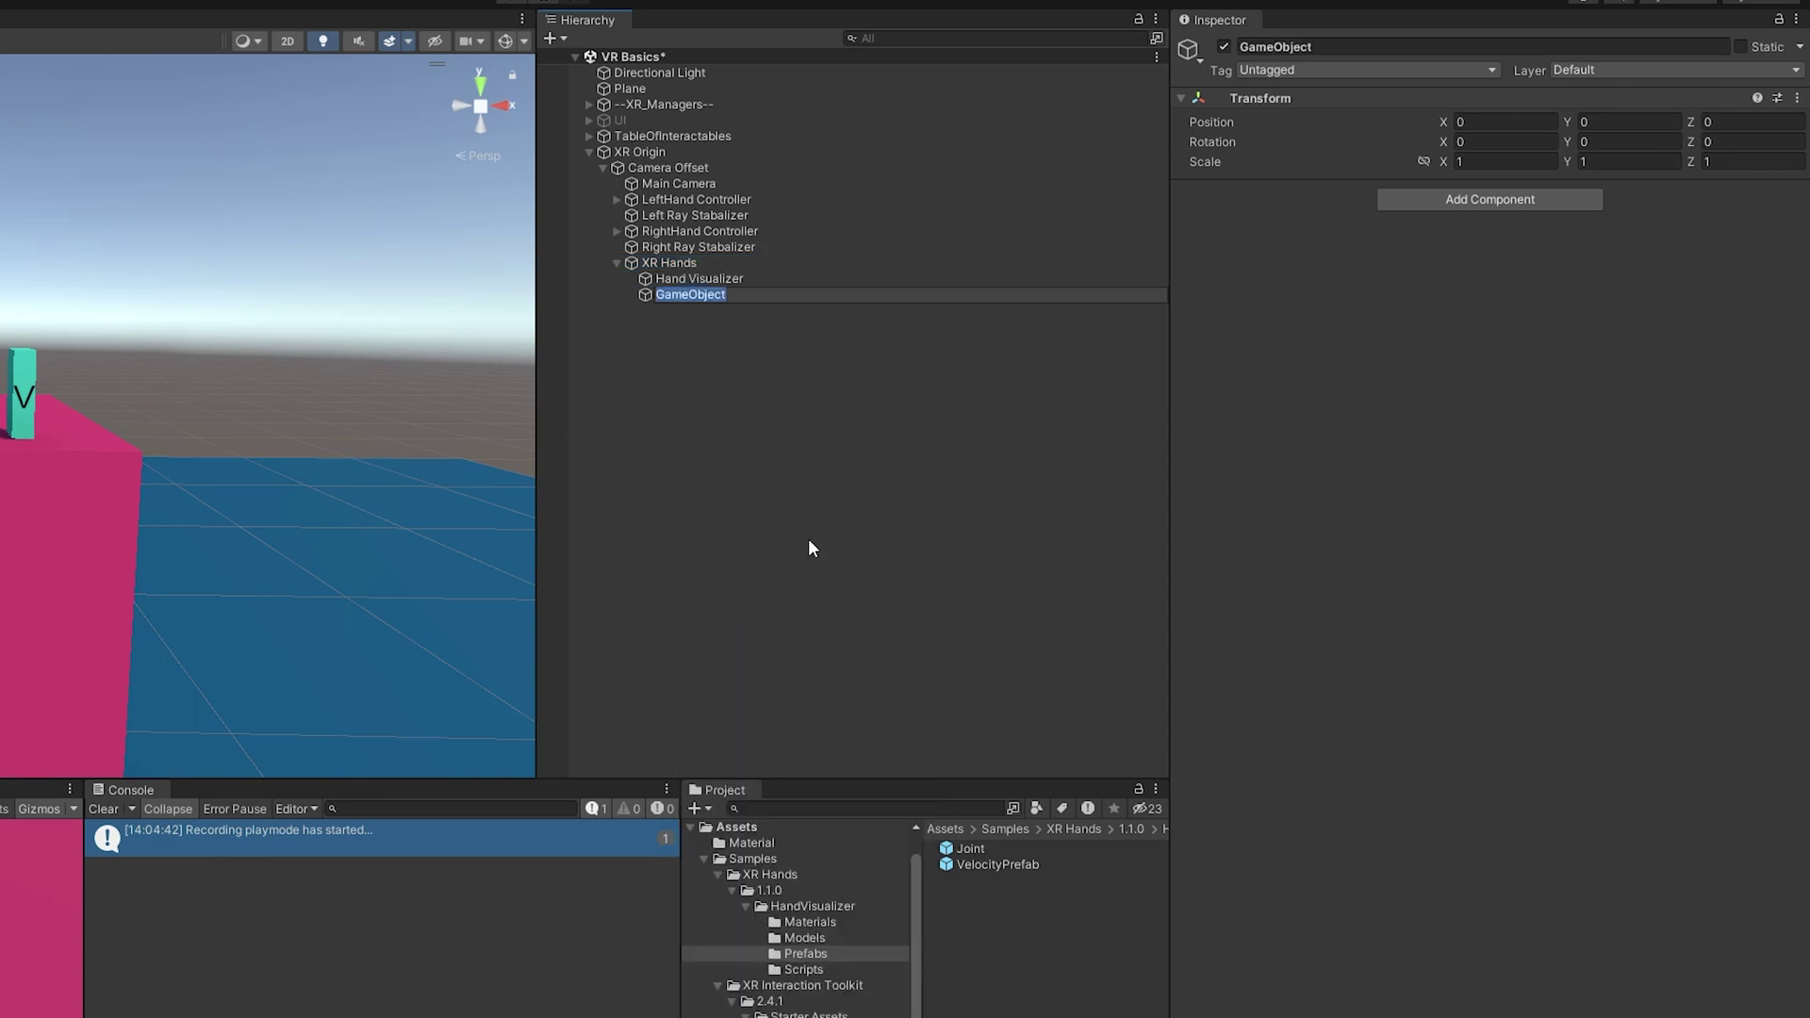
text(XR Left Hand)
key(Return)
Duplicate XR Left Hand and rename the copy 'XR Right Hand'
key(ctrl+d)
click(705, 313)
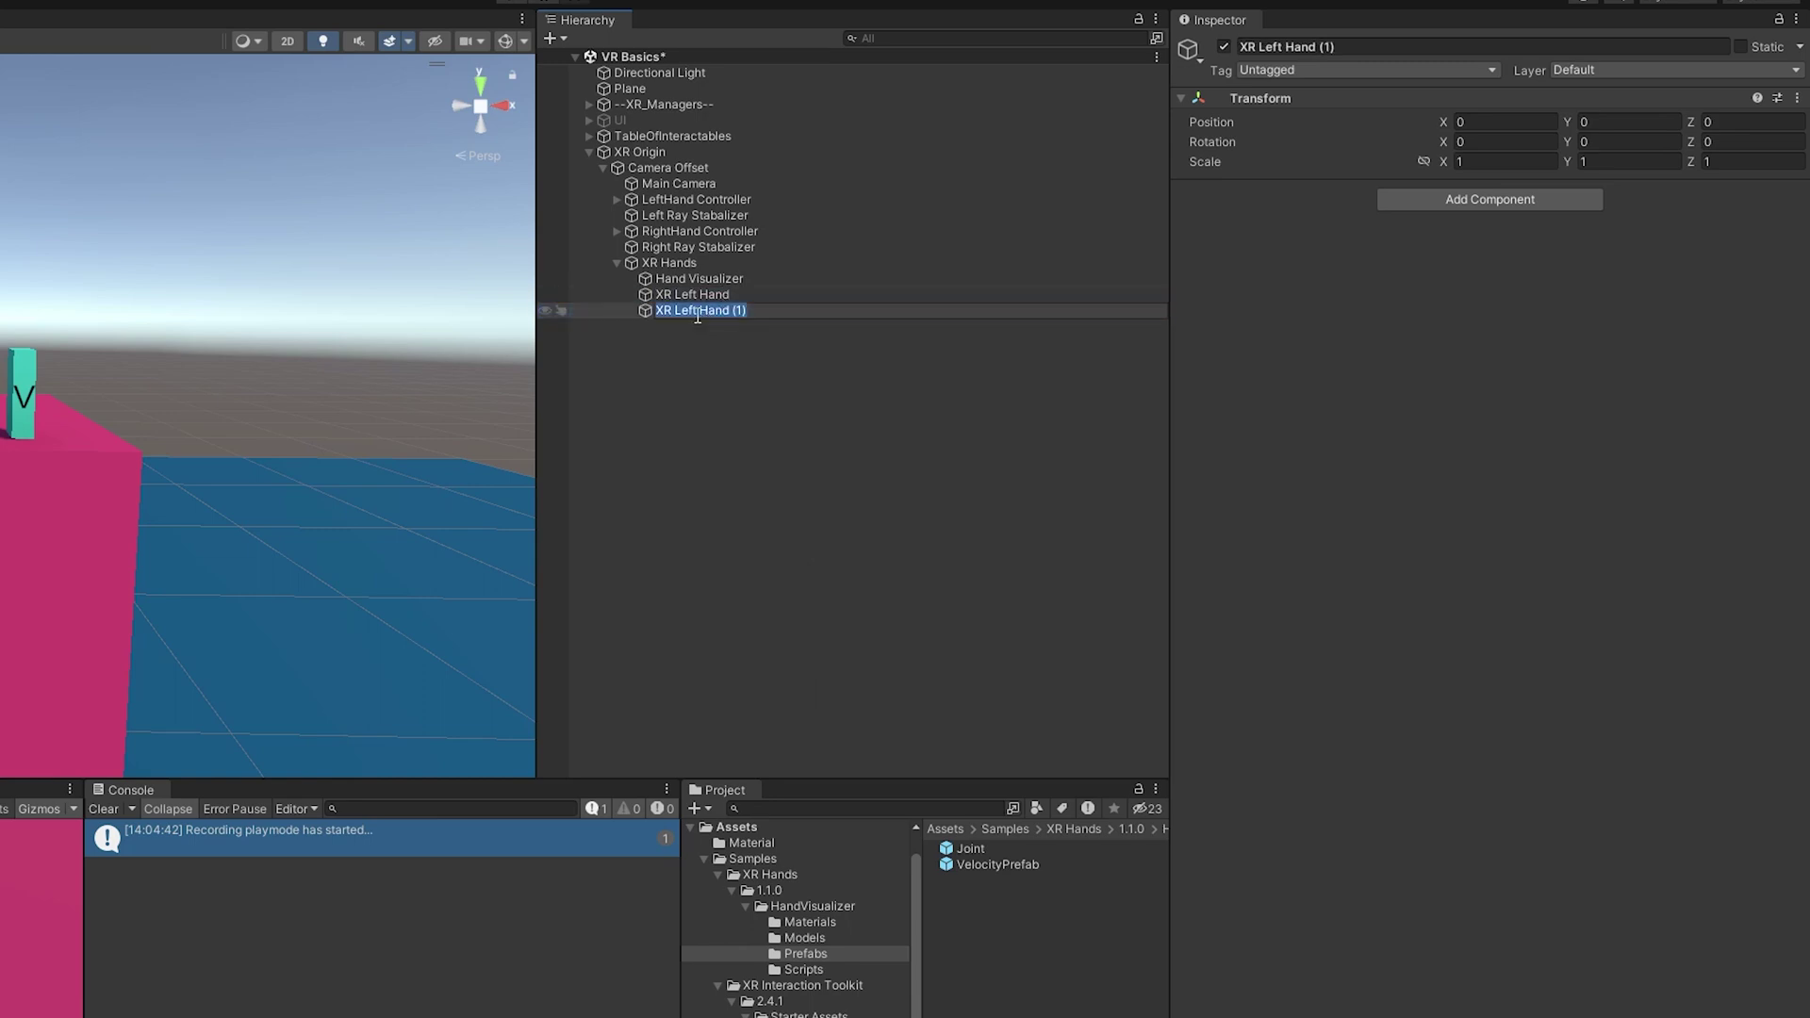
text(XR Right Hand)
key(Return)
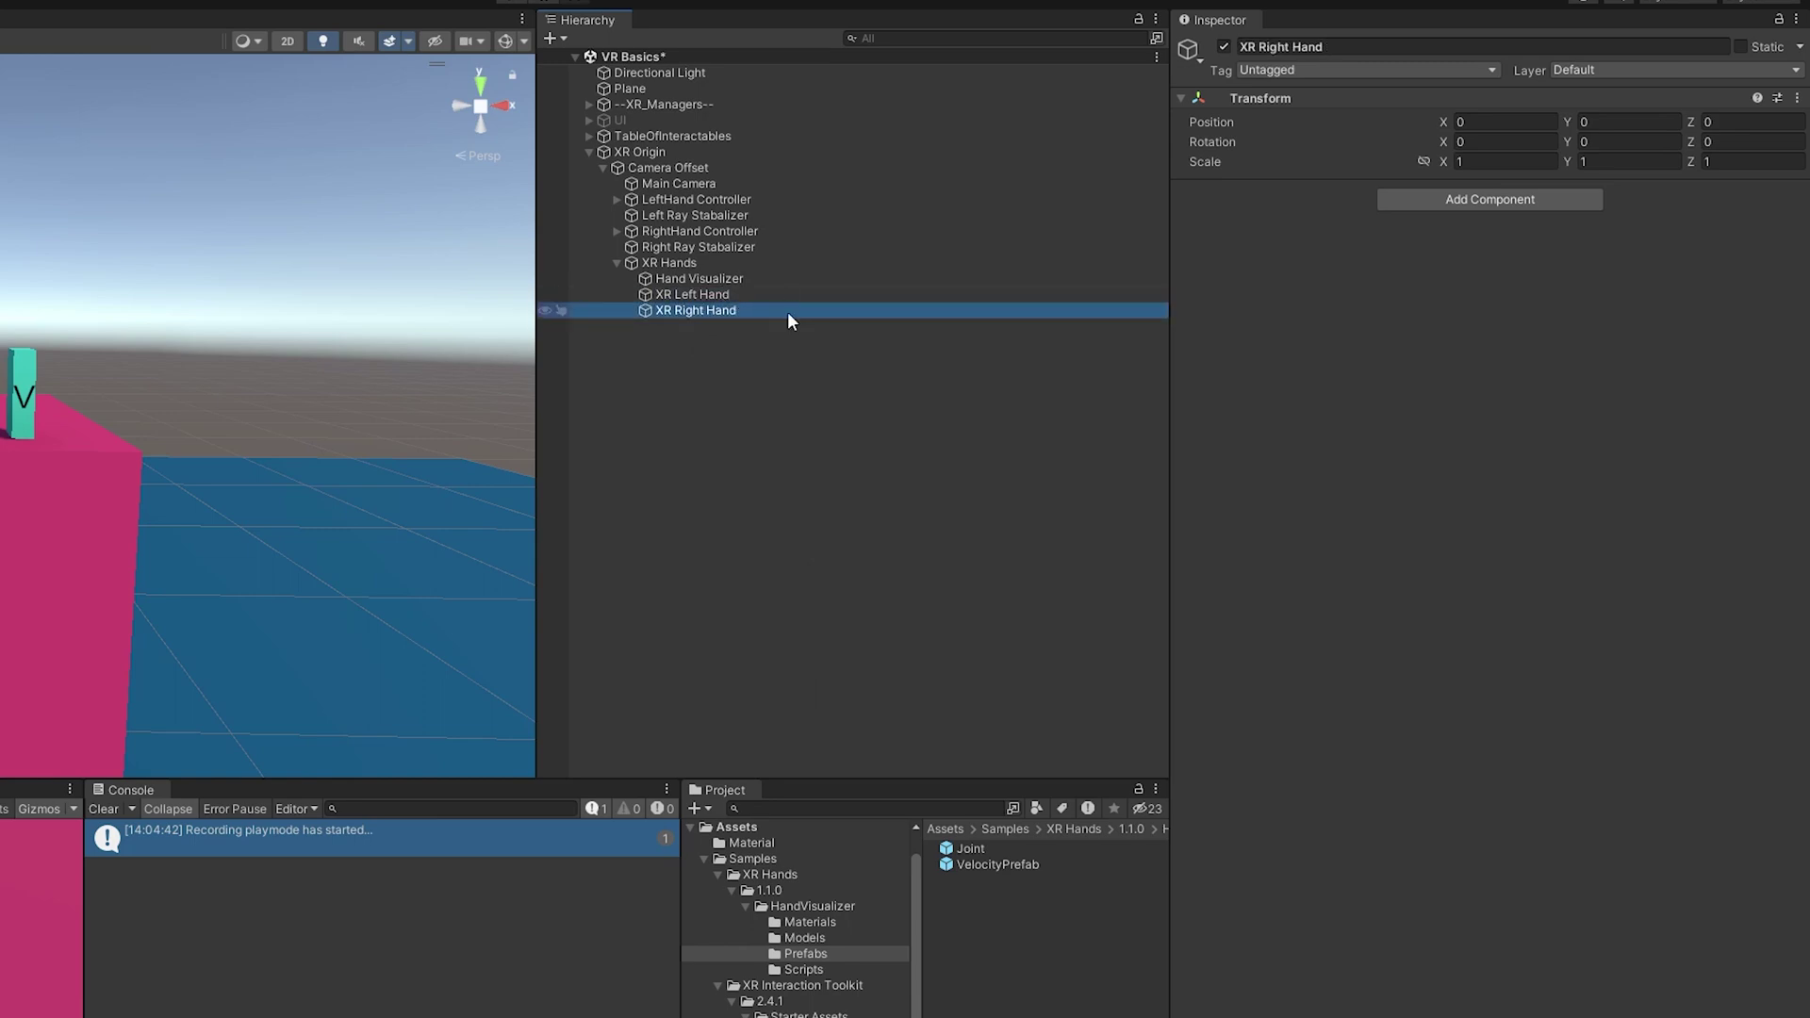
click(736, 294)
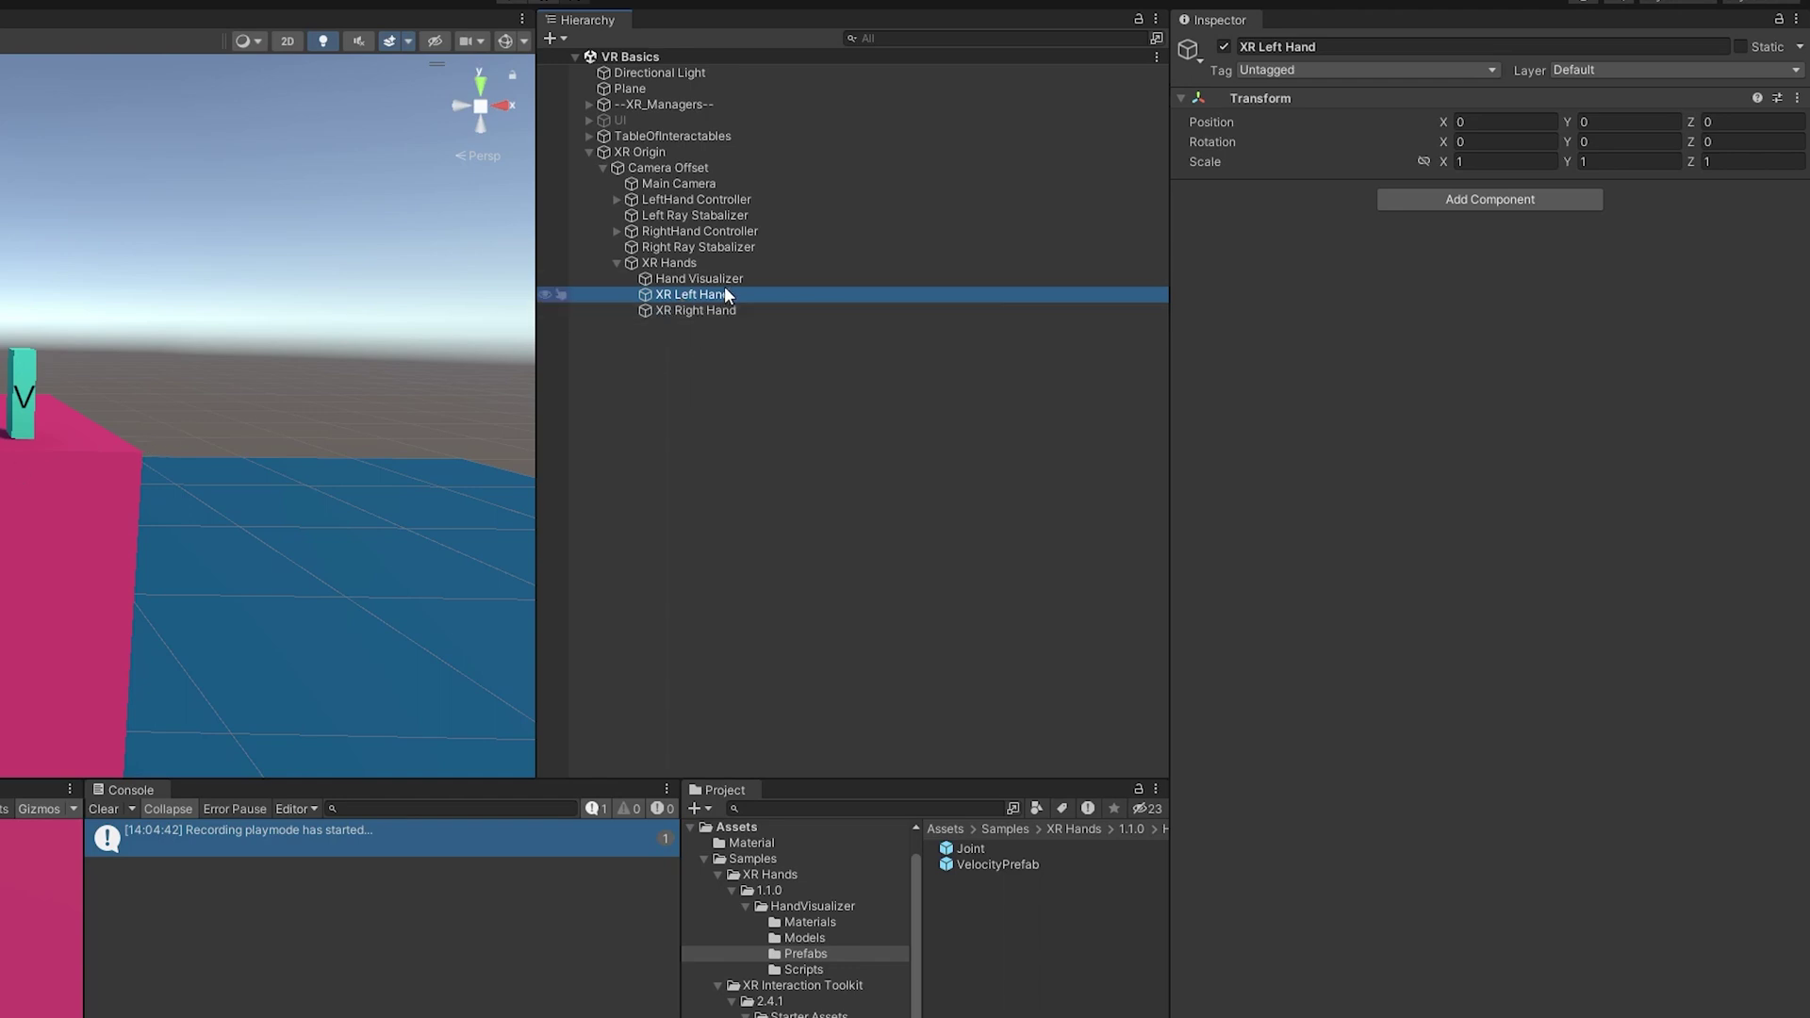
click(671, 154)
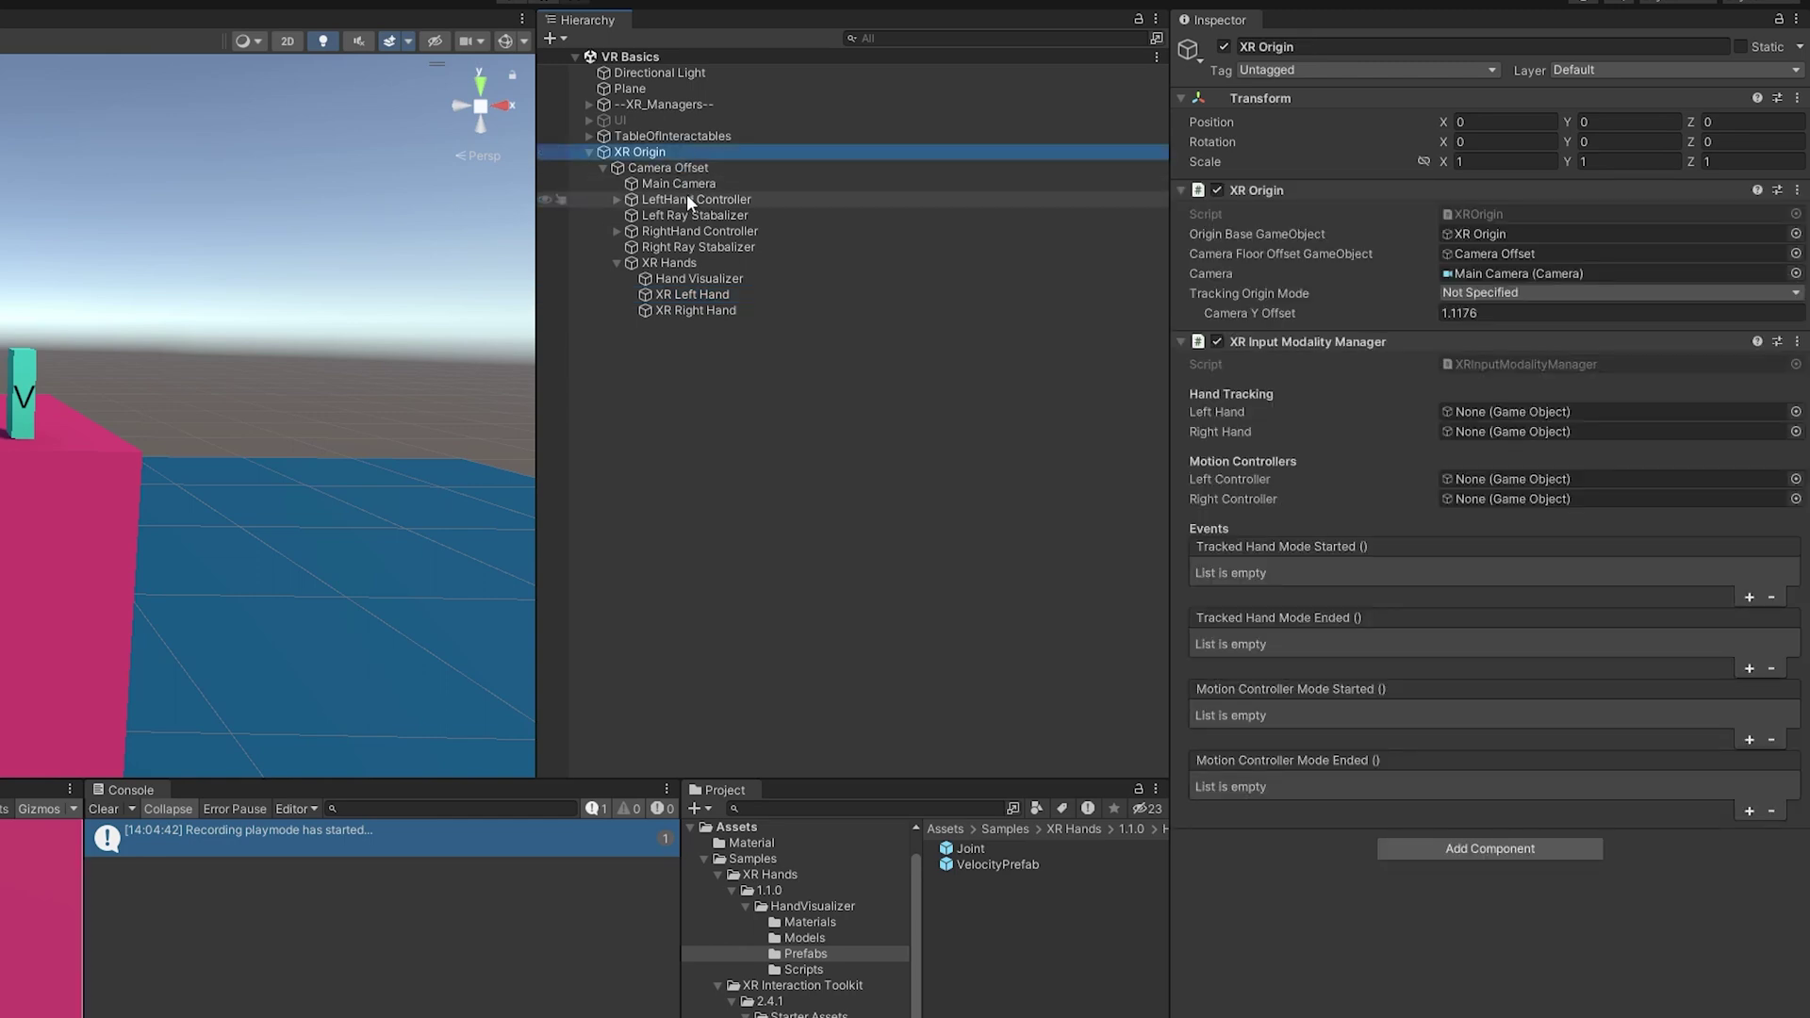
Link XR Left/Right Hand and the LeftHand/RightHand Controllers into the modality manager's fields
drag(682, 300, 1499, 415)
drag(696, 311, 1519, 432)
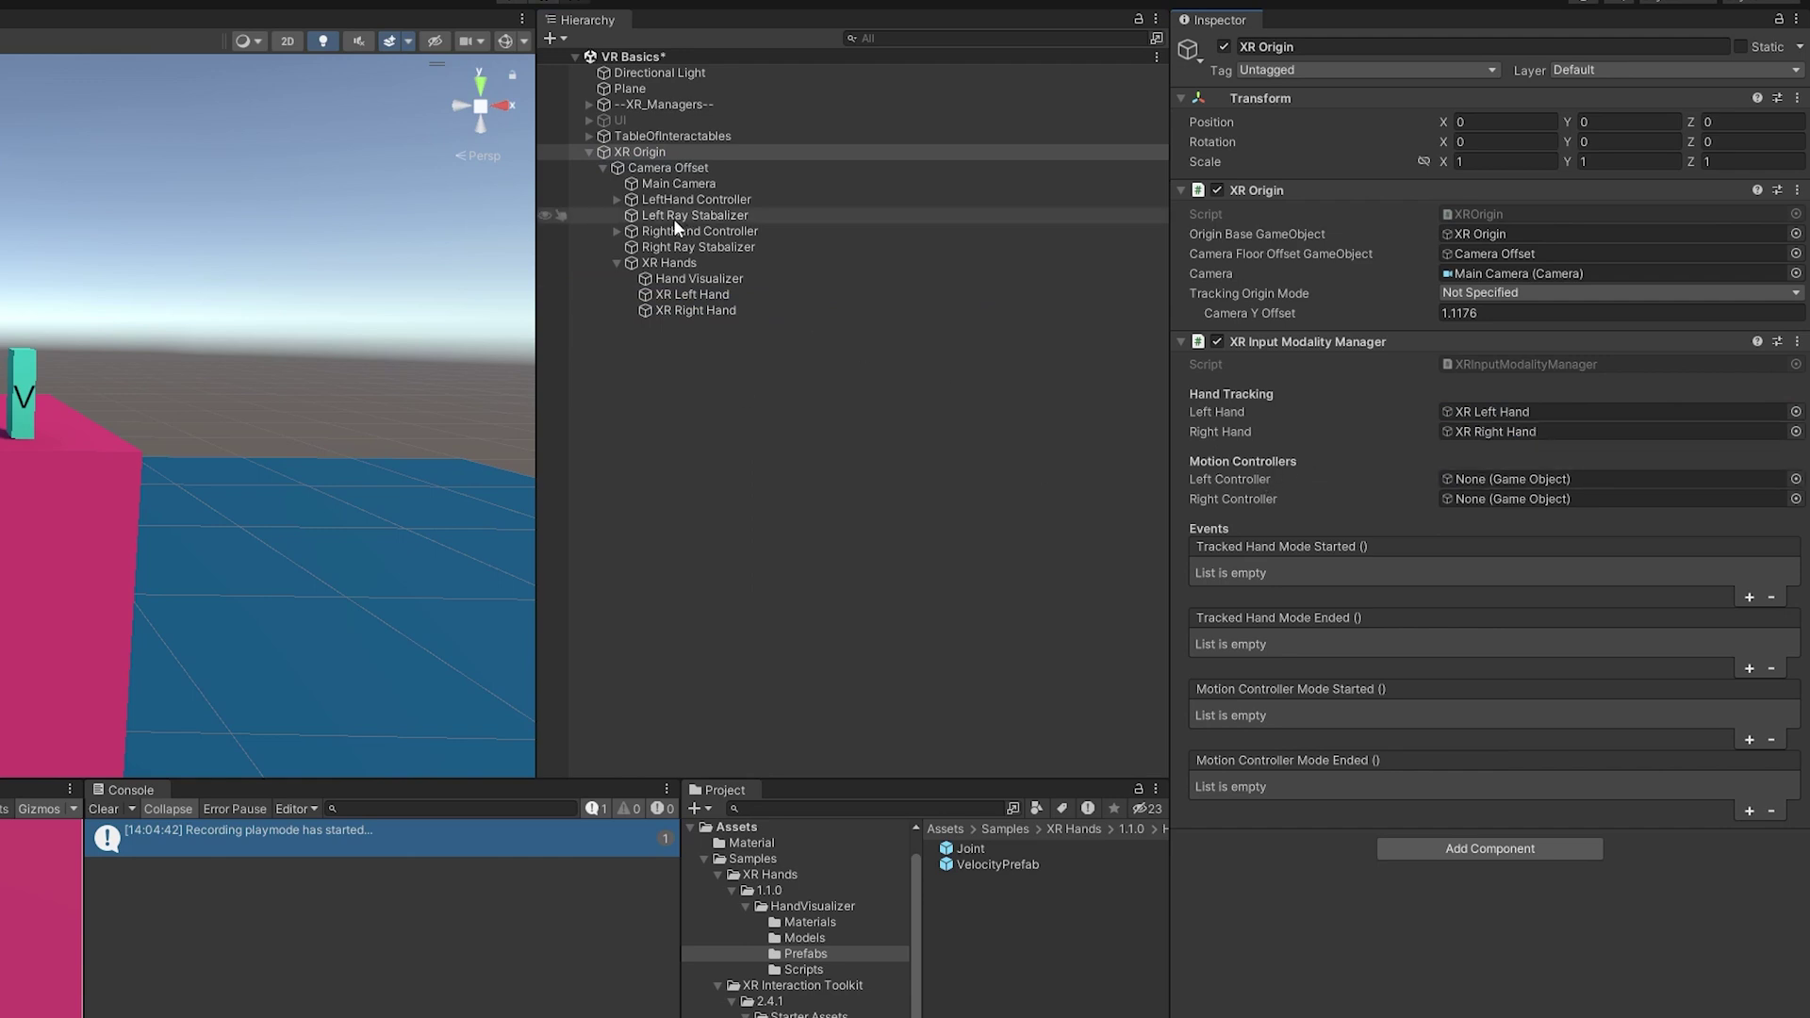
drag(668, 204, 1496, 479)
drag(669, 234, 1504, 501)
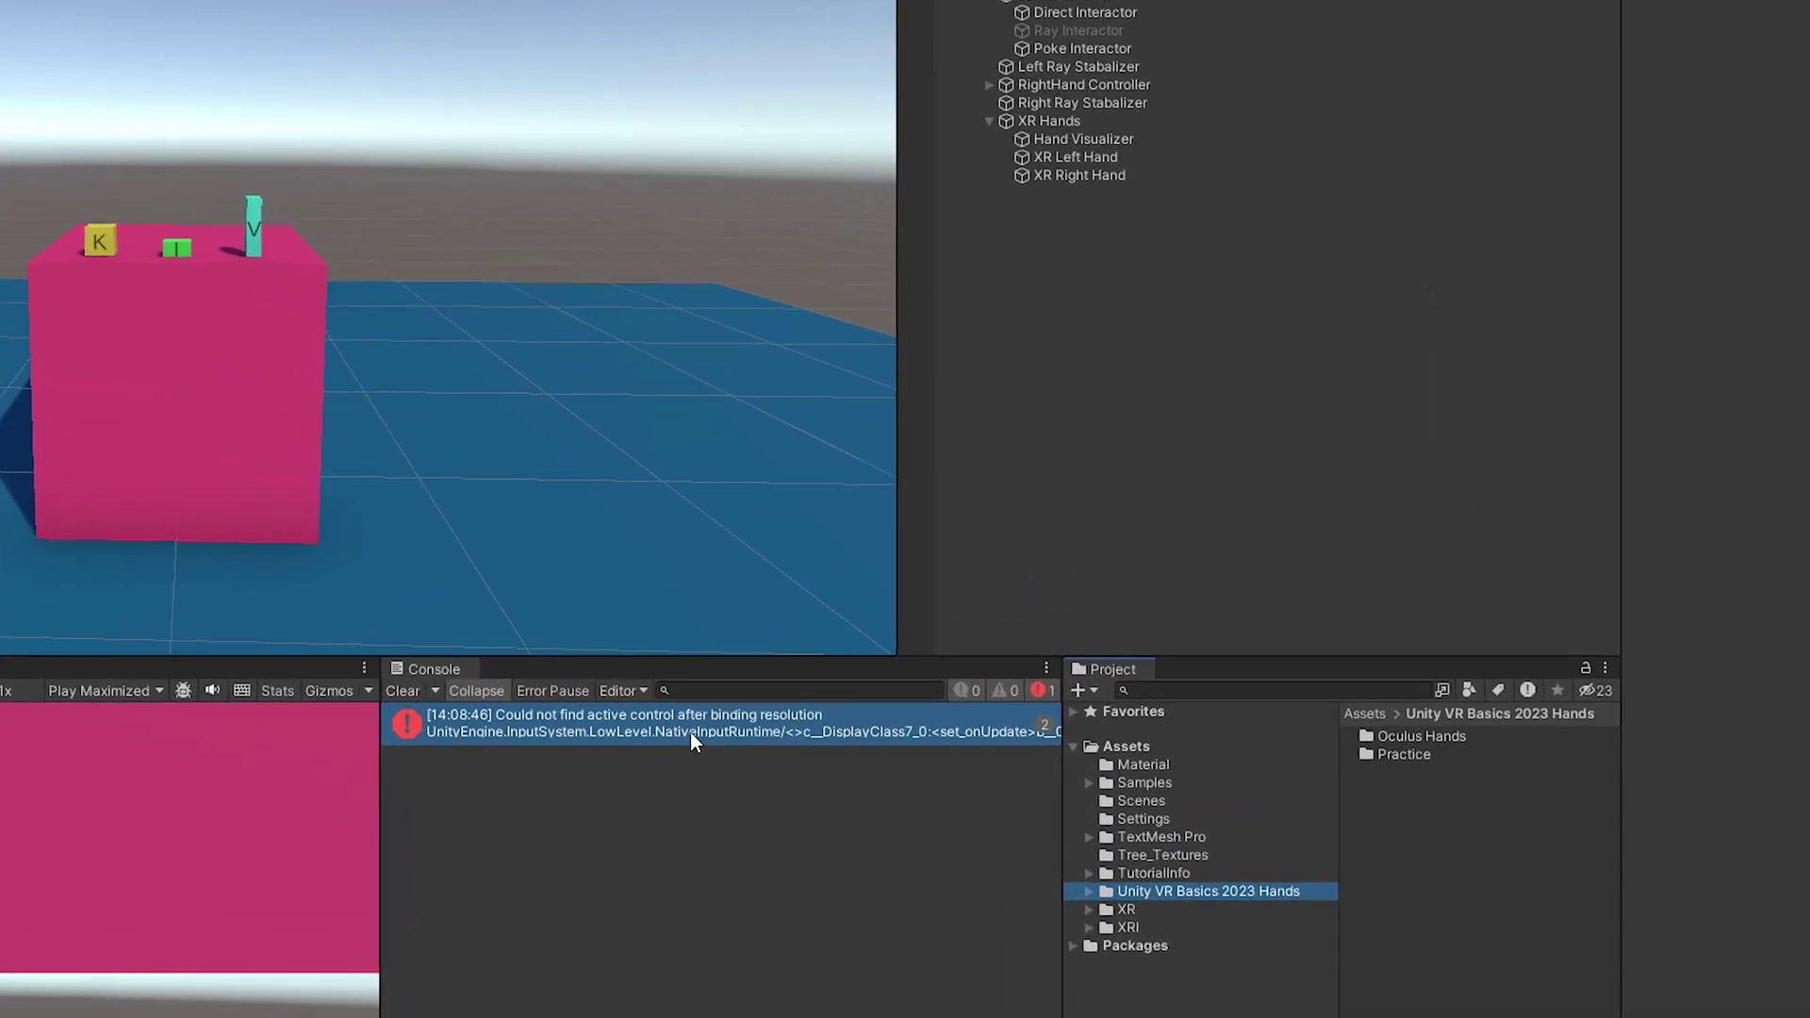
After the test run, review XR Origin's components and collapse the LeftHand Controller's children
click(1056, 2)
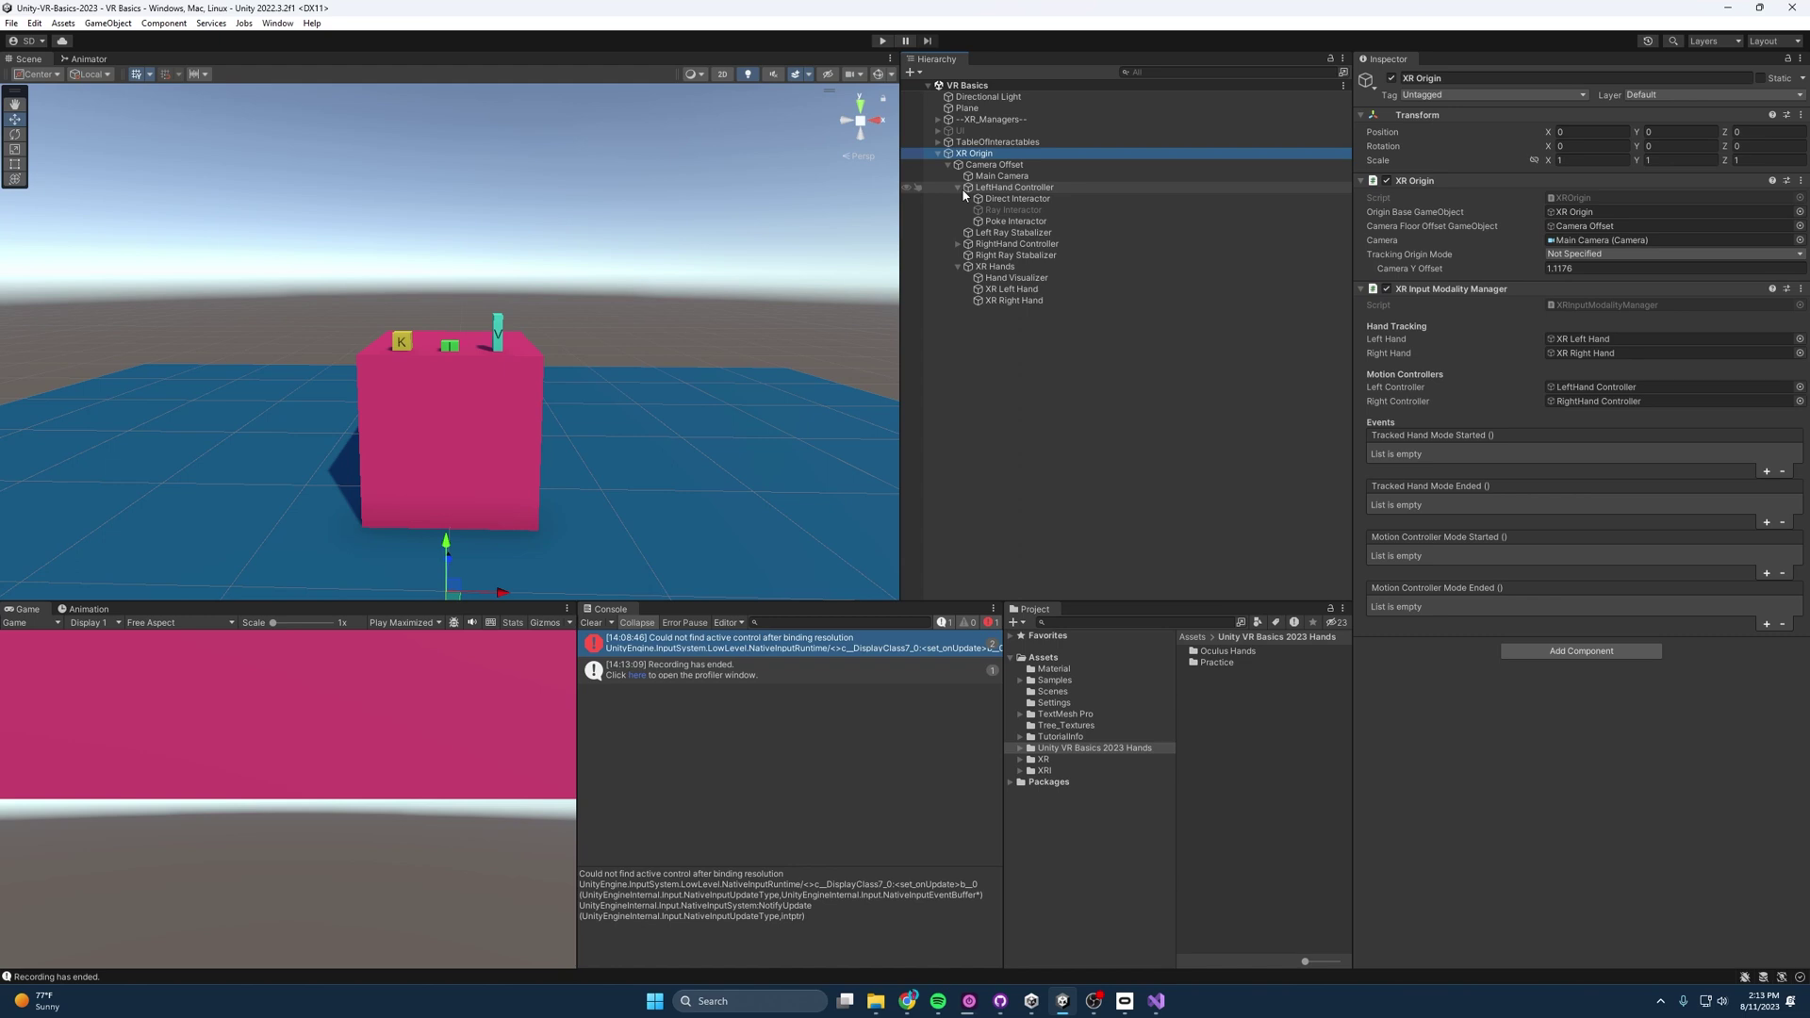
click(958, 188)
Apply the XRI Default Left Controller preset to the LeftHand Controller
click(1040, 189)
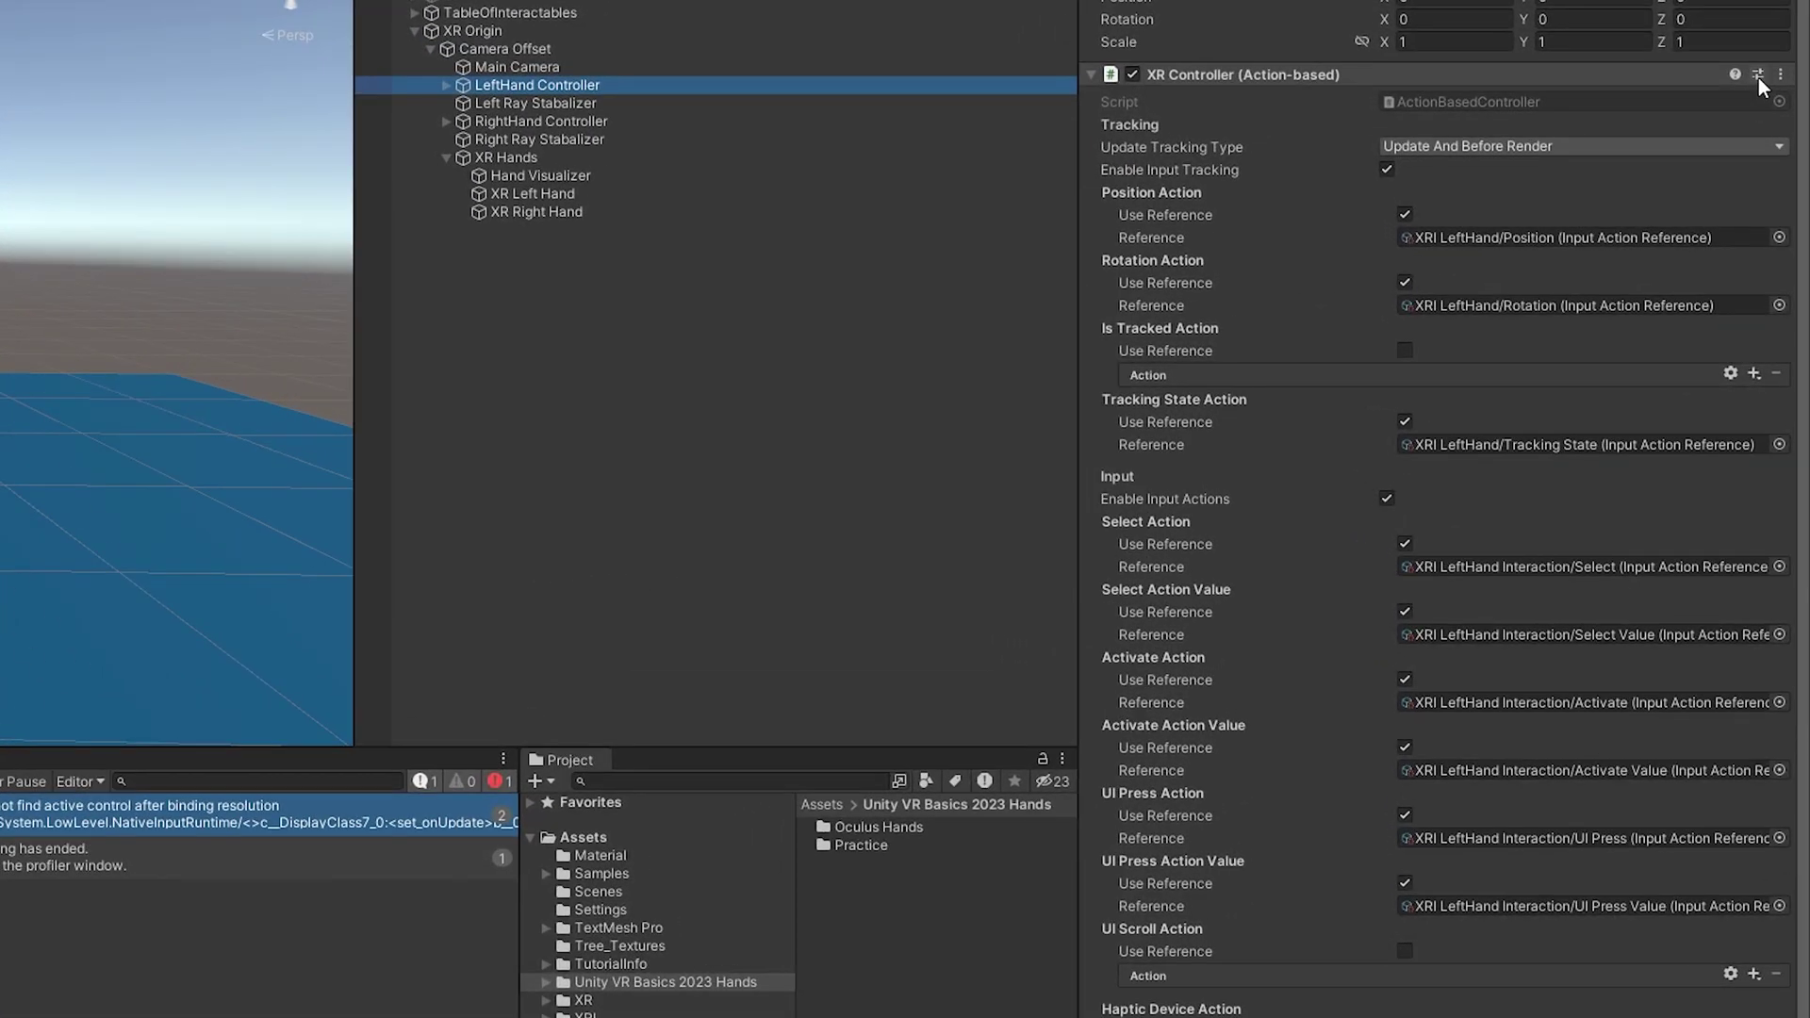
click(1762, 99)
click(1698, 153)
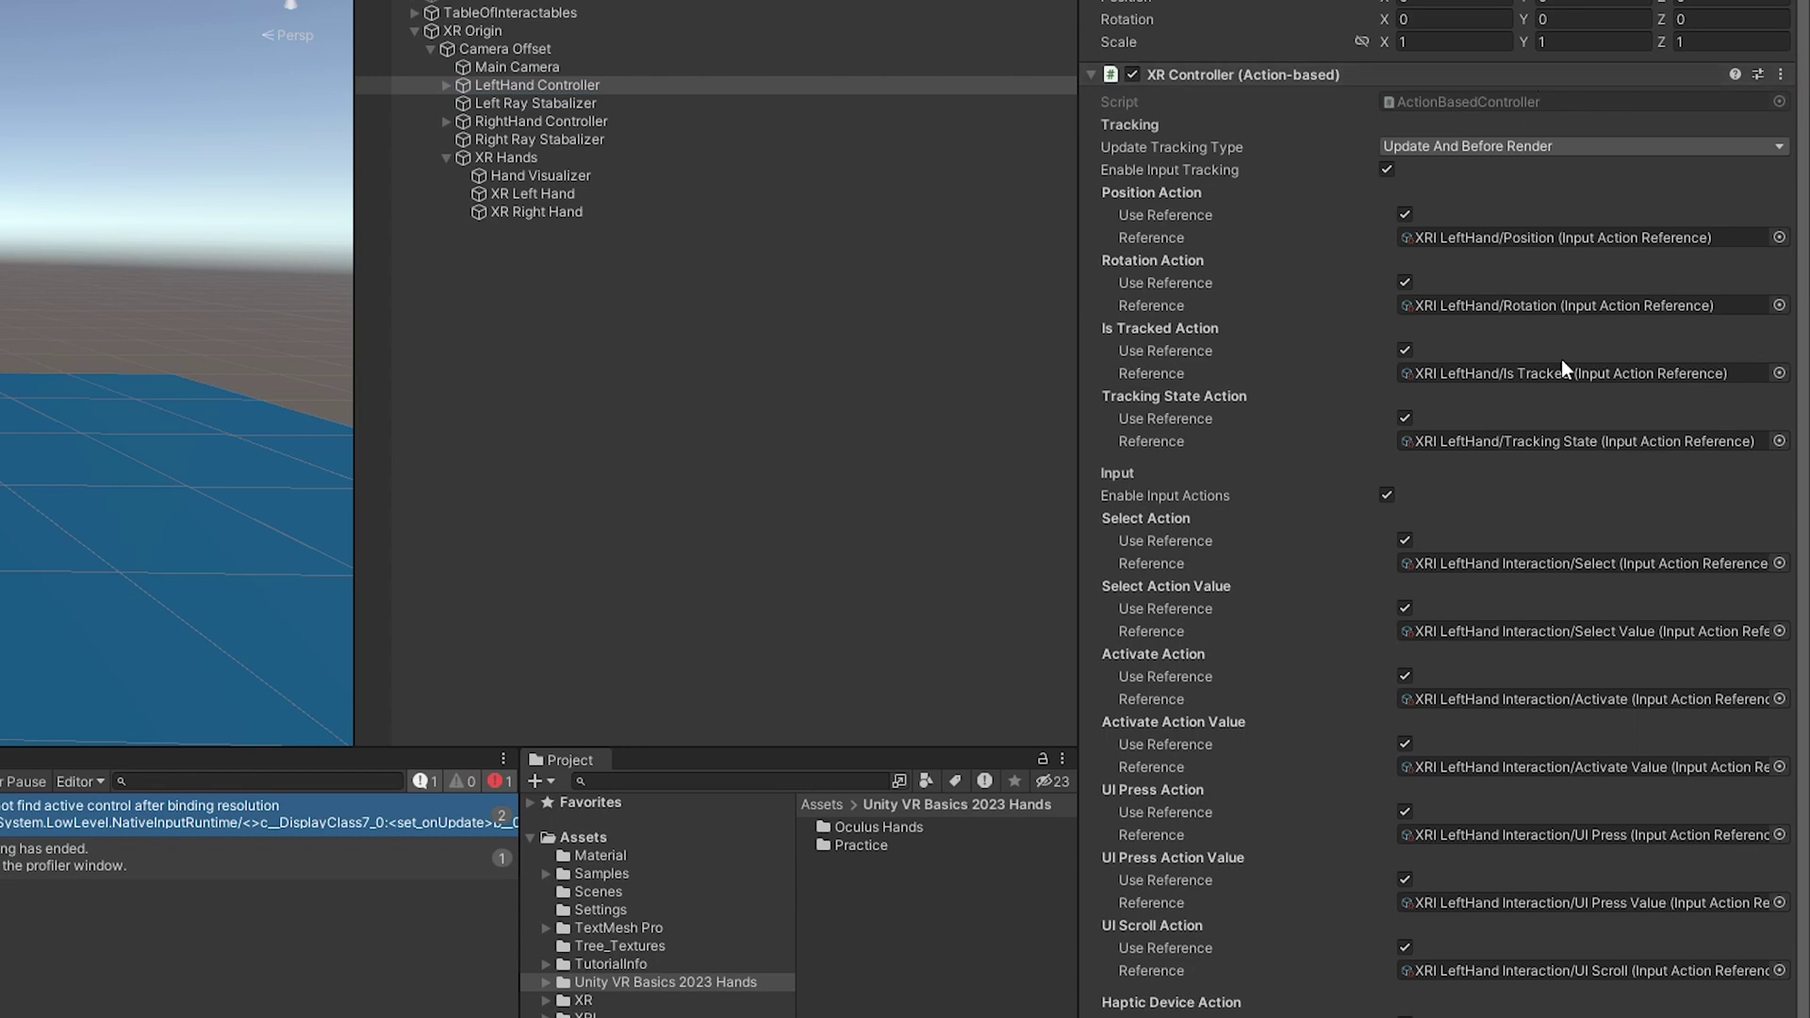
Inspect the XR Controller Left model prefab, then return to the VR Basics scene
scroll(1567, 415, down, 3)
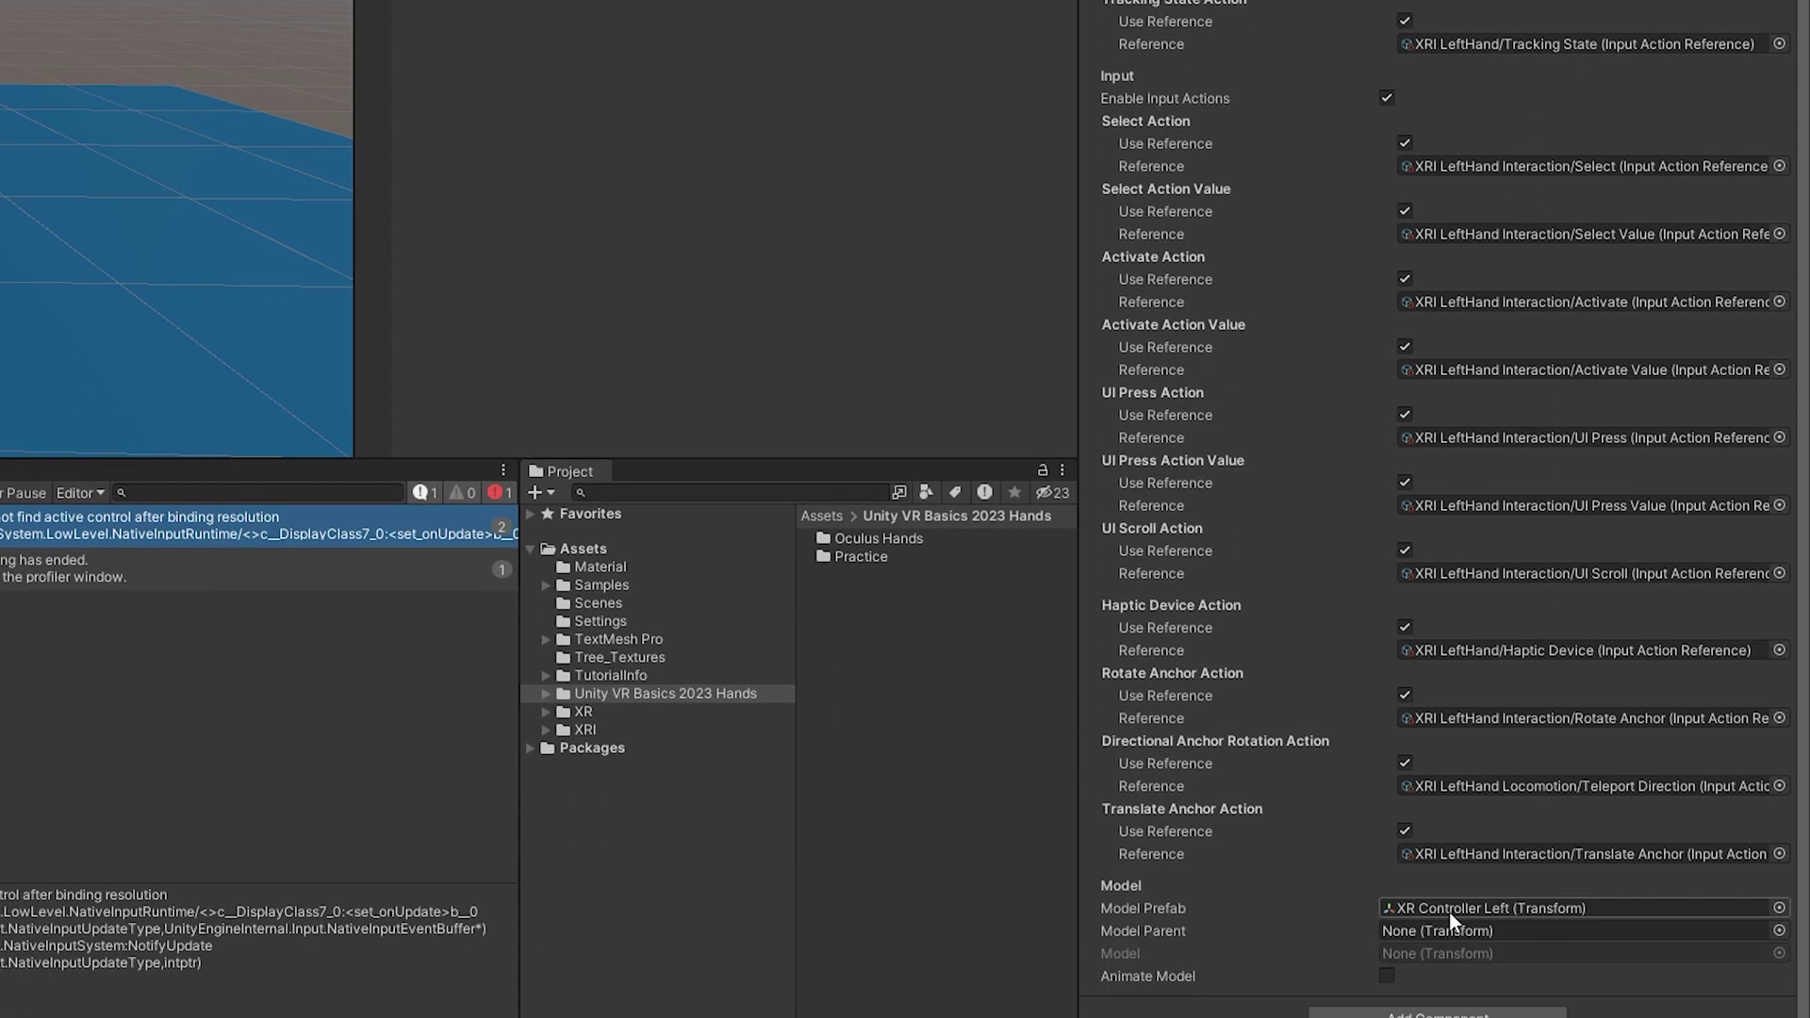
click(1450, 913)
double_click(892, 536)
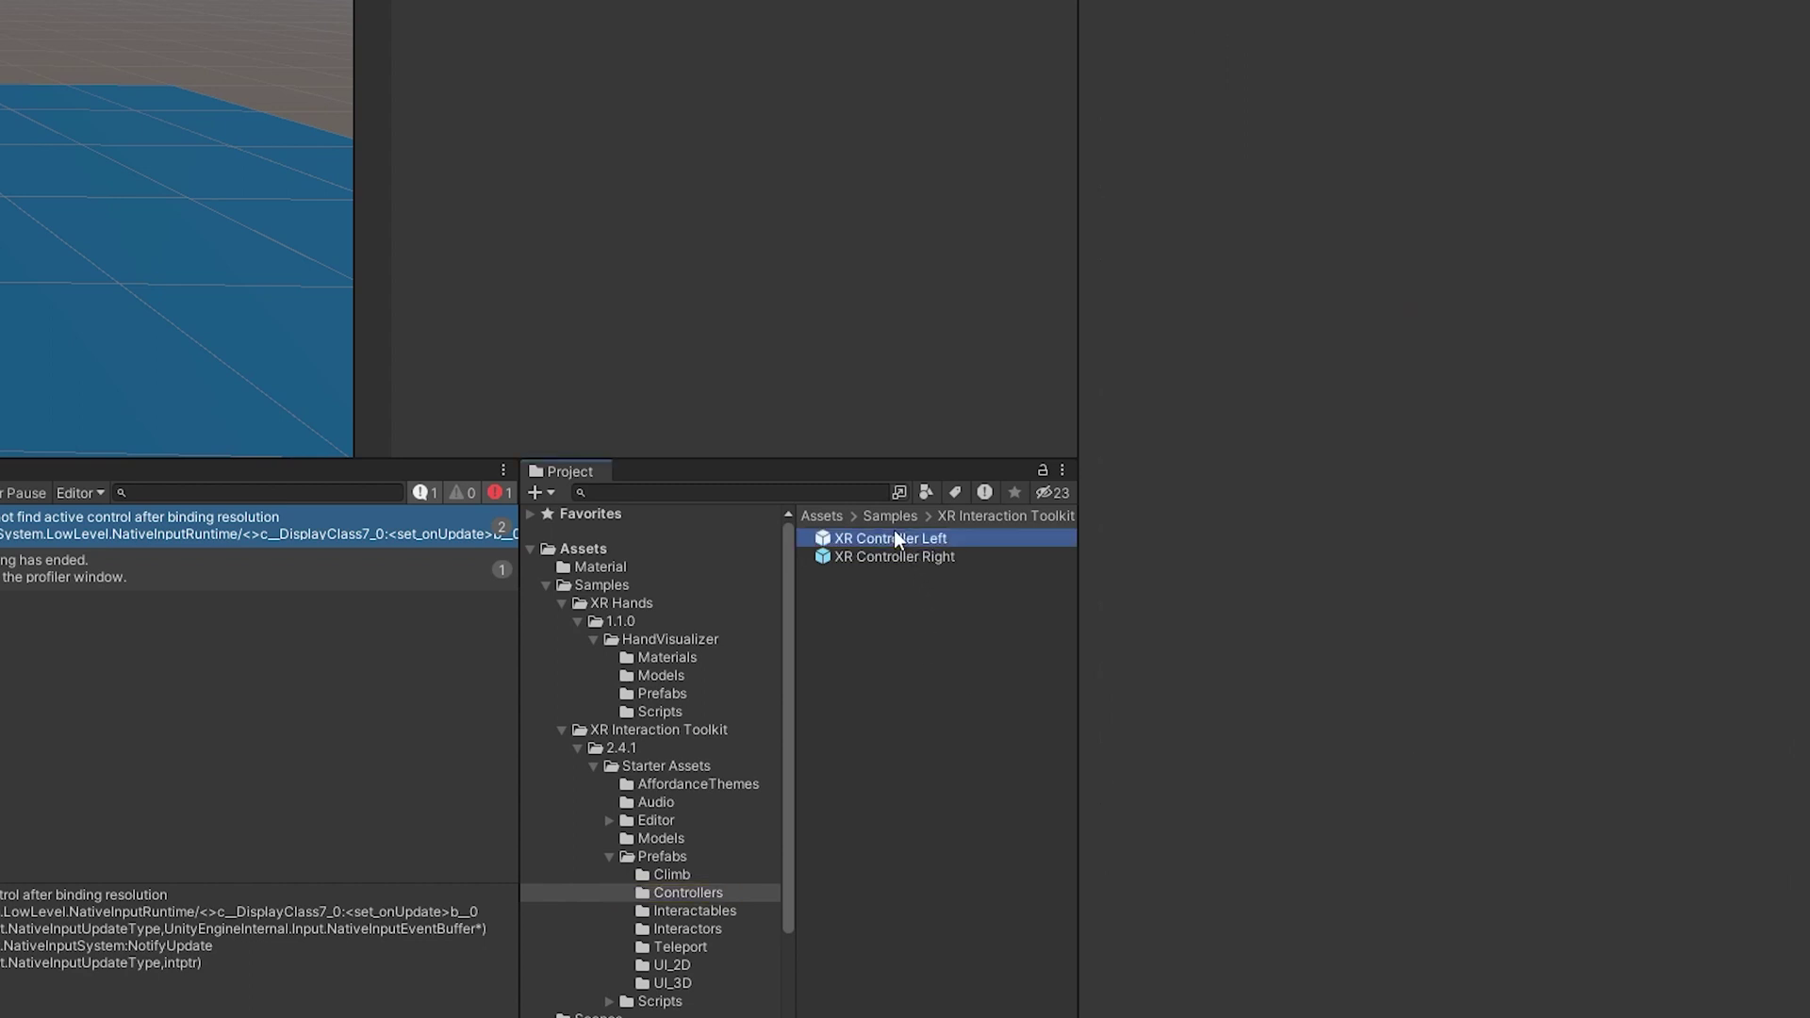
right_drag(687, 439, 933, 302)
scroll(932, 303, down, 2)
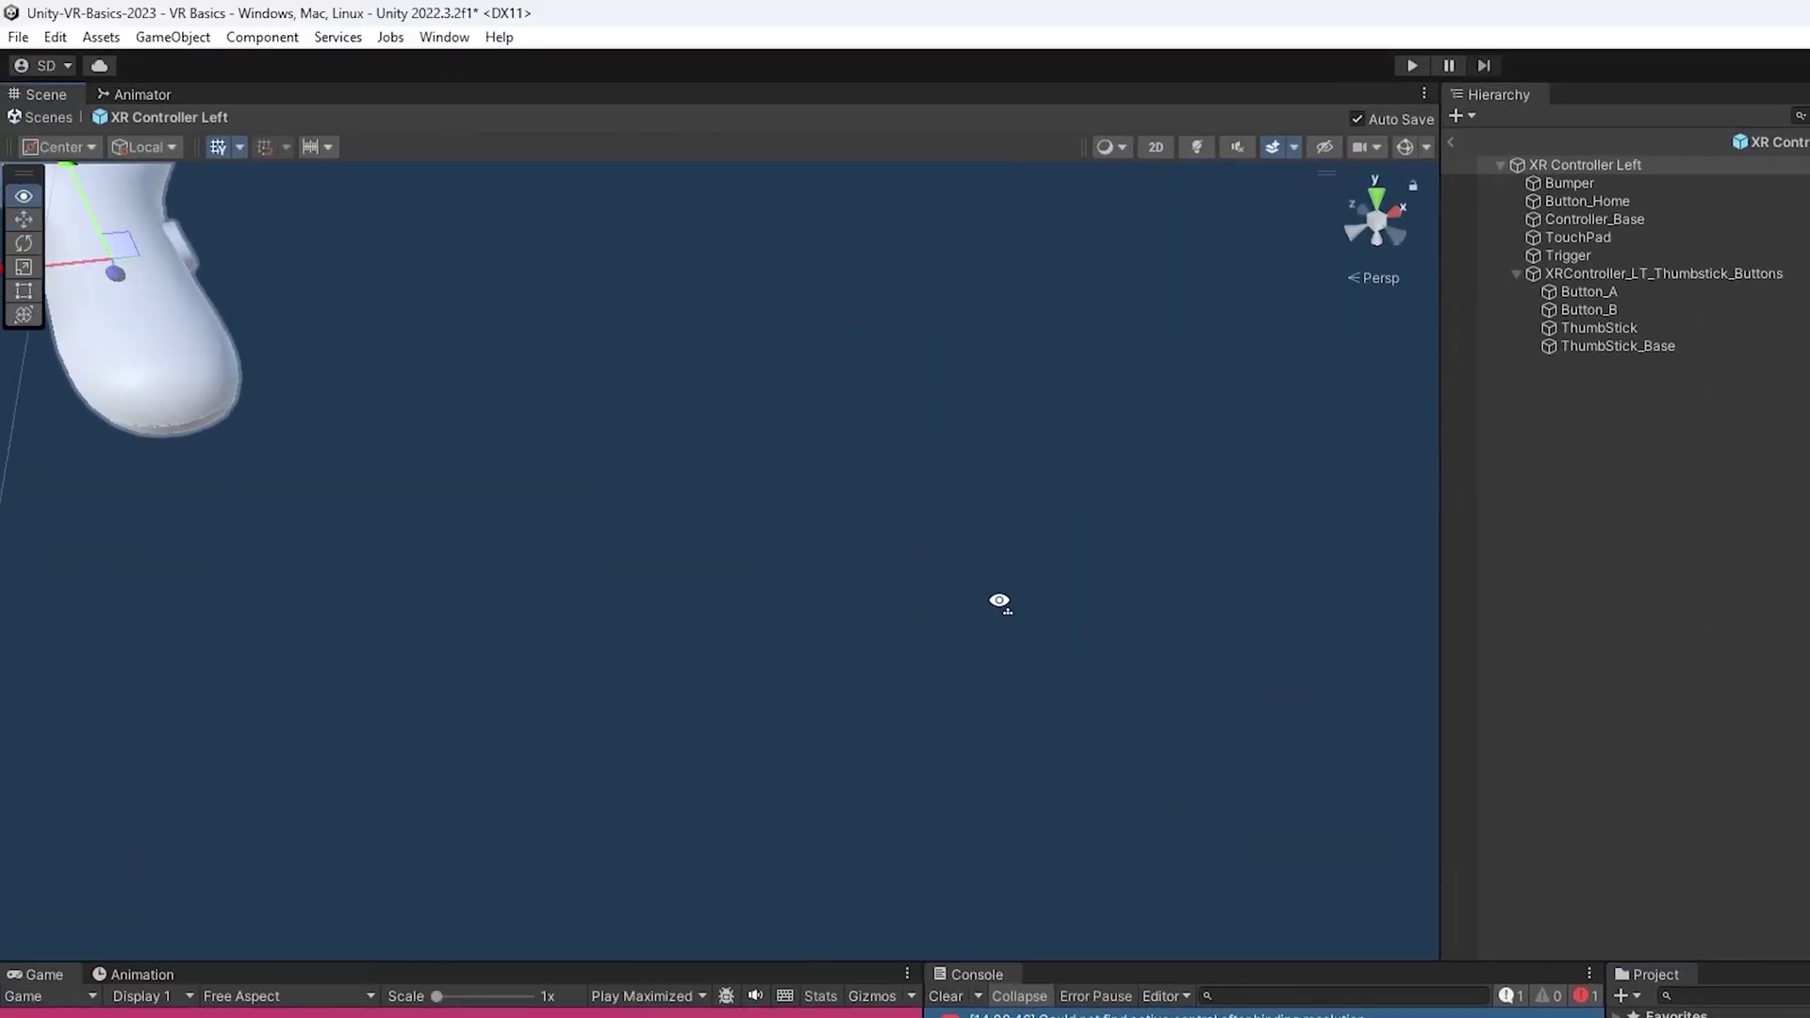
right_drag(1099, 381, 1065, 443)
scroll(840, 452, down, 1)
click(1453, 143)
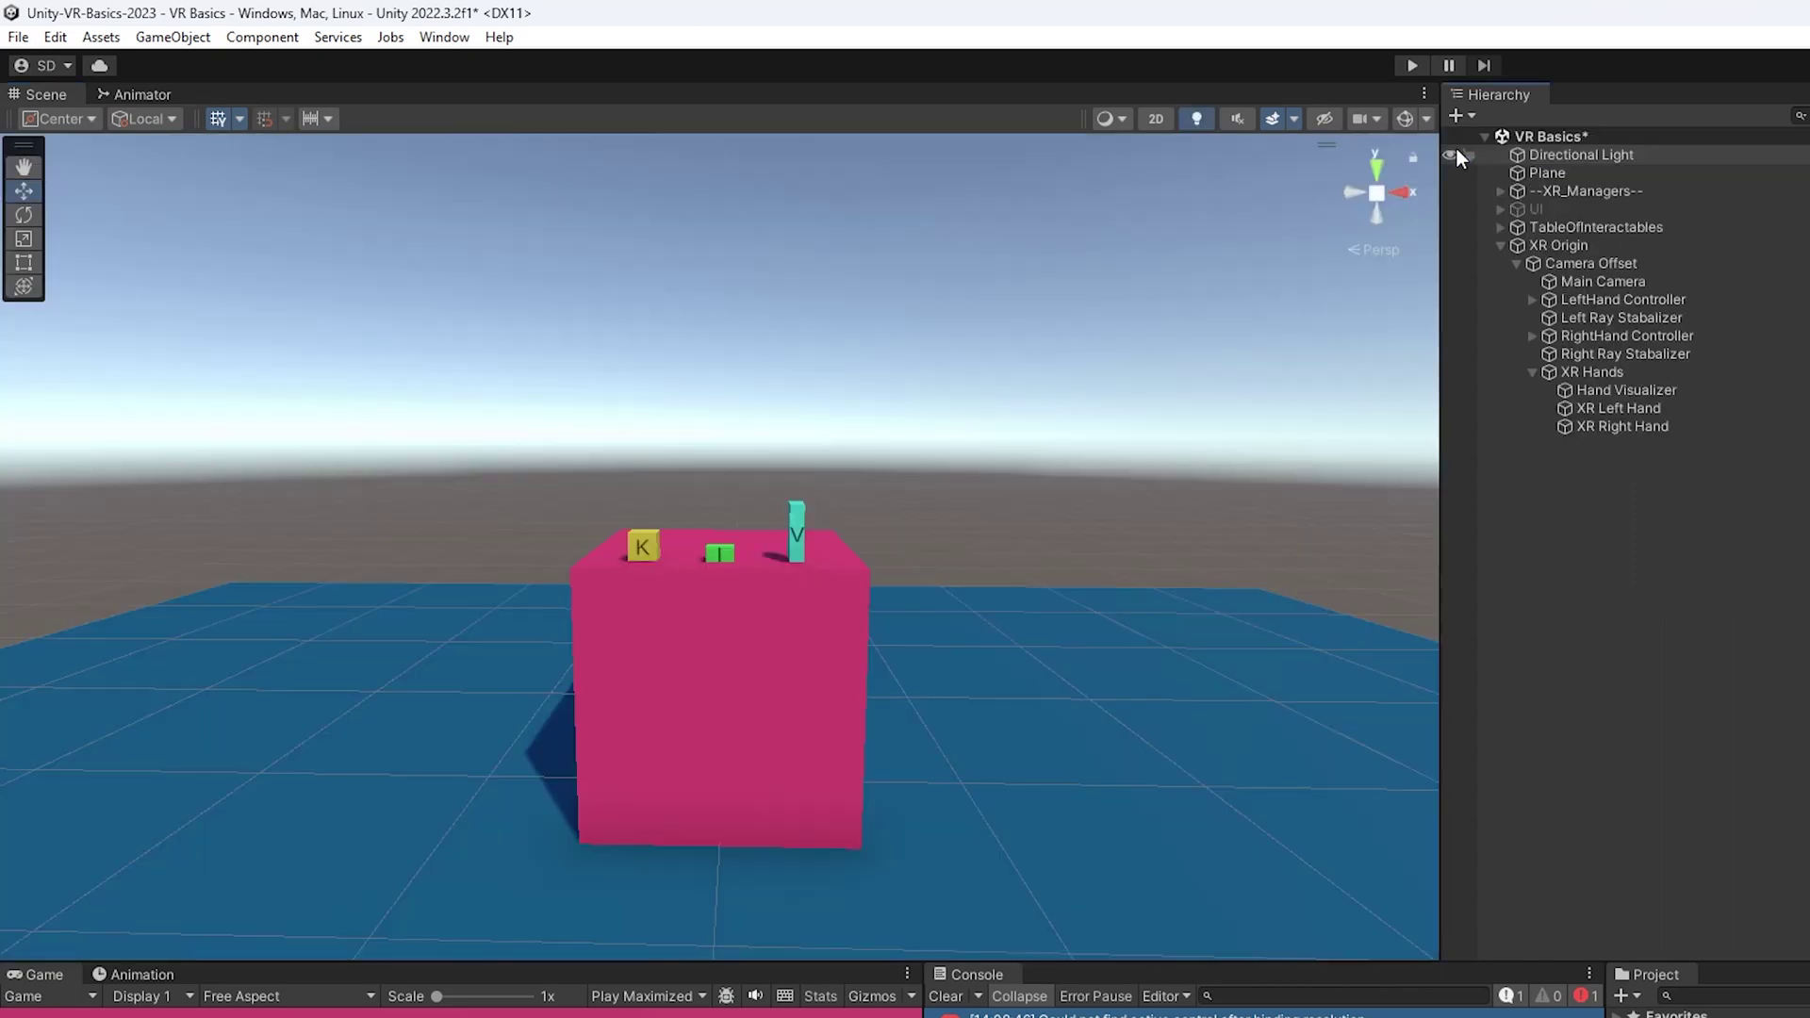
Apply the XRI Default Right Controller preset to the RightHand Controller
click(1657, 341)
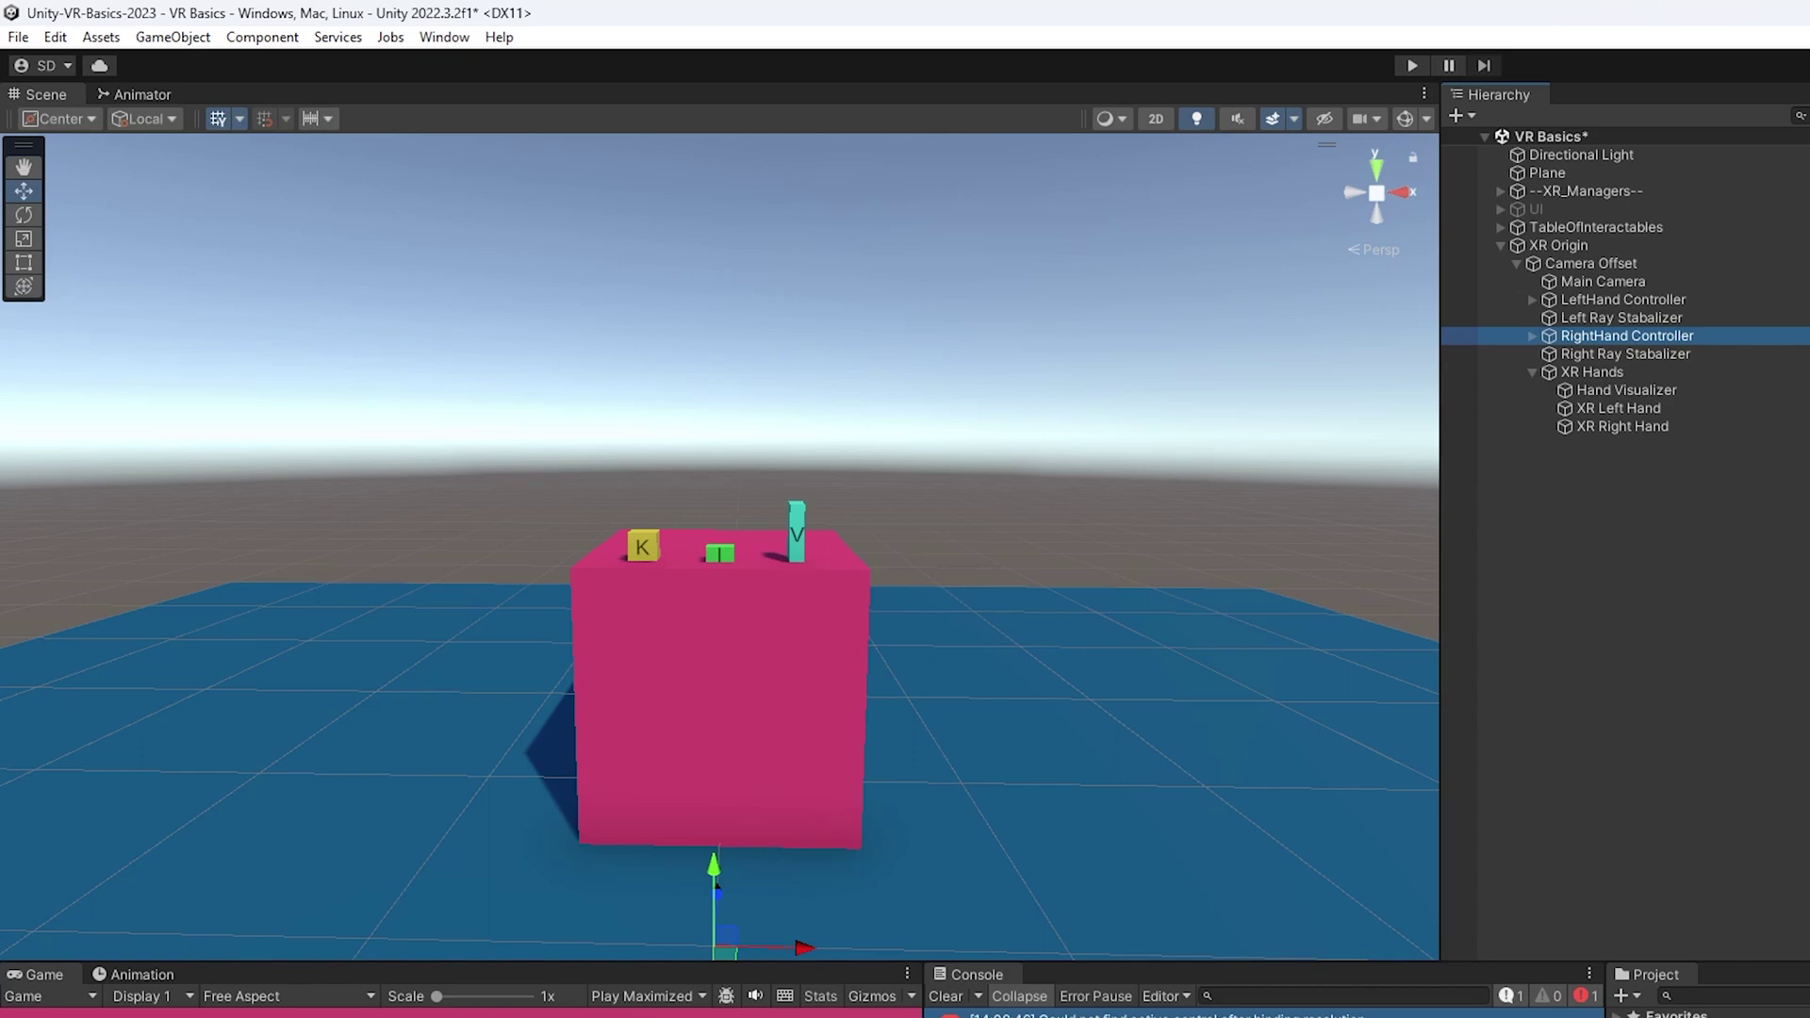
click(1777, 98)
click(1696, 198)
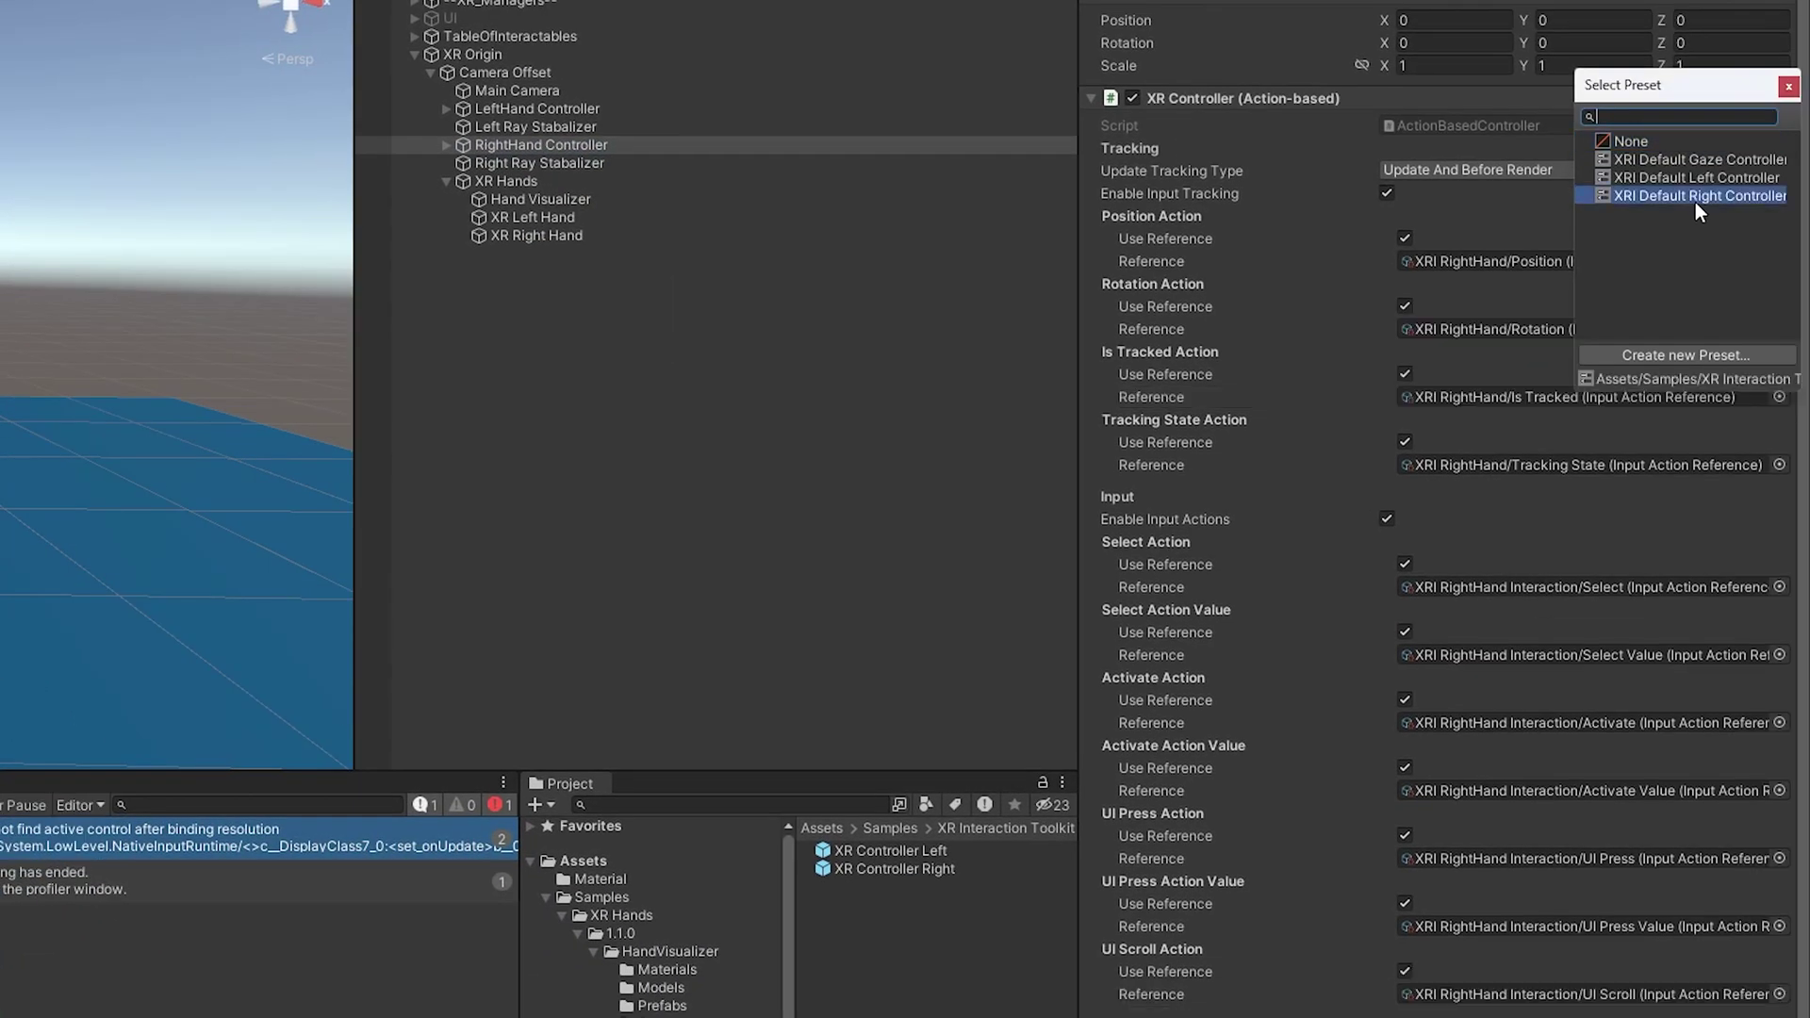
click(1788, 86)
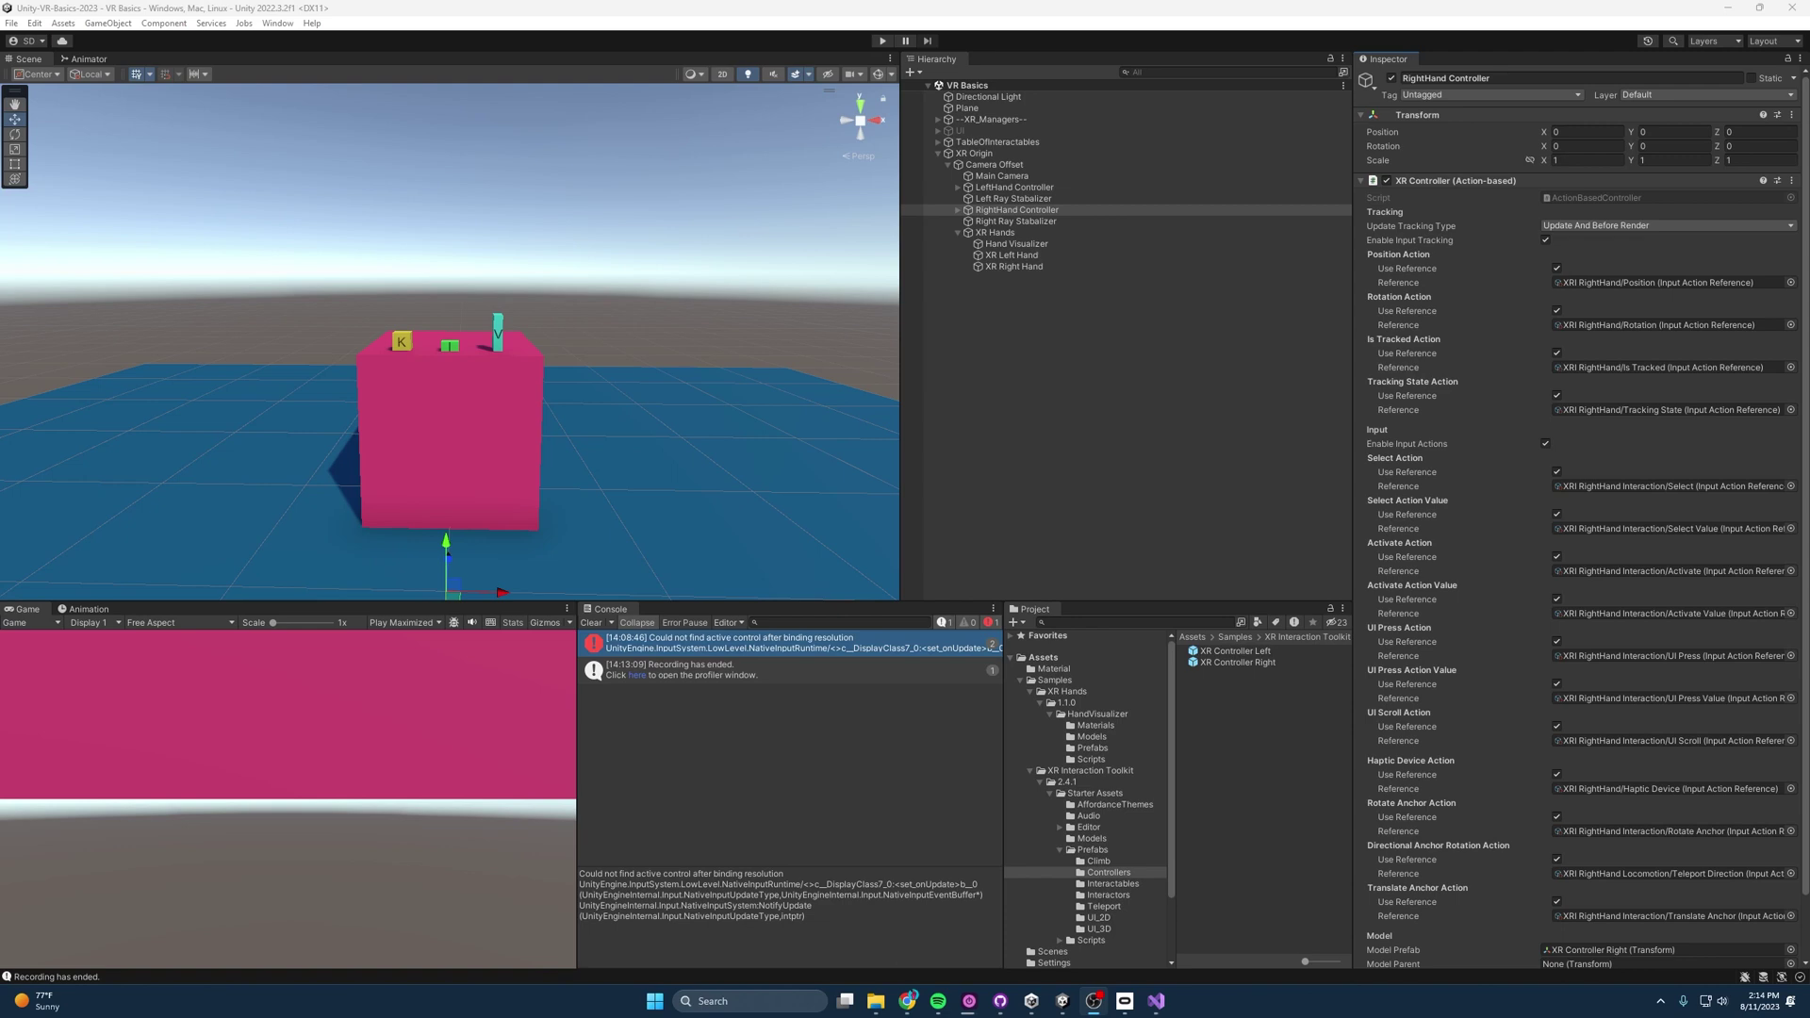
click(974, 152)
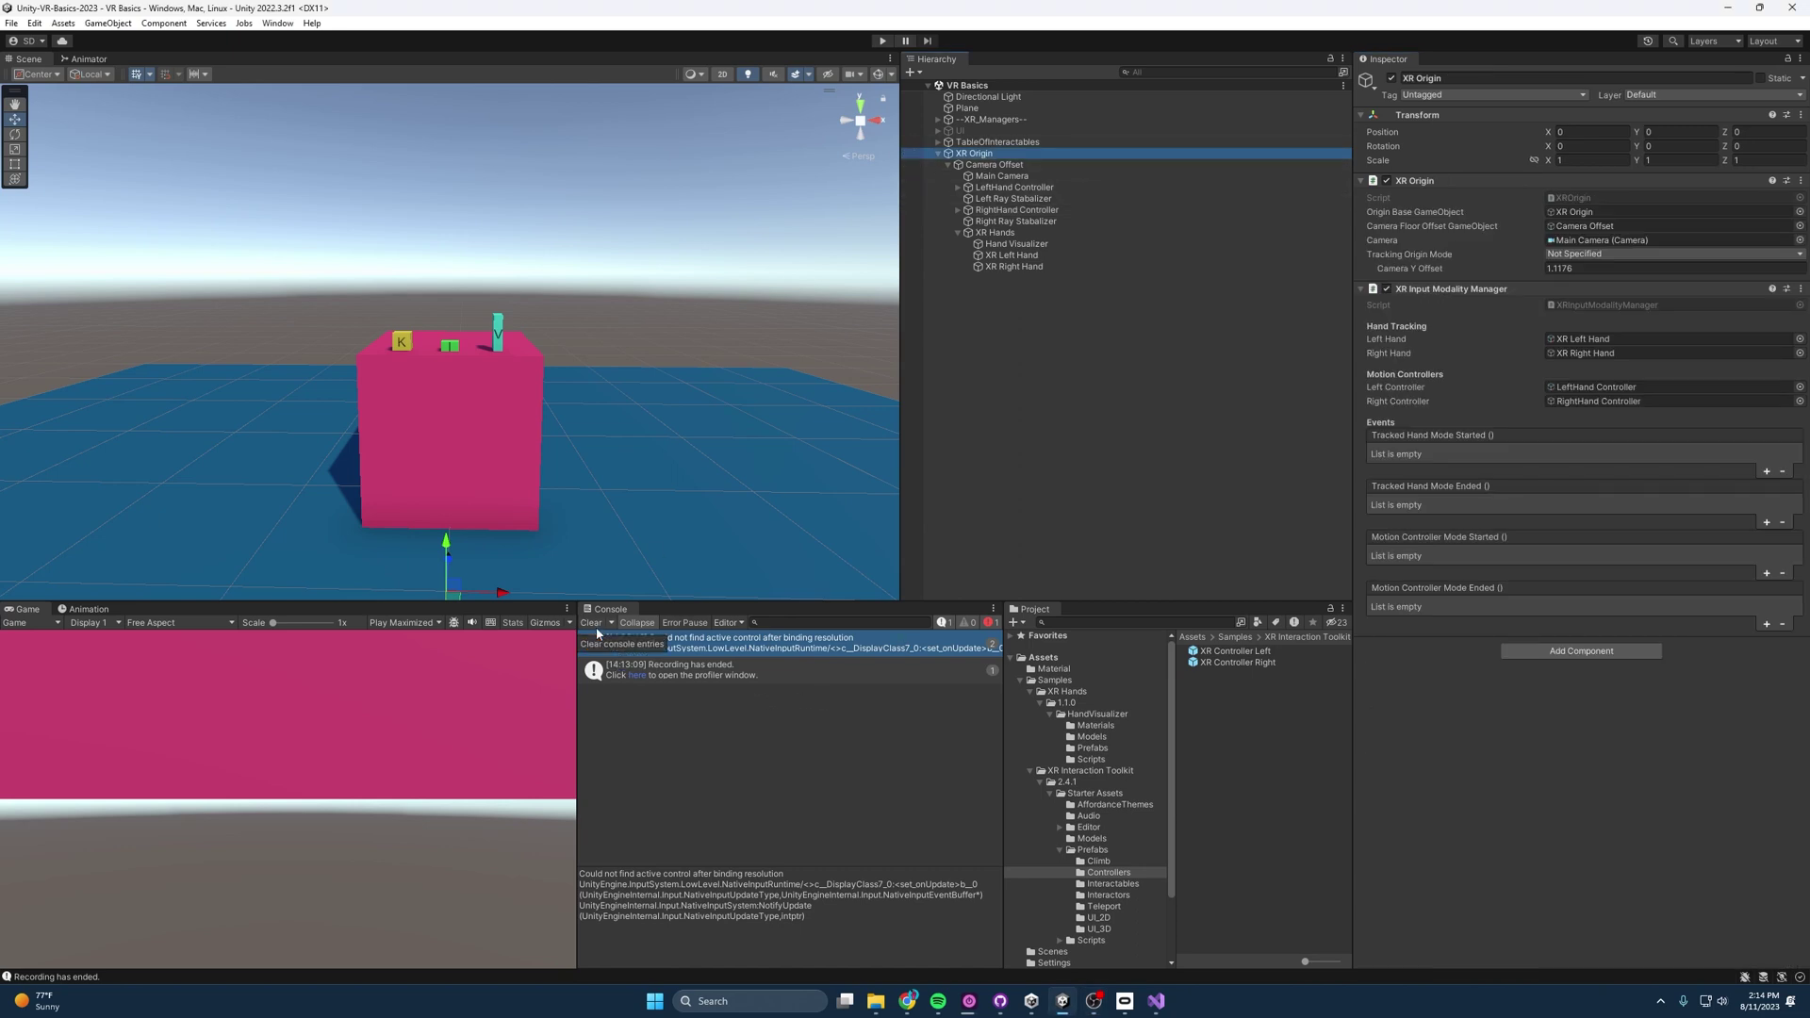
Create an empty child object under XR Left Hand
key(alt+Tab)
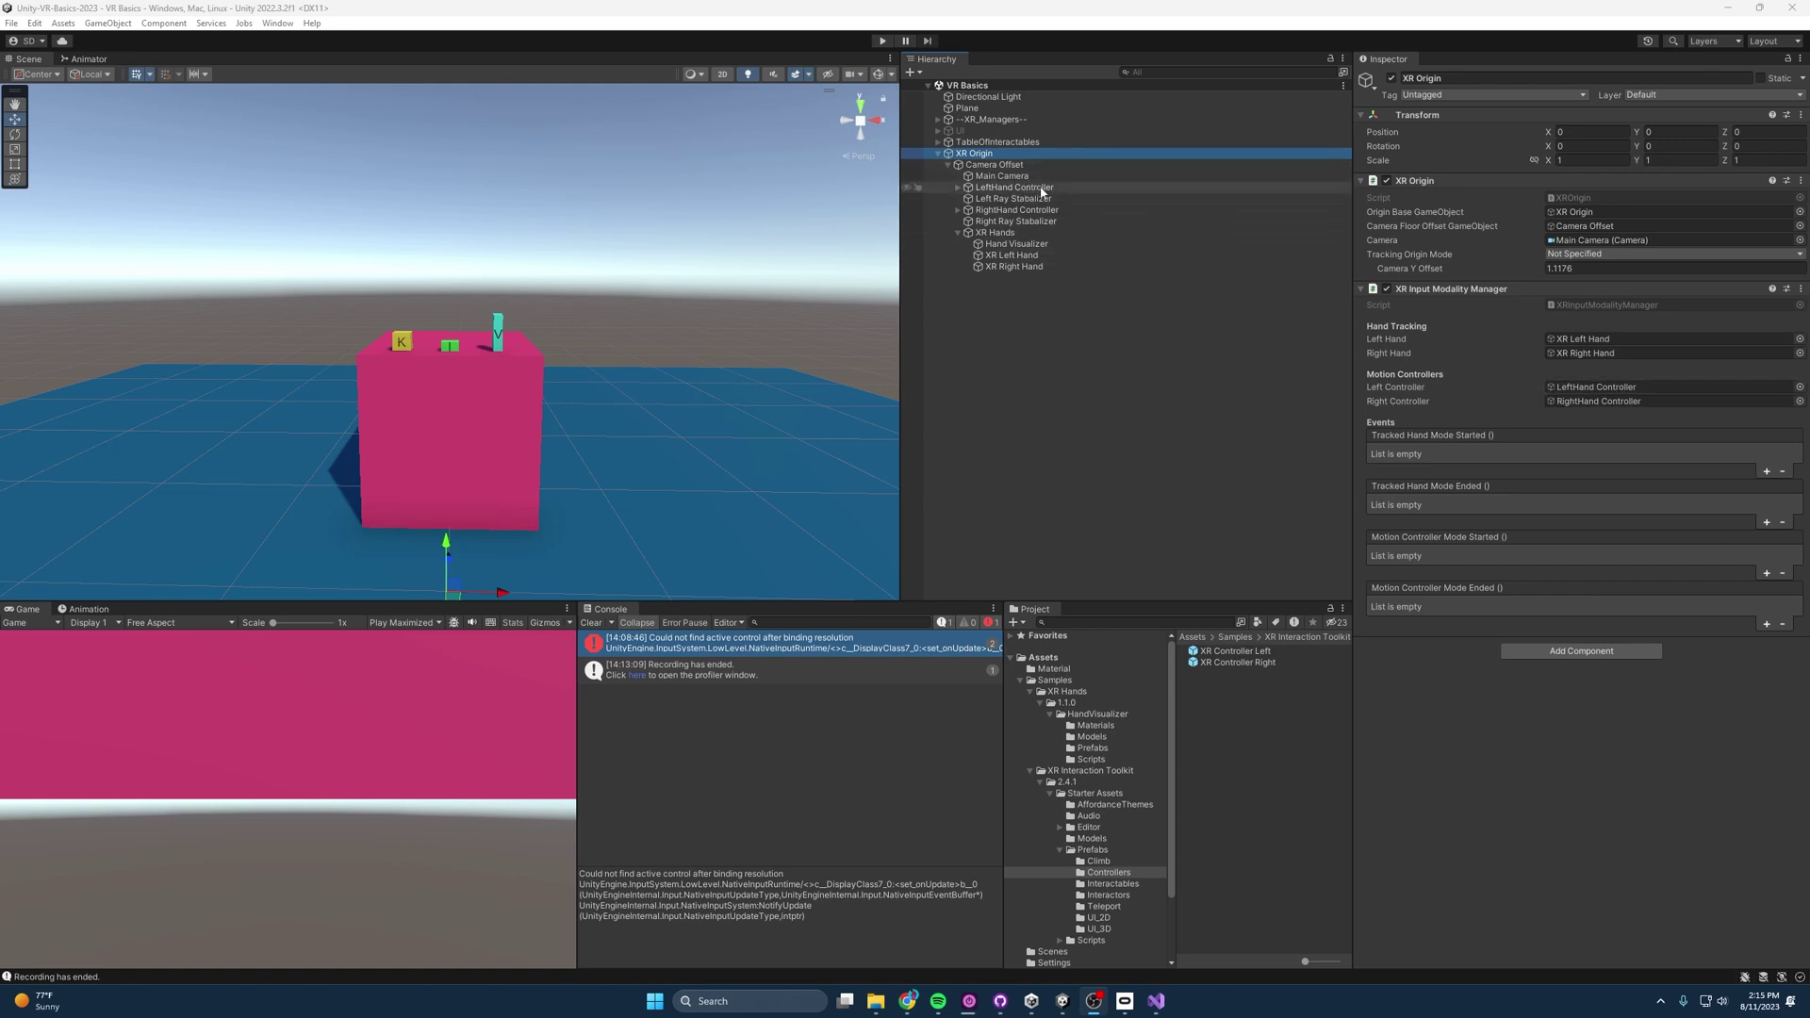
click(1038, 258)
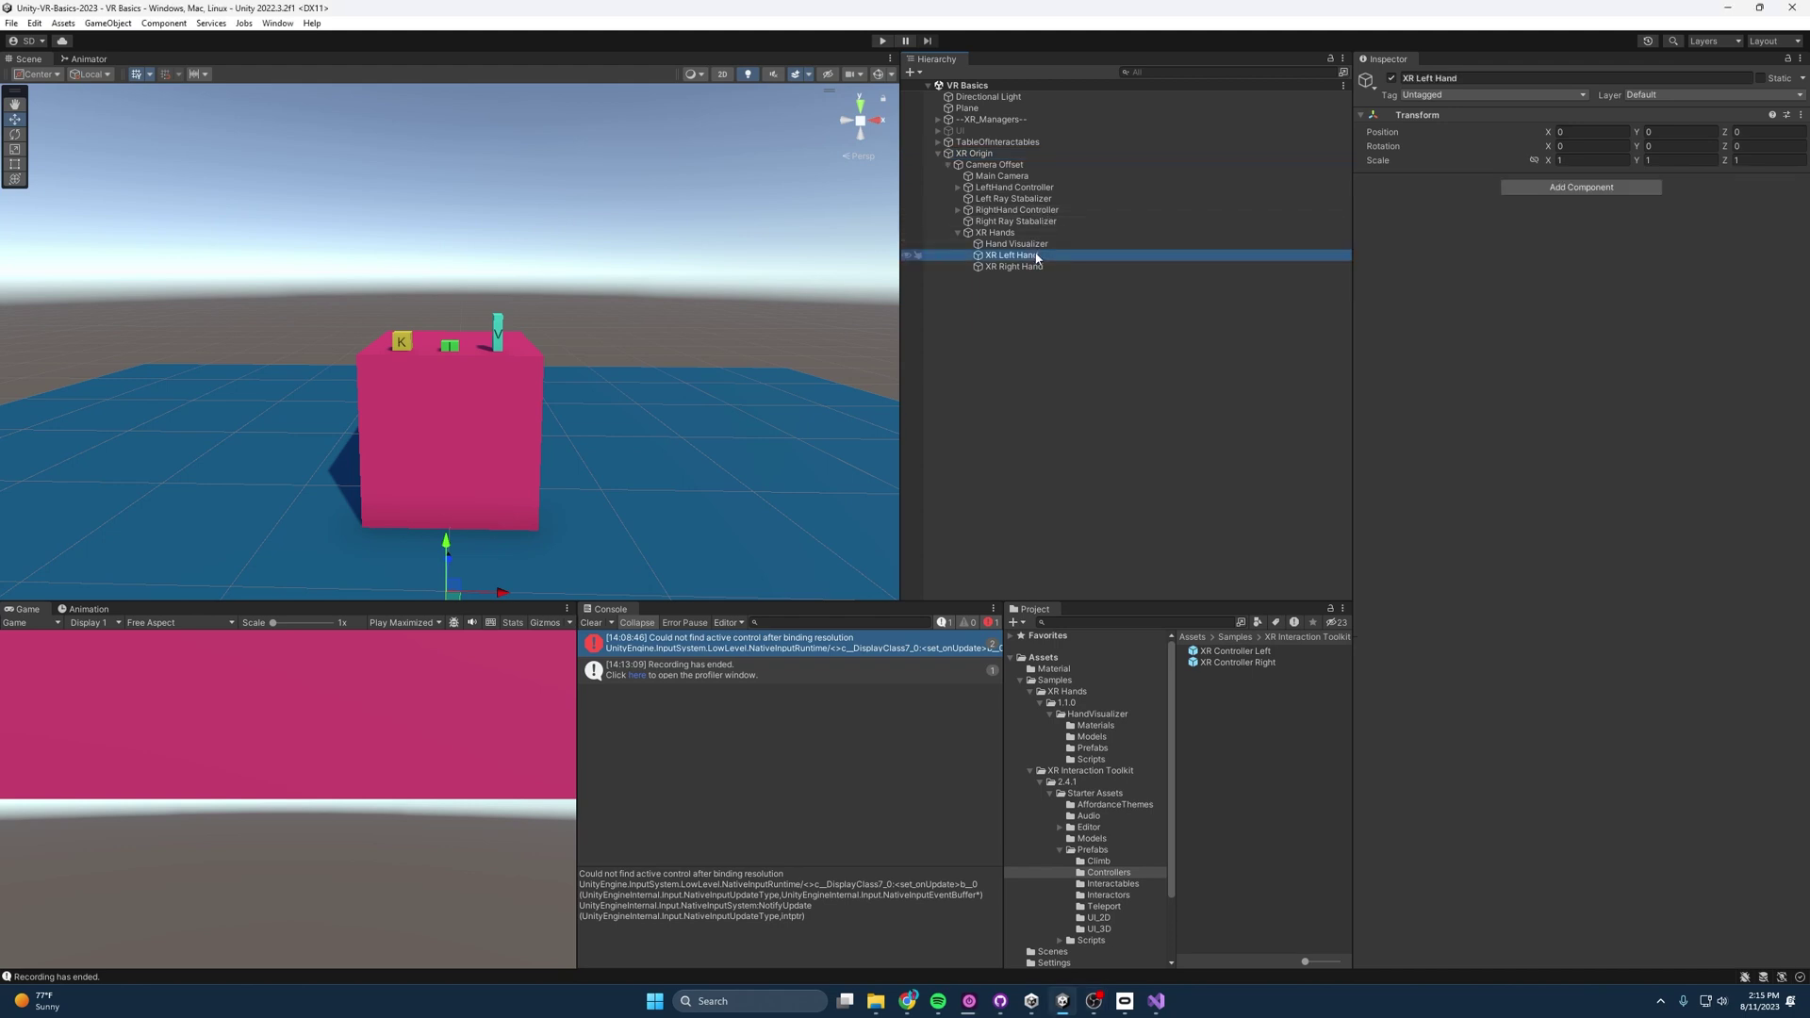
right_click(1029, 257)
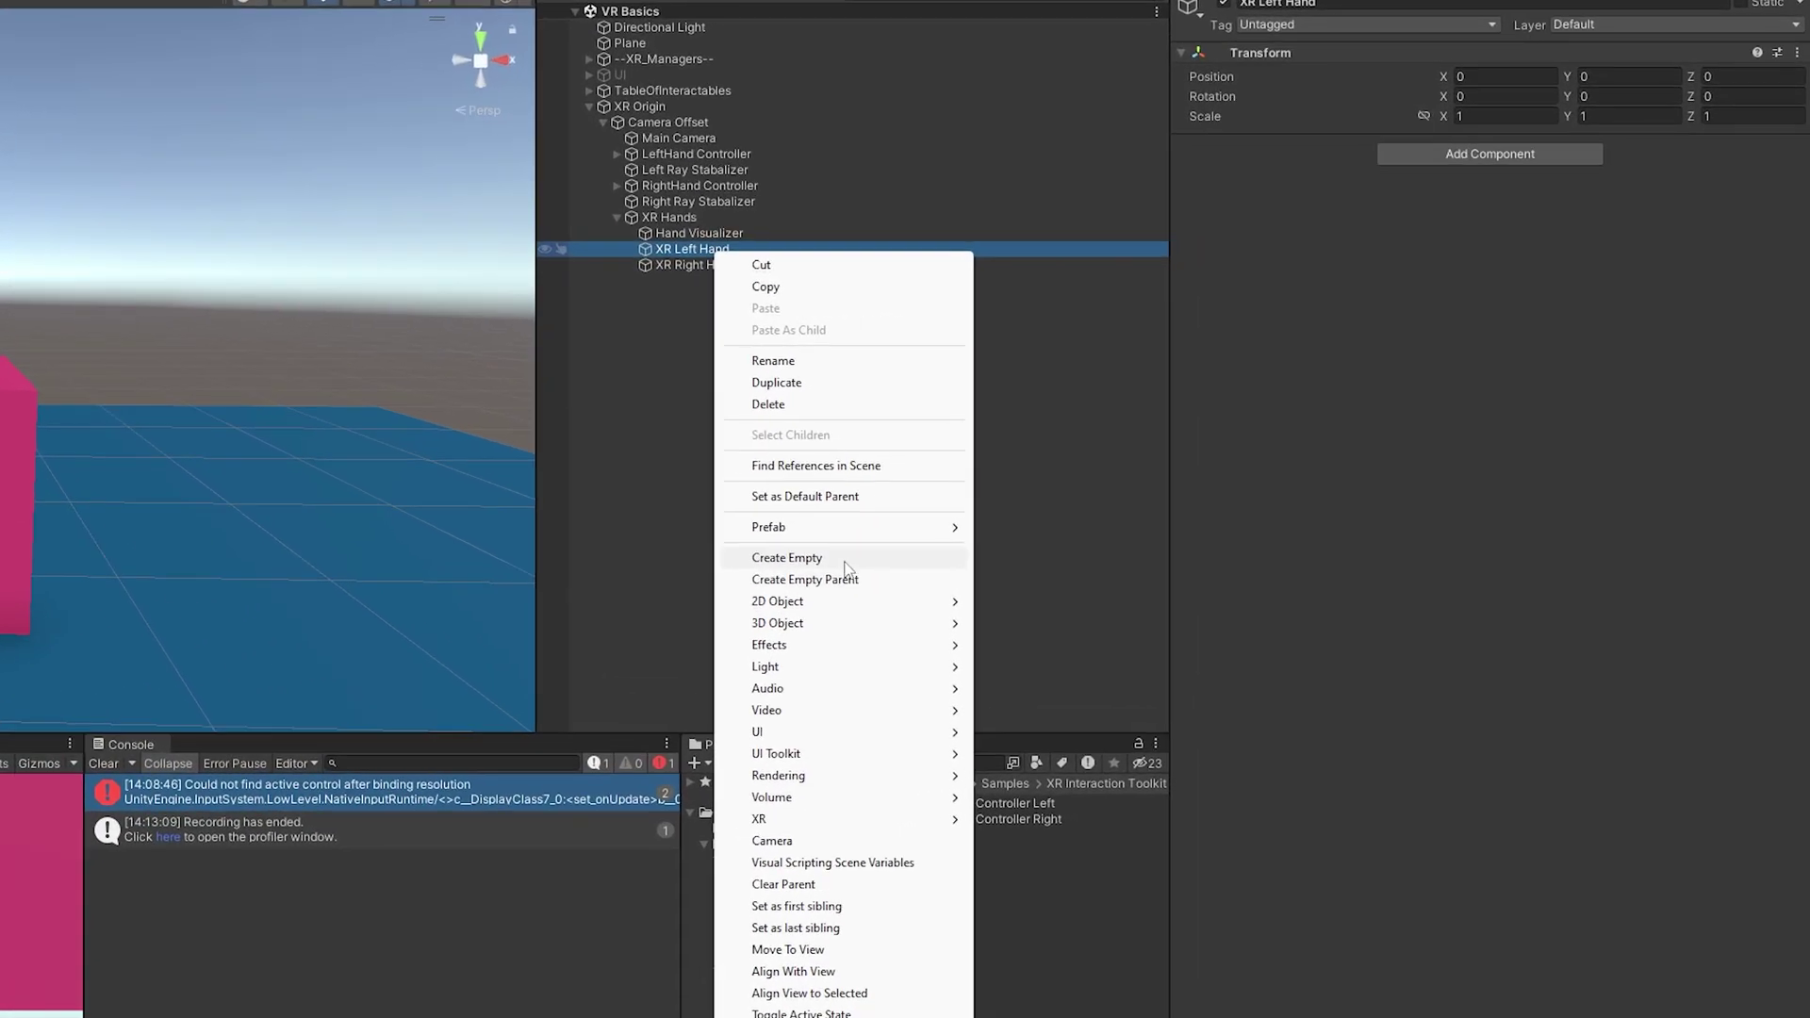
click(1079, 475)
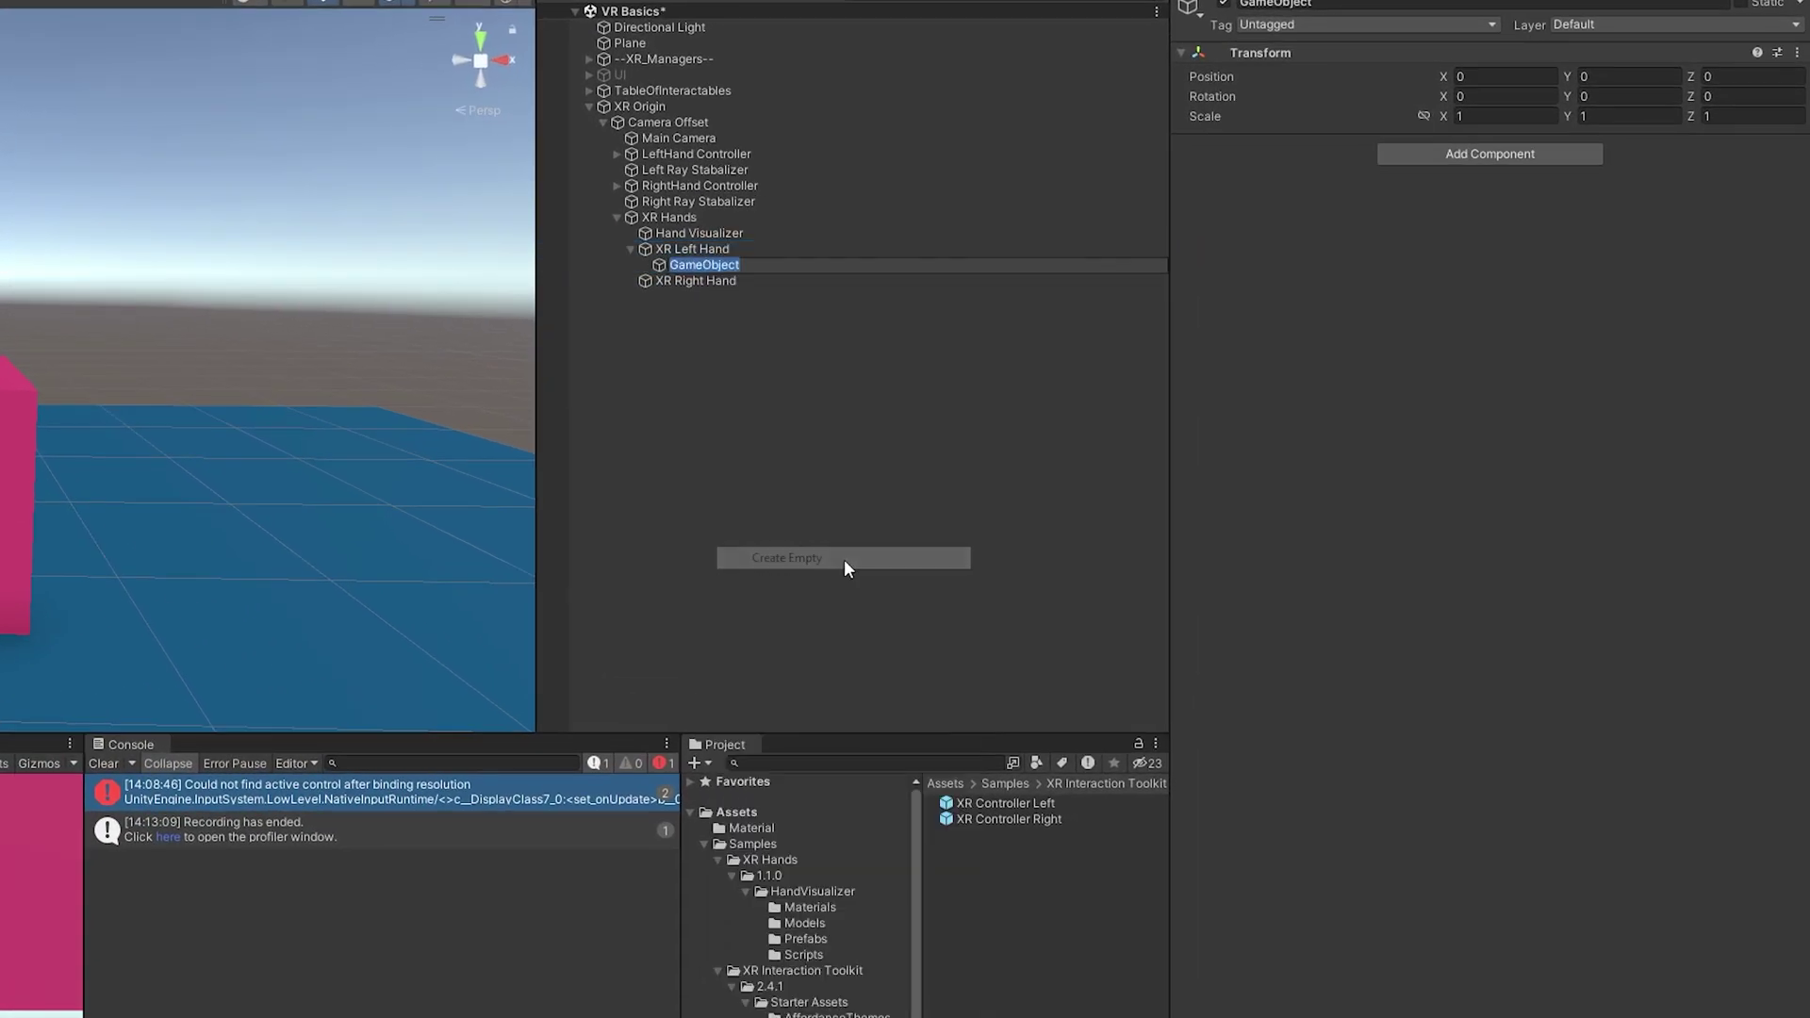
key(Return)
Check the existing Direct Interactor under LeftHand Controller, then reselect the new child
click(619, 153)
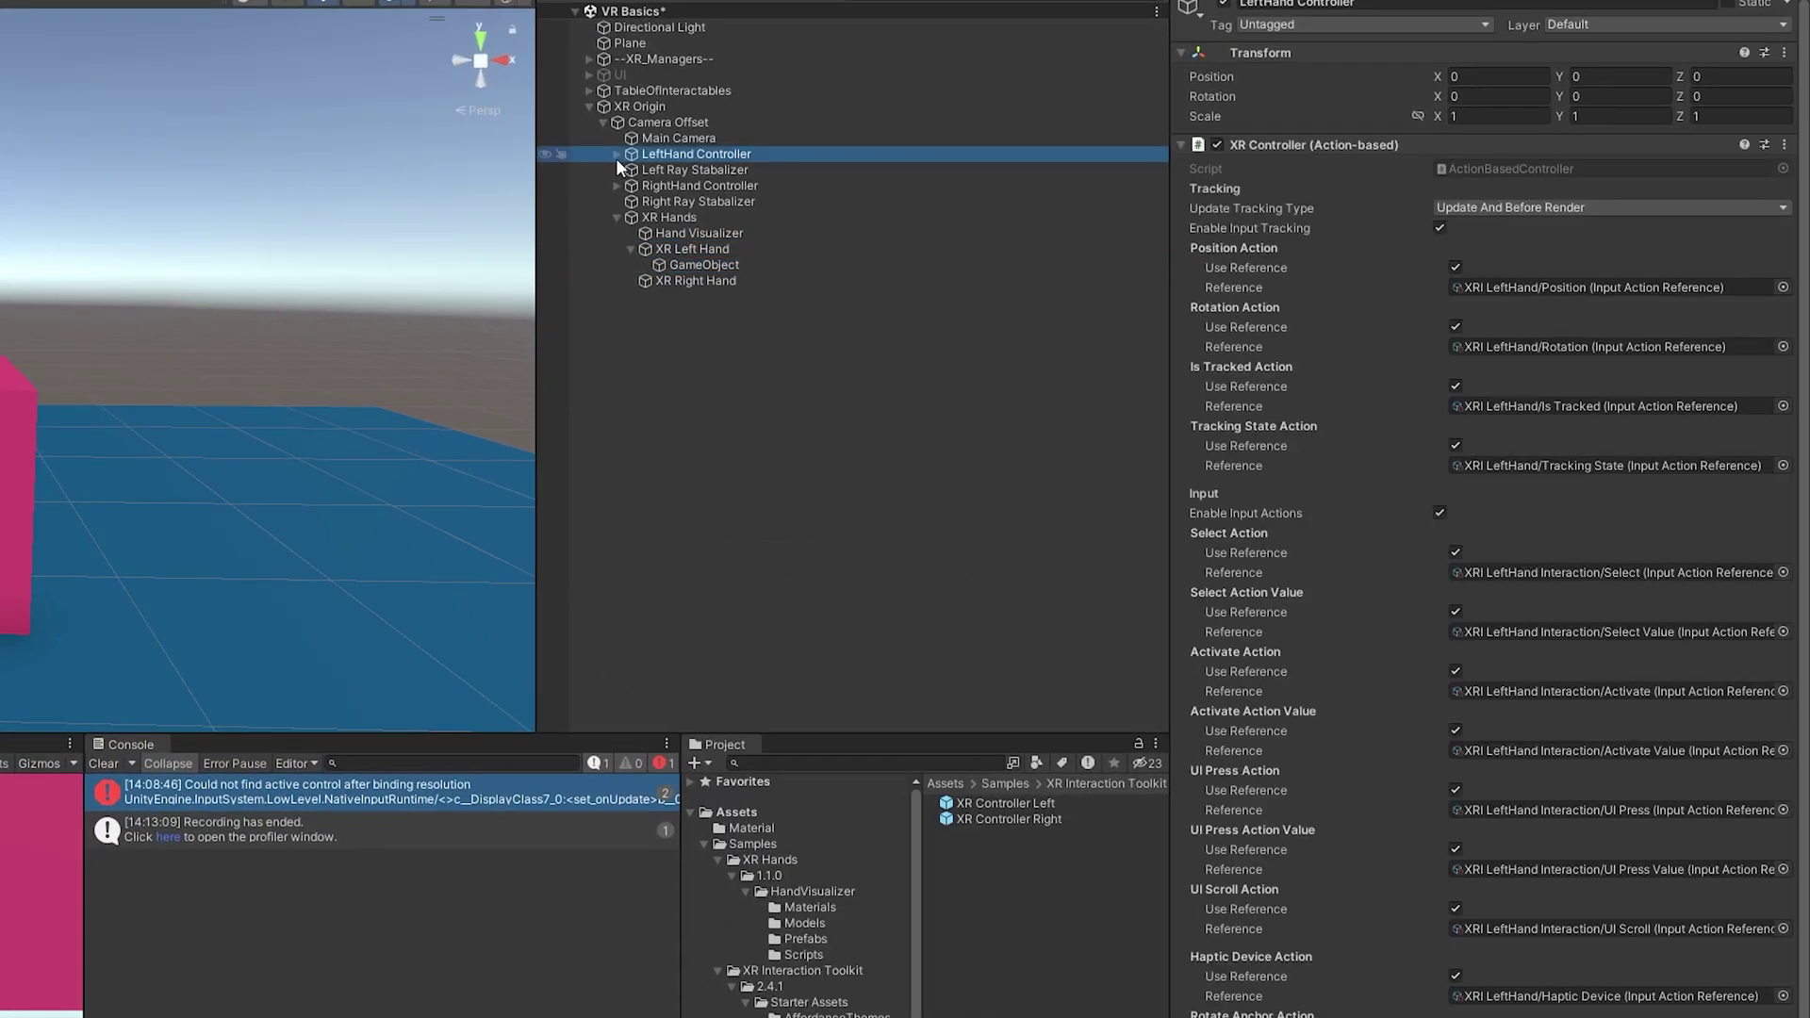
click(617, 155)
click(653, 172)
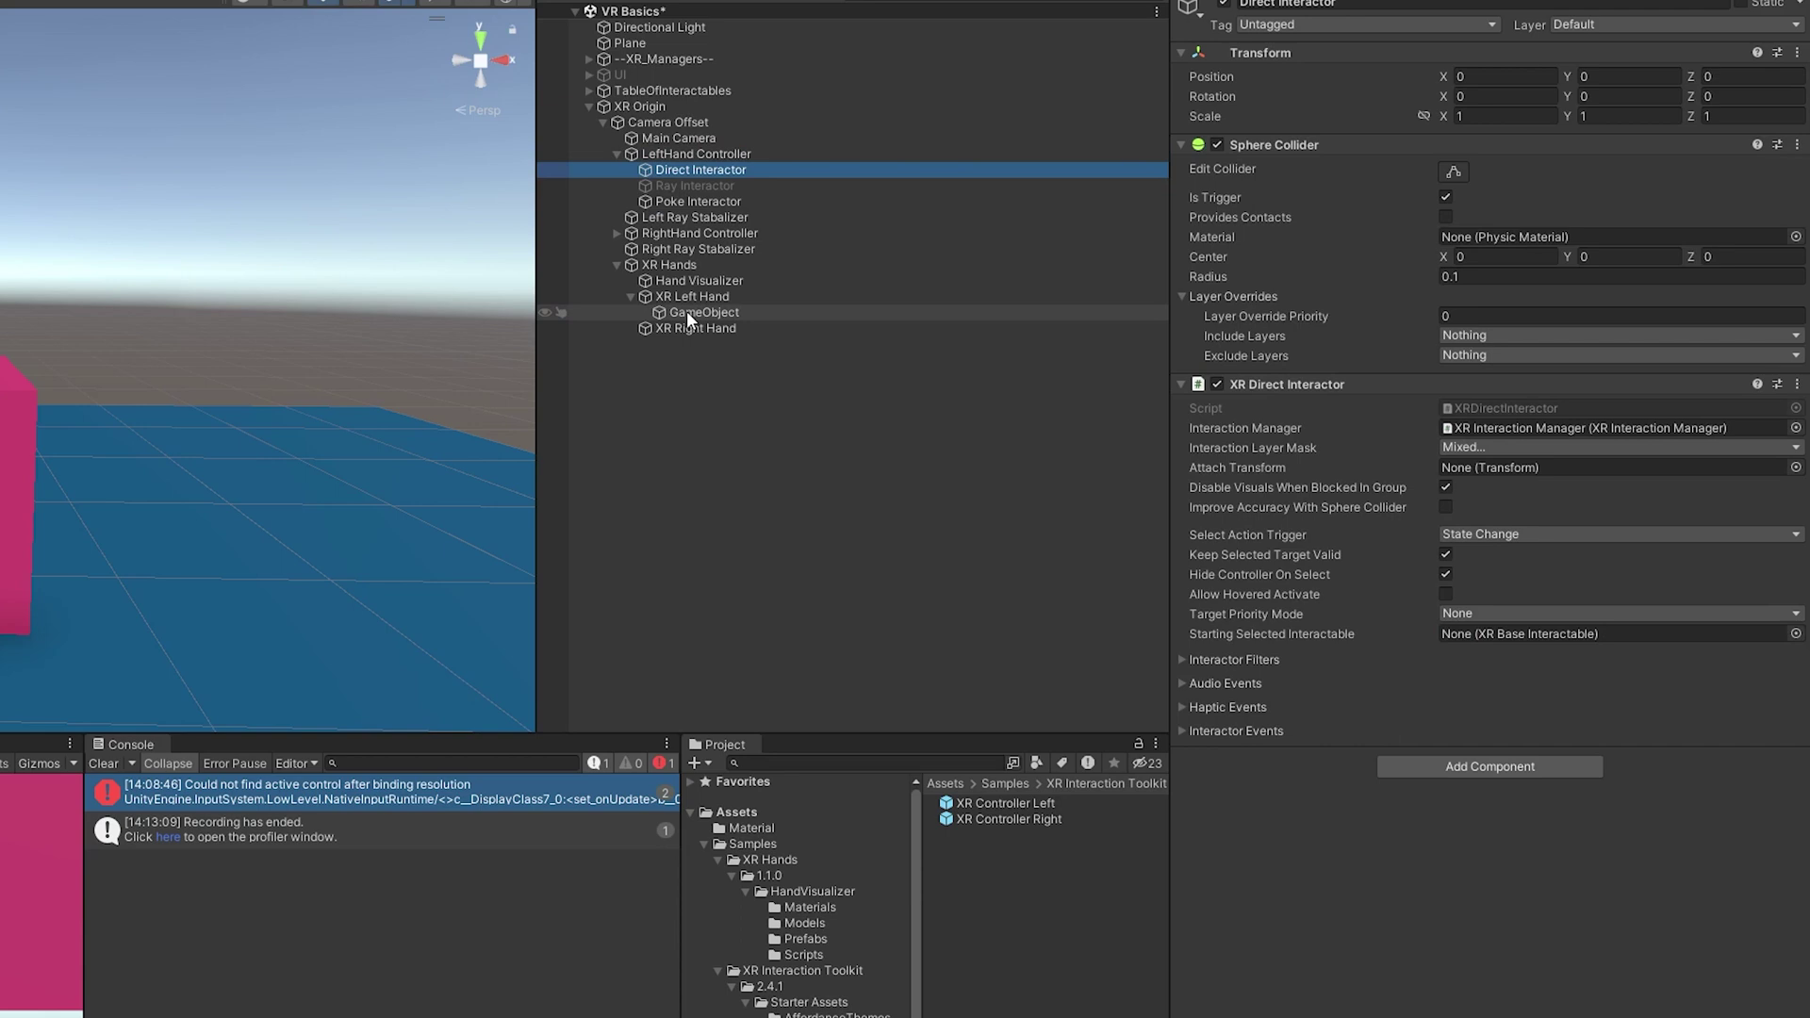
click(688, 311)
double_click(722, 319)
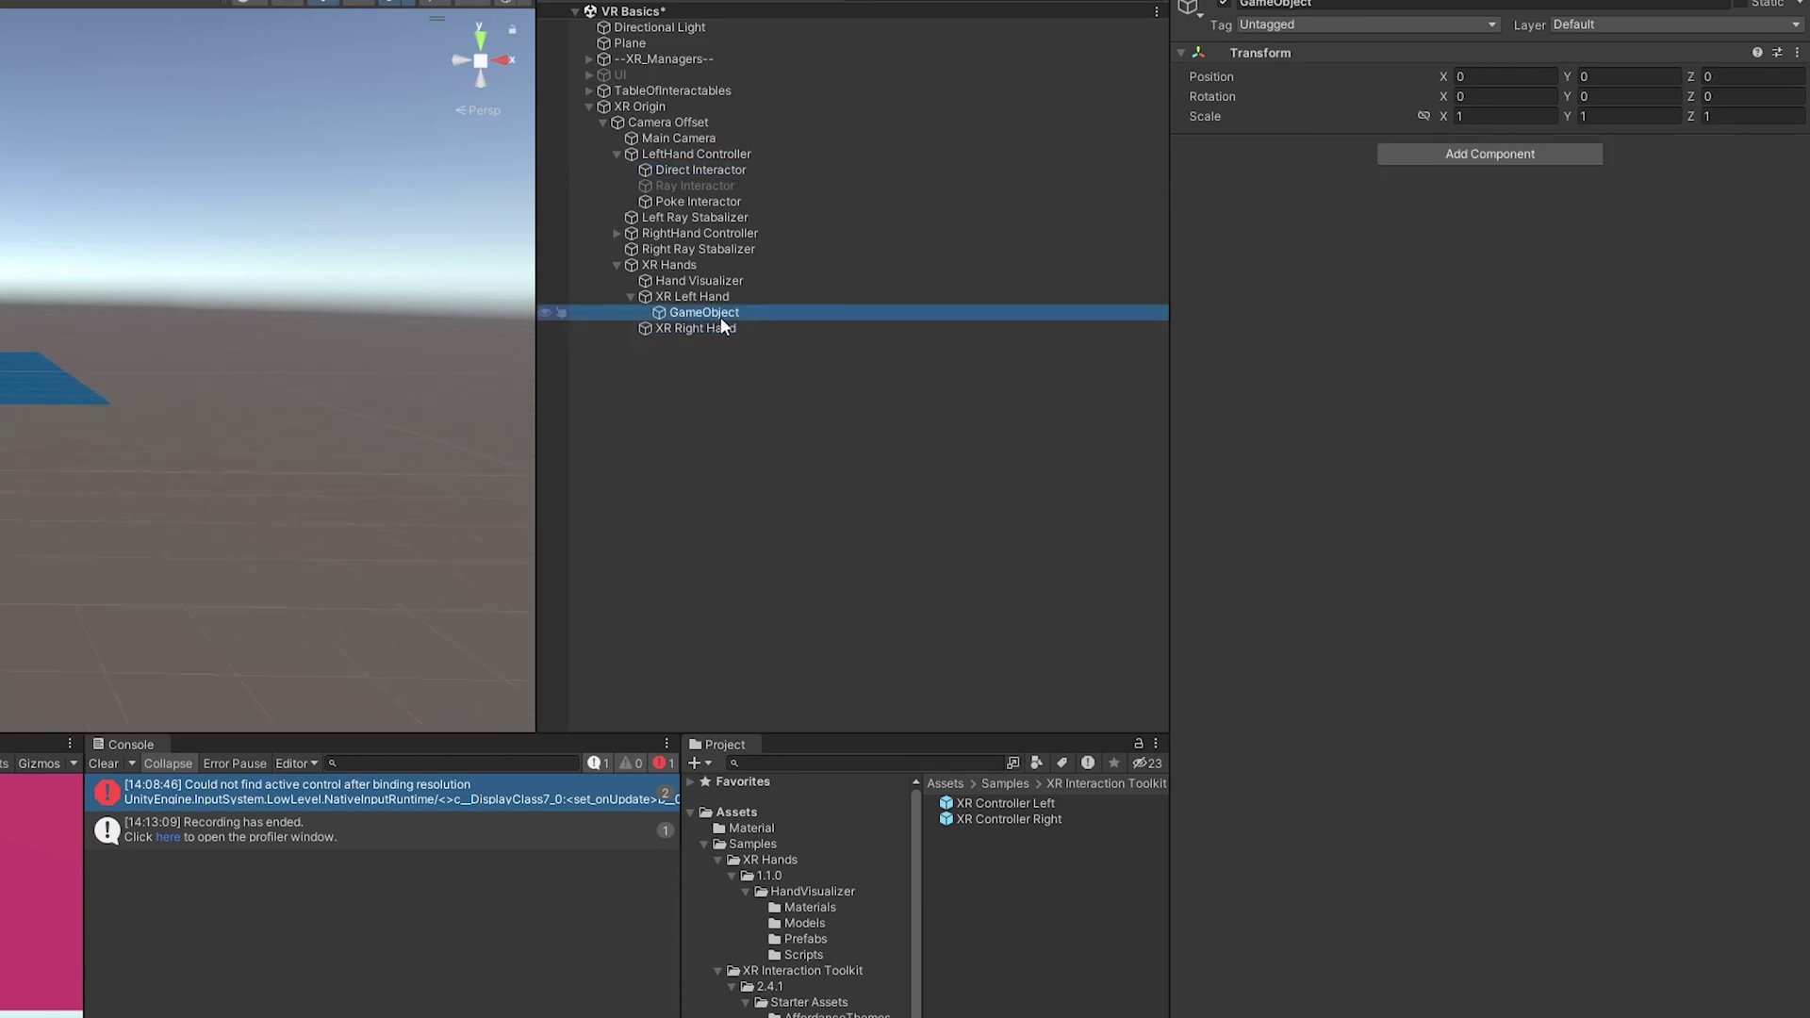
Rename the new child 'Direct Interactor' and add an XR Direct Interactor component
key(F2)
text(Direct Interactor)
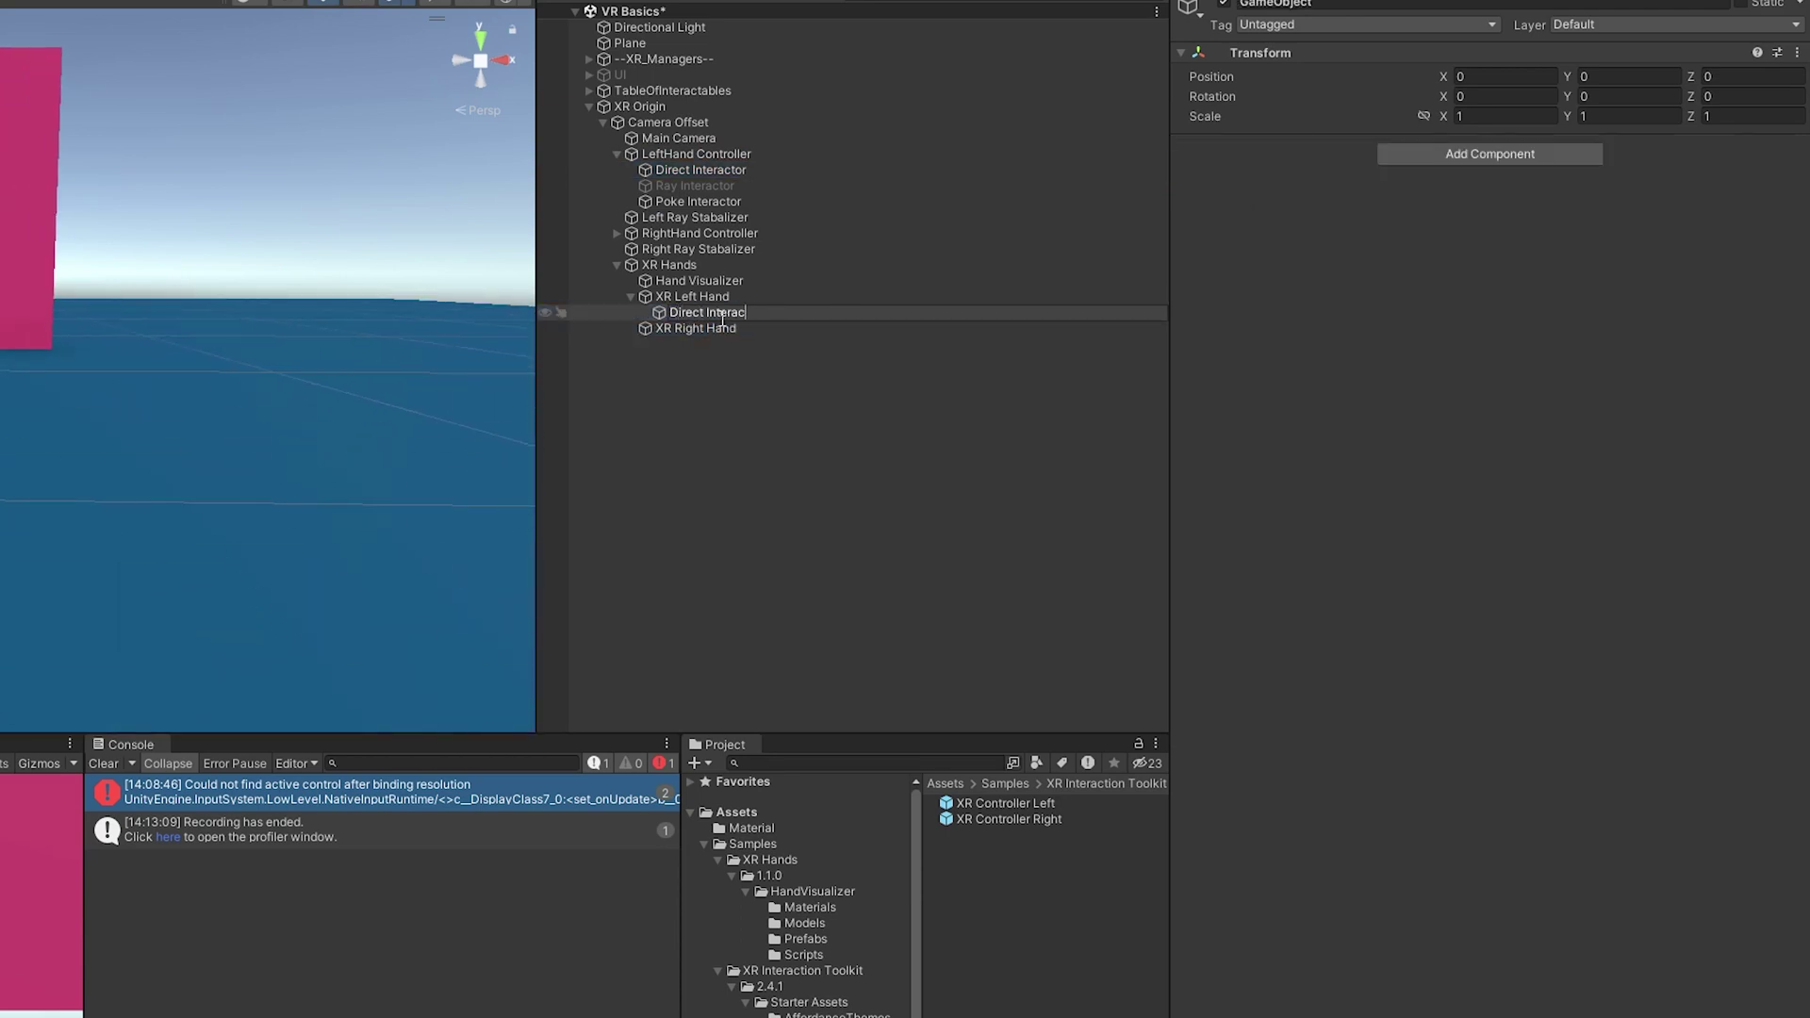
key(Return)
click(1412, 160)
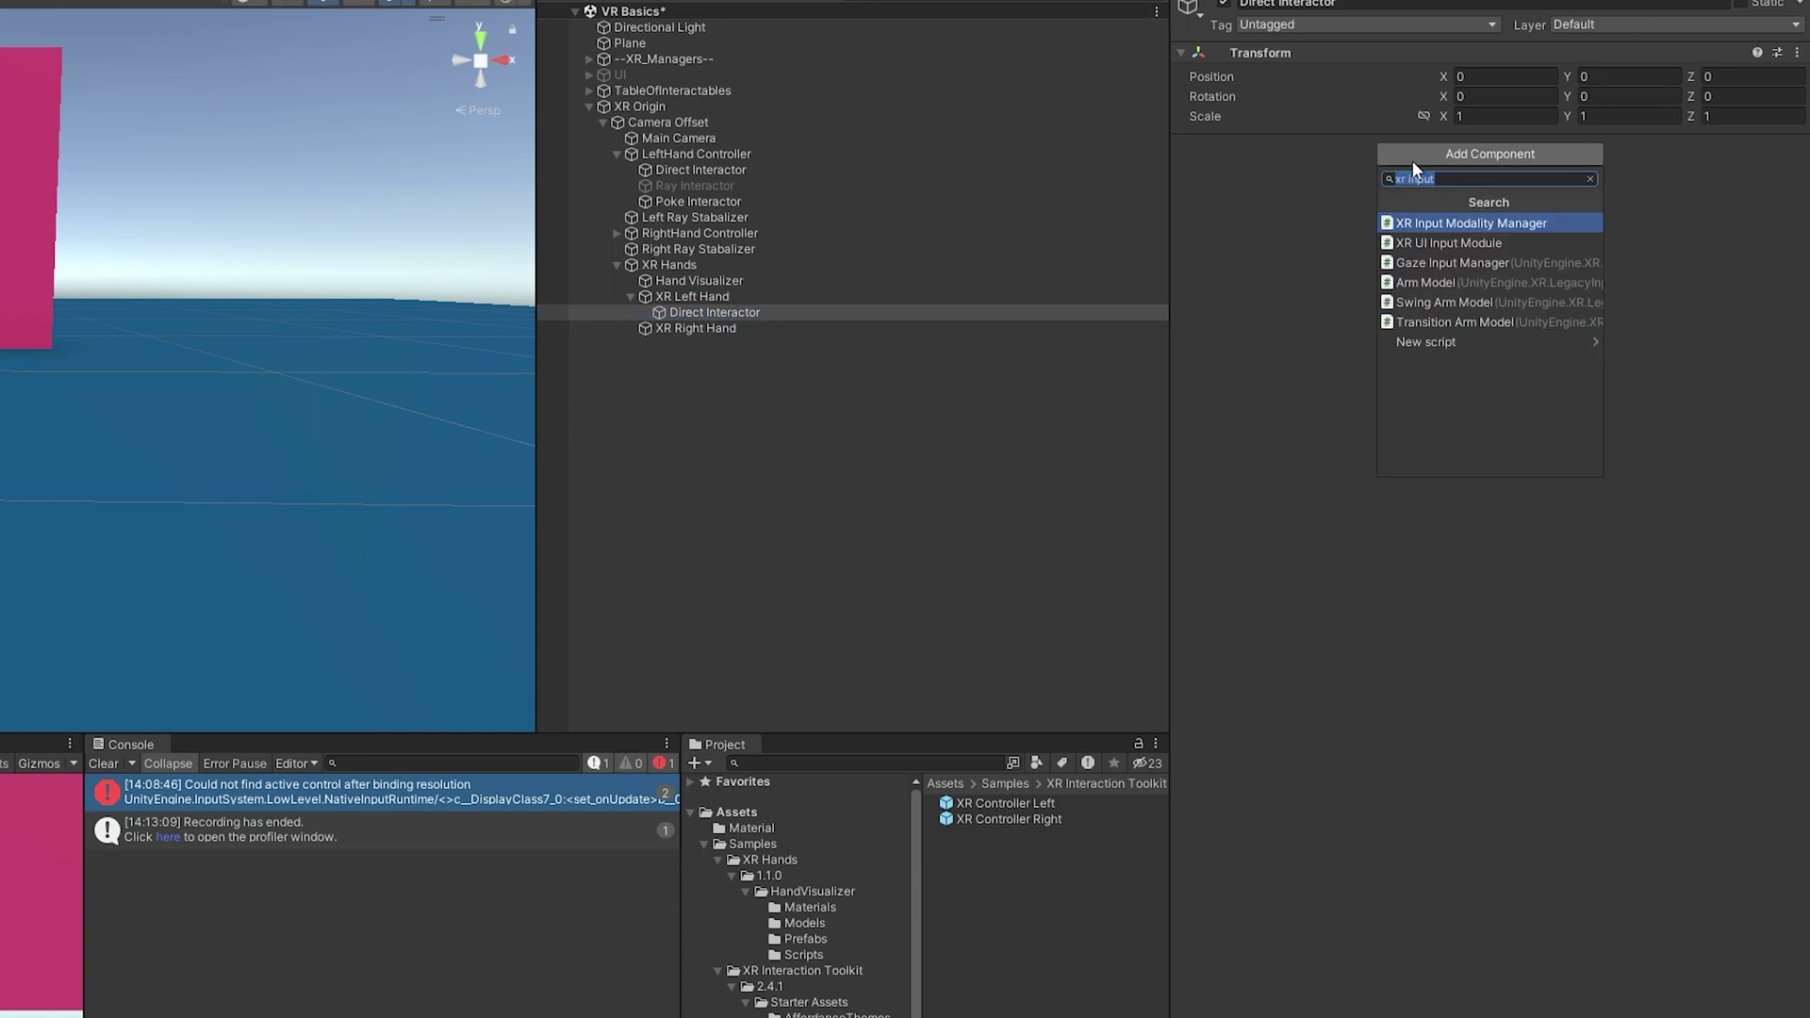
text(xr direct)
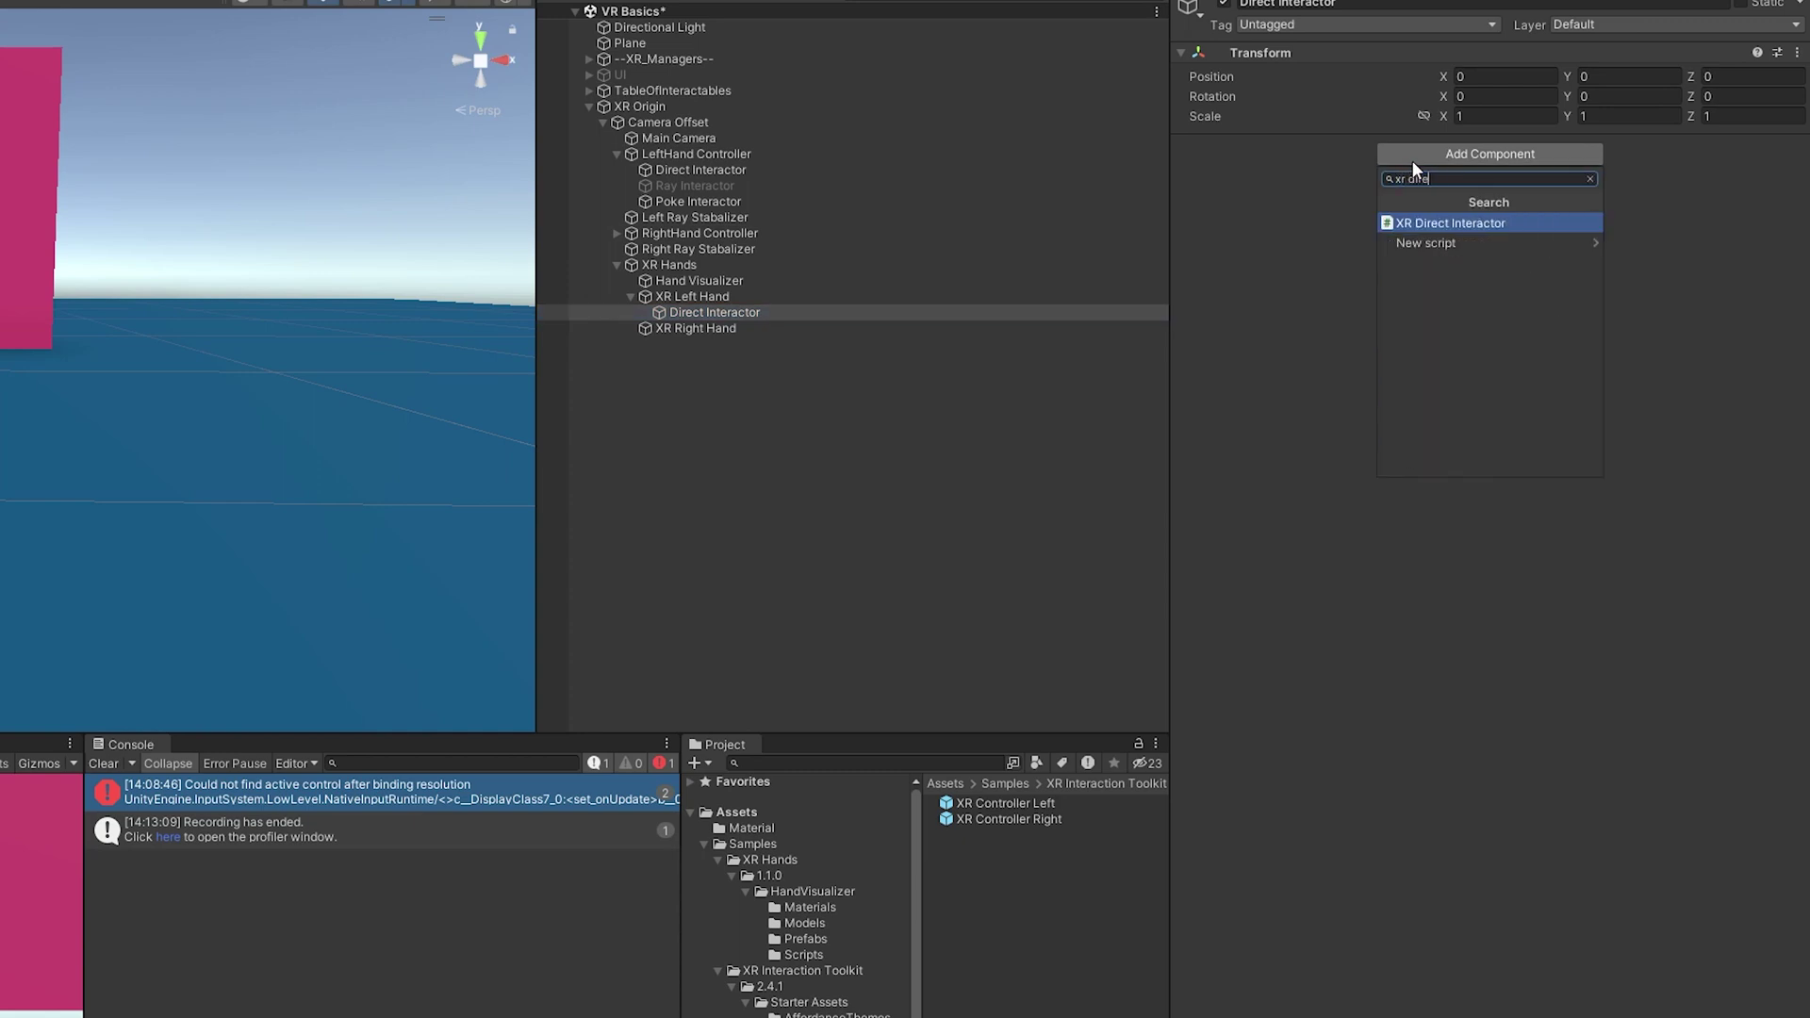
key(Return)
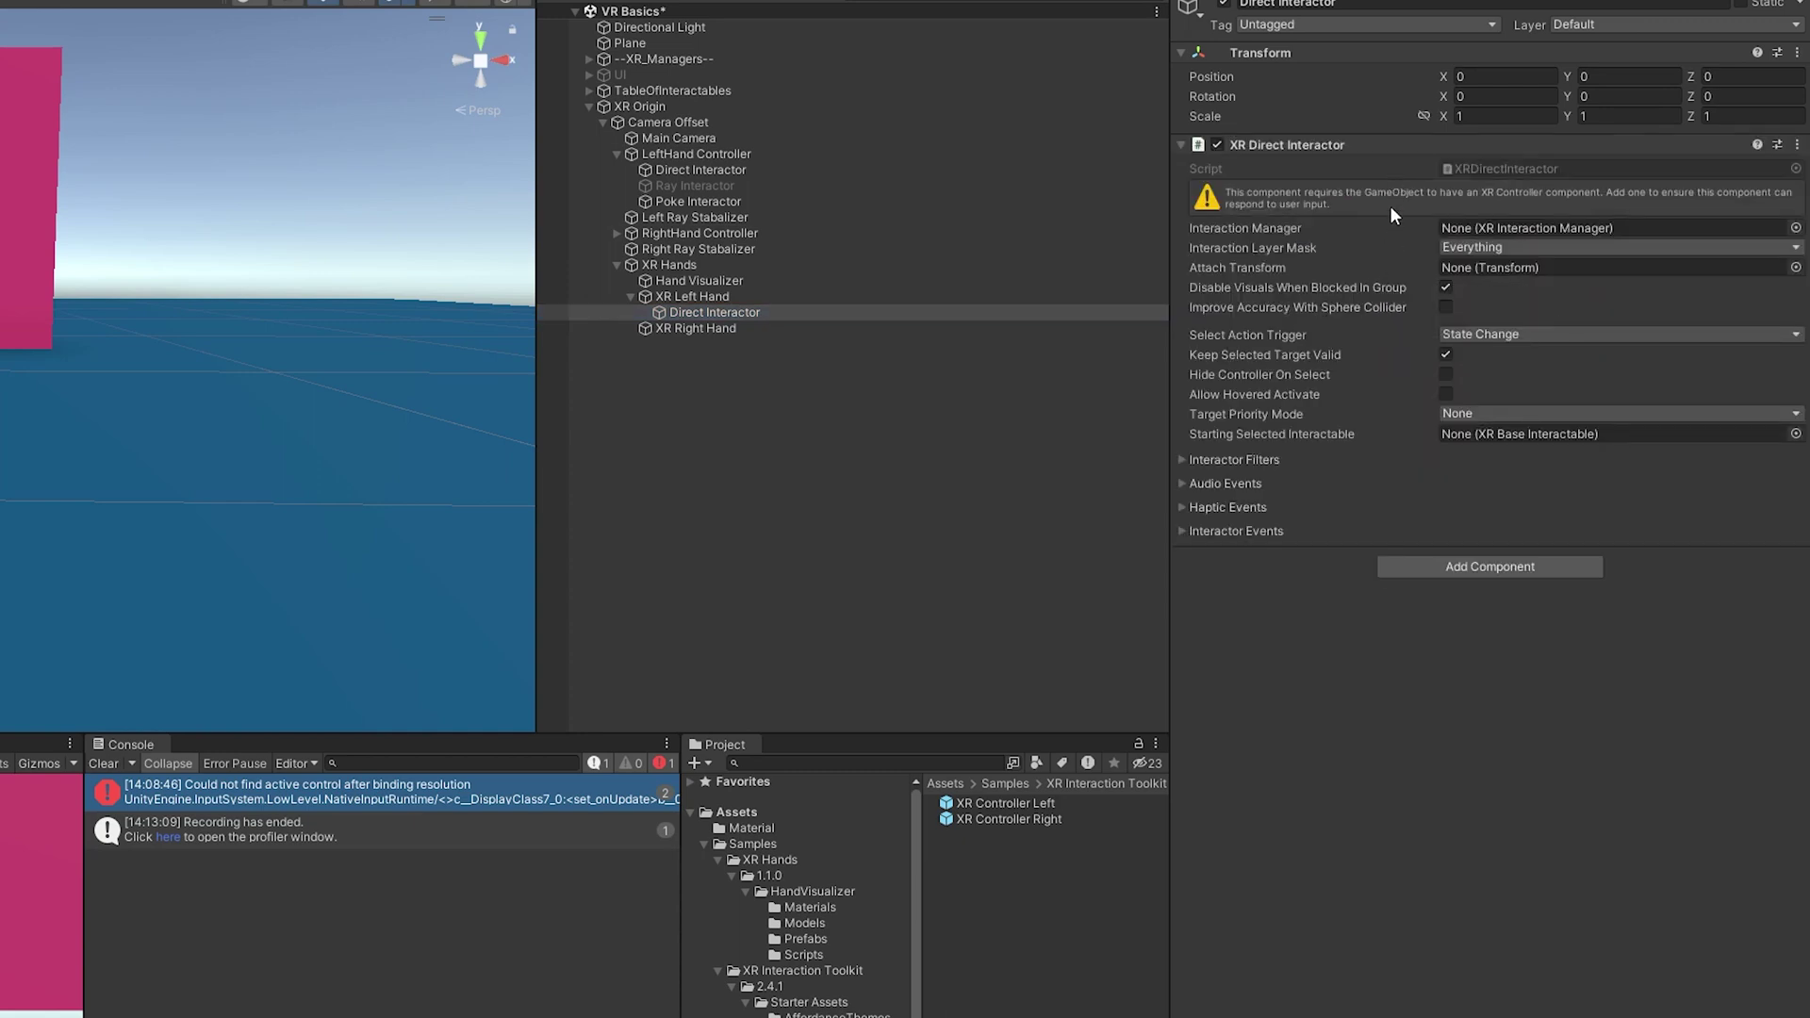
Add a Sphere Collider to the Direct Interactor and enter 0.1 as its radius
click(1476, 568)
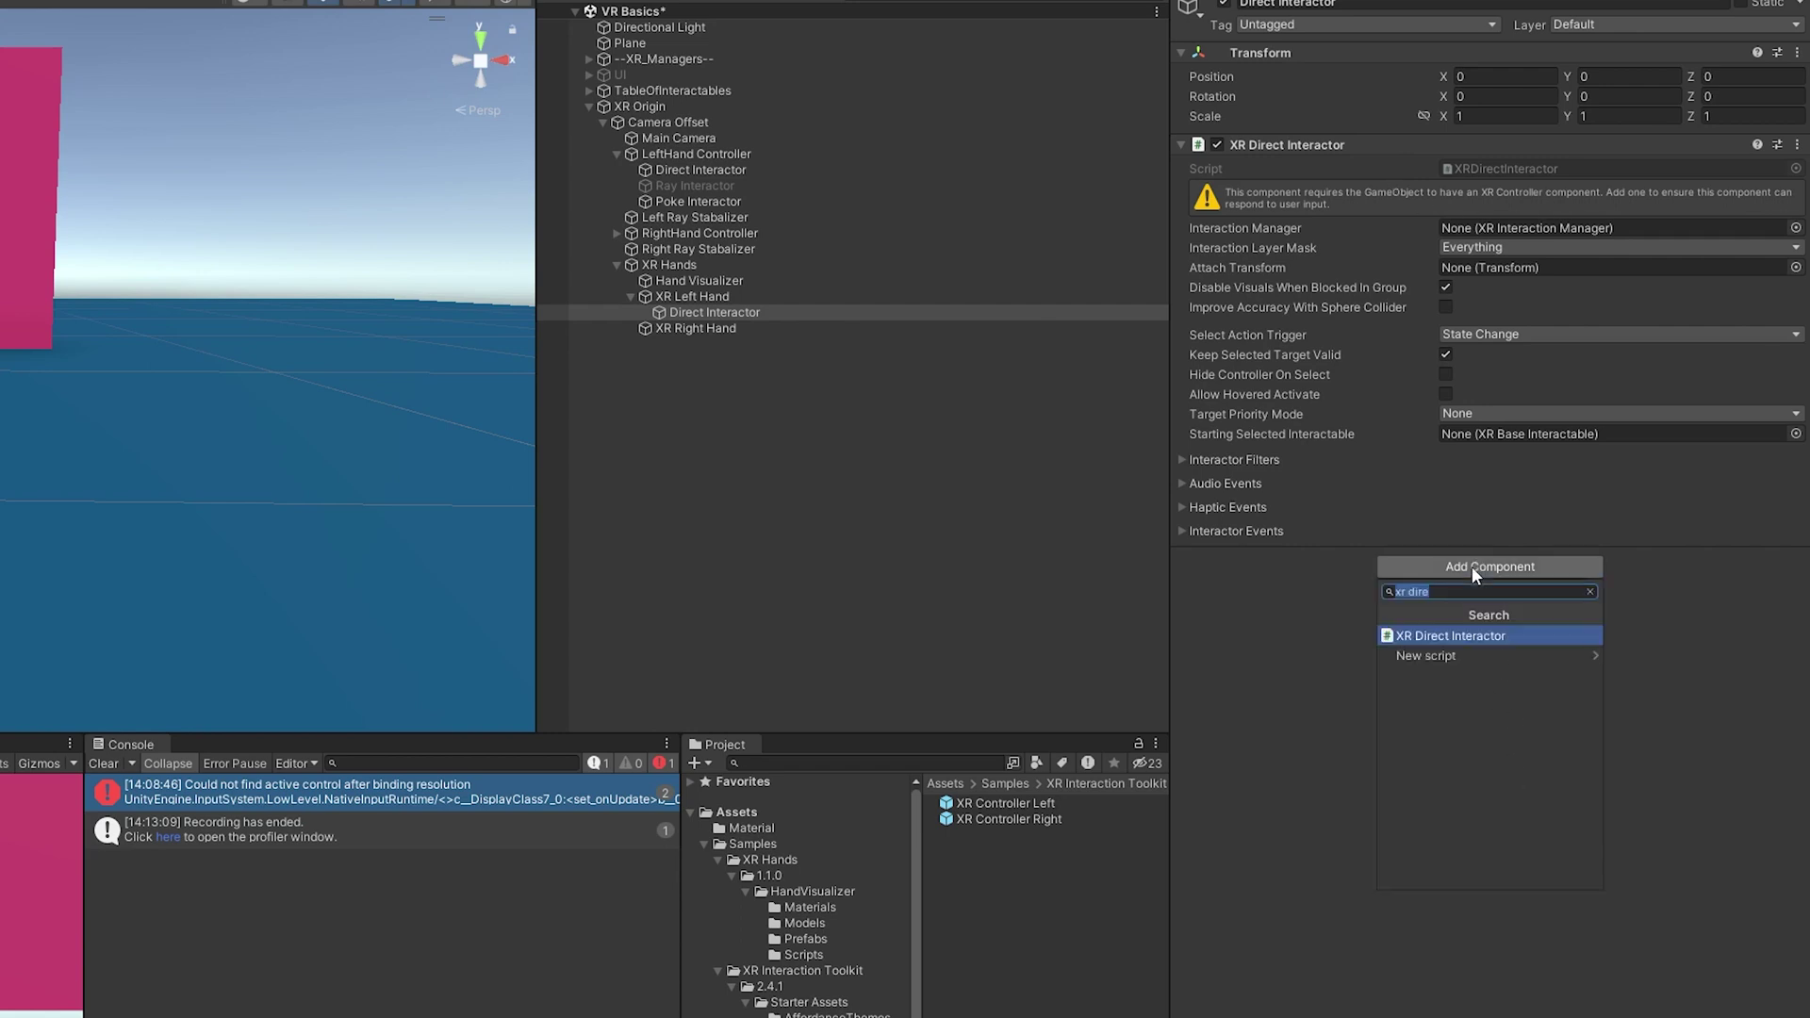
text(sphere)
key(Return)
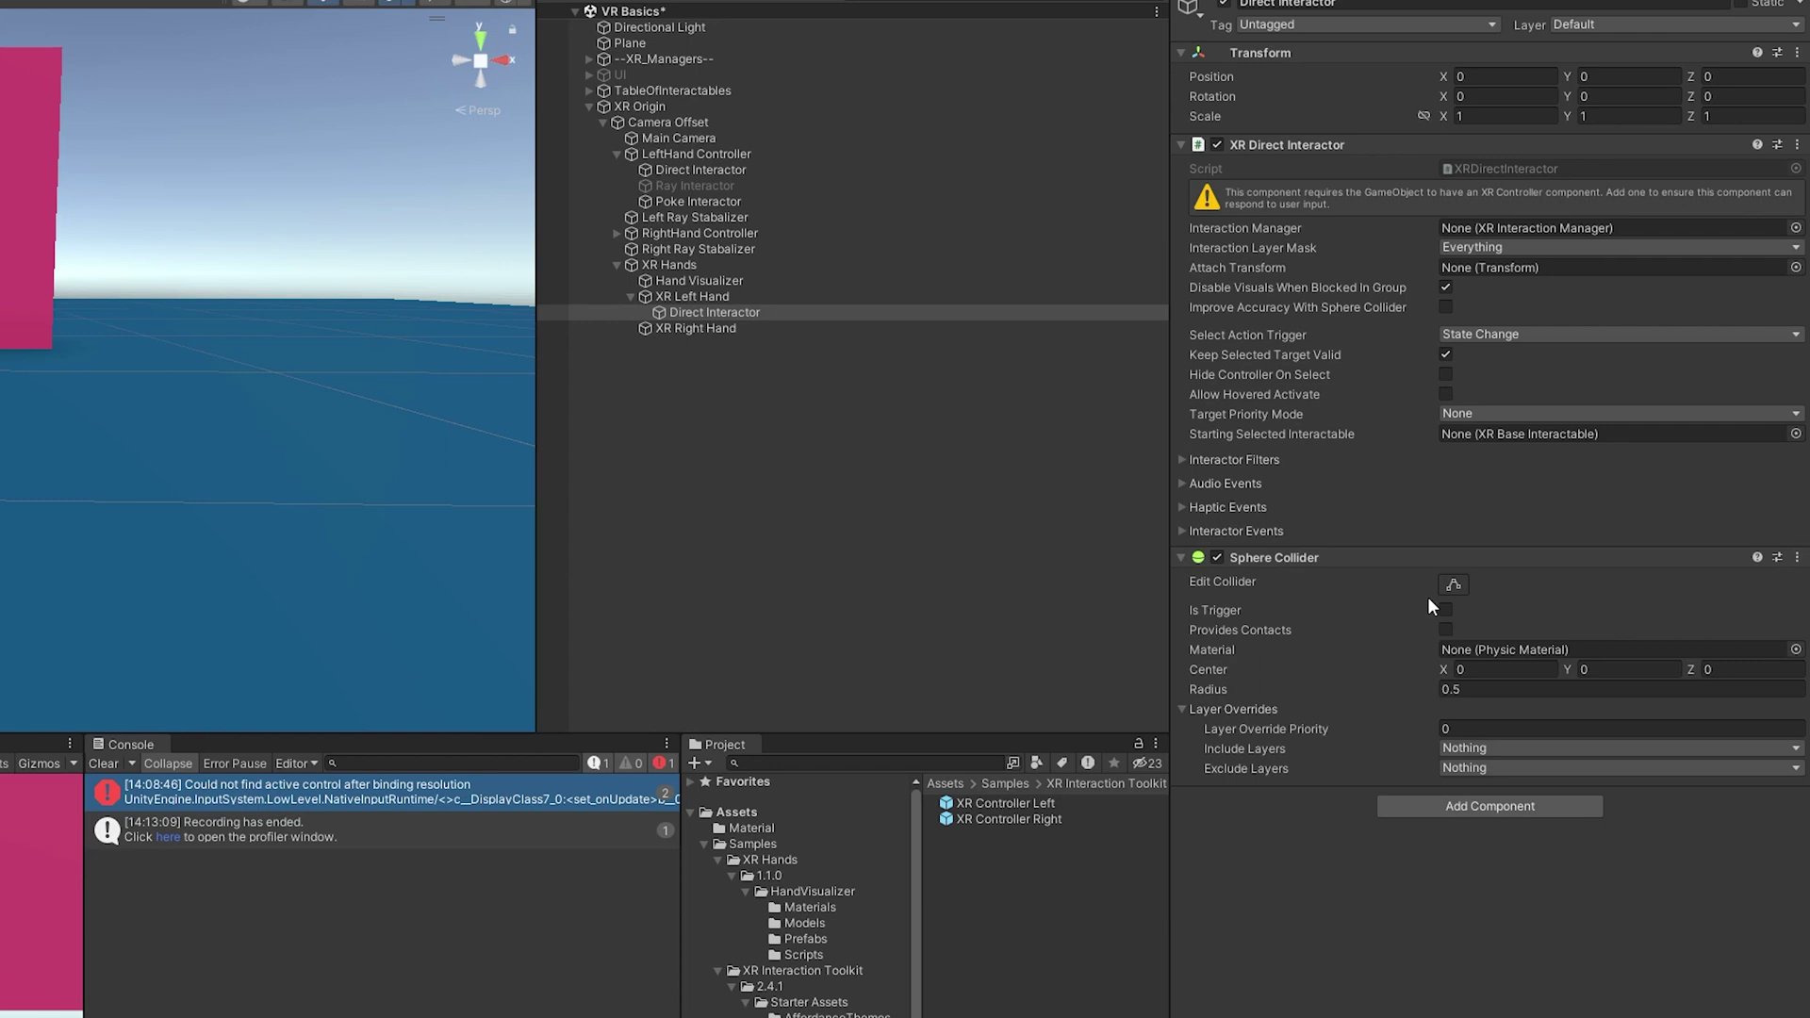
click(1488, 691)
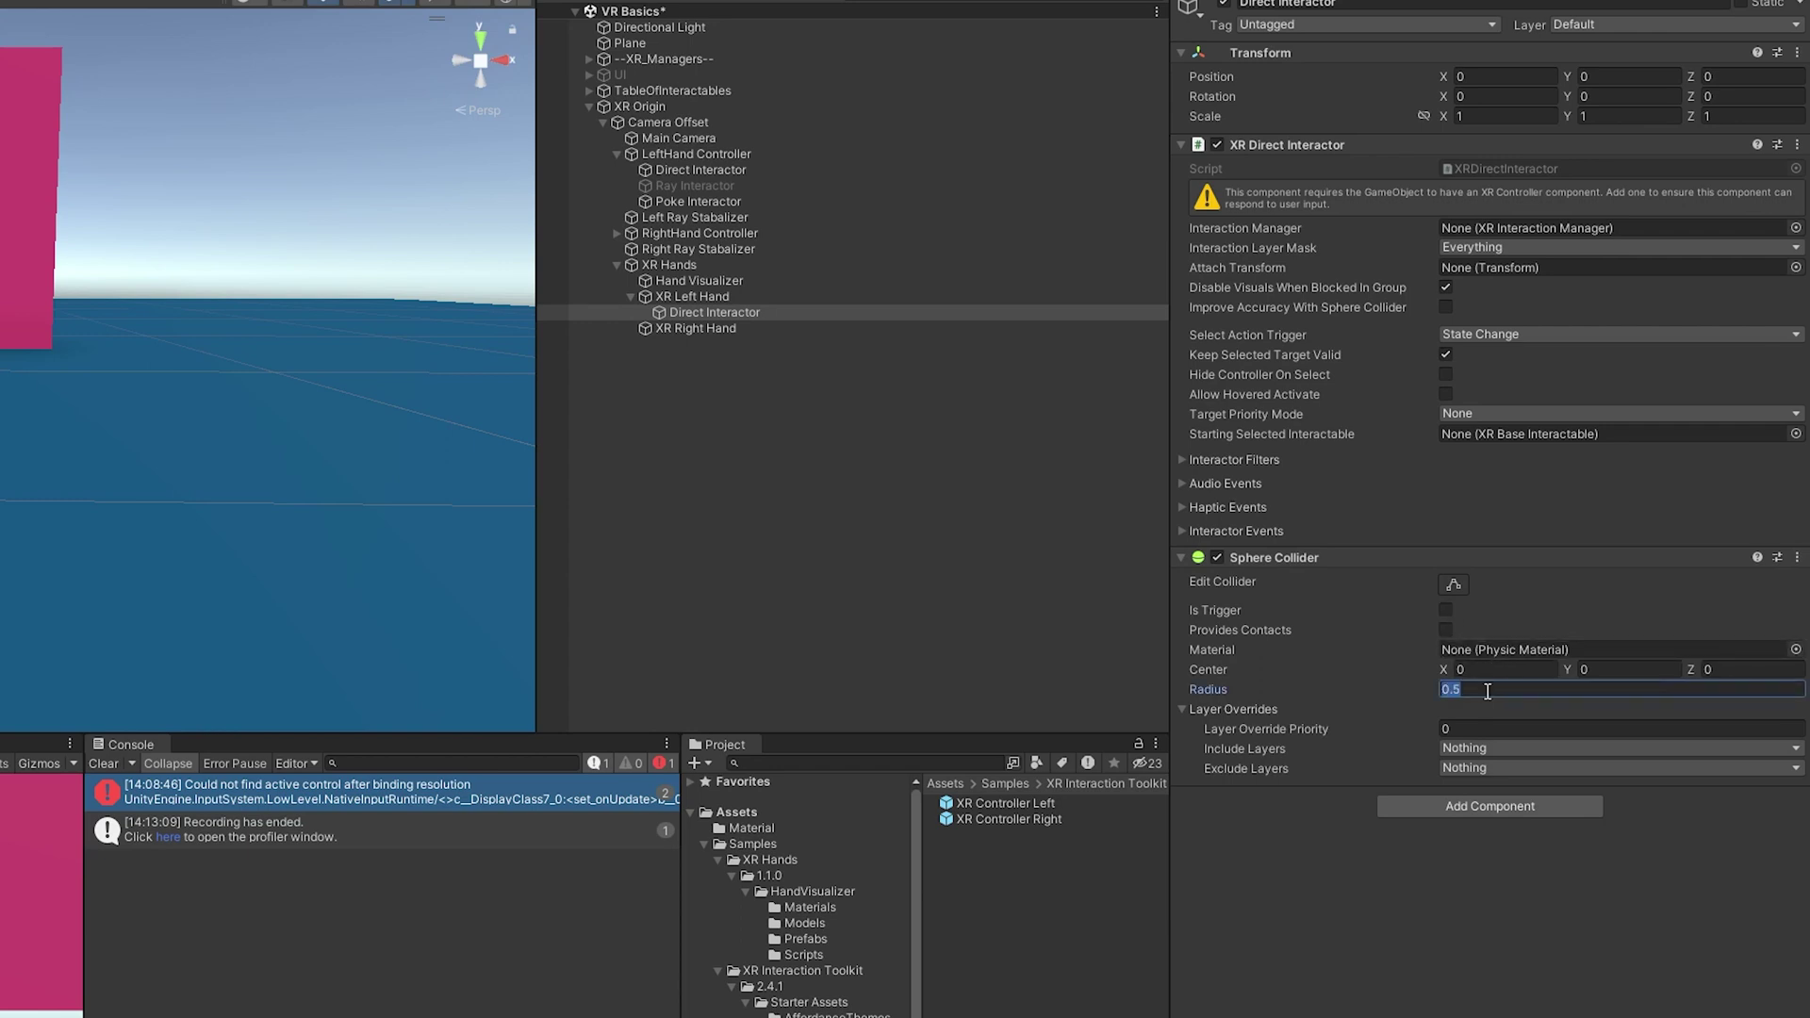
text(0.1)
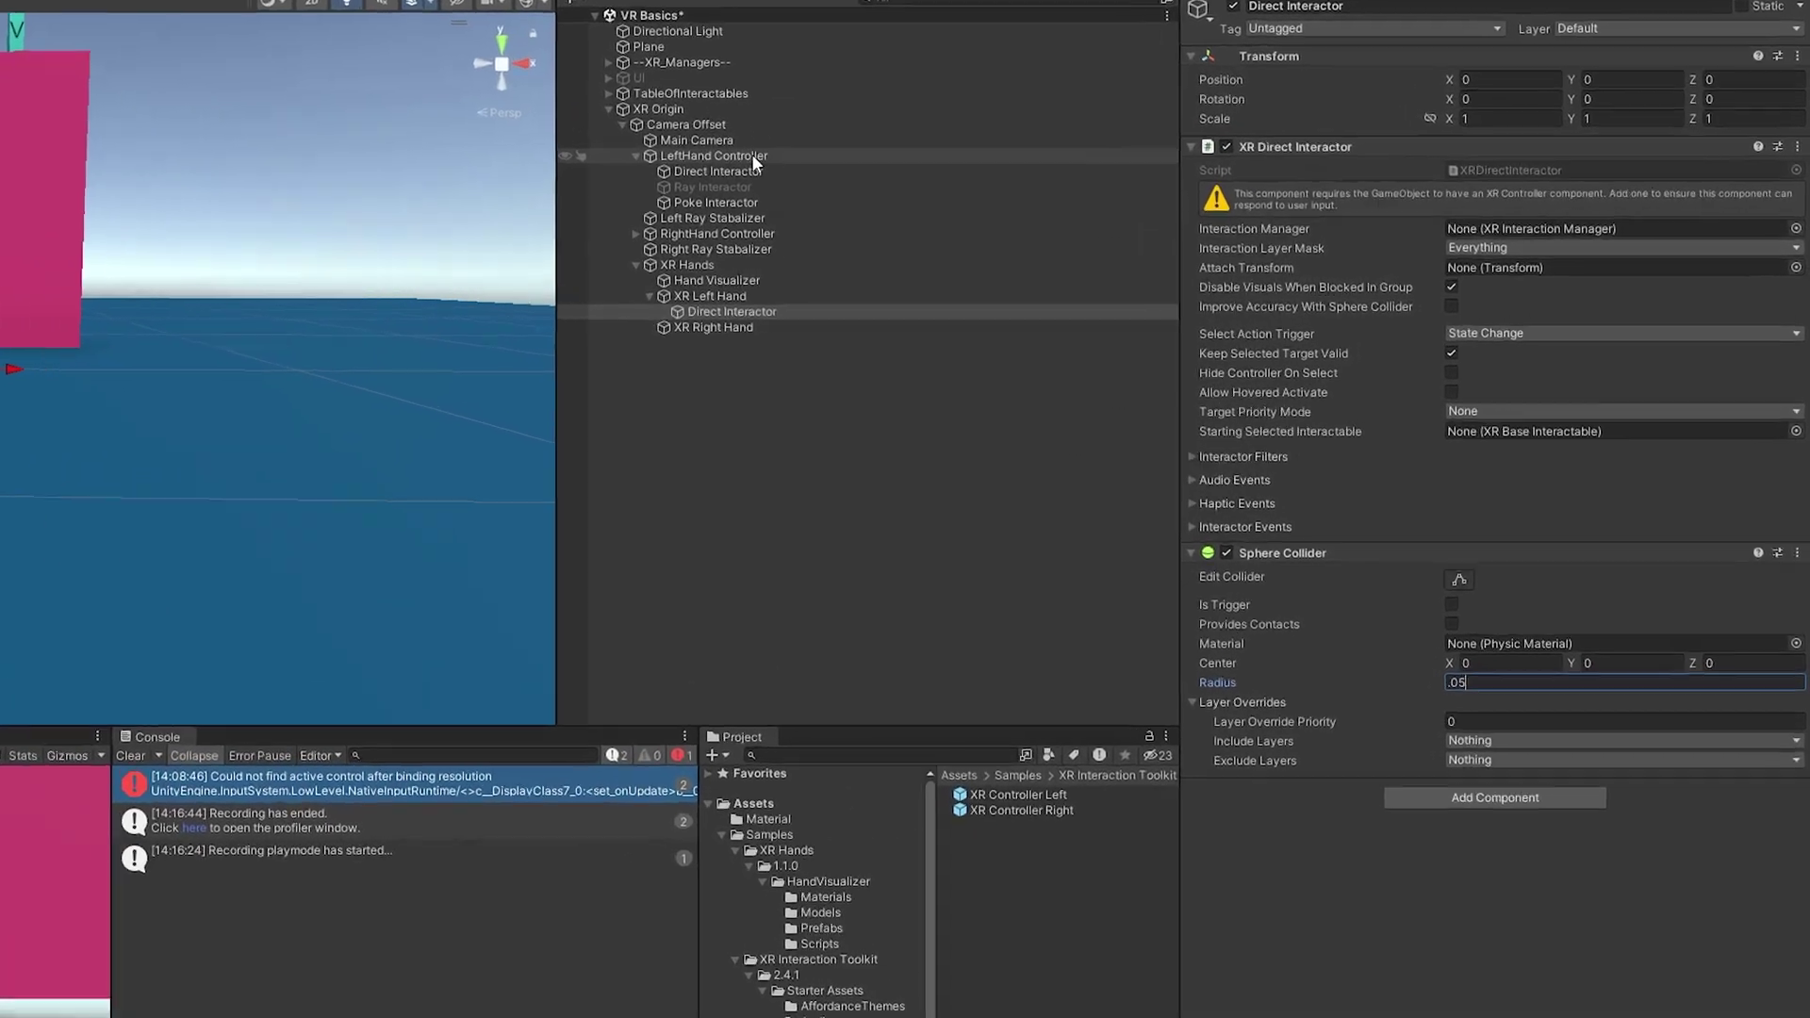
click(733, 154)
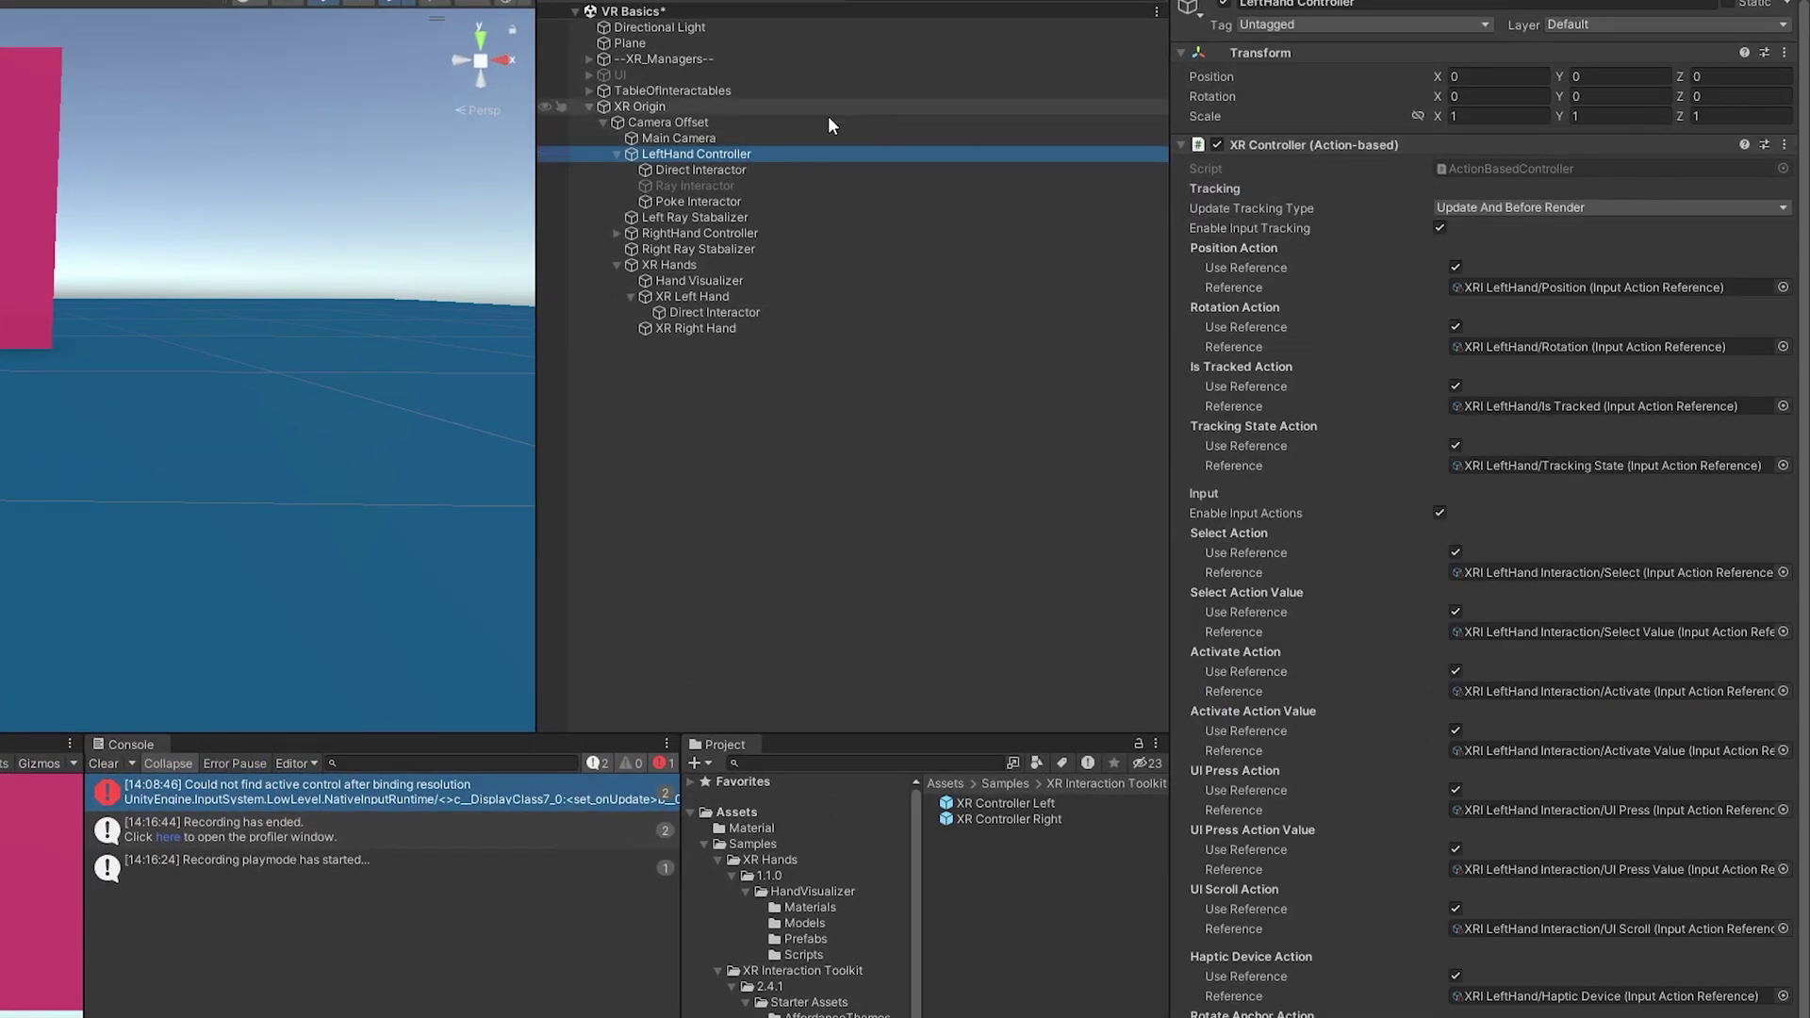
click(773, 166)
click(748, 185)
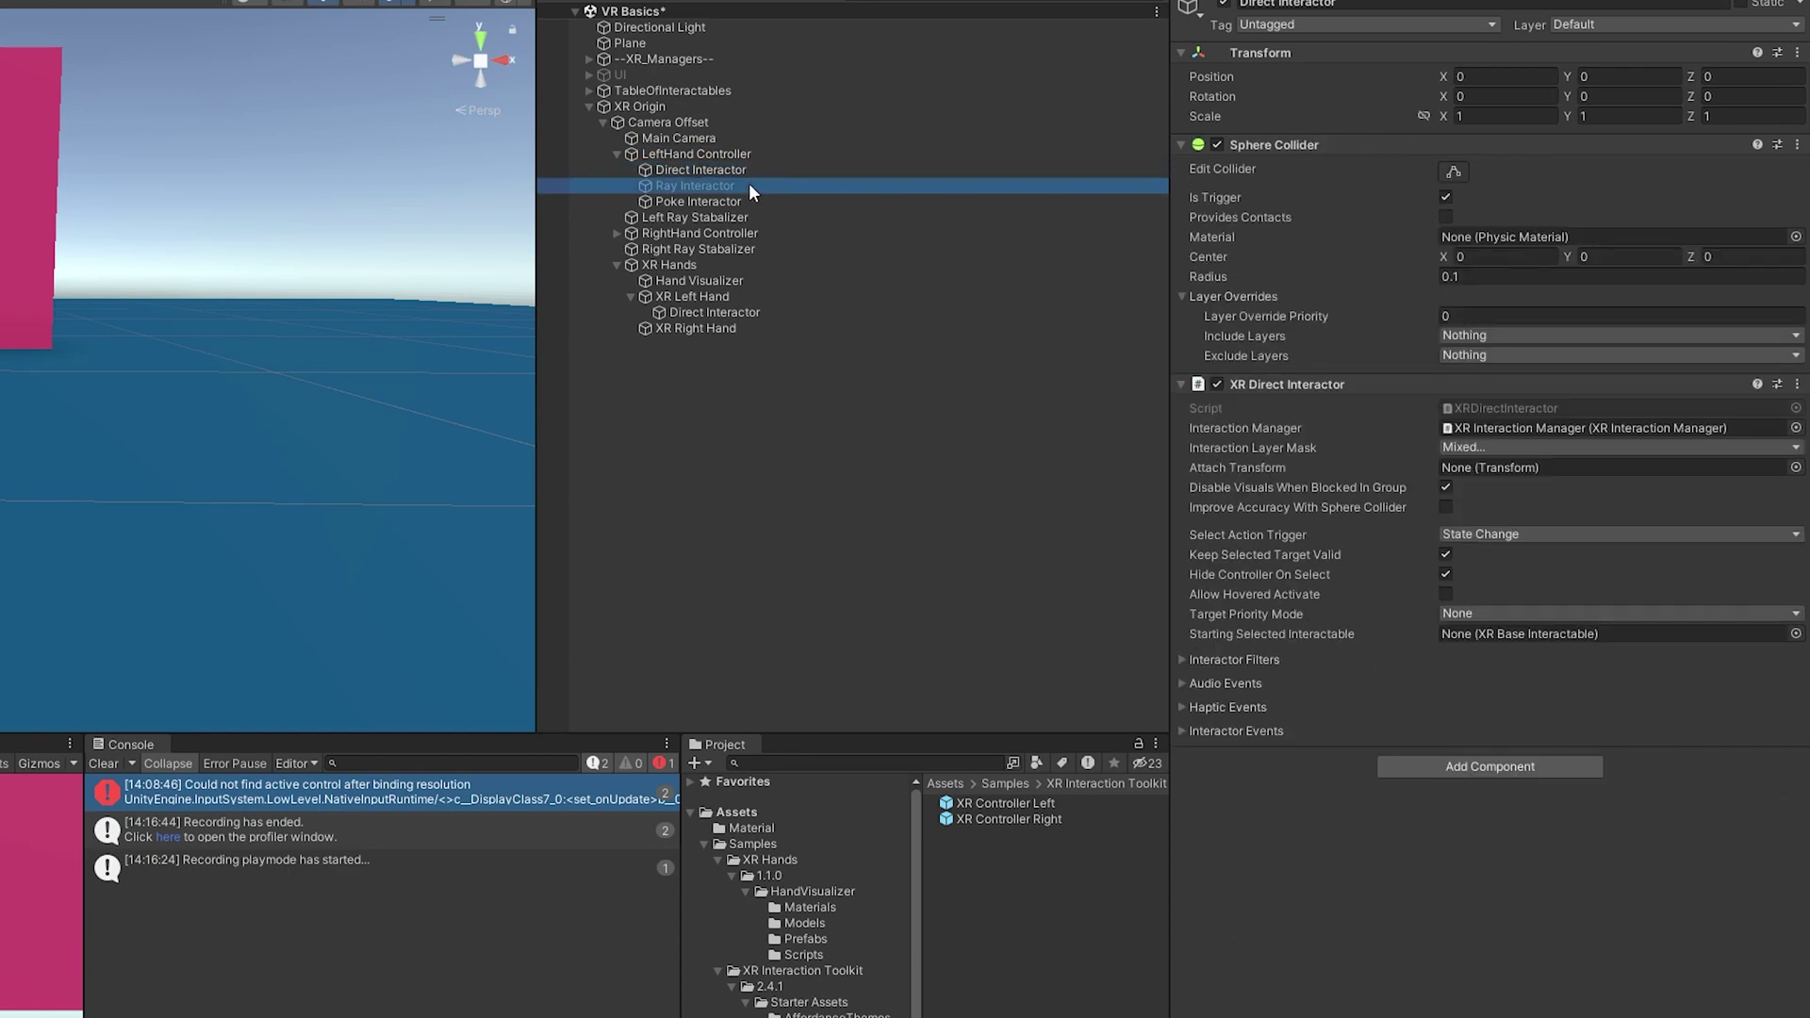
click(733, 201)
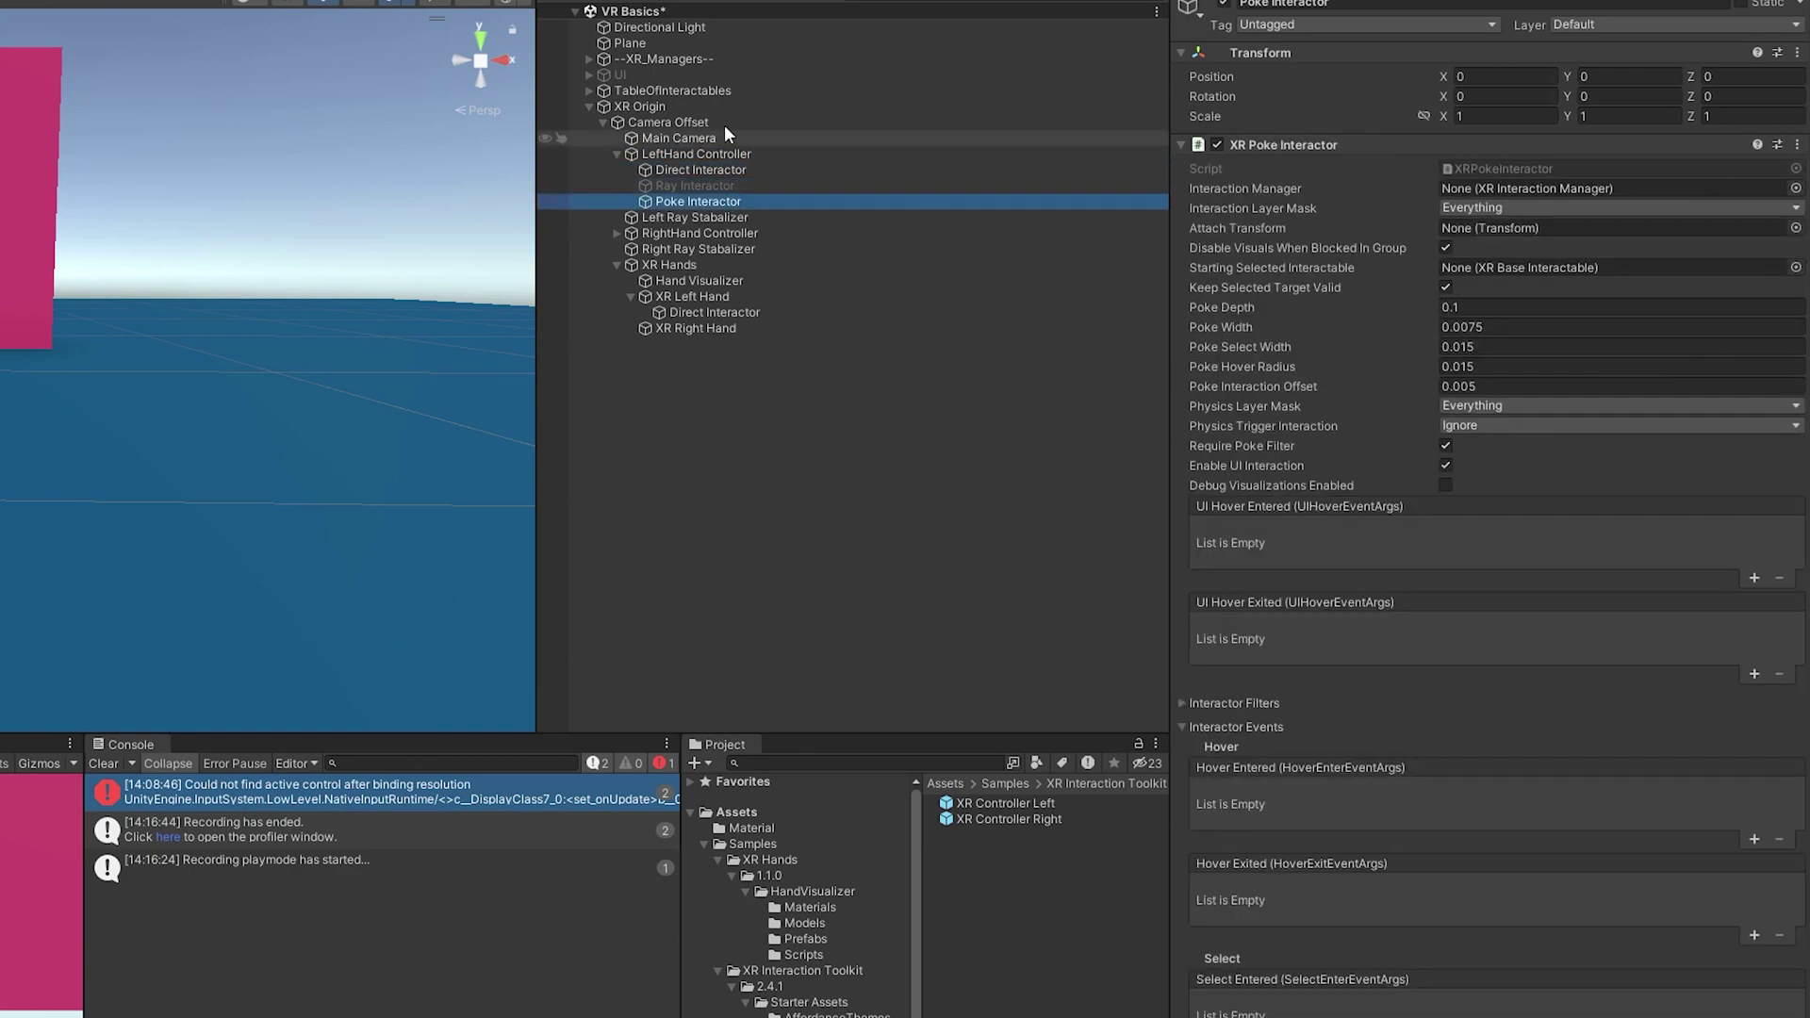
click(709, 298)
click(722, 308)
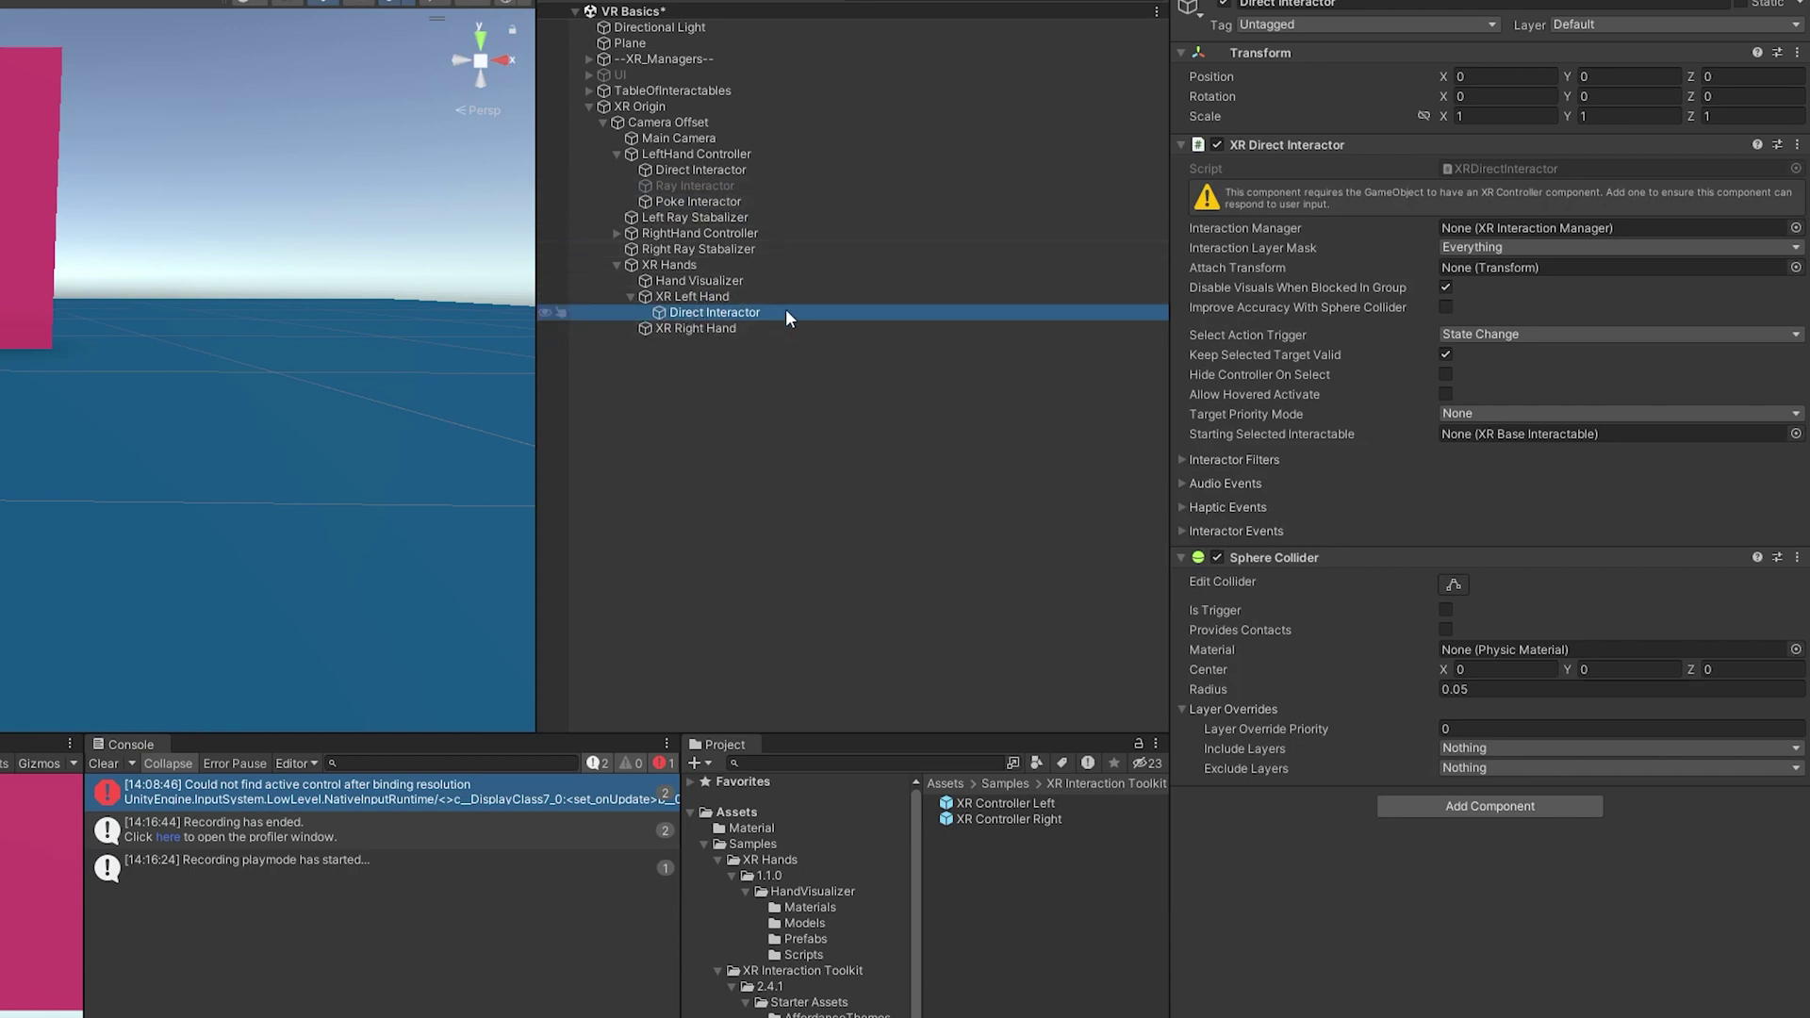
Add an XR Controller (Action-based) with the XRI Default Left Controller preset and no model prefab
click(1478, 807)
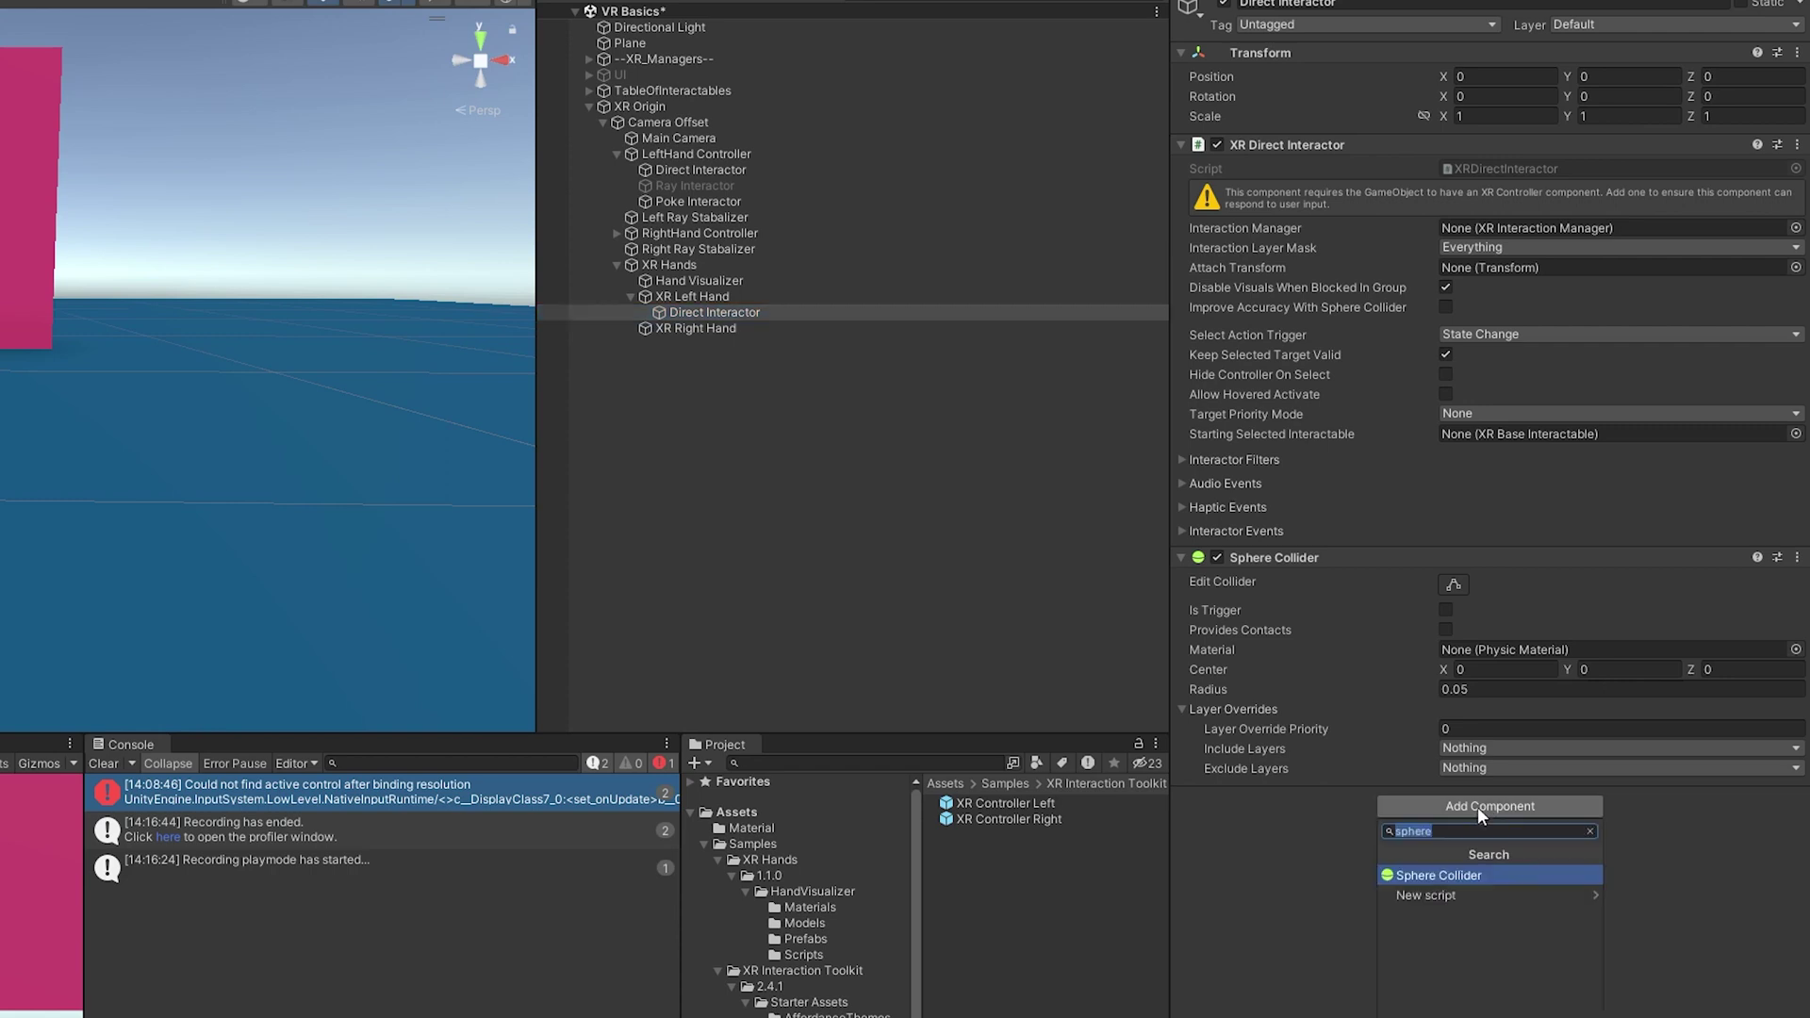
text(xr)
key(Return)
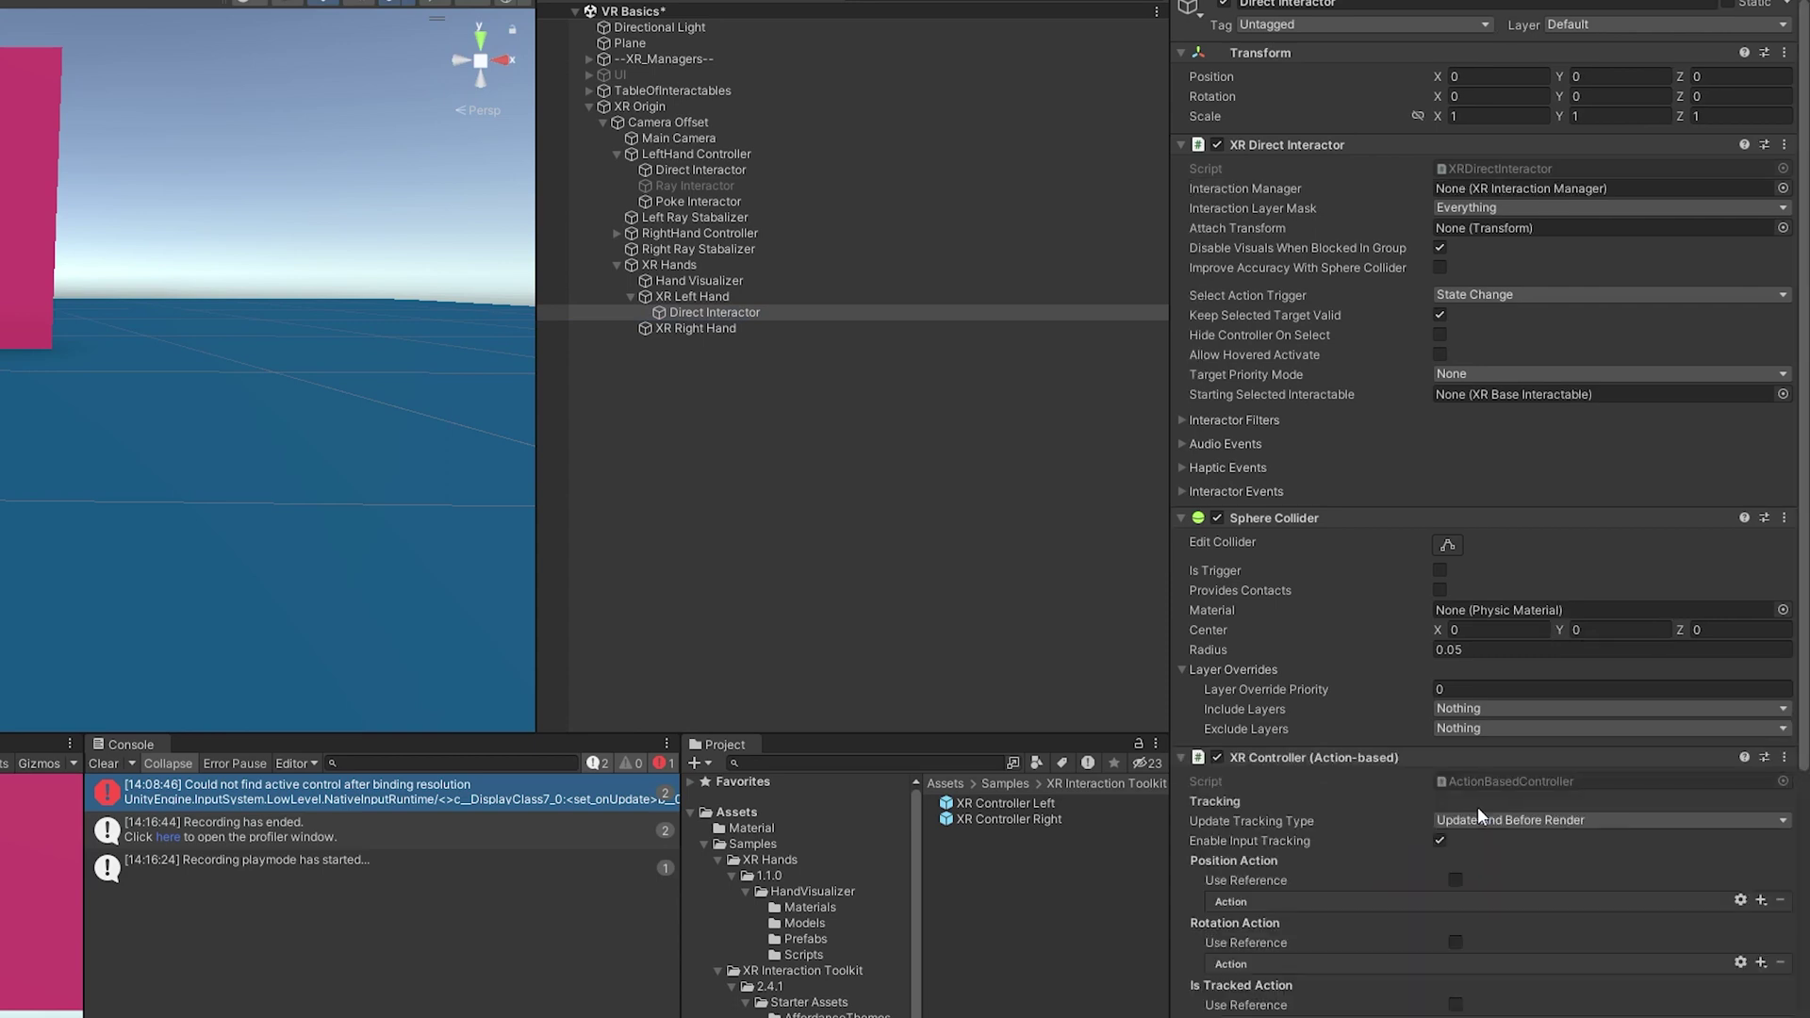
scroll(1479, 806, down, 3)
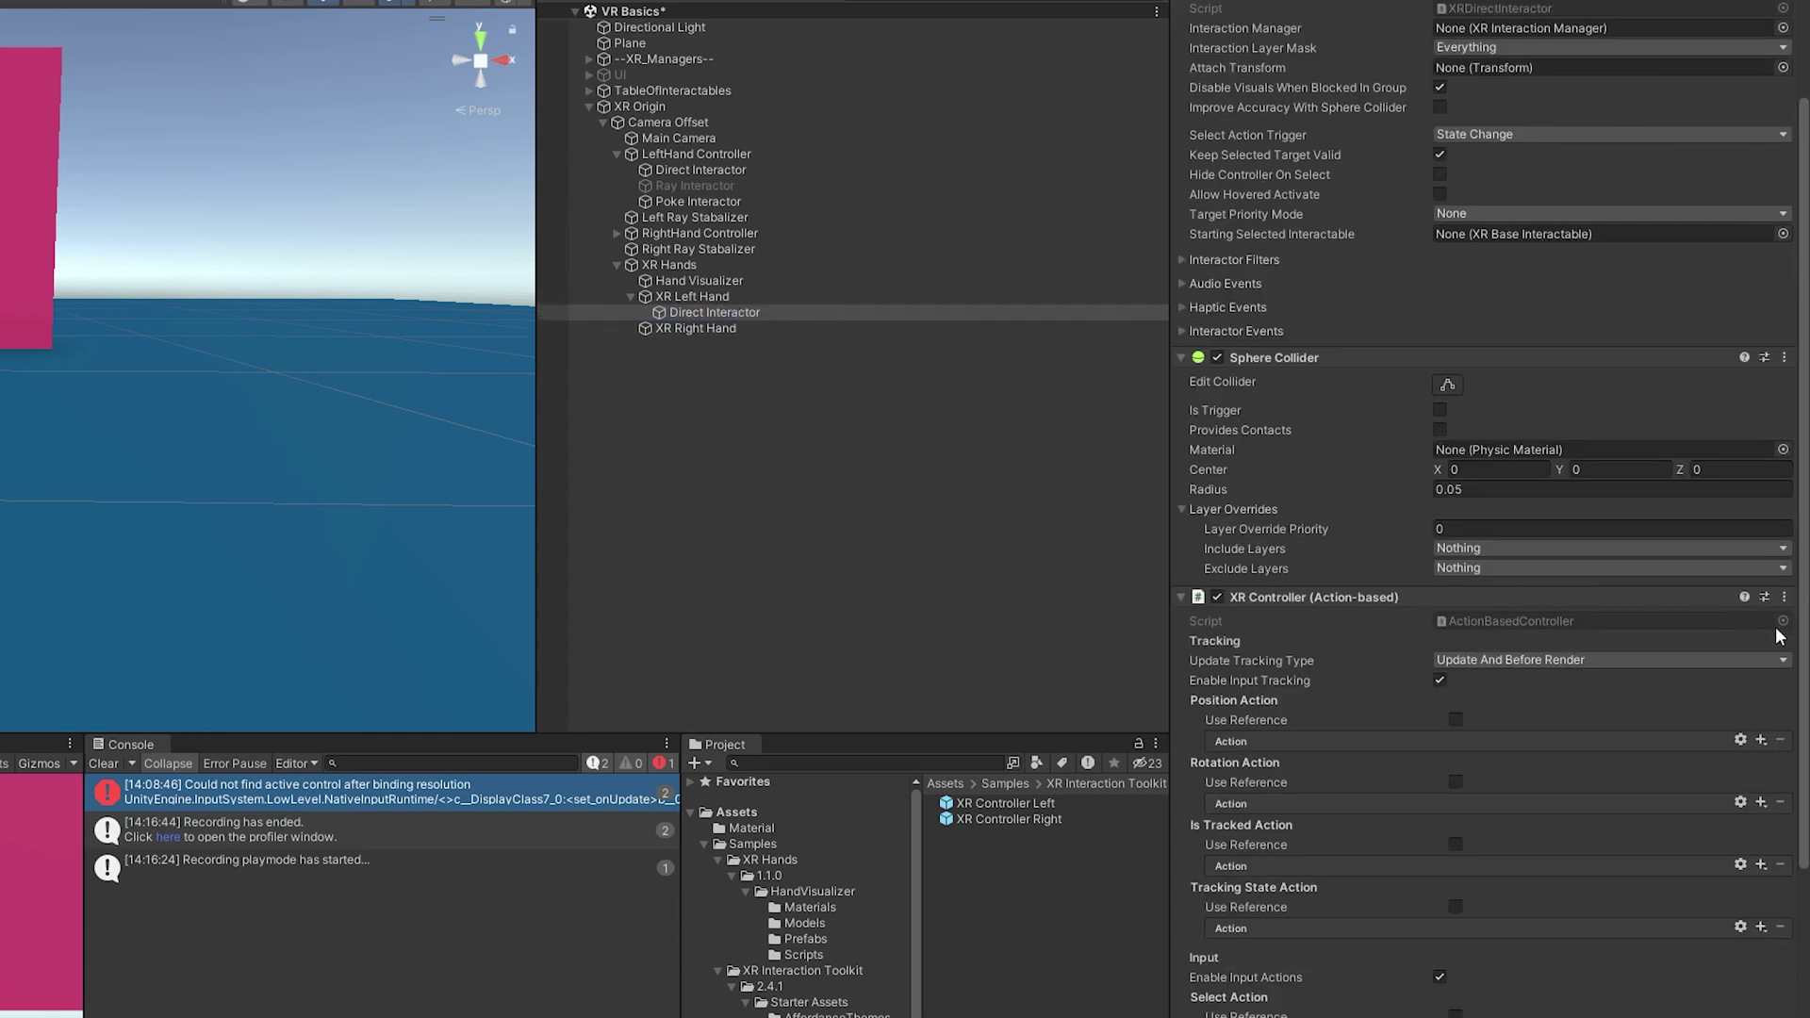
click(1764, 597)
click(1711, 667)
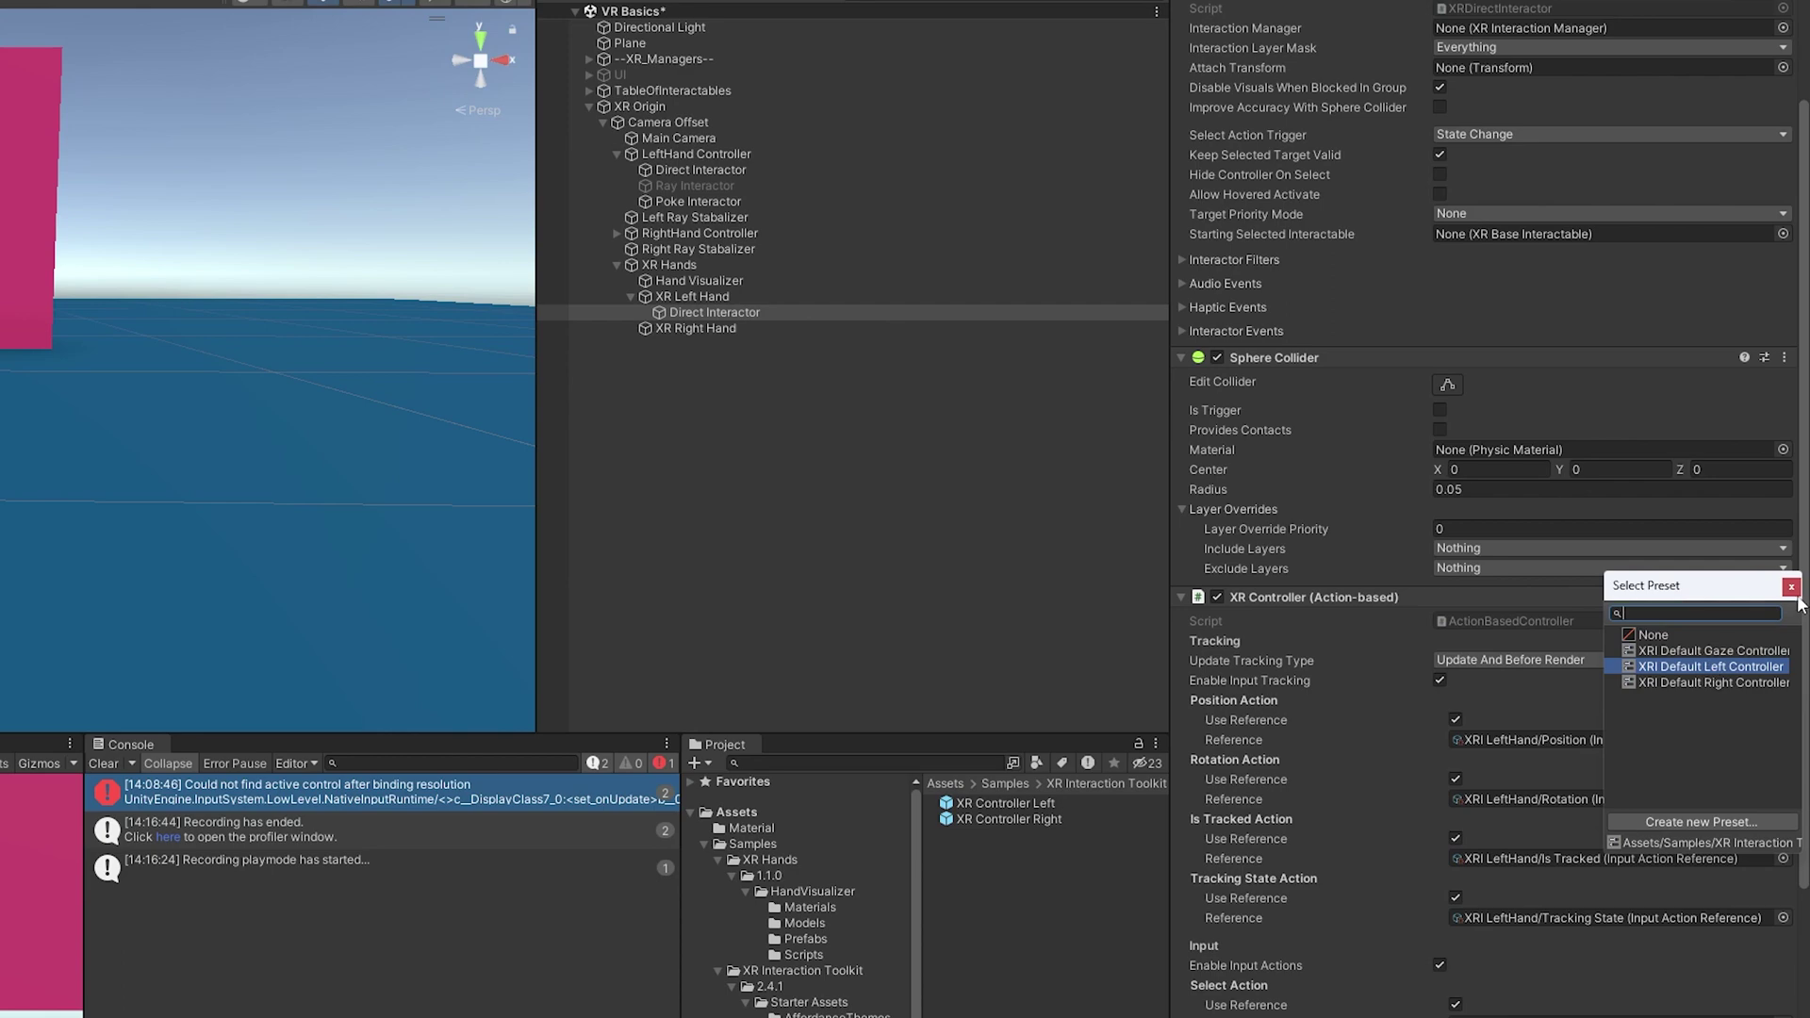
click(1792, 587)
scroll(1385, 202, down, 5)
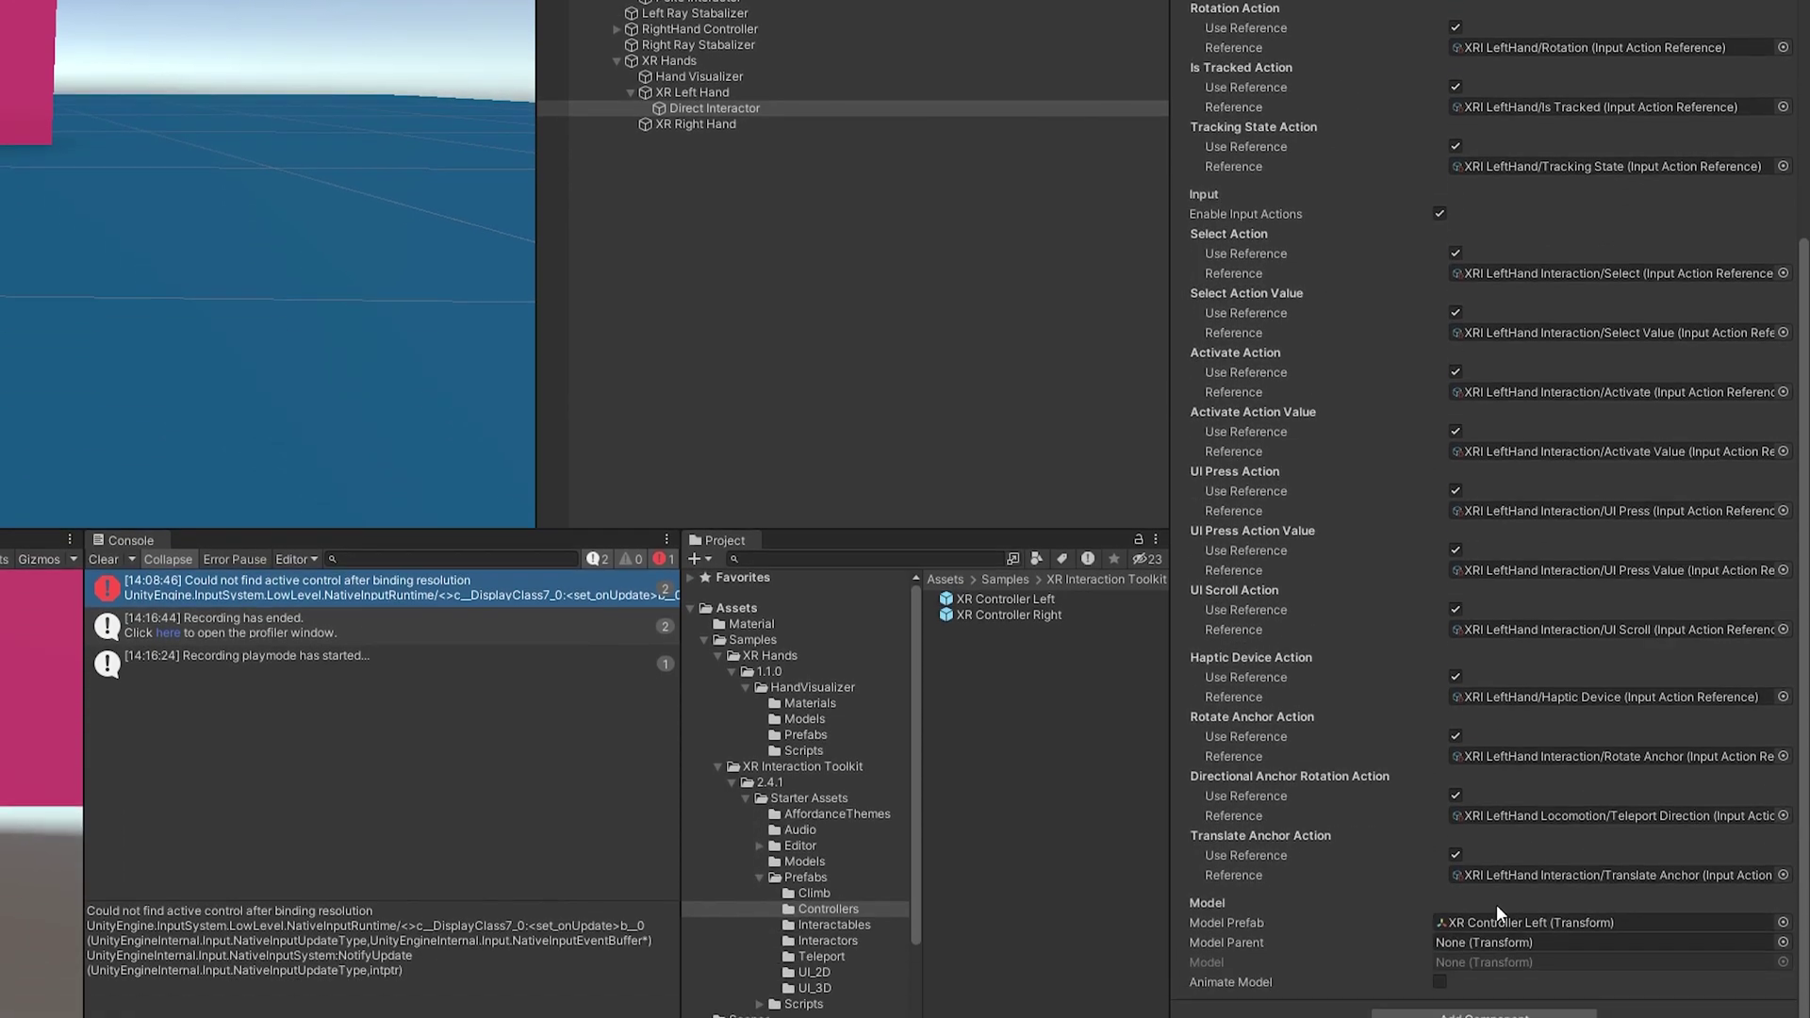
click(1782, 885)
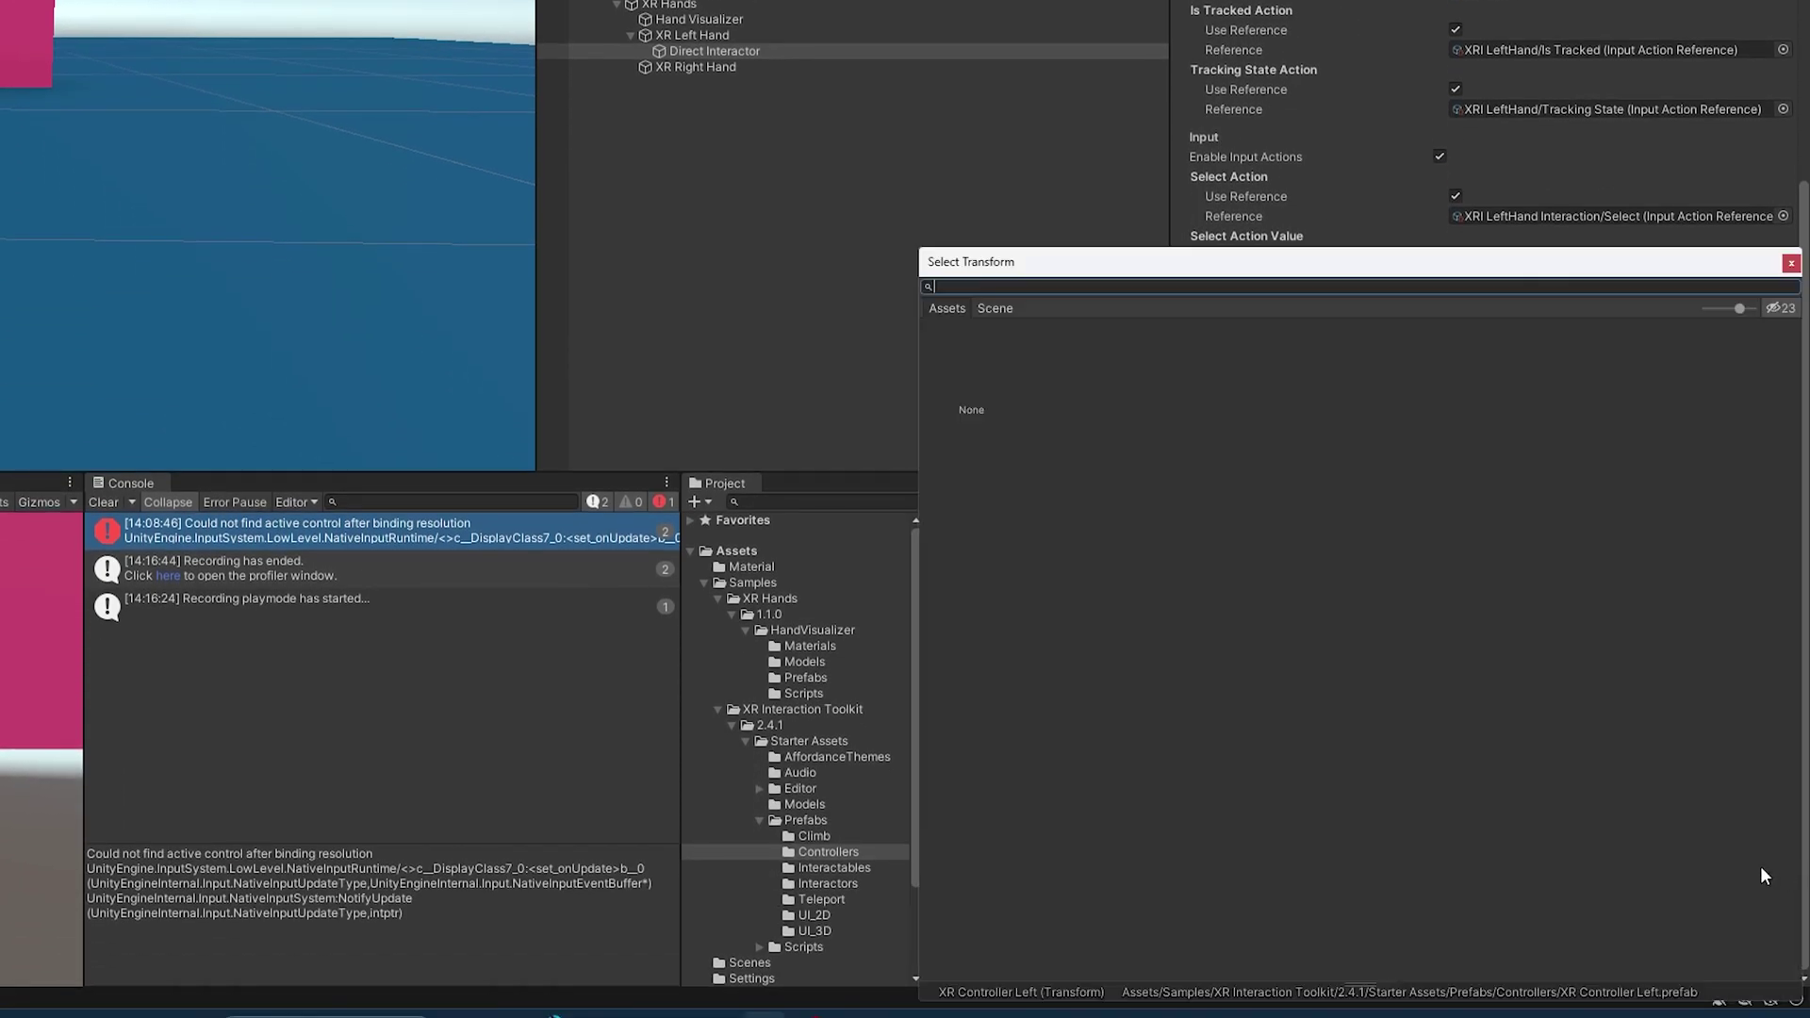
click(1789, 262)
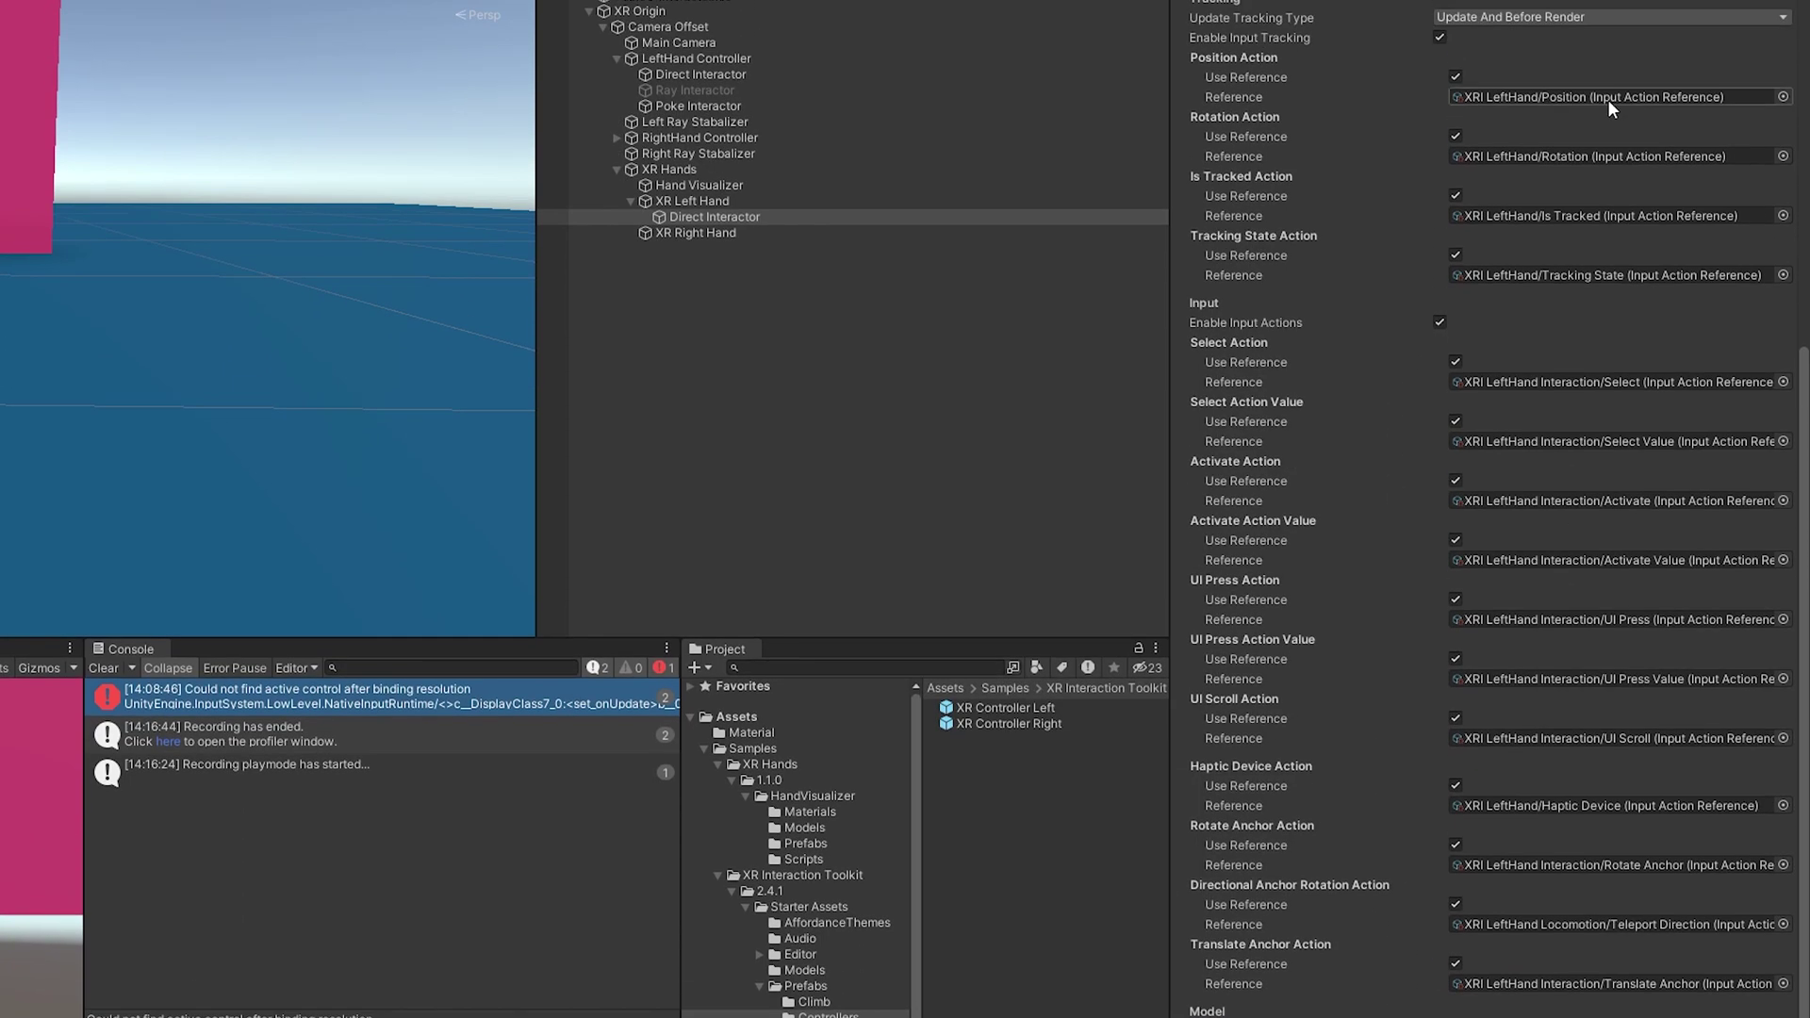
Locate and open the XRI Default Input Actions asset
click(1608, 99)
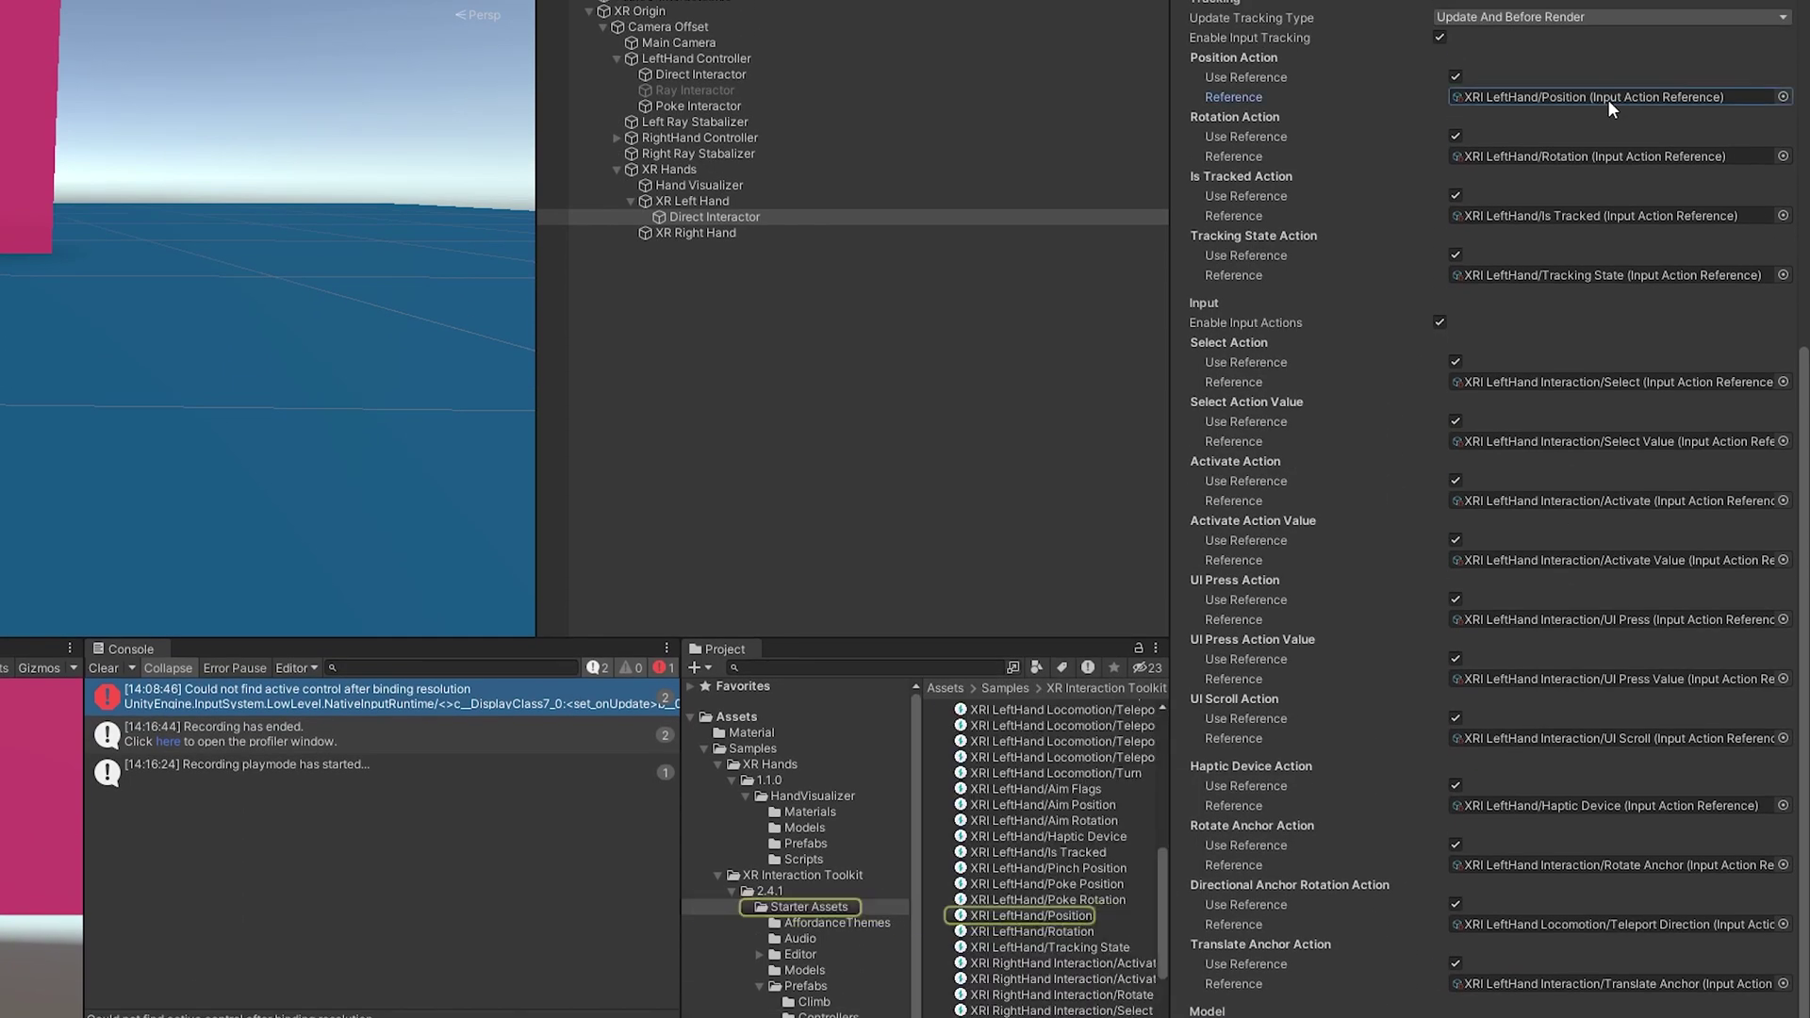
scroll(1035, 719, up, 5)
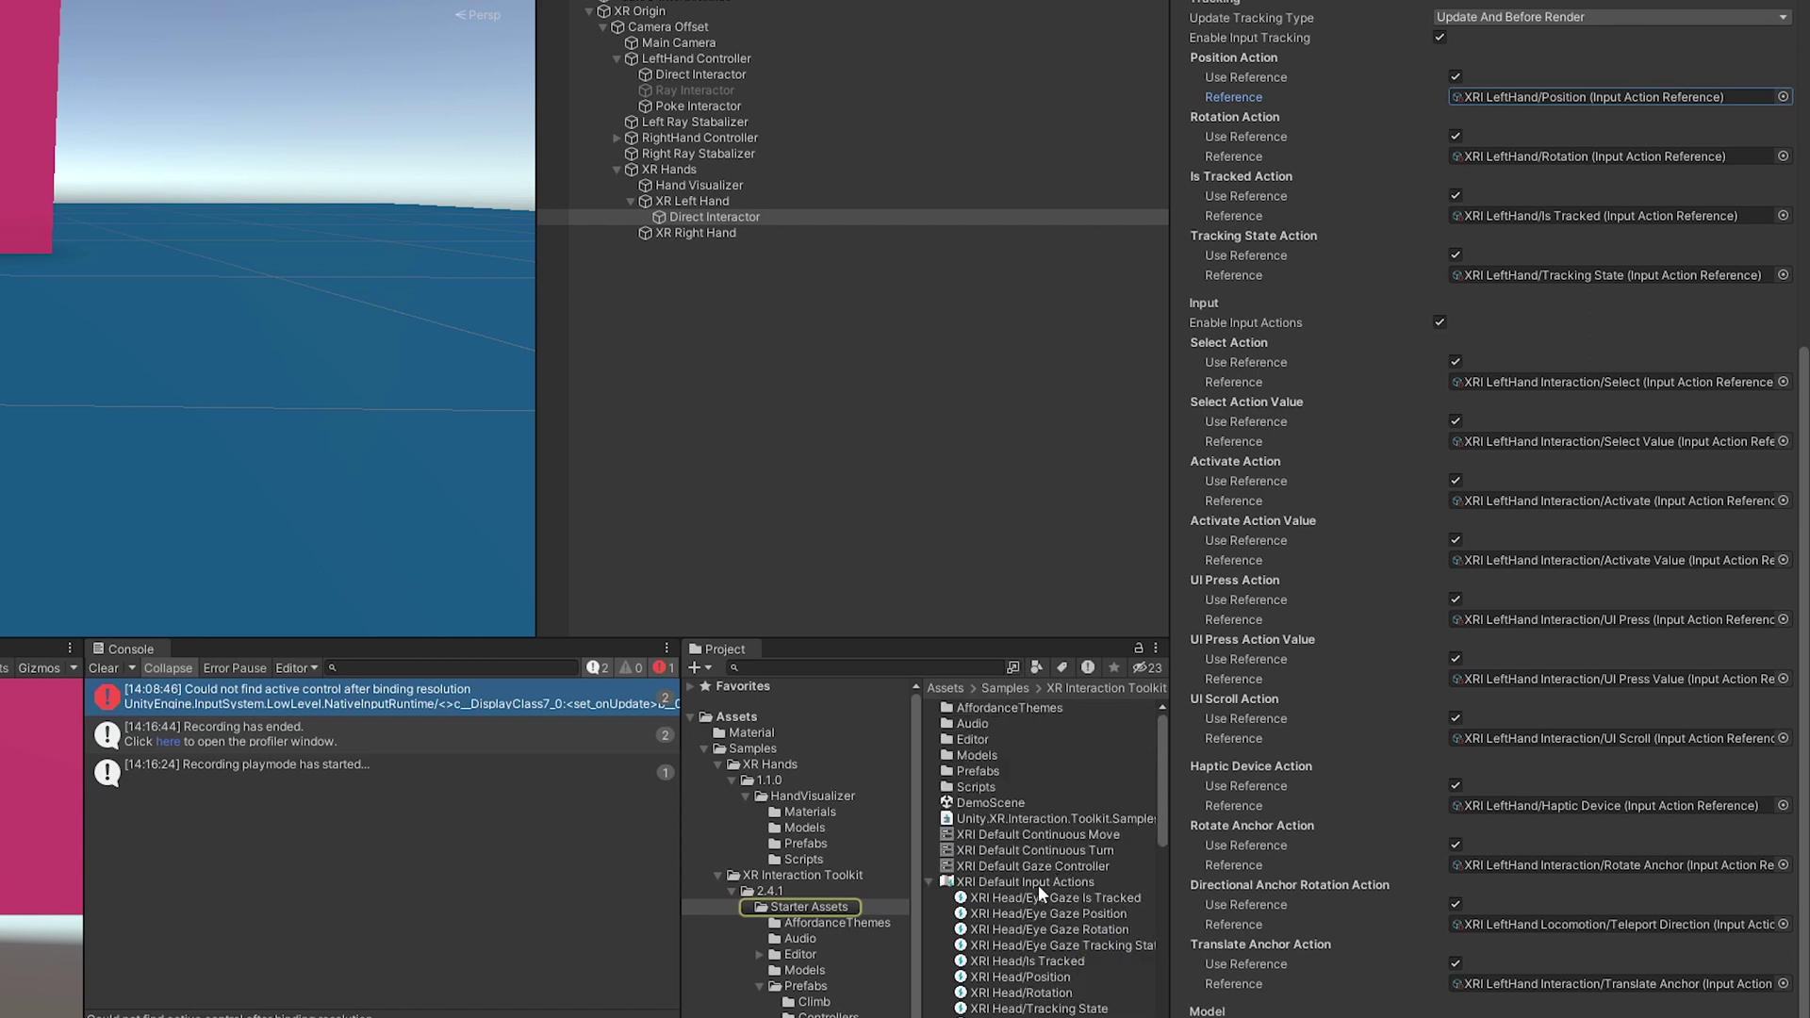
click(1039, 884)
double_click(1039, 885)
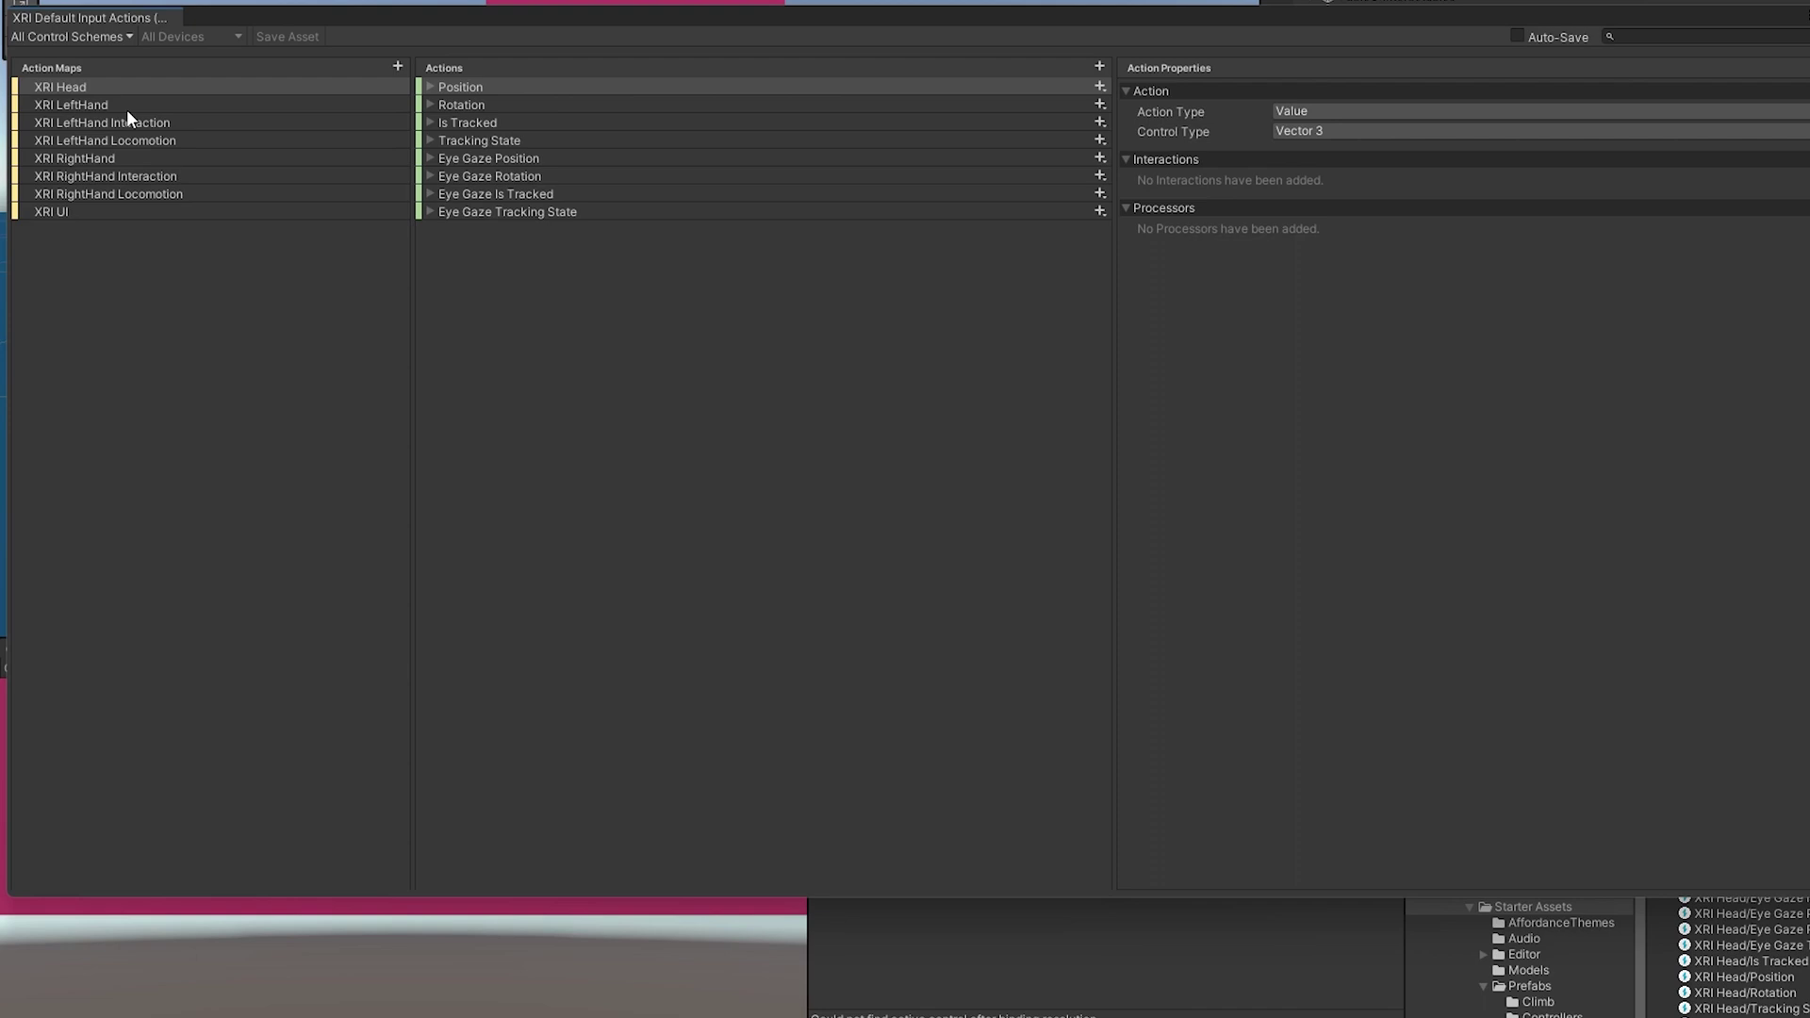
Inspect LeftHand Interaction bindings: Select (indexPressed), Select Value (pinchStrengthIndex), Activate (triggerPressed), Activate Value
click(126, 109)
click(154, 126)
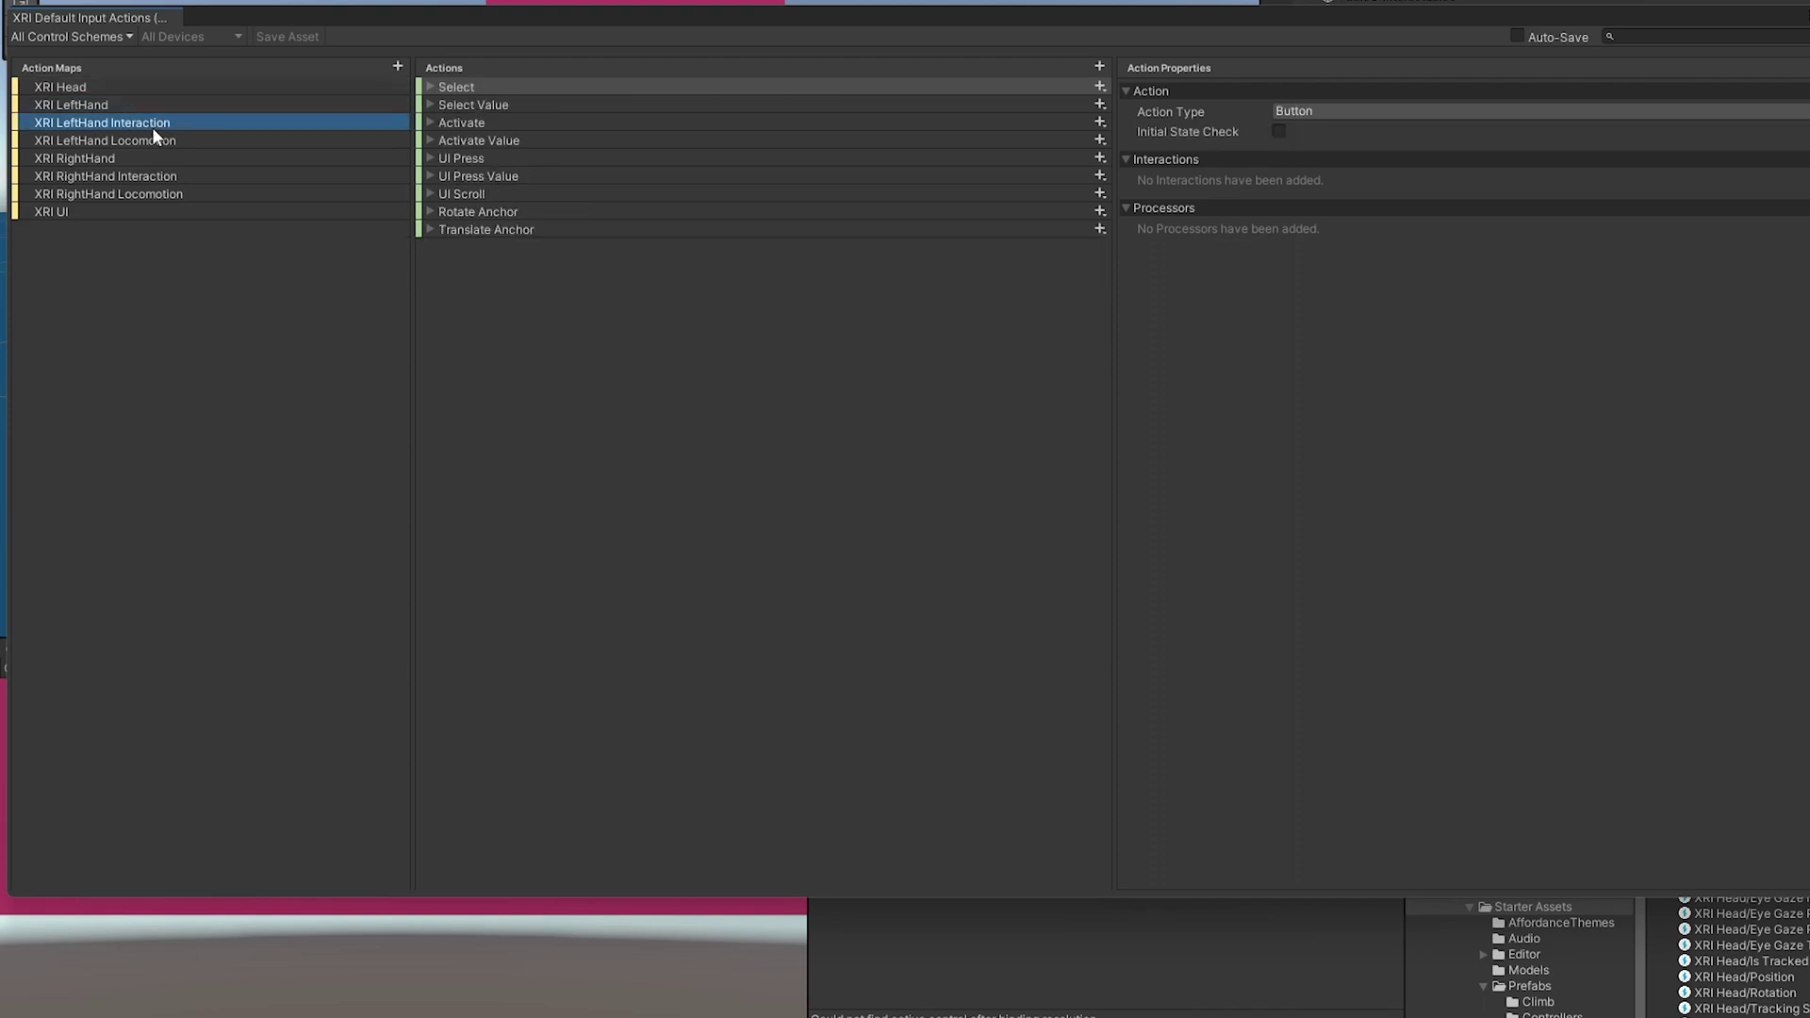
click(430, 86)
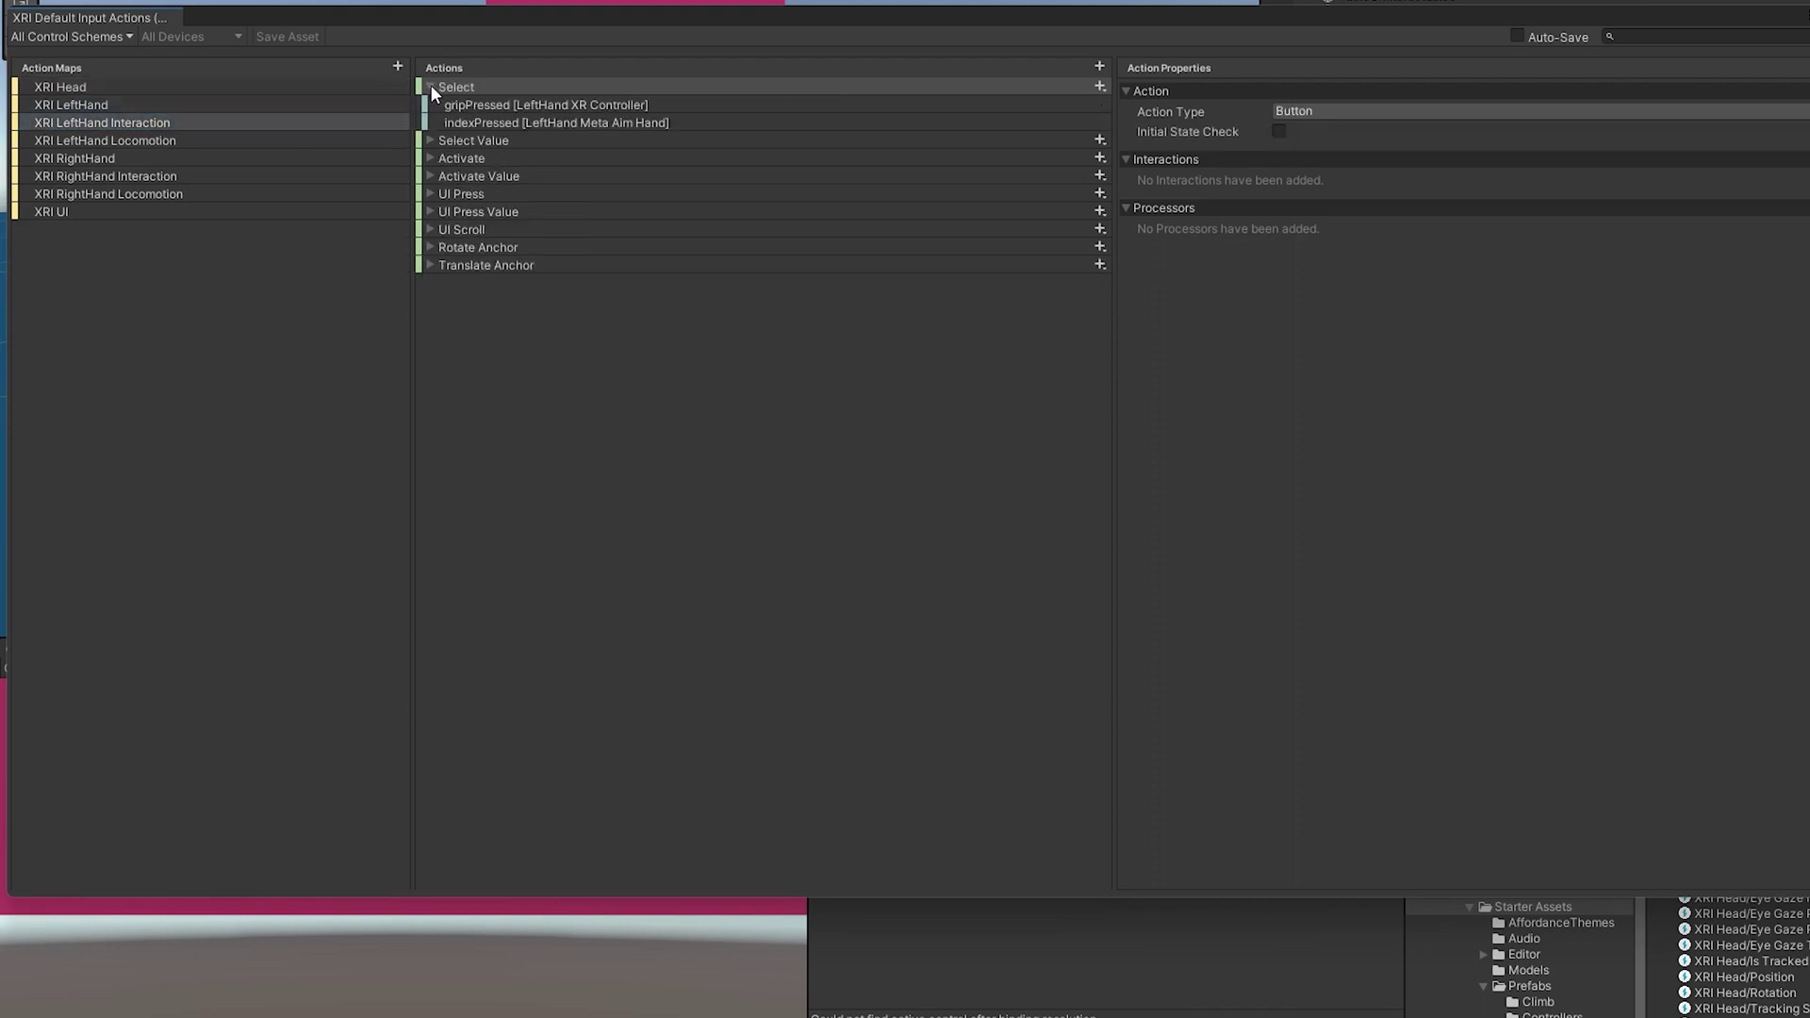
click(515, 122)
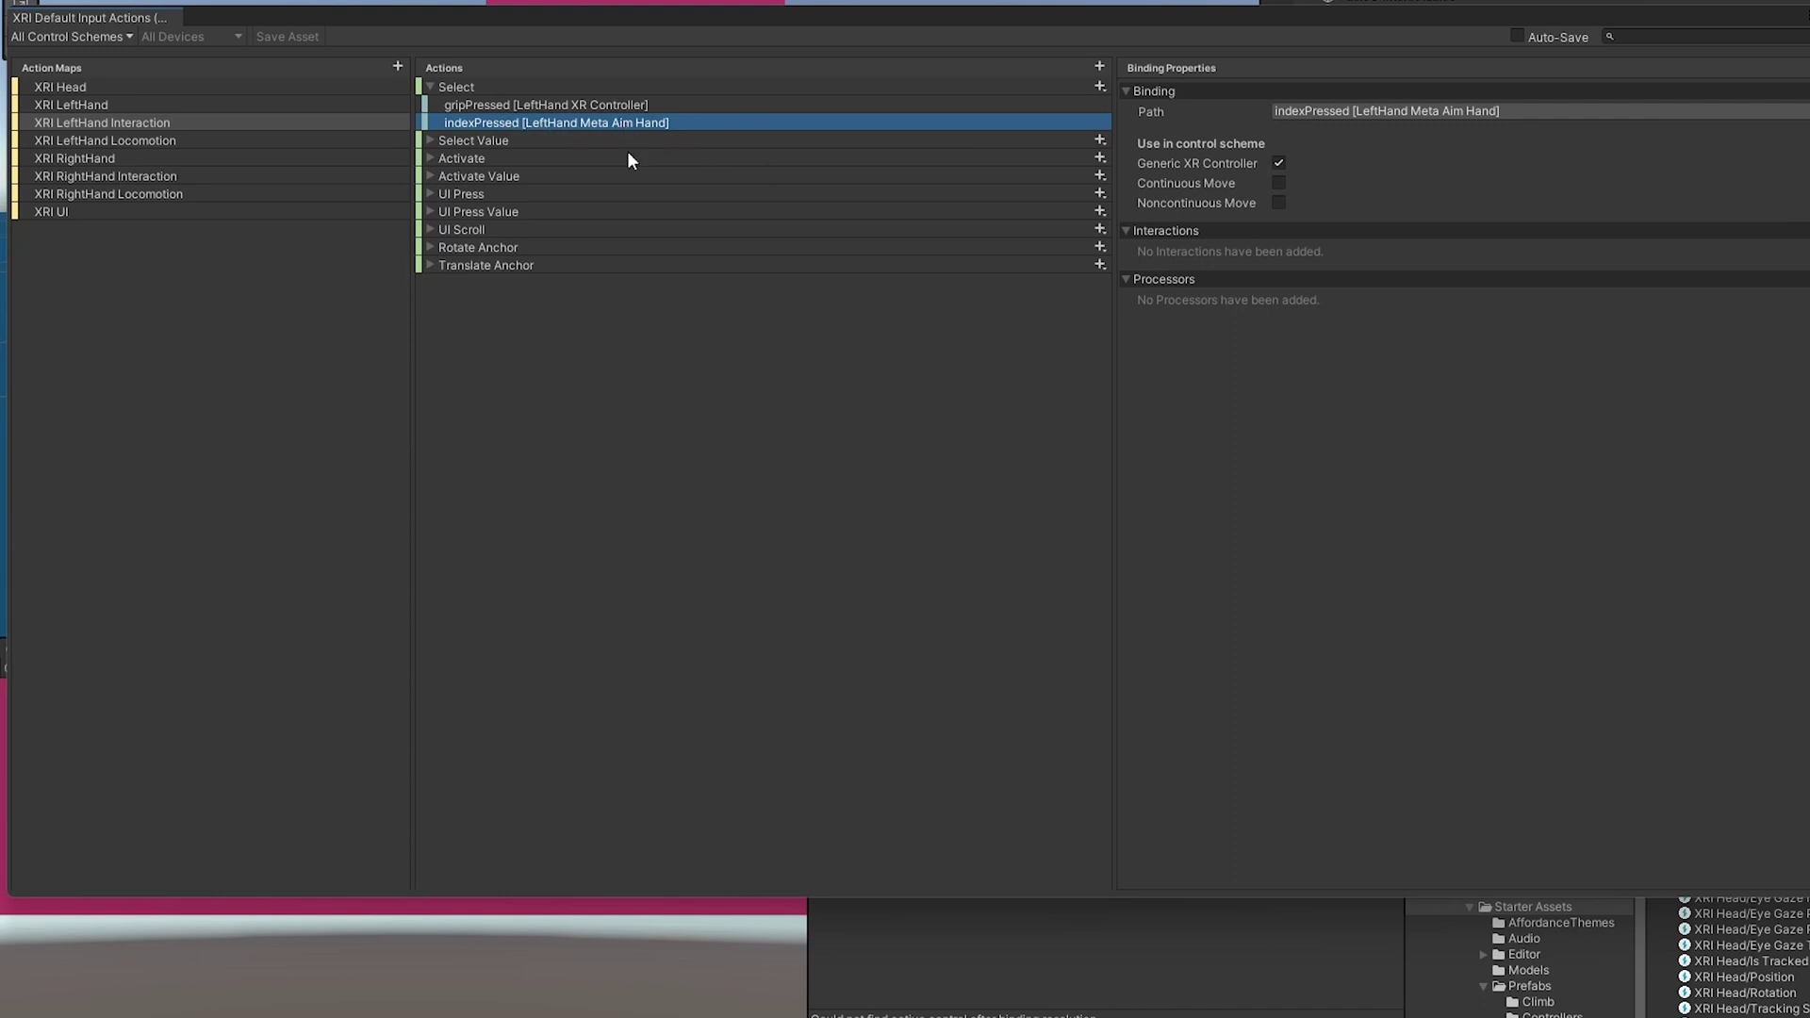
click(465, 143)
click(430, 141)
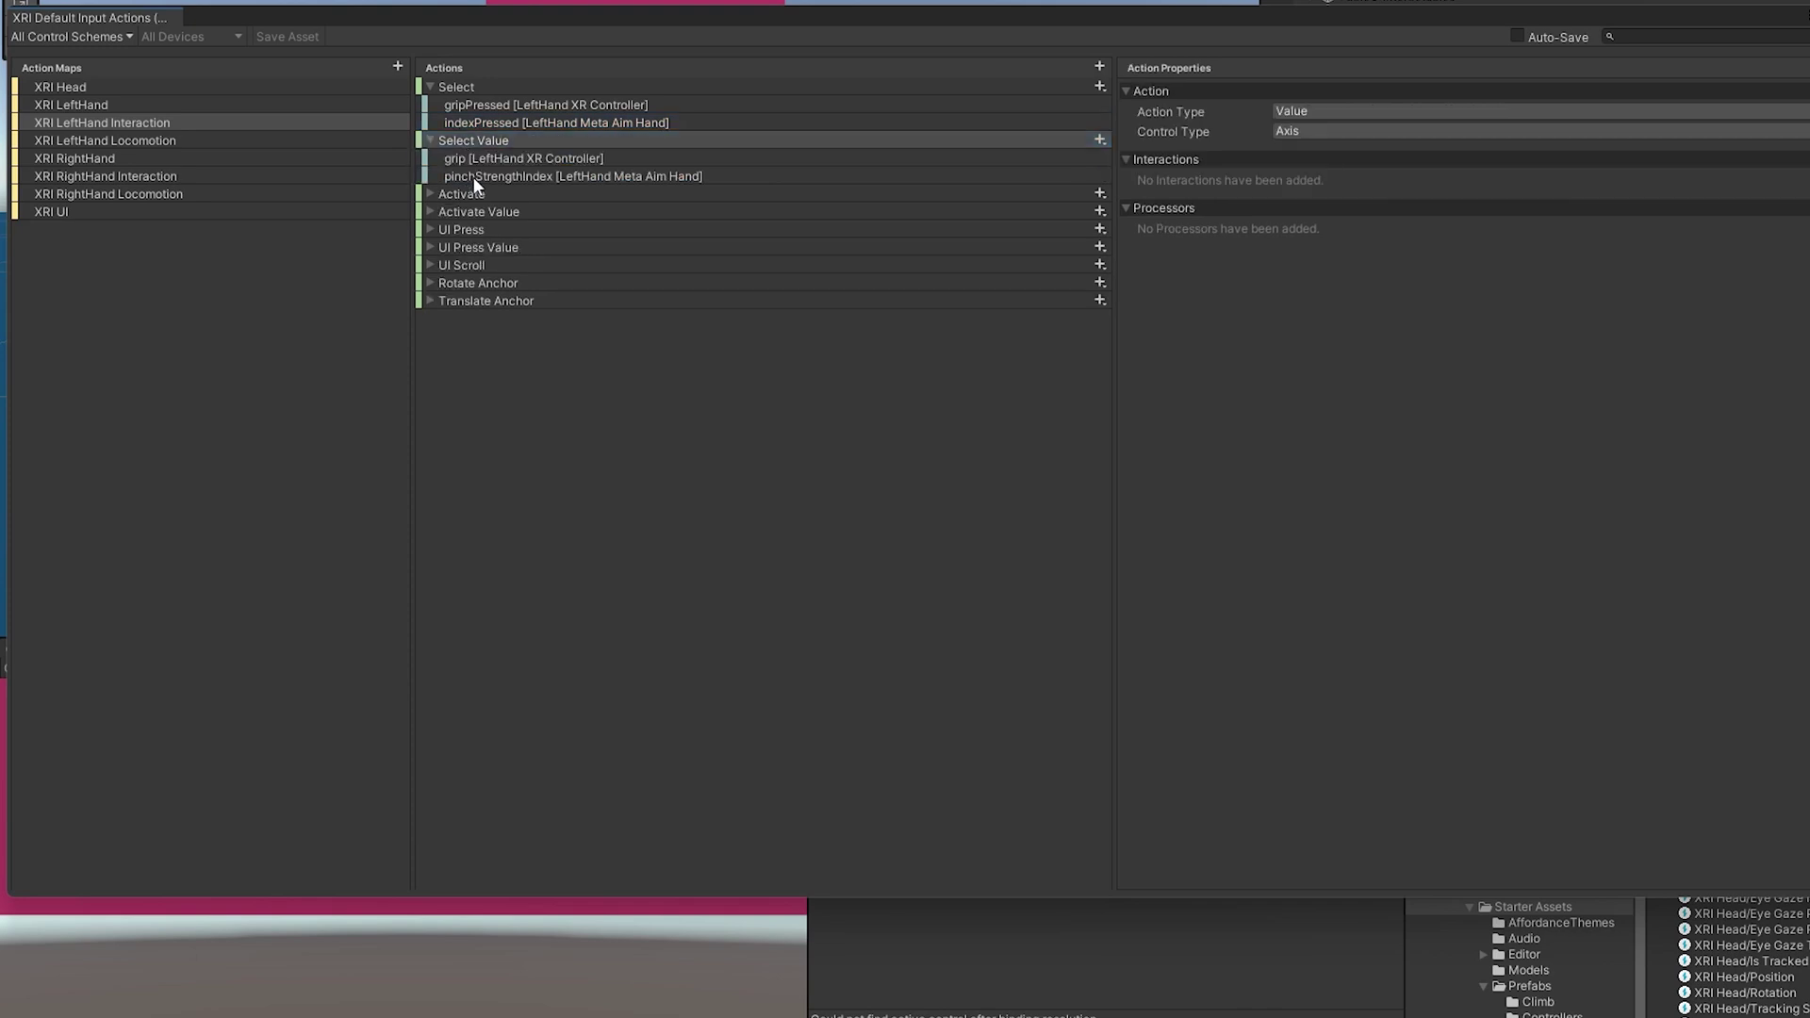
click(473, 177)
click(429, 194)
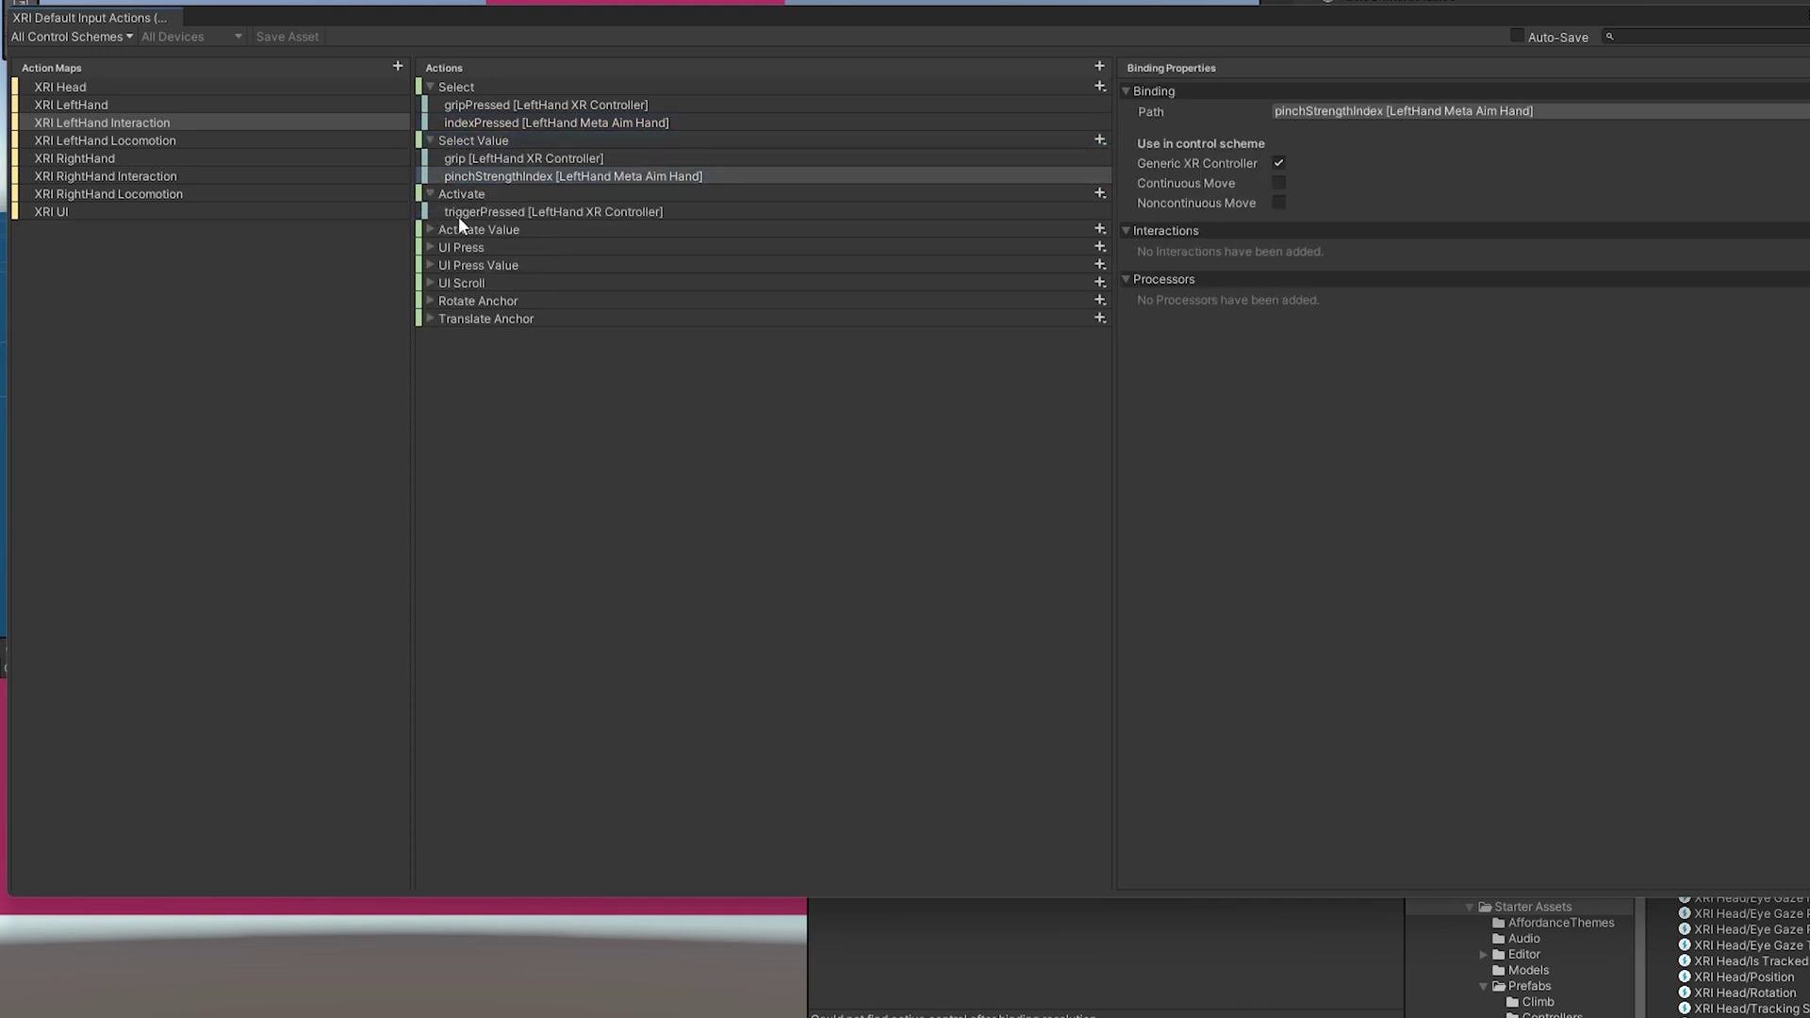
click(458, 213)
click(432, 230)
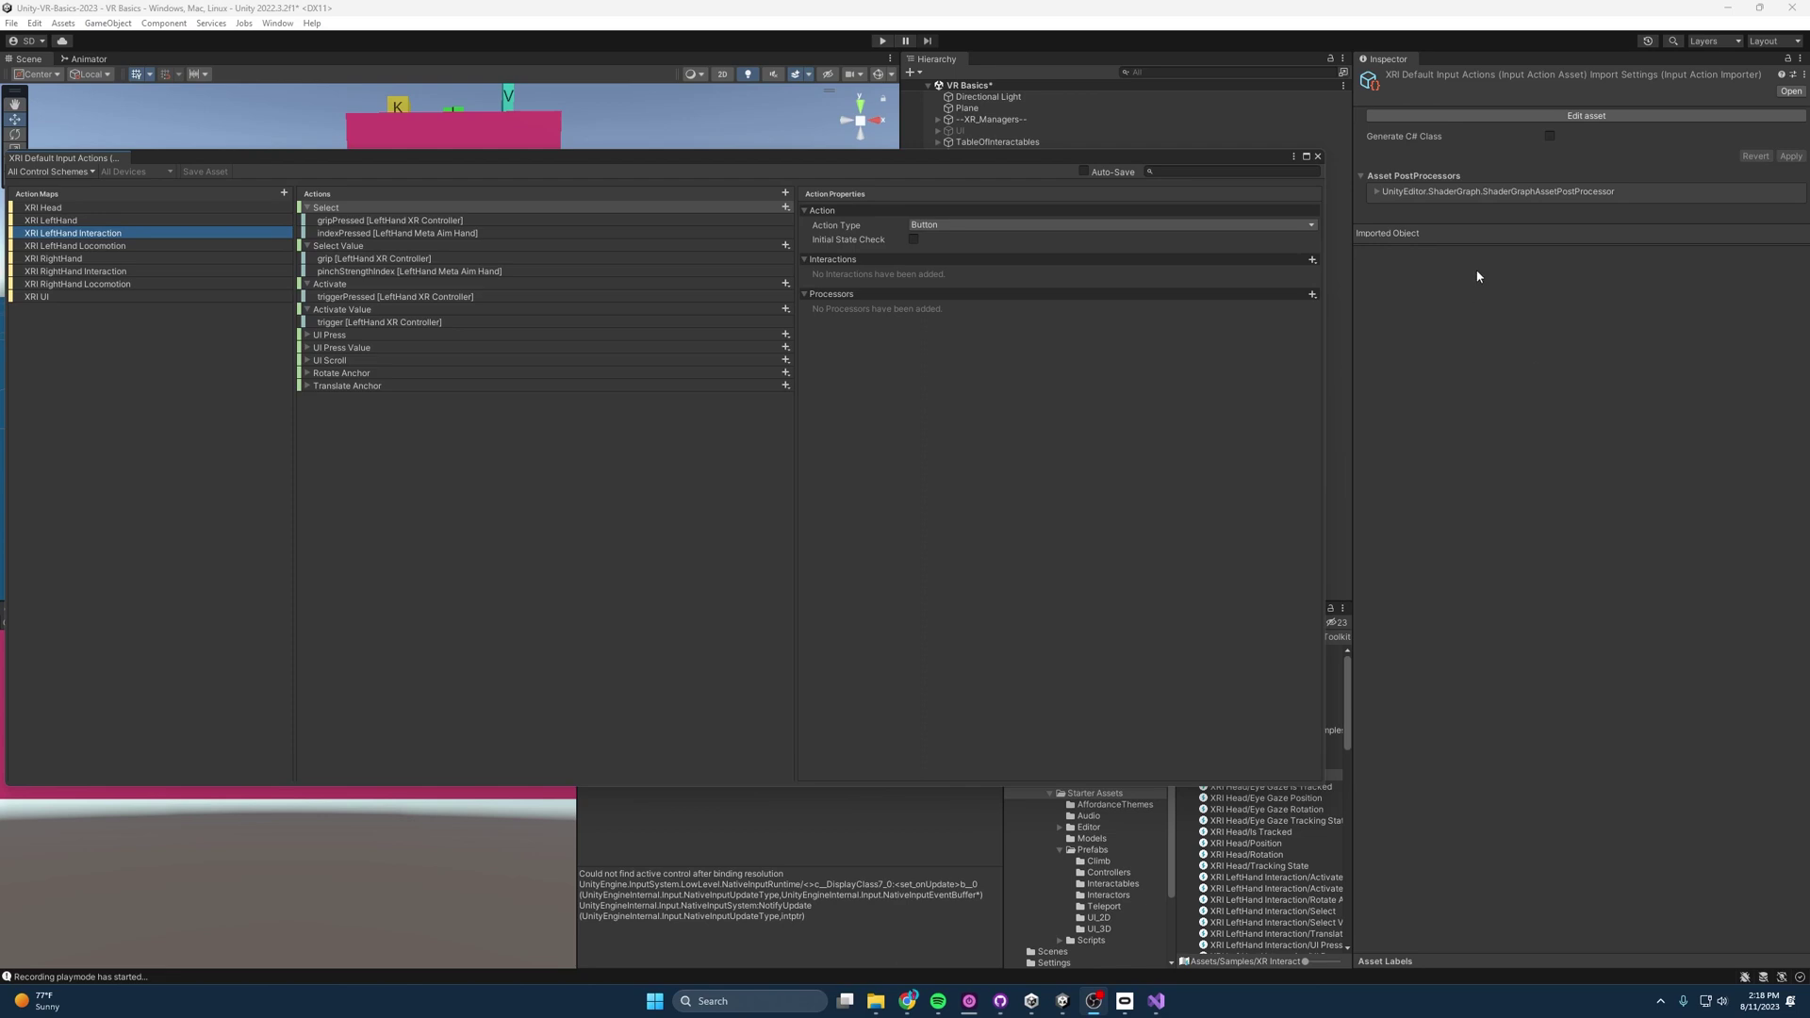
Set the left Direct Interactor's Position Action to XRI LeftHand/Pinch Position
click(1328, 181)
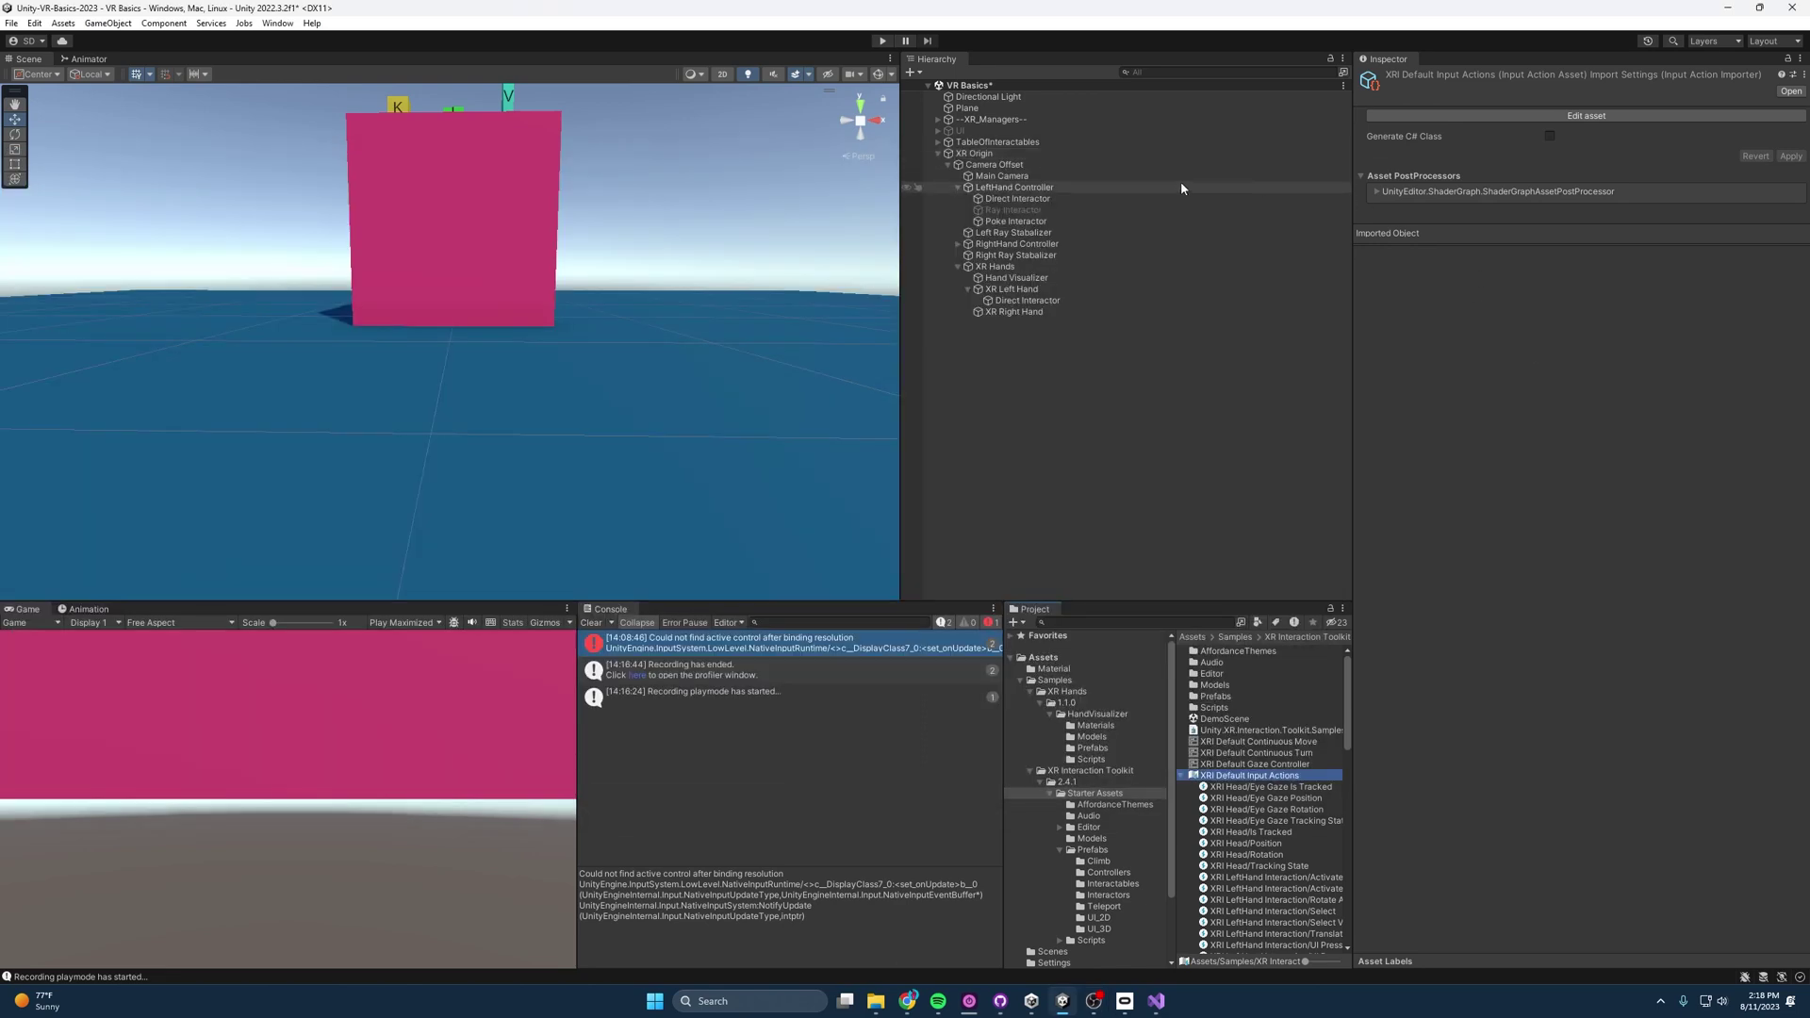
click(1026, 300)
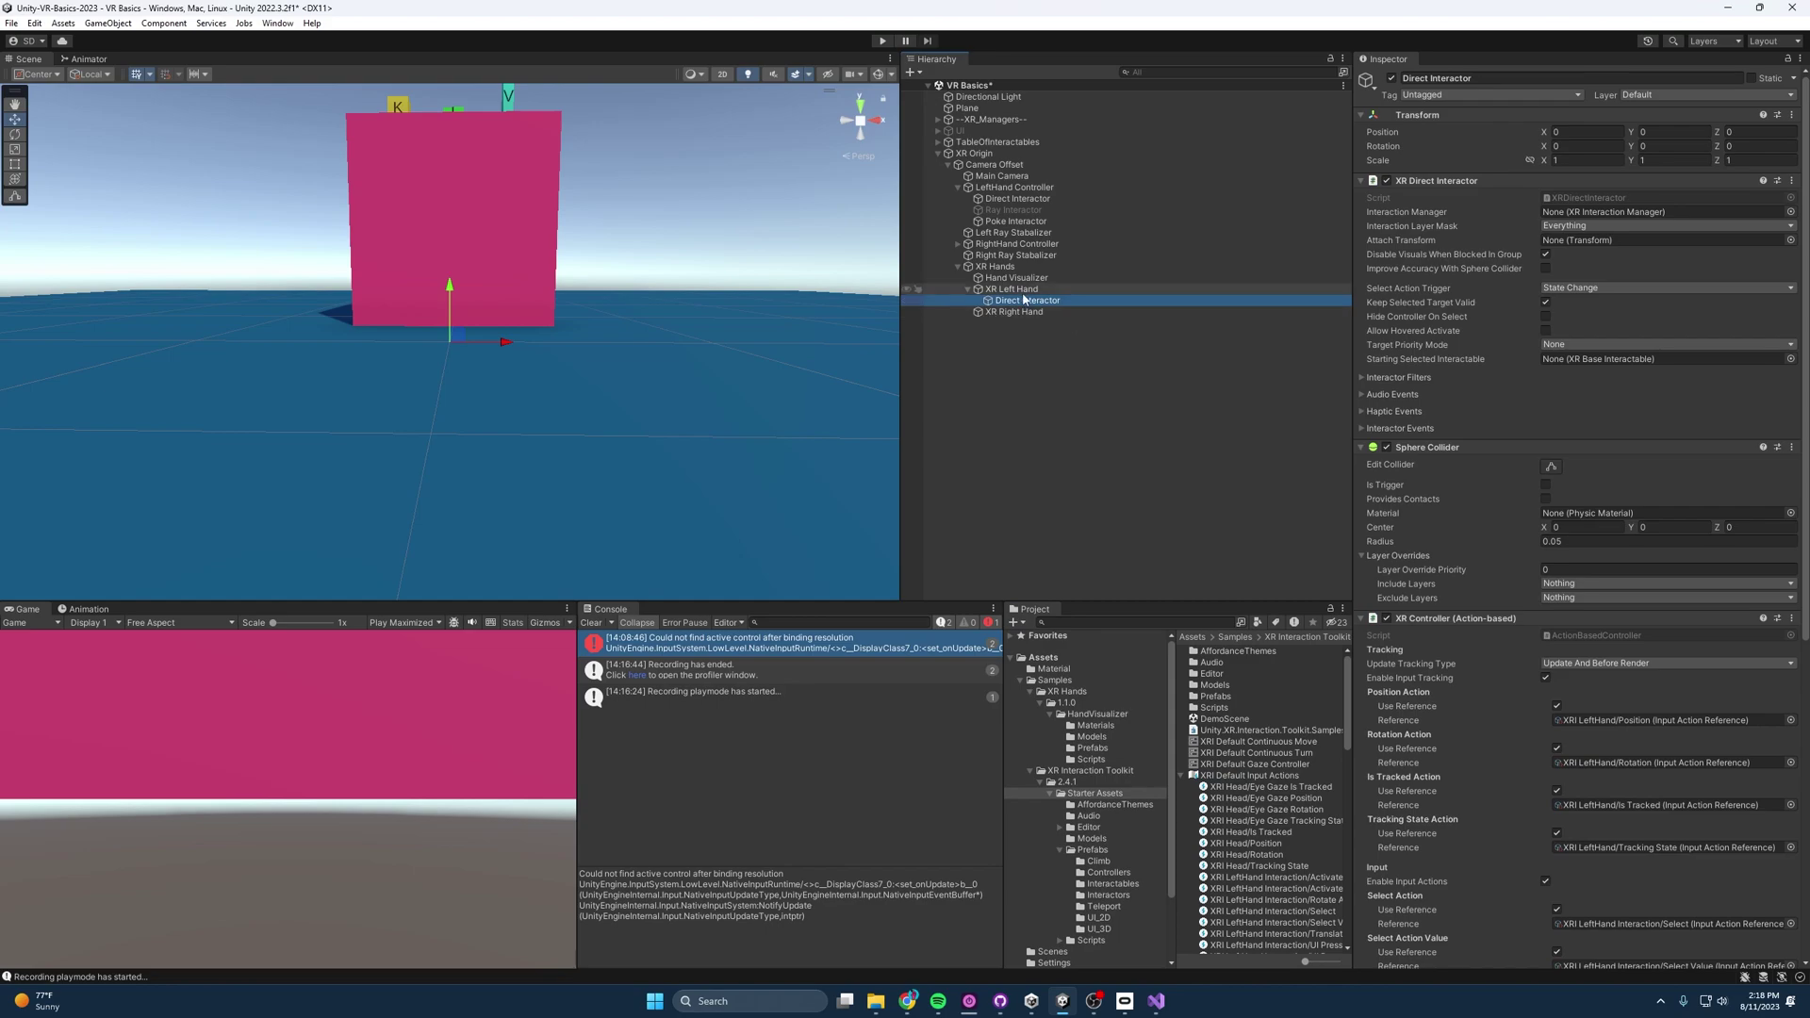
scroll(1549, 248, down, 10)
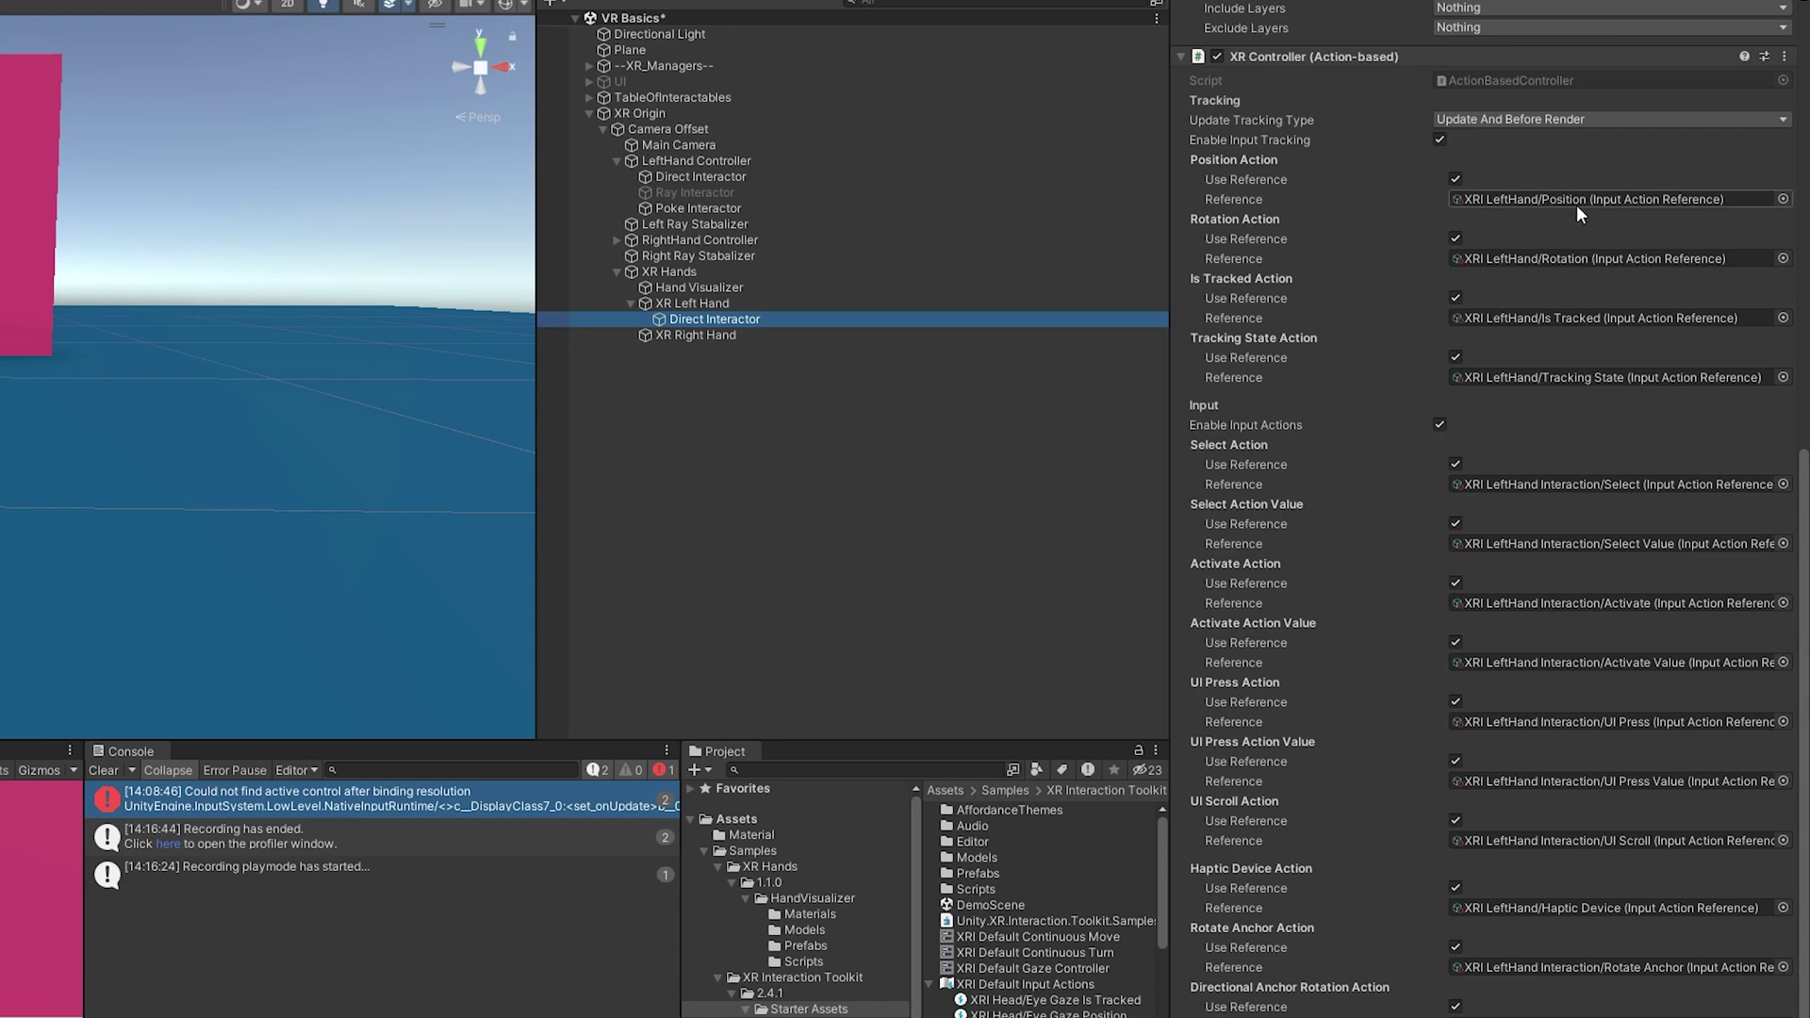
click(1782, 200)
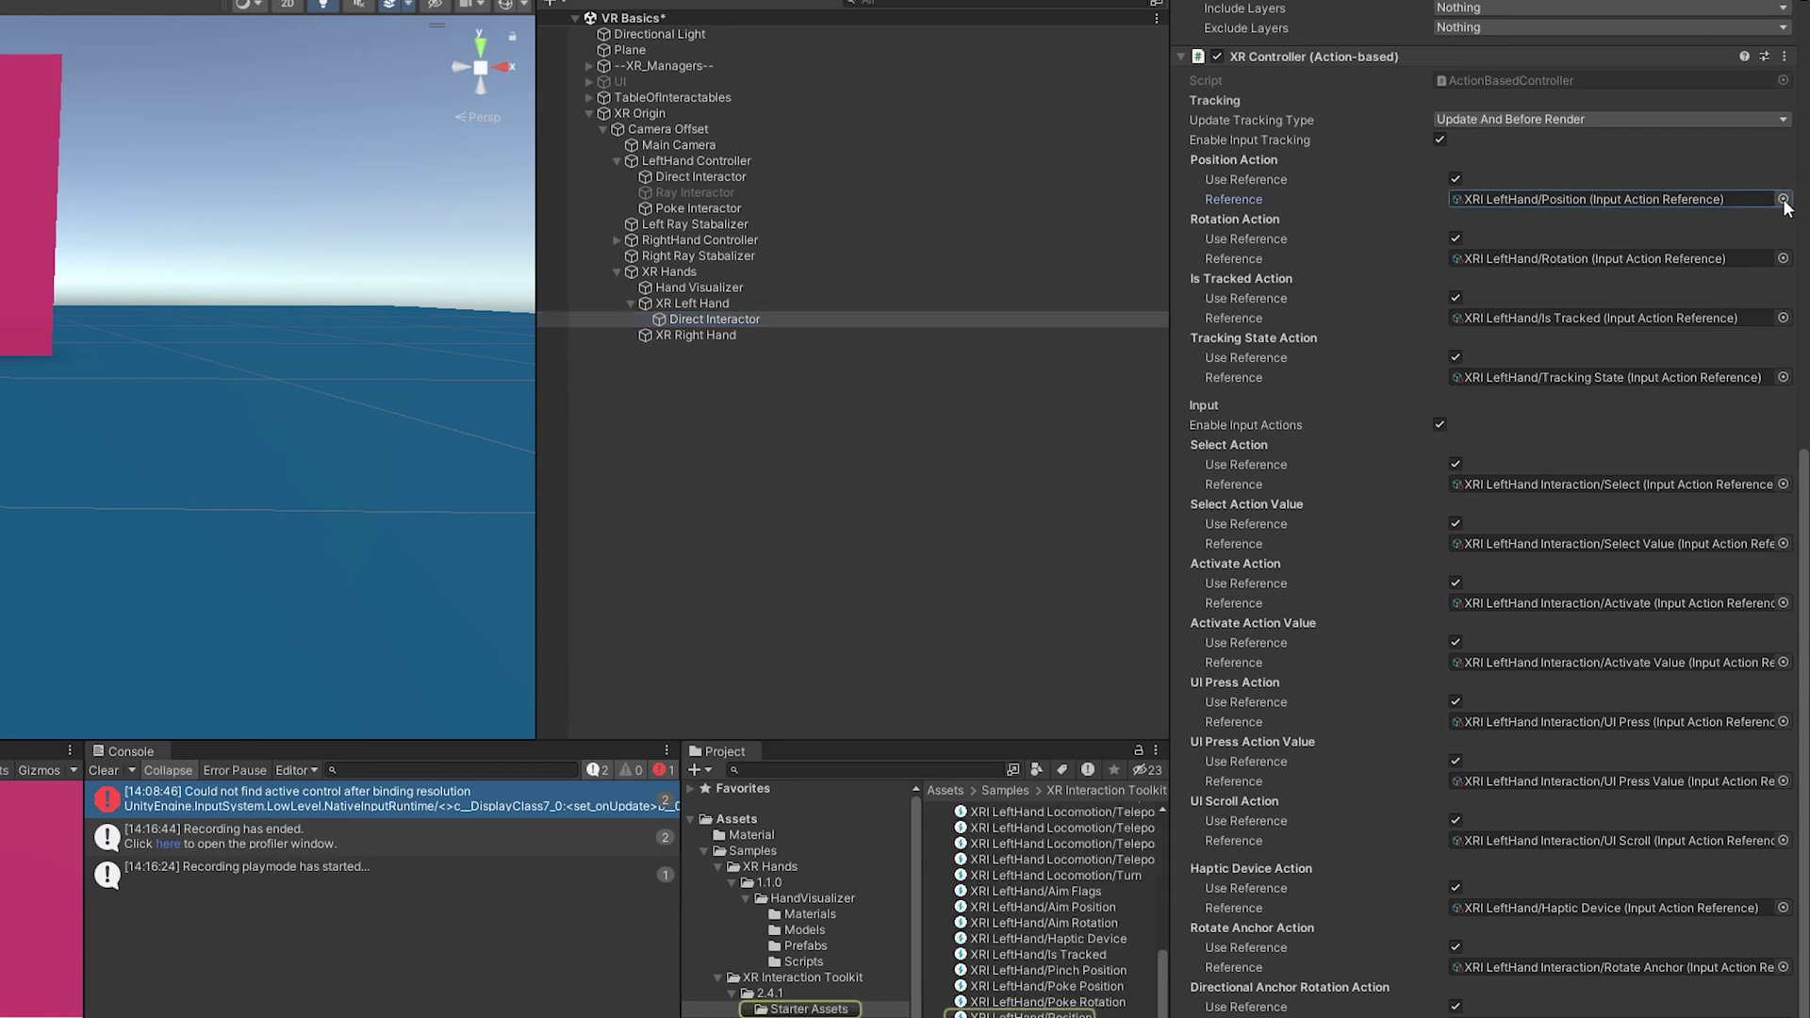
text(pinch)
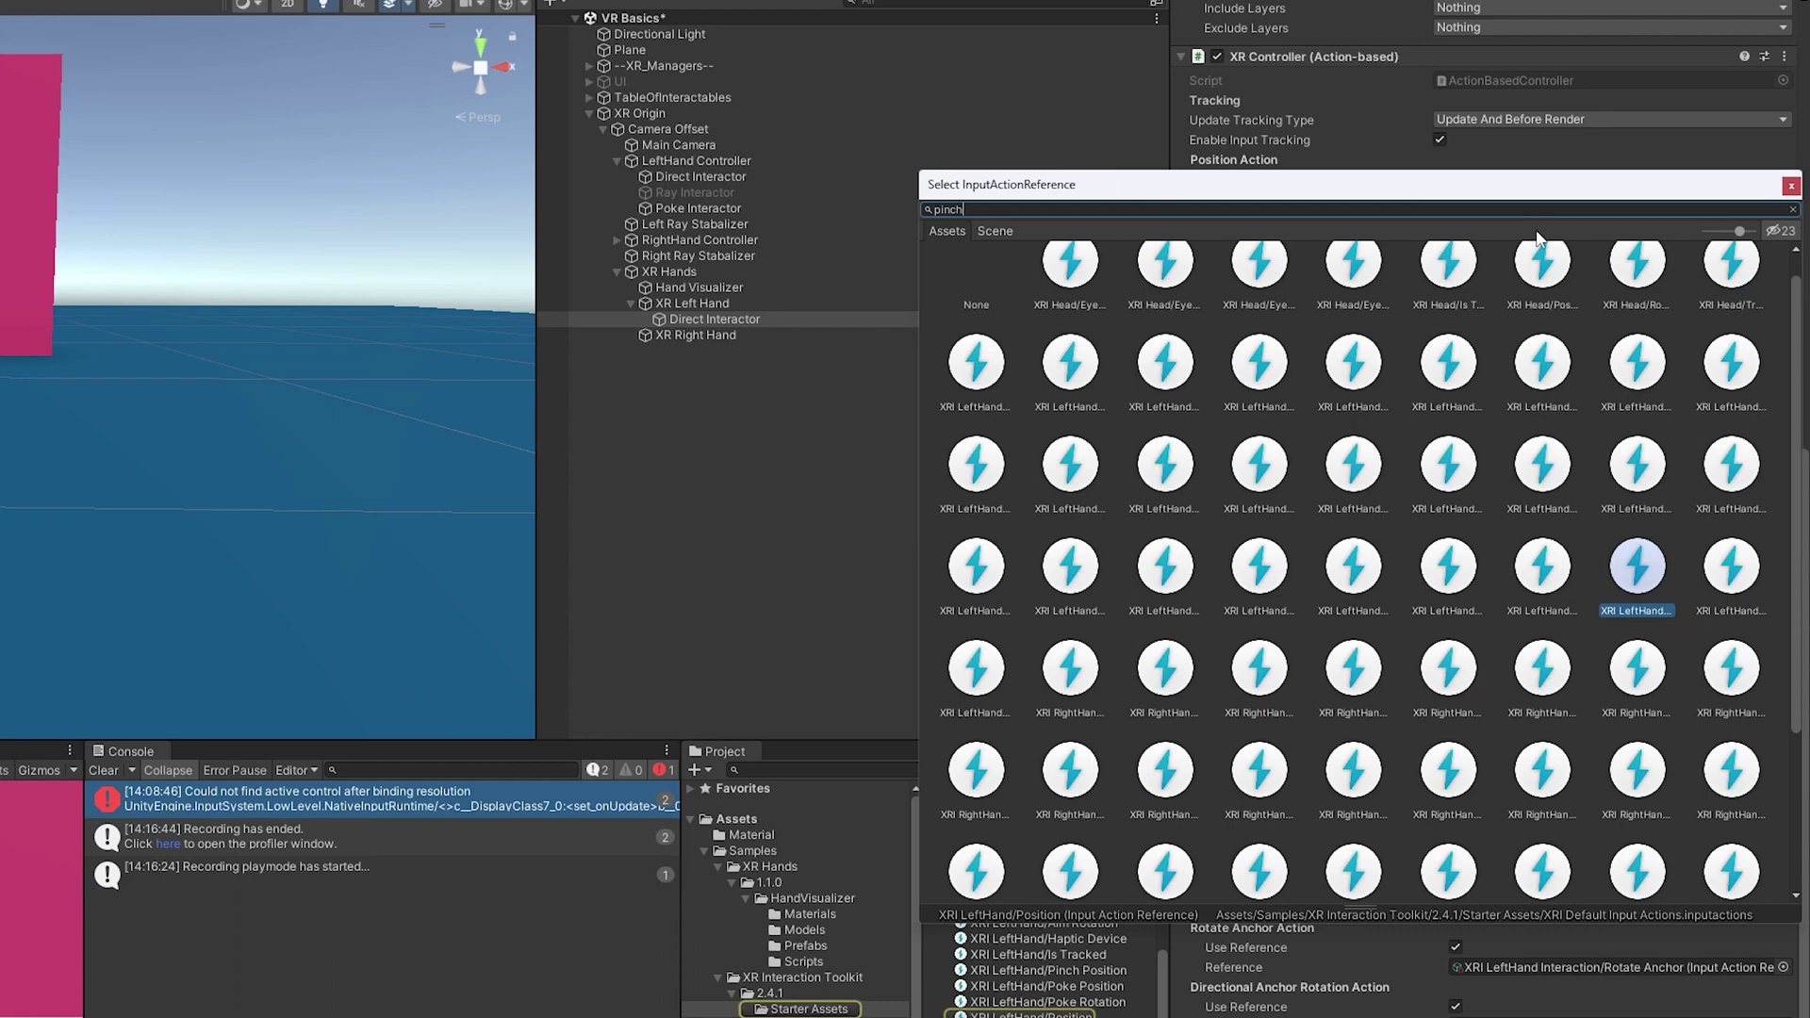
click(1063, 294)
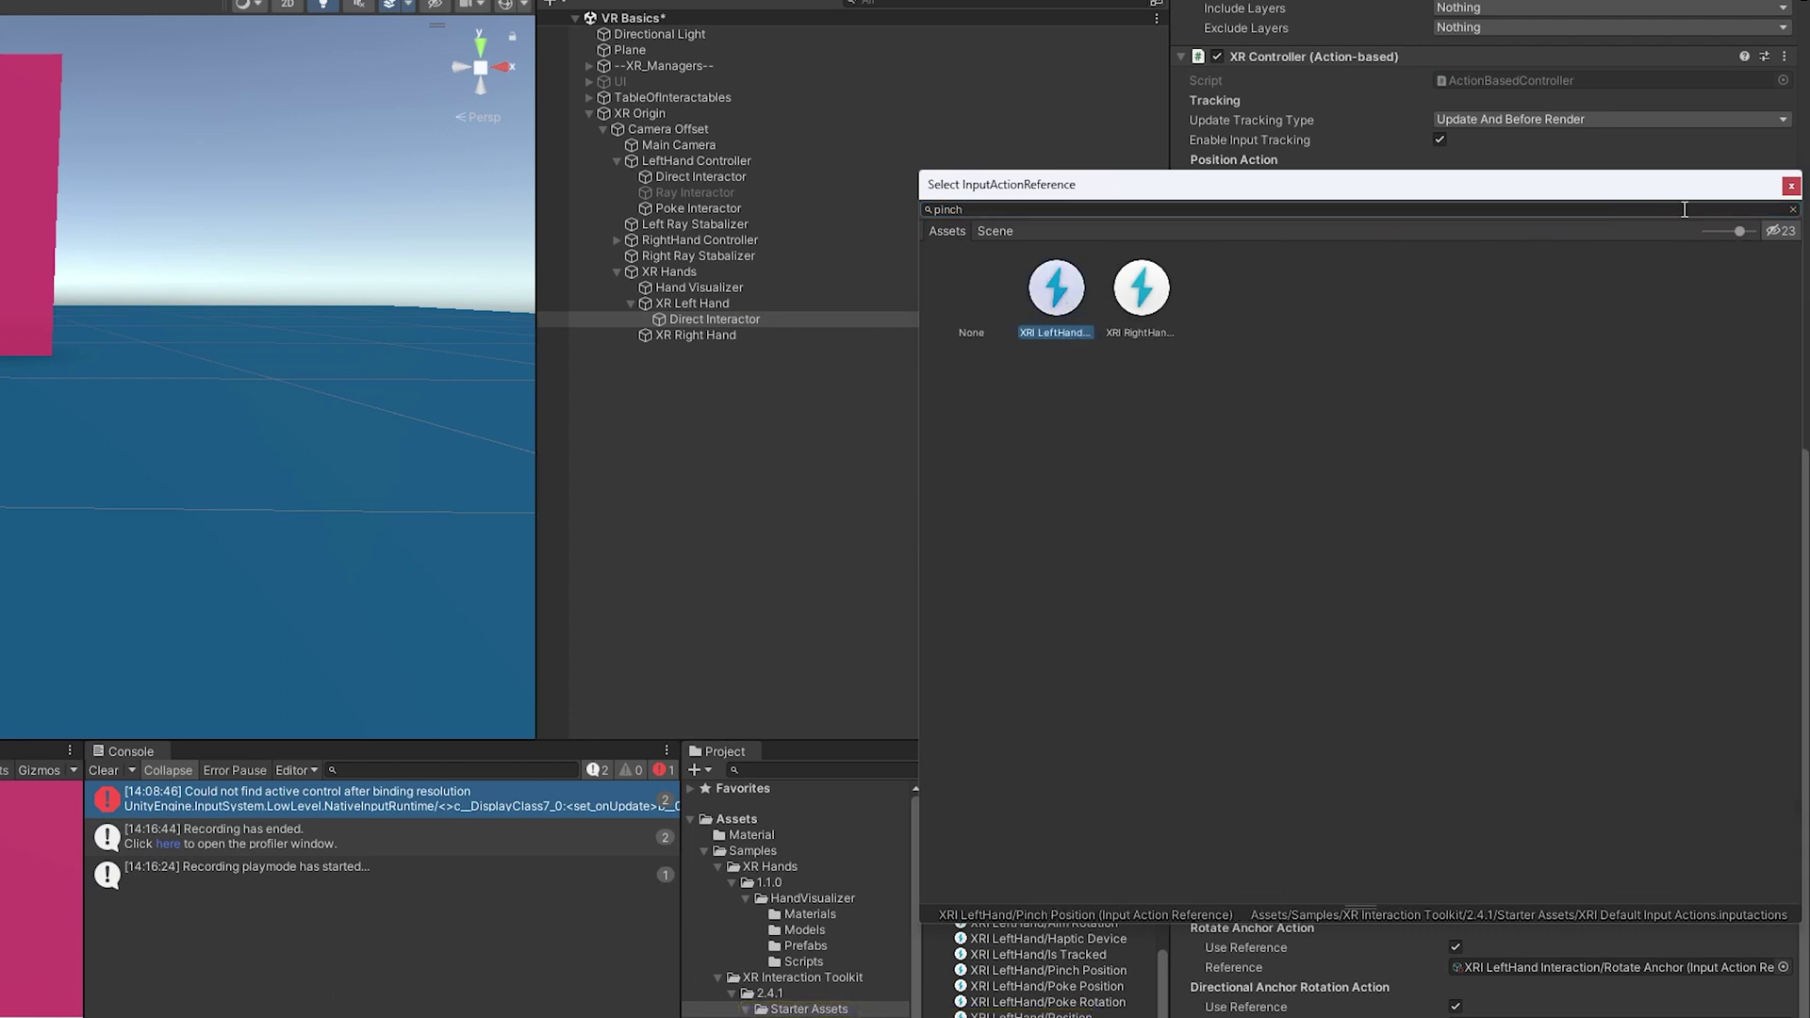
click(1791, 185)
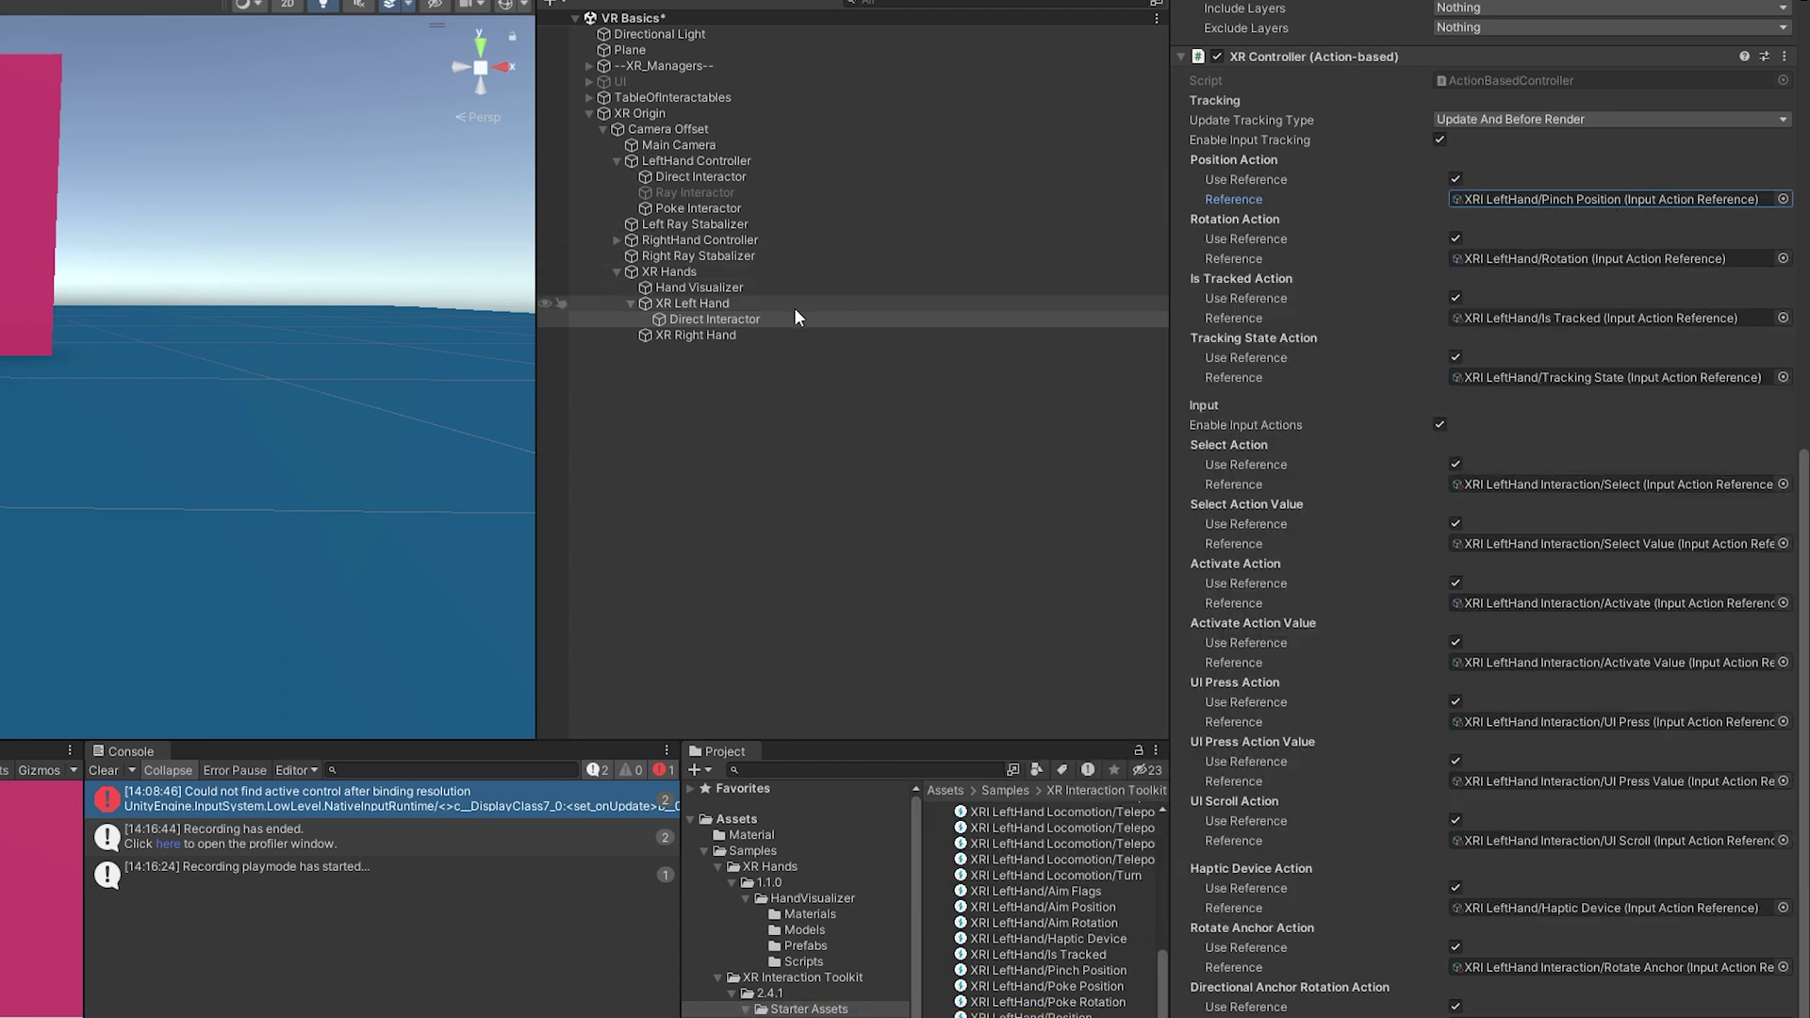
scroll(1396, 217, up, 4)
scroll(1395, 217, up, 9)
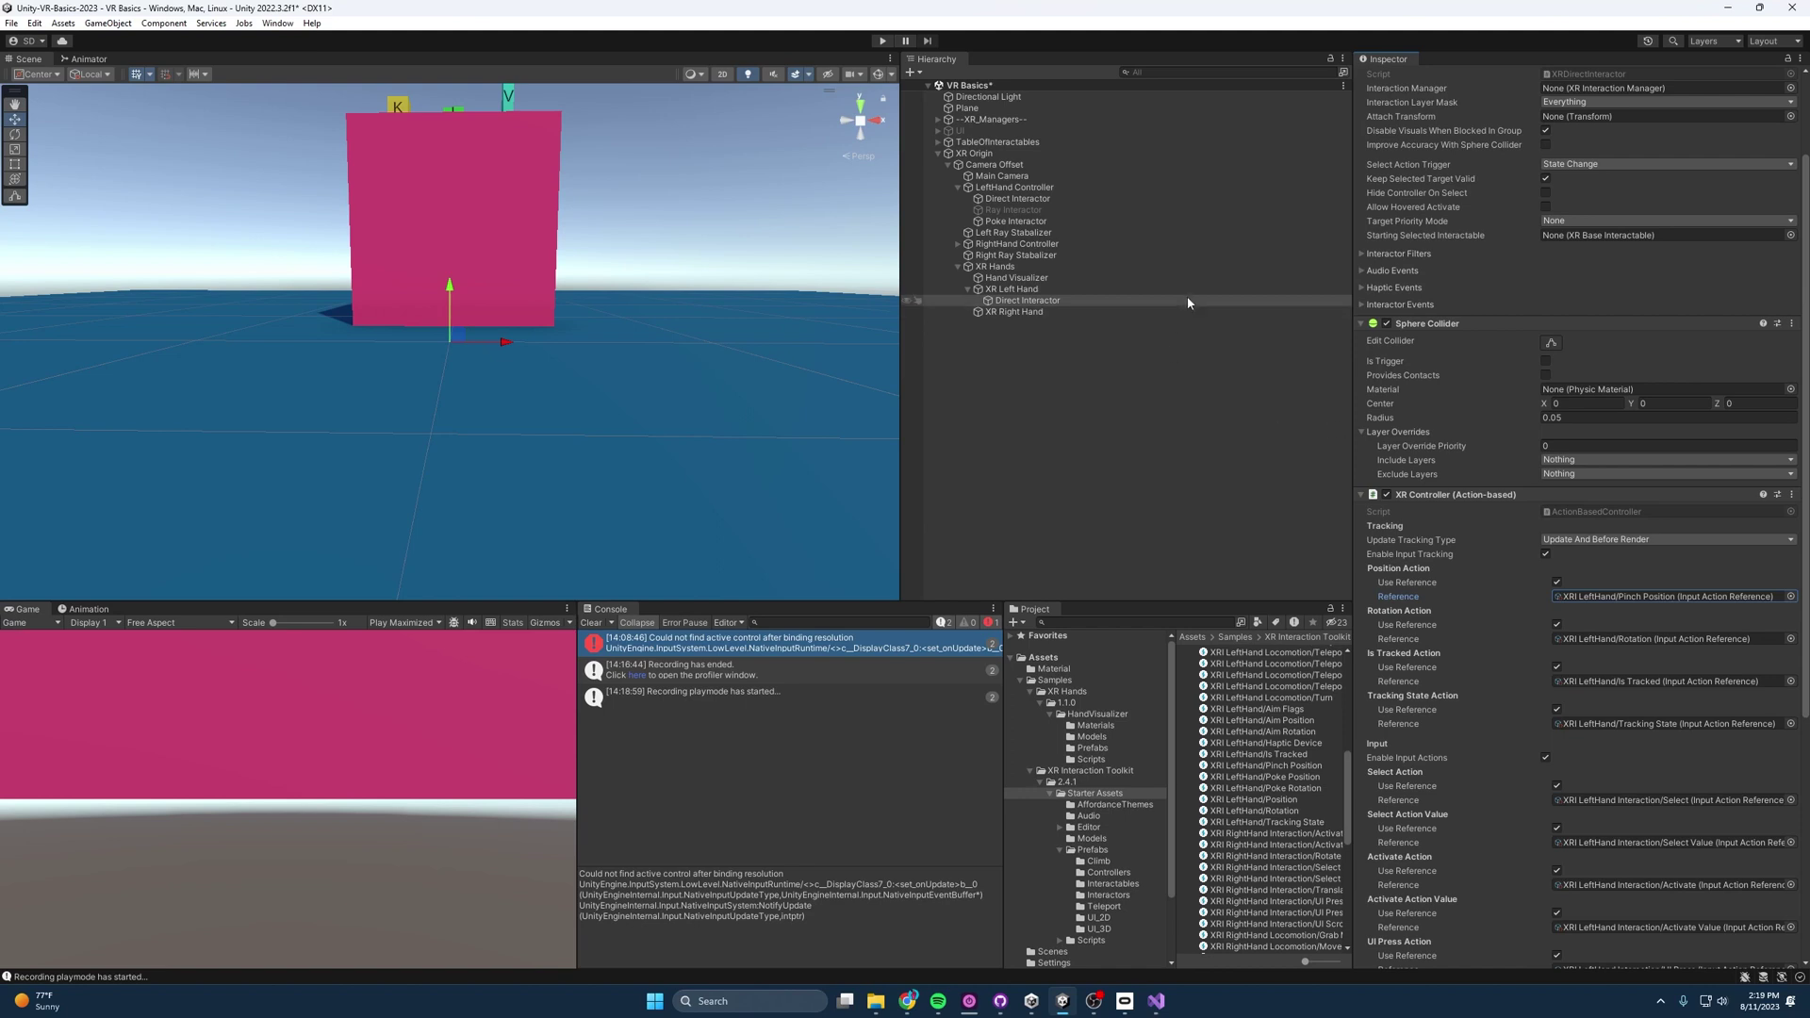
Select the Kinematic, Instantaneous and Velocity Tracking blocks and enable Use Dynamic Attach
right_drag(532, 306, 552, 404)
key(w)
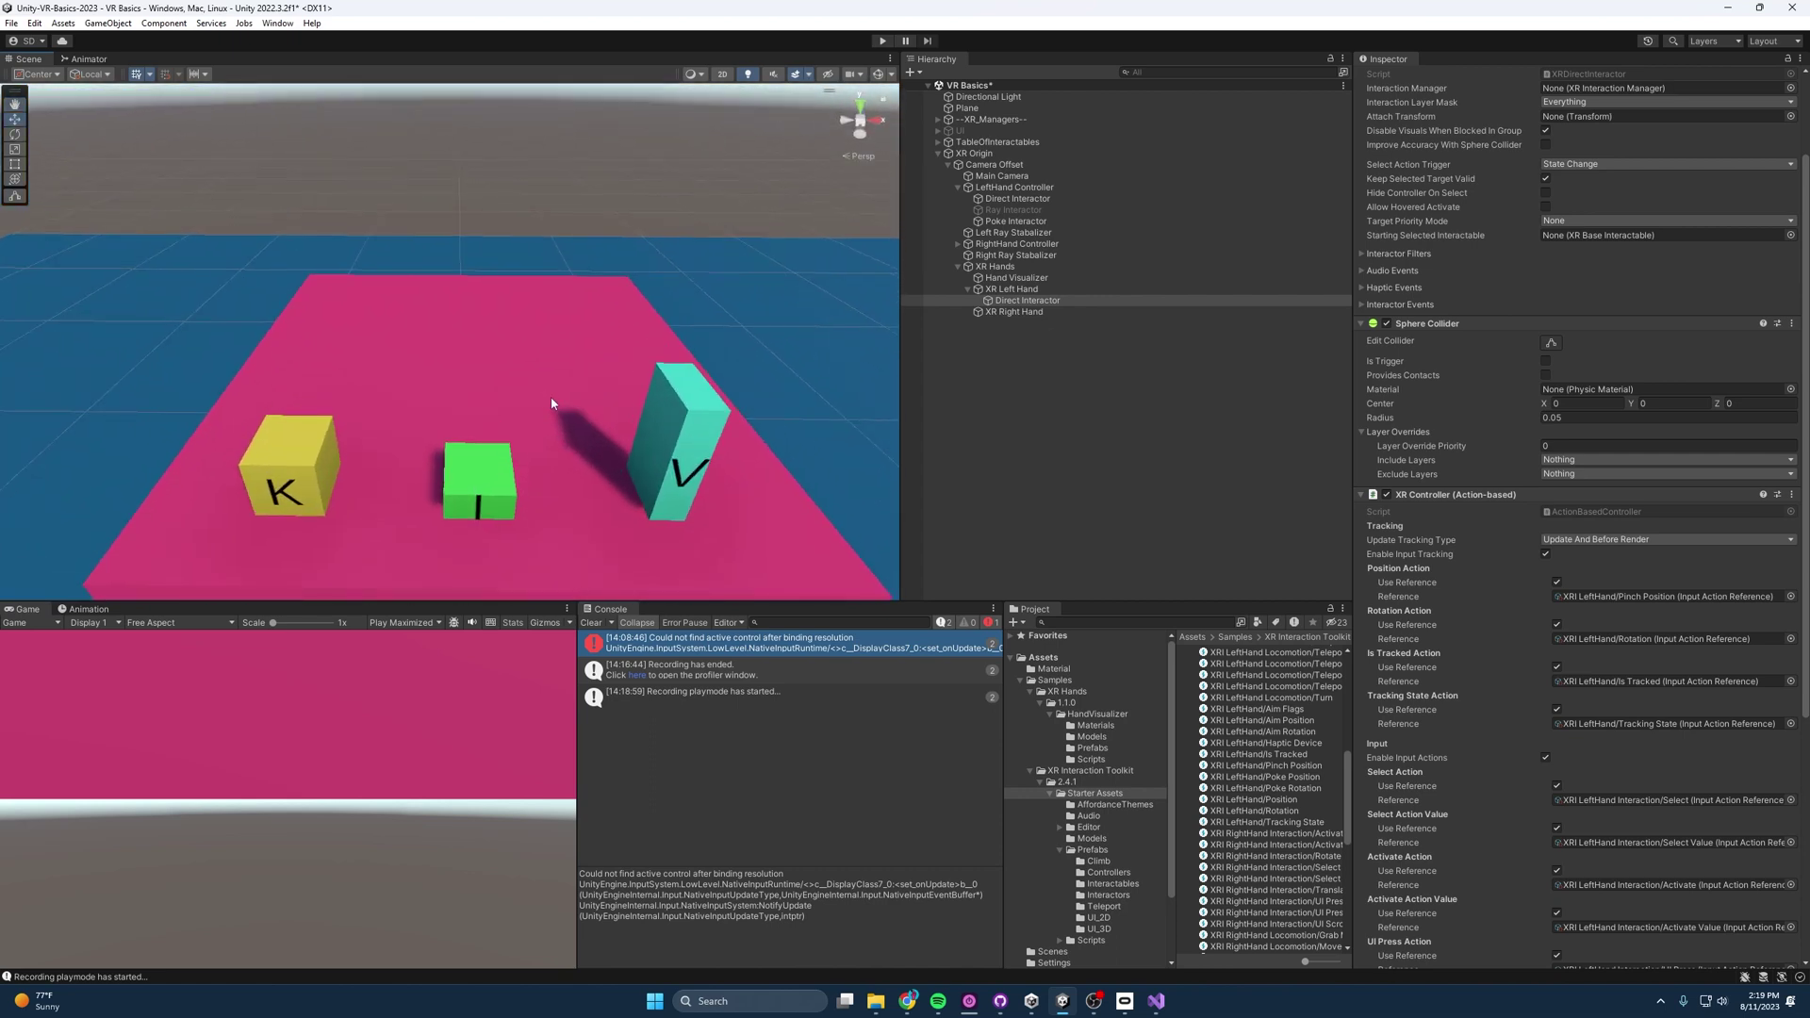
click(318, 451)
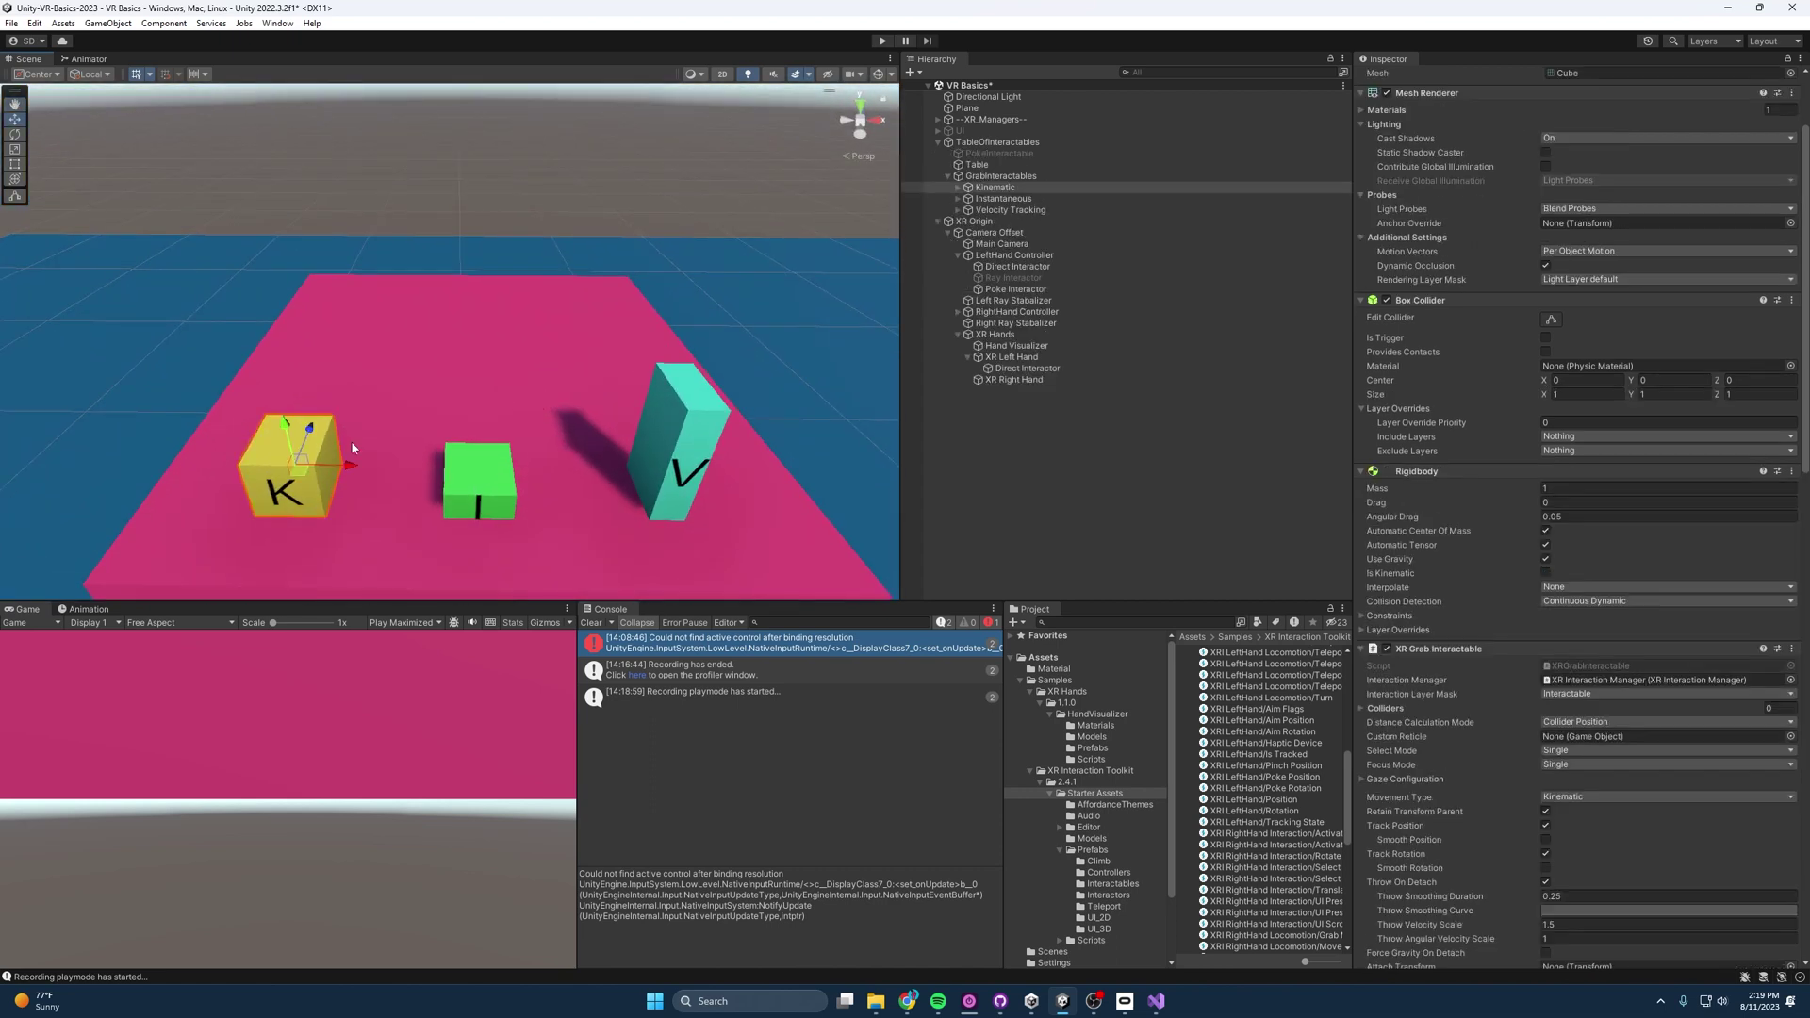
shift+click(999, 208)
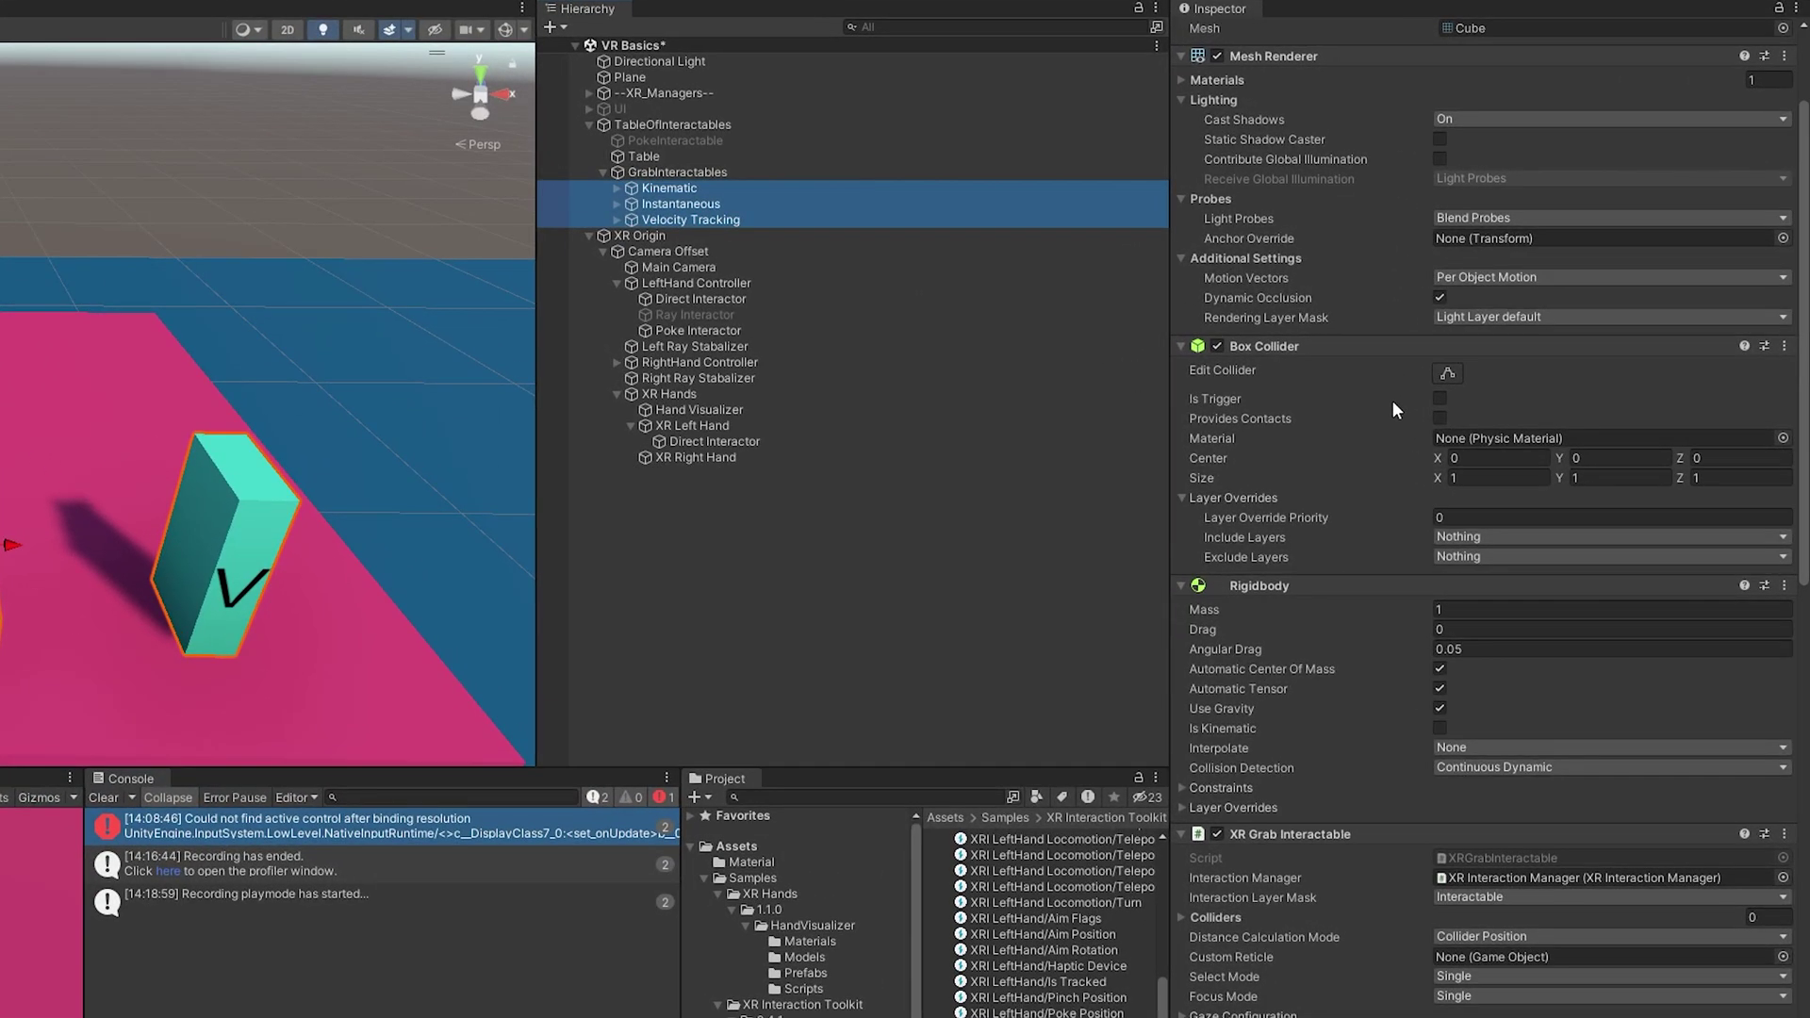
scroll(1393, 400, down, 10)
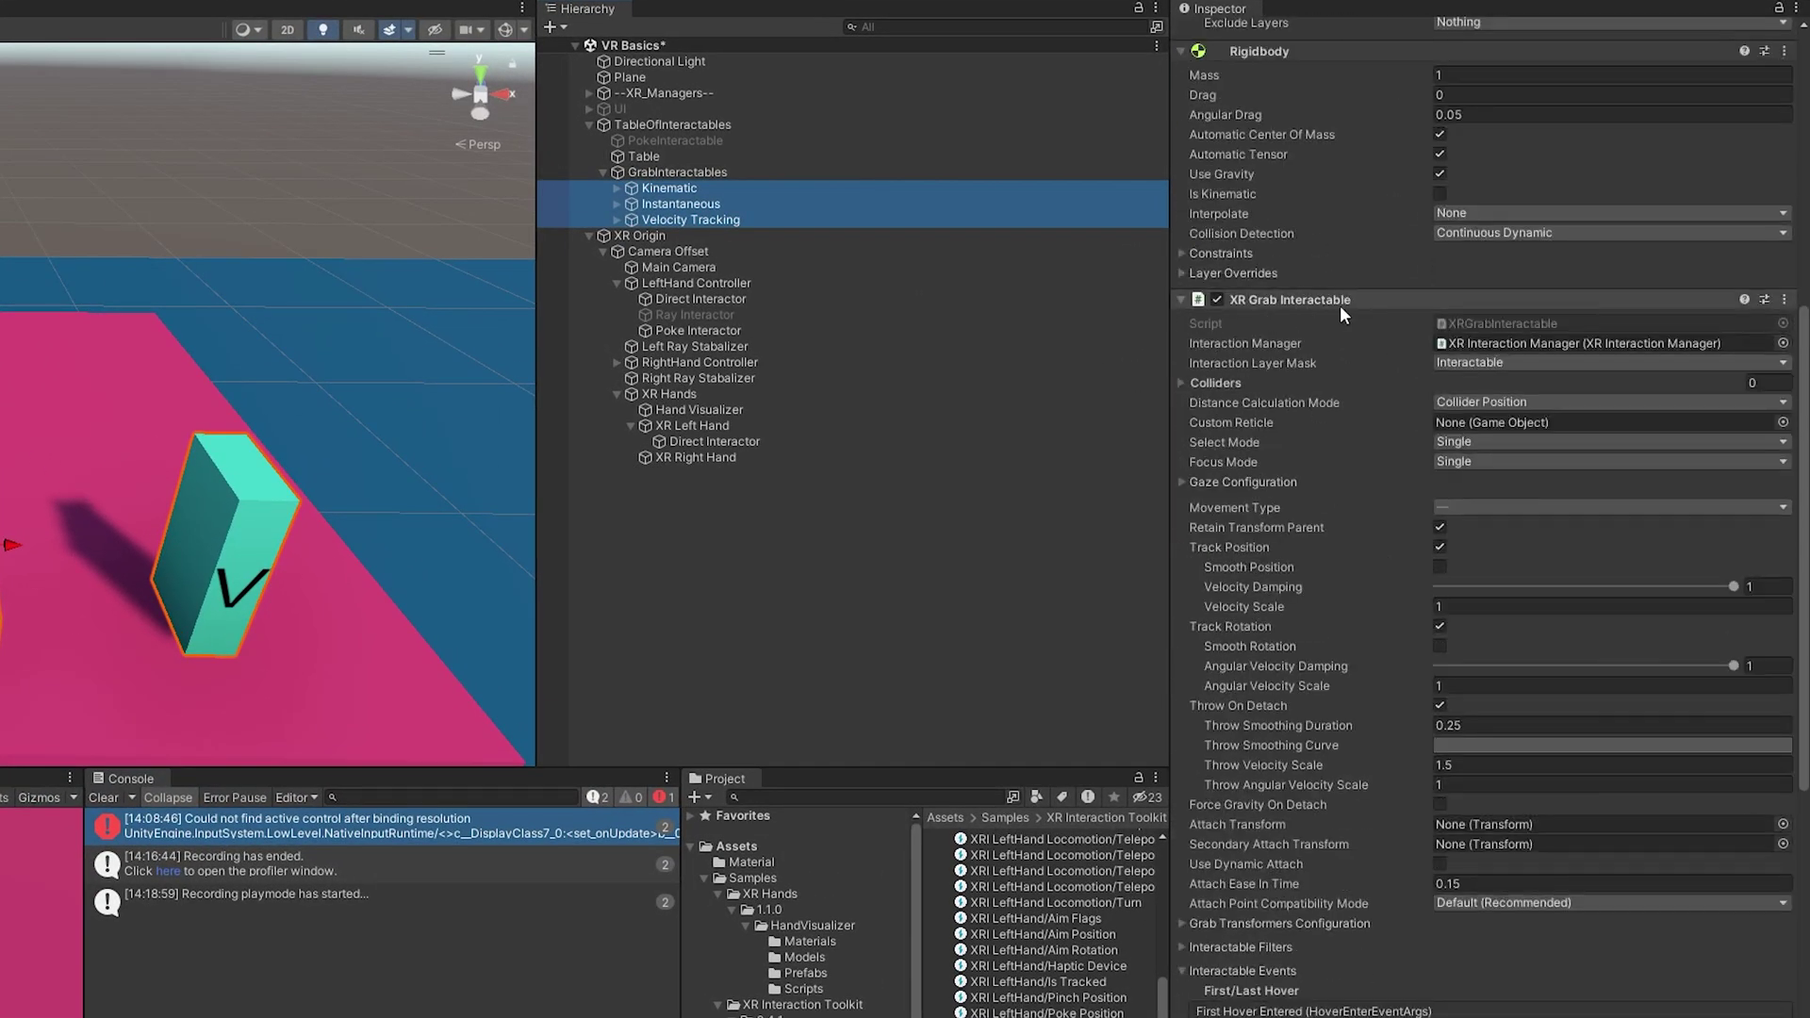
click(1440, 865)
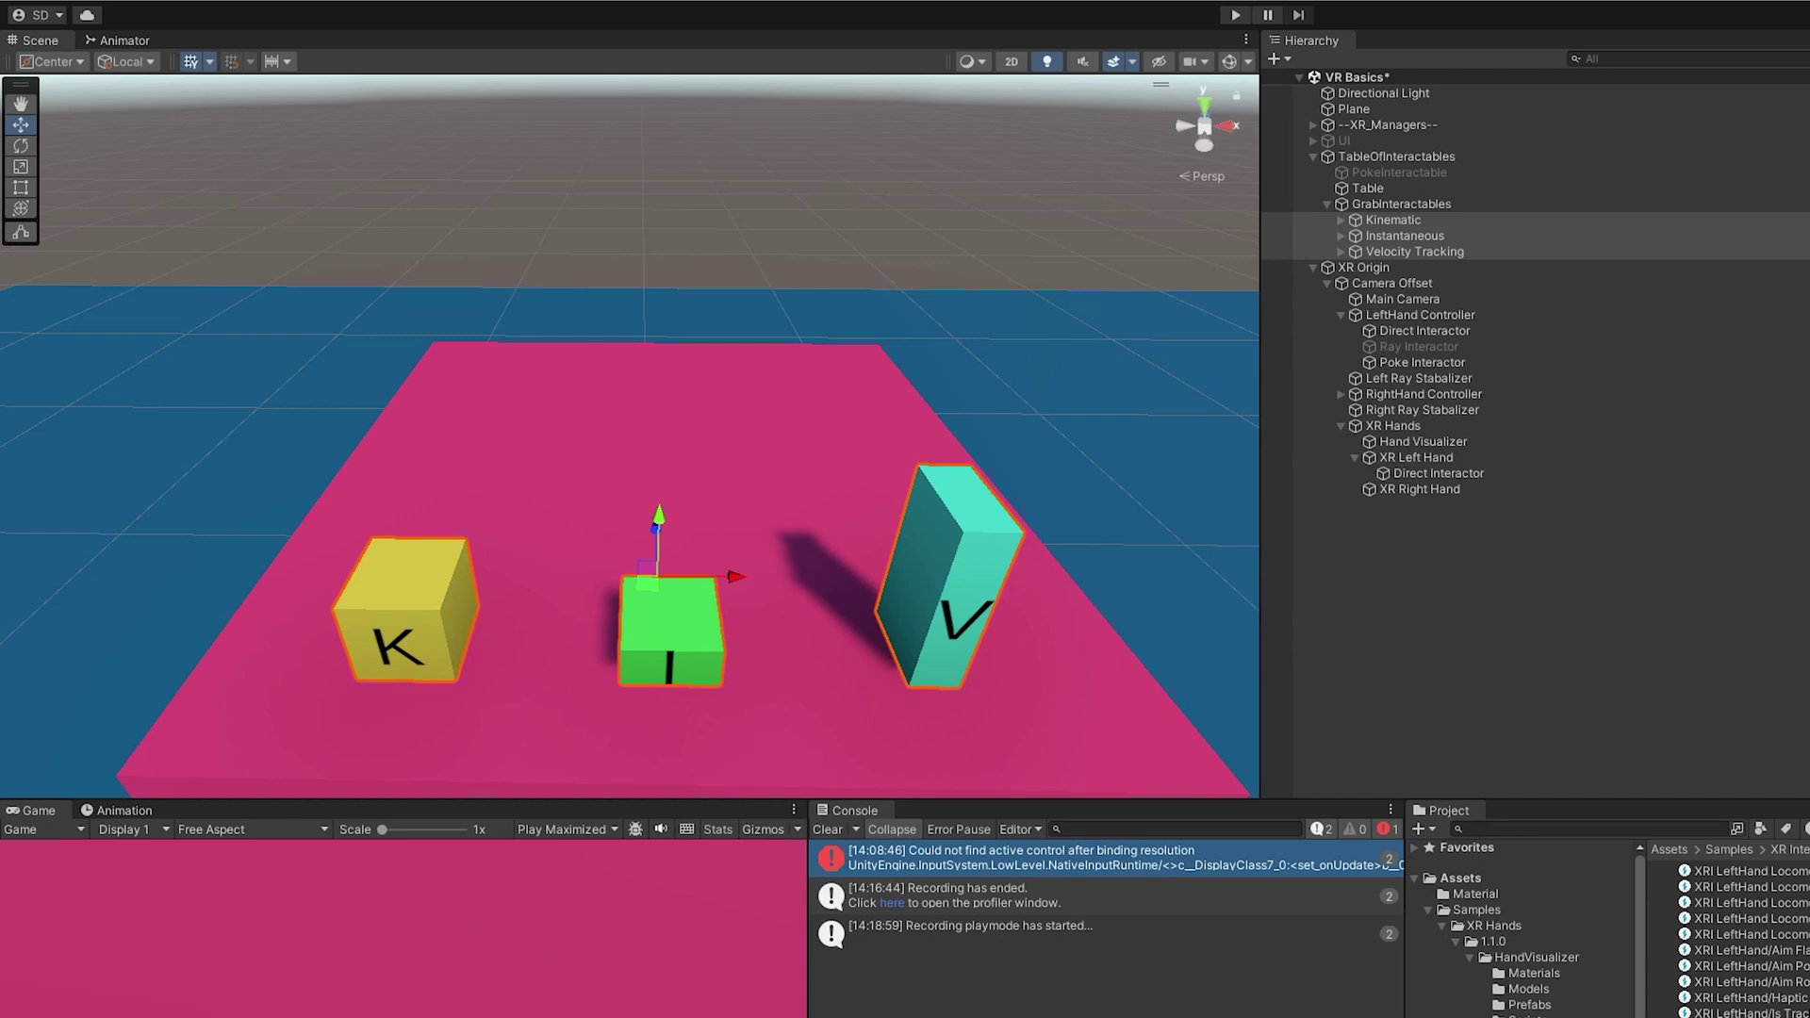
click(1439, 473)
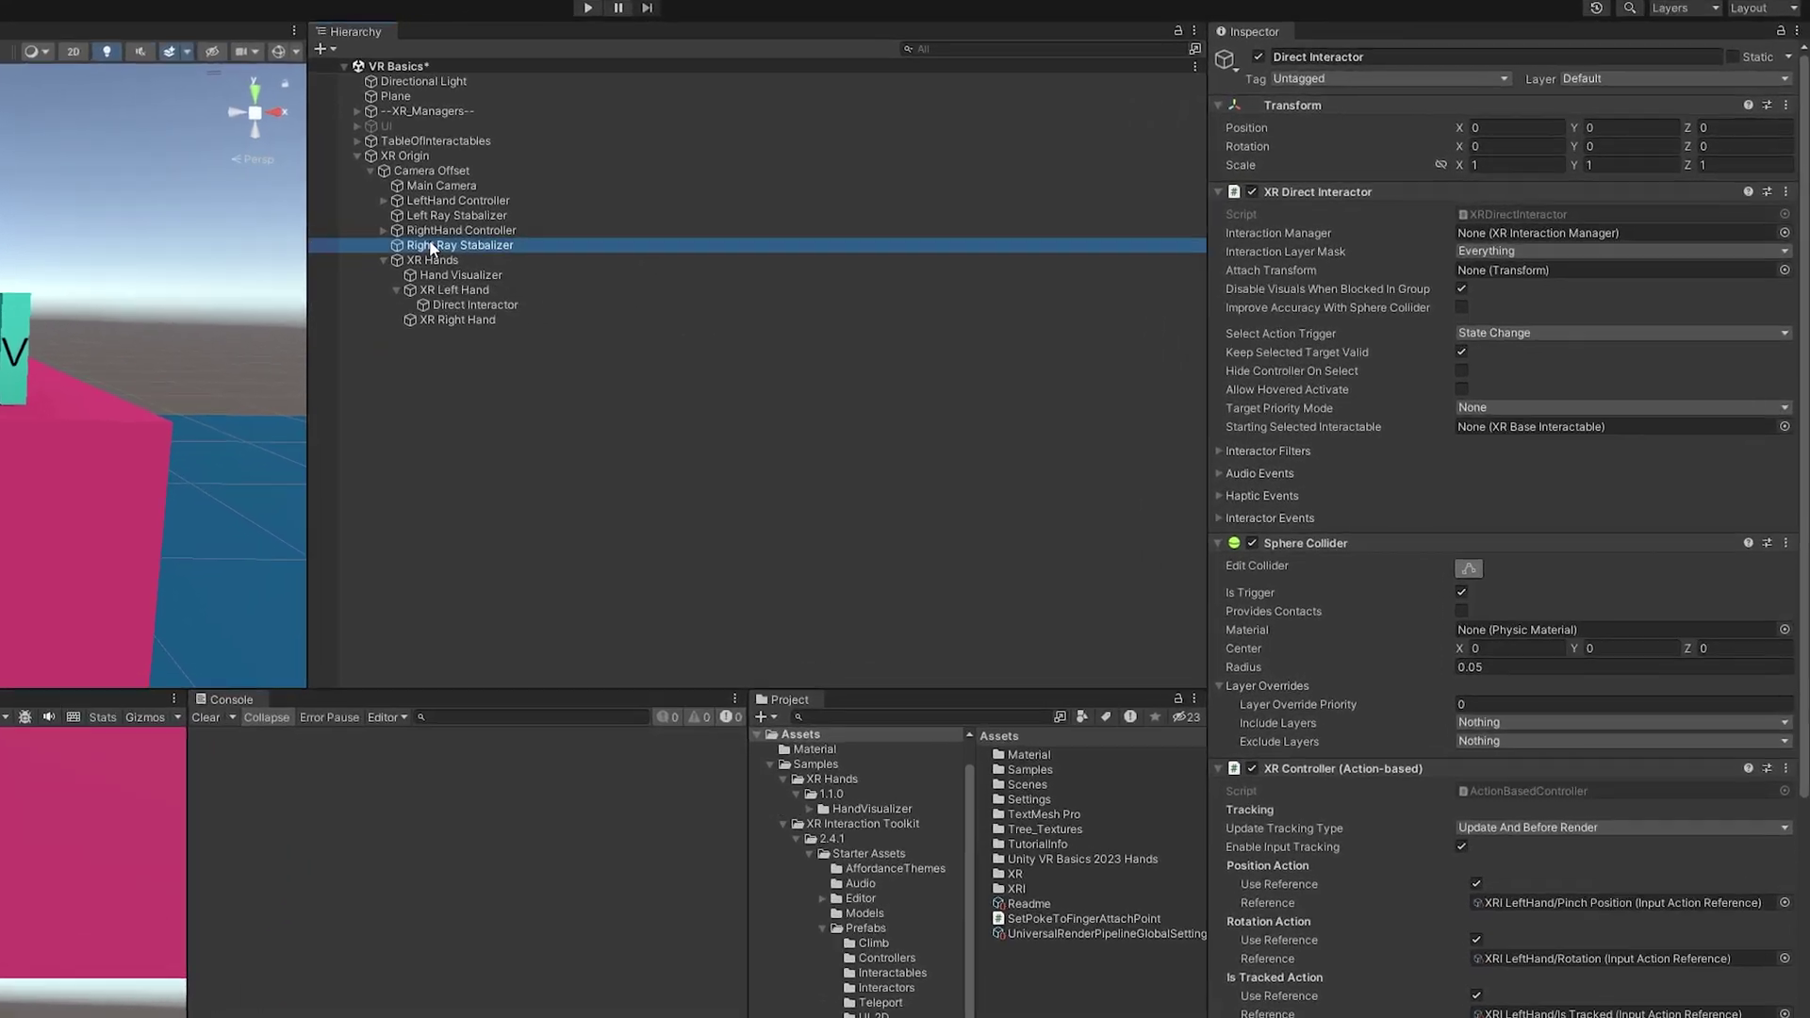
Uncheck Is Trigger on the XR Left Hand Direct Interactor's Sphere Collider
click(785, 220)
click(790, 256)
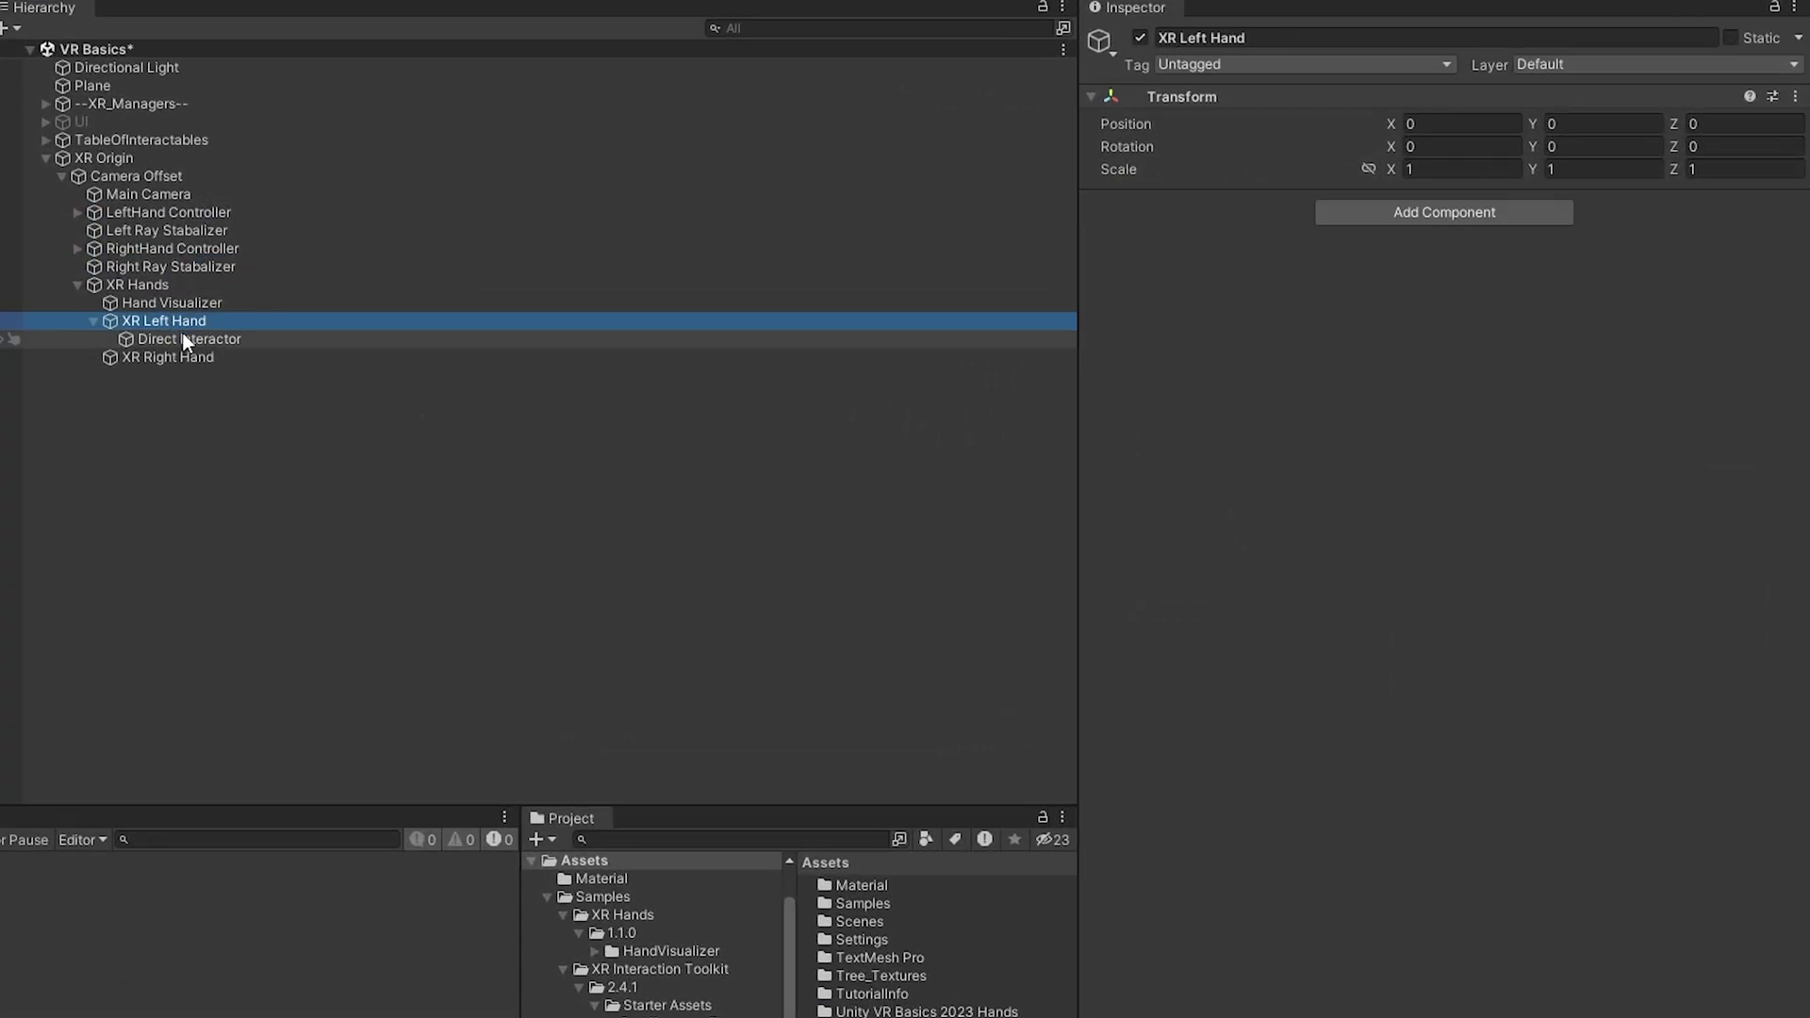
click(184, 335)
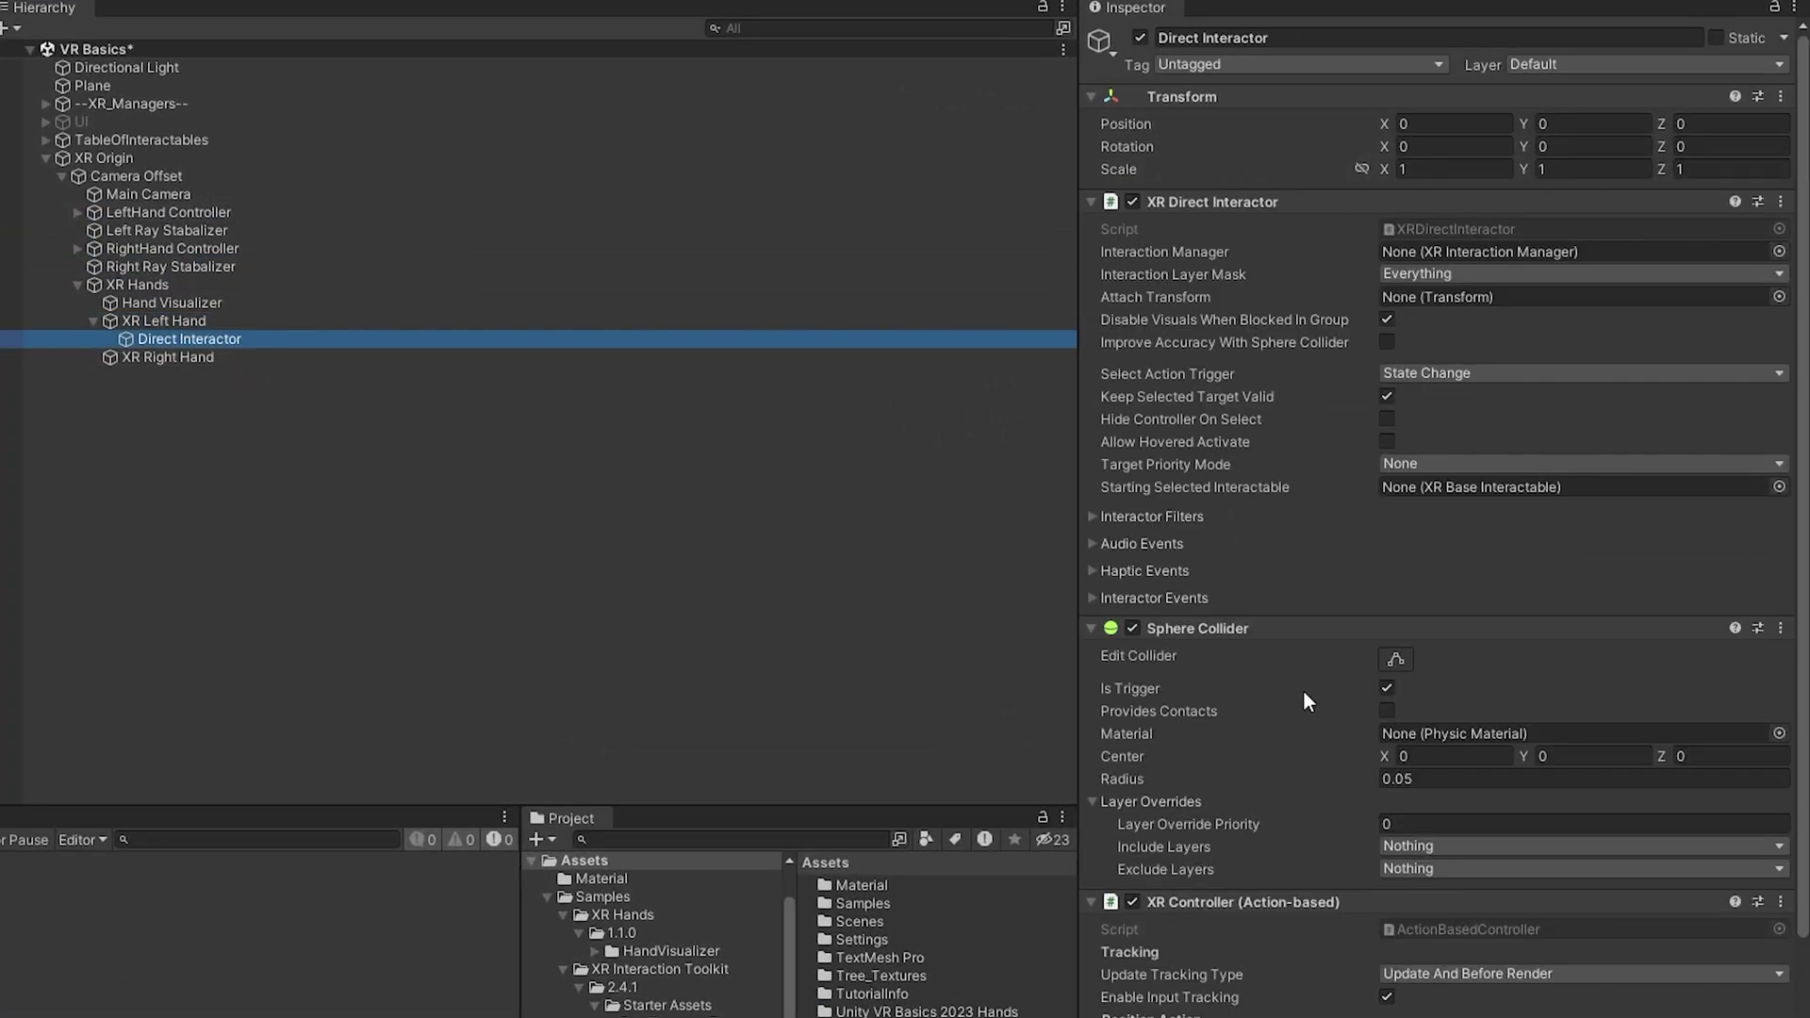
click(1381, 686)
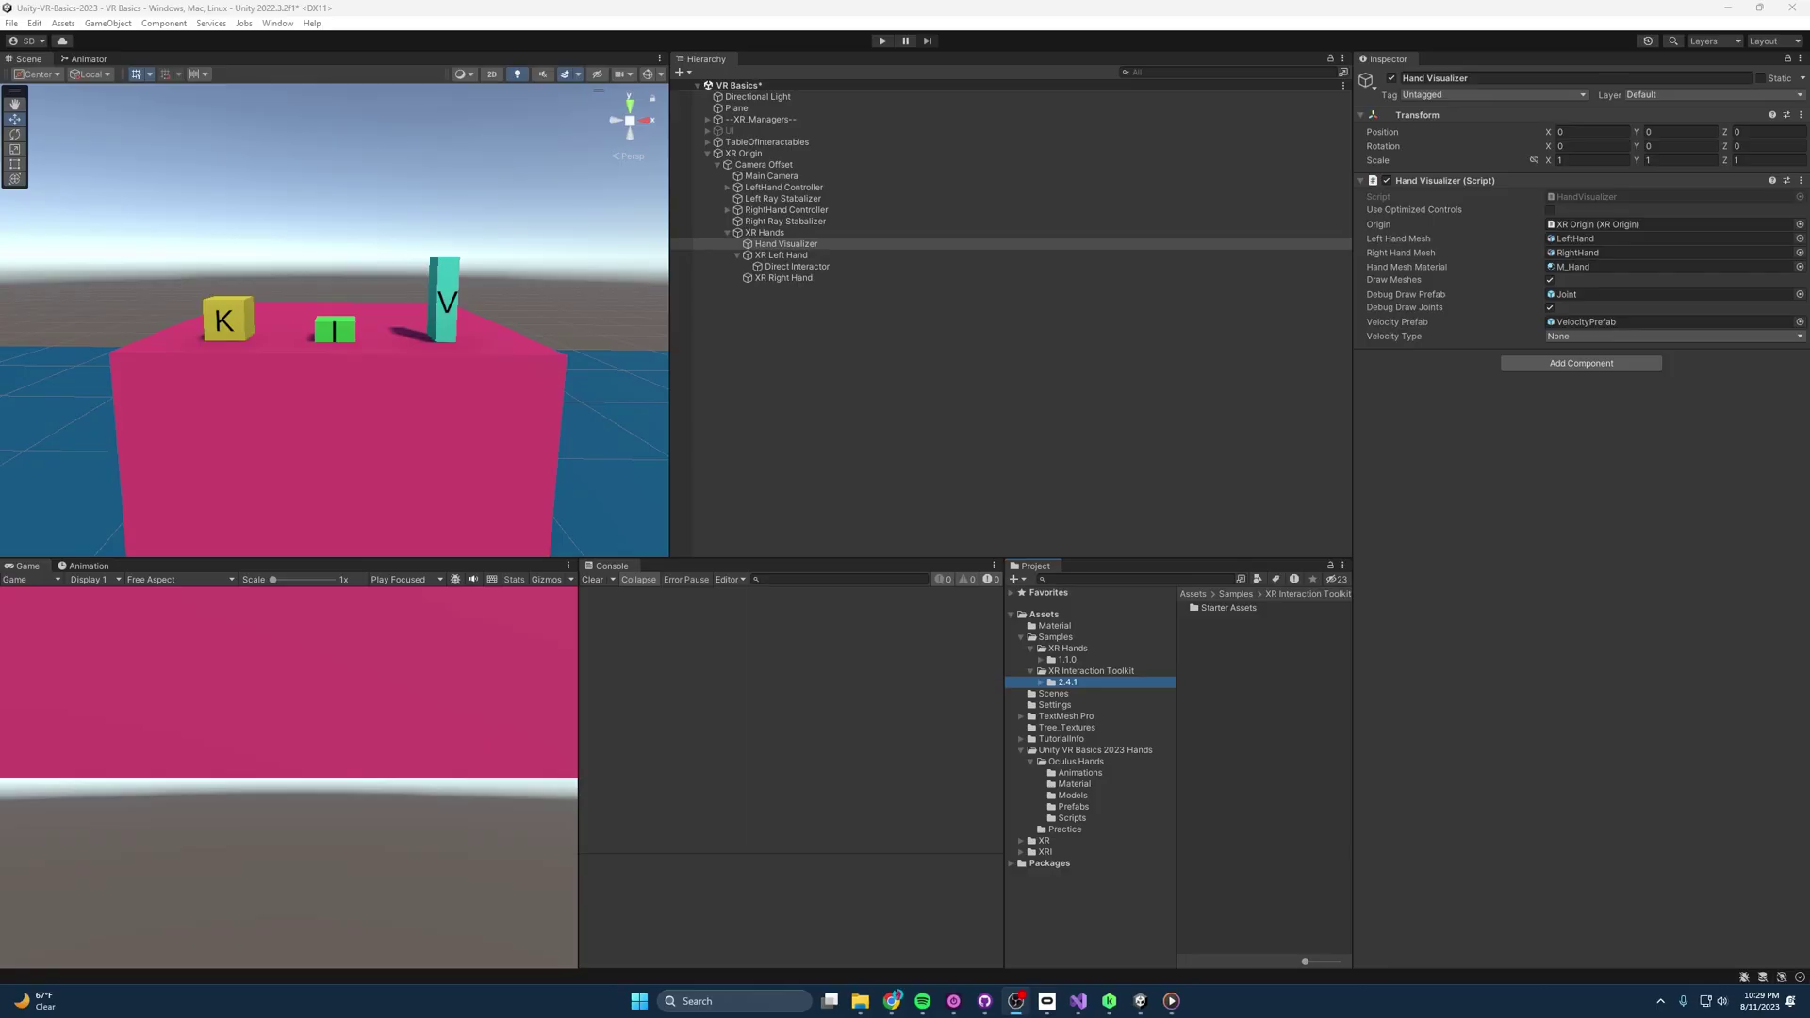
click(1216, 670)
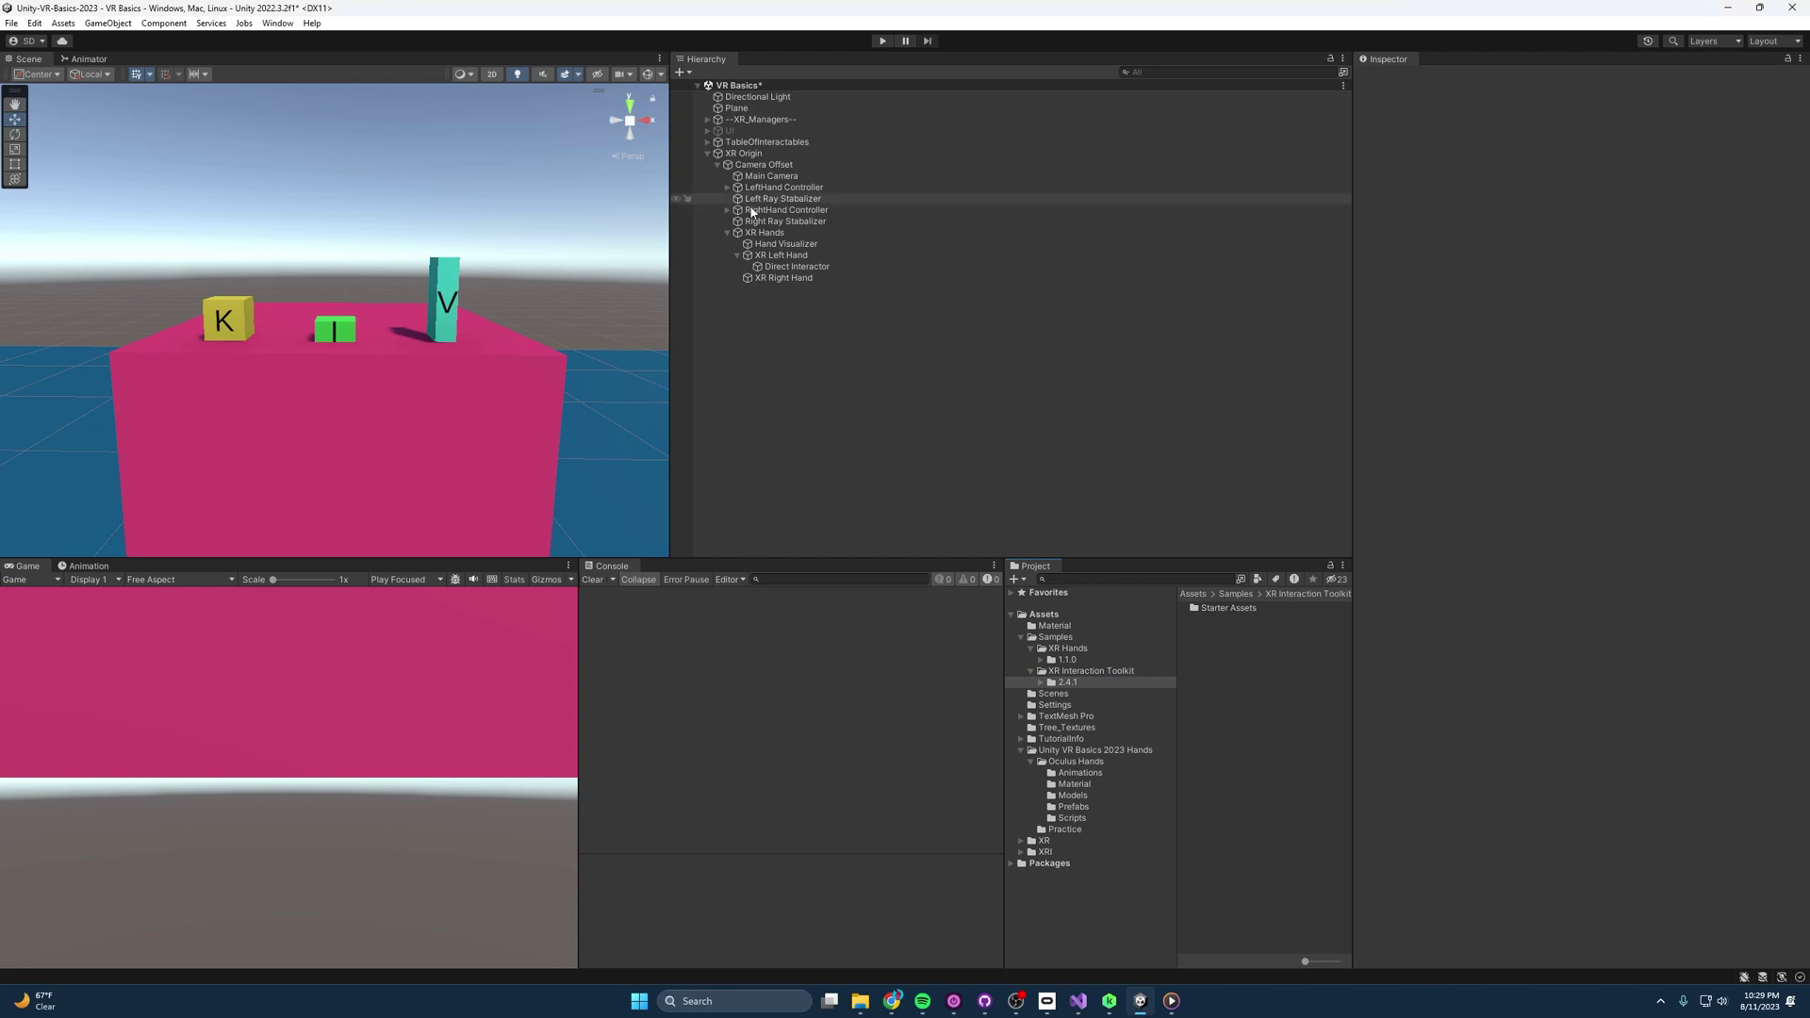
click(790, 258)
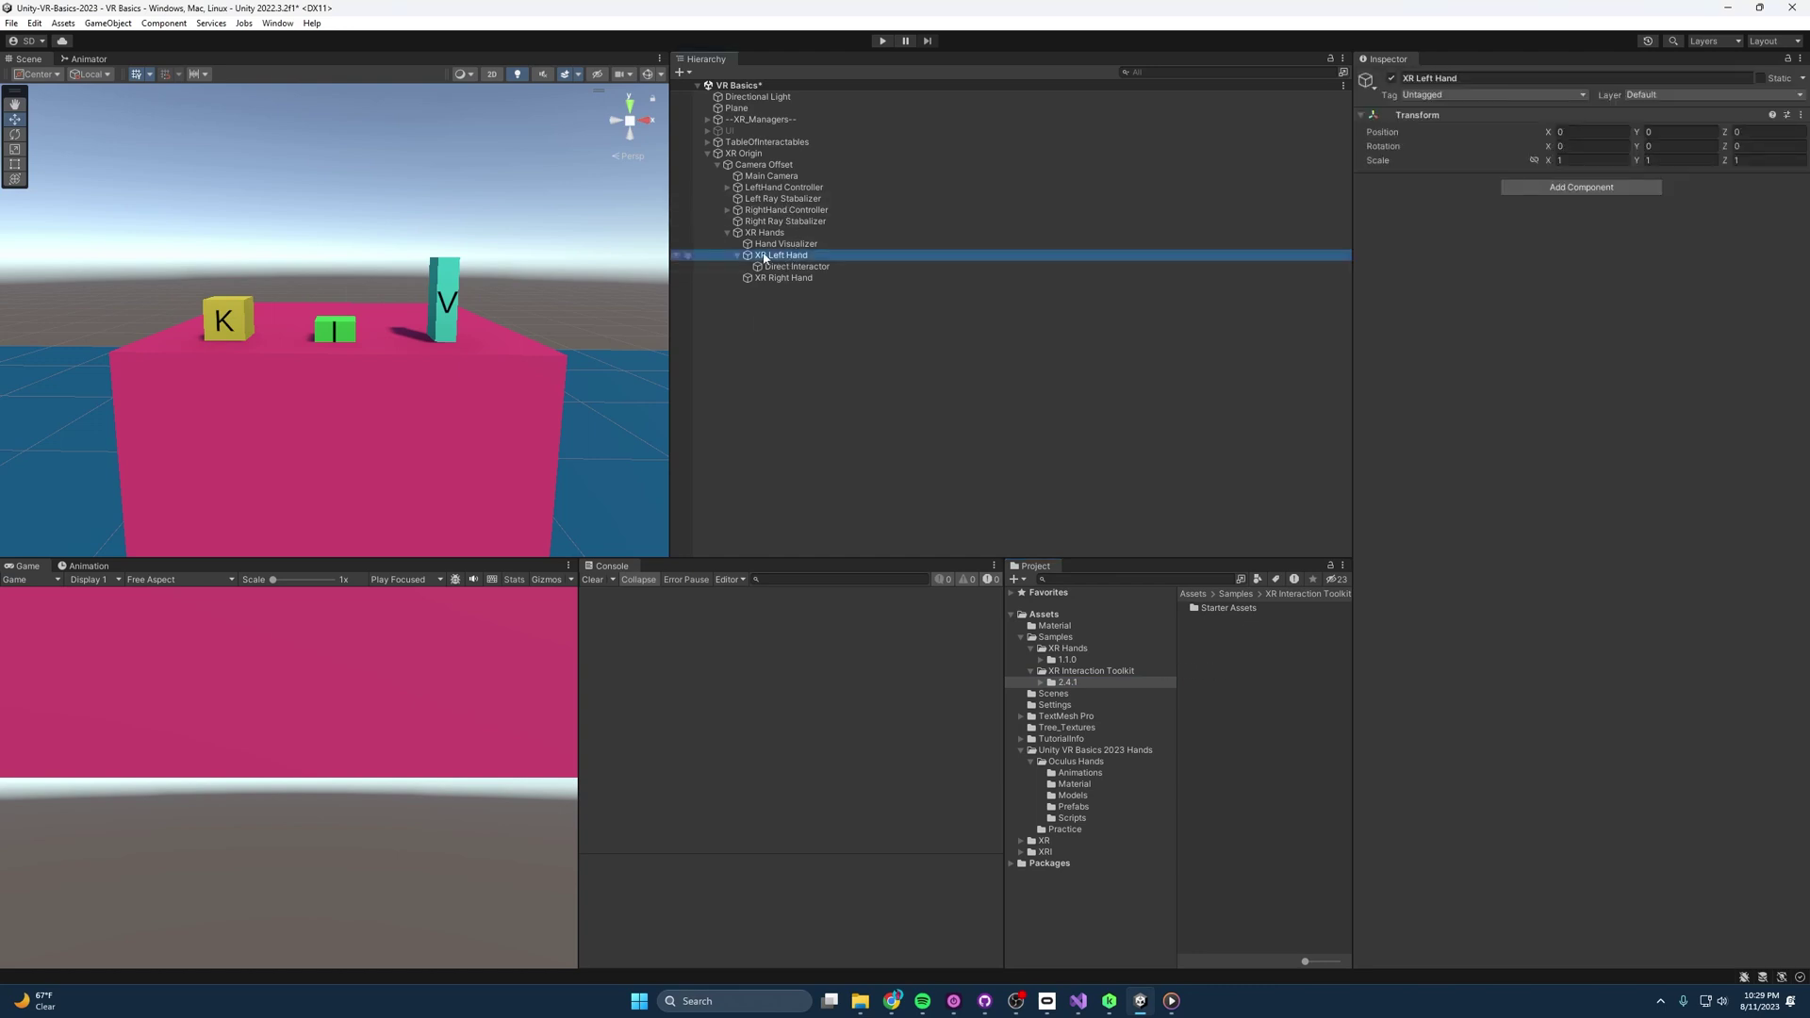
key(Down)
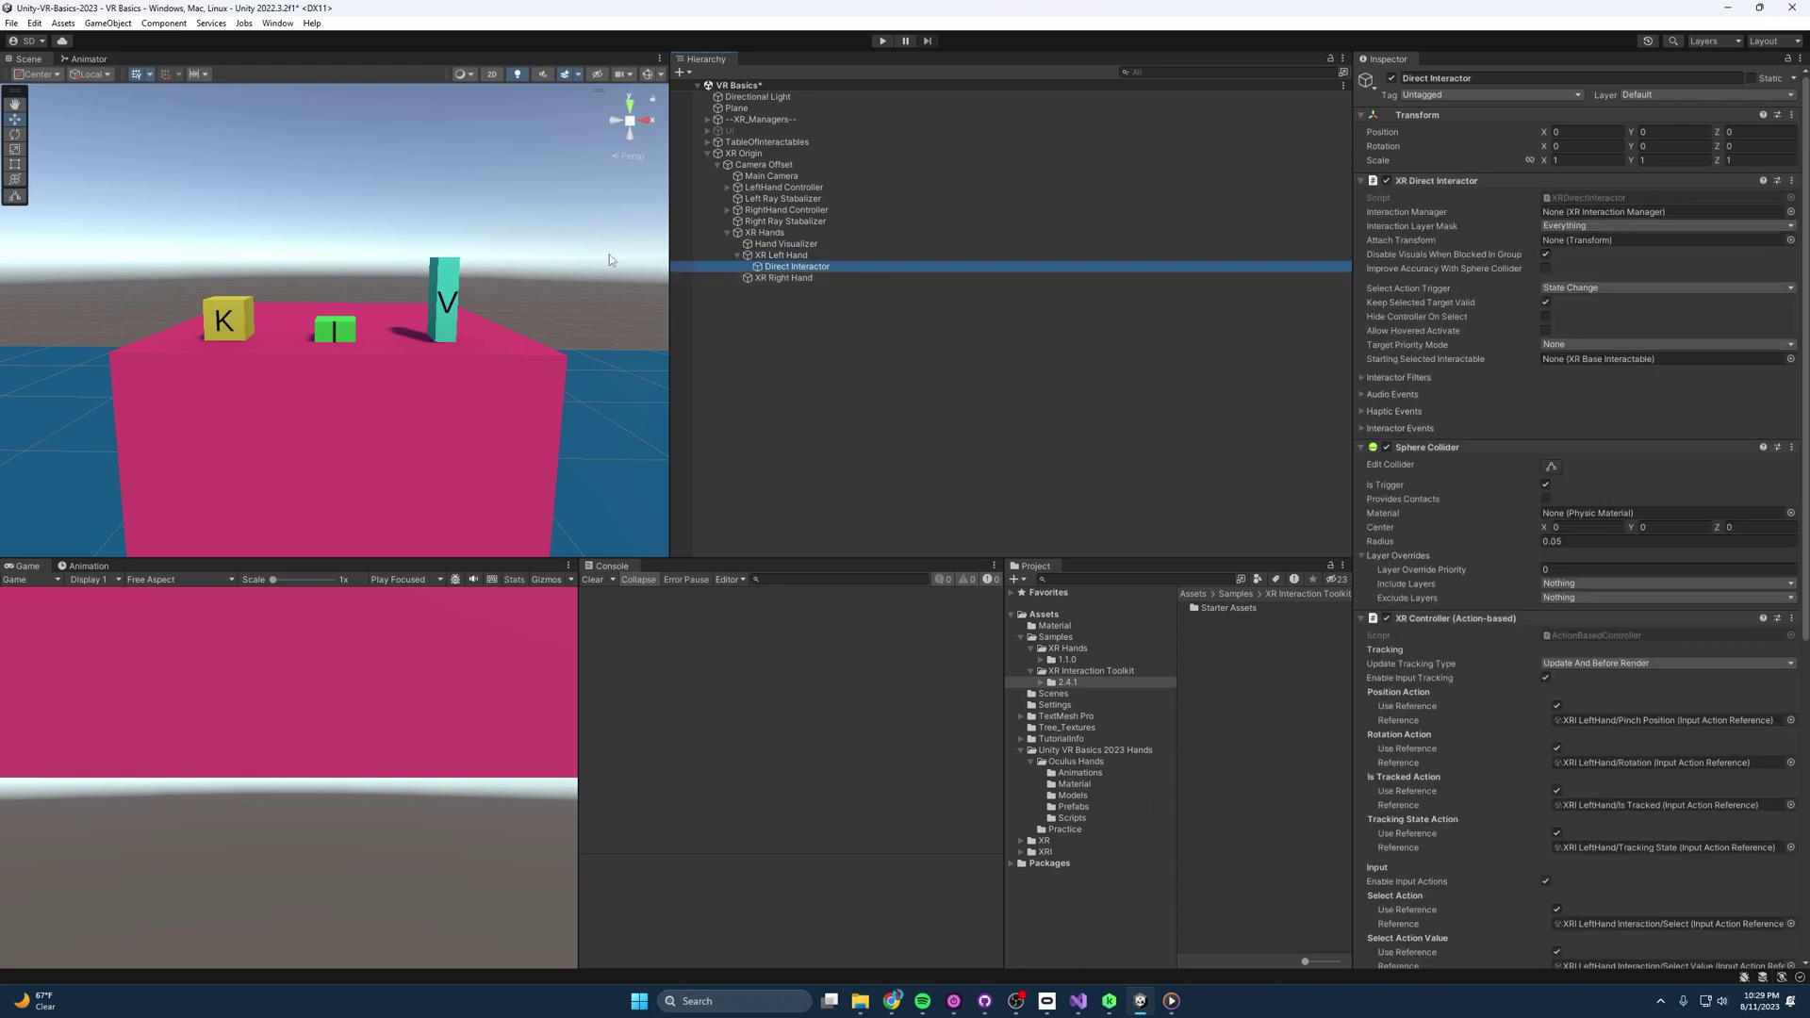
click(570, 244)
mouse_move(571, 245)
right_down()
mouse_move(554, 211)
mouse_move(561, 283)
mouse_move(565, 269)
right_up()
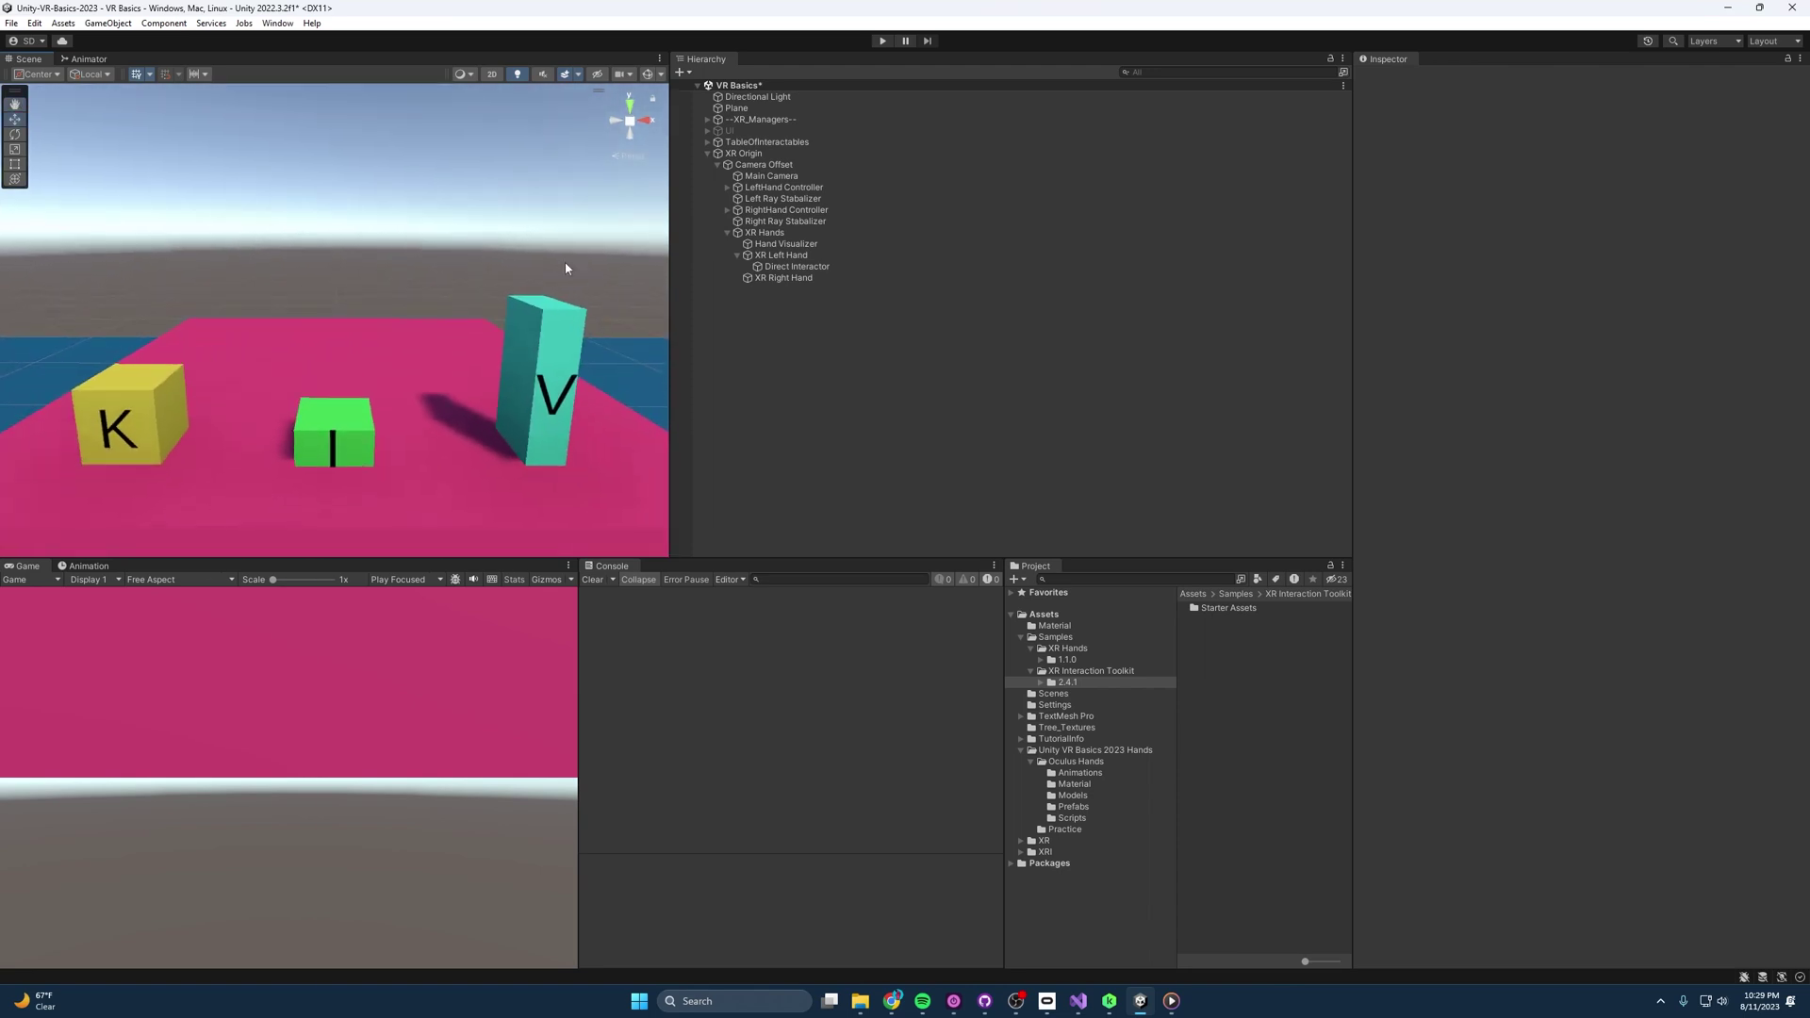